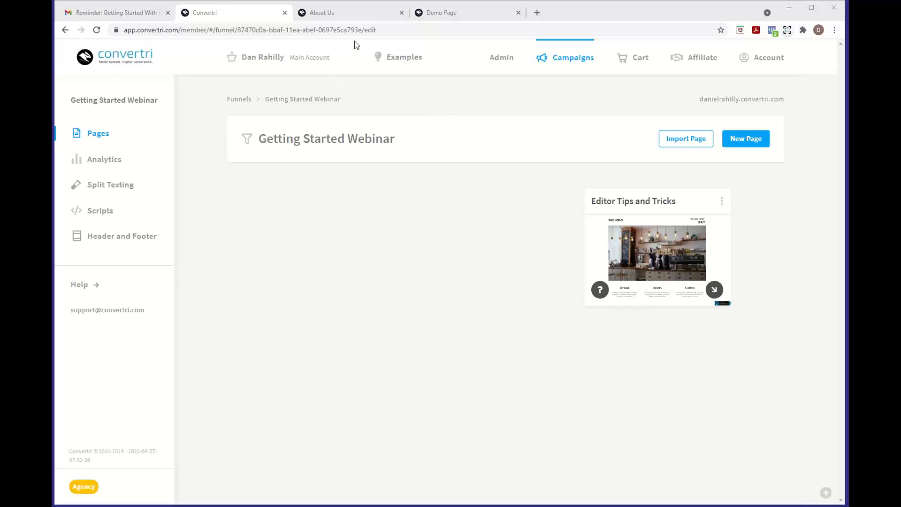
Look through the support form and team profiles on the About Us page.
left_click(349, 18)
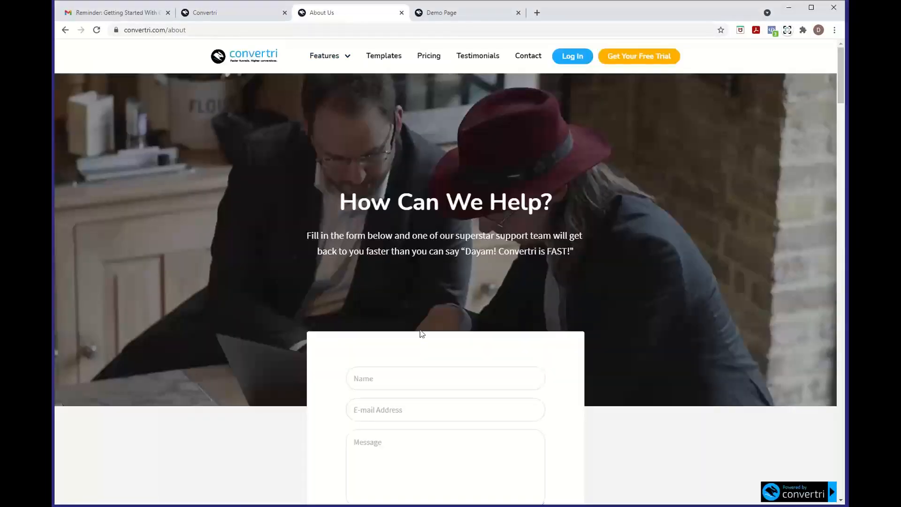
scroll(420, 333, "down", 15)
scroll(421, 334, "down", 20)
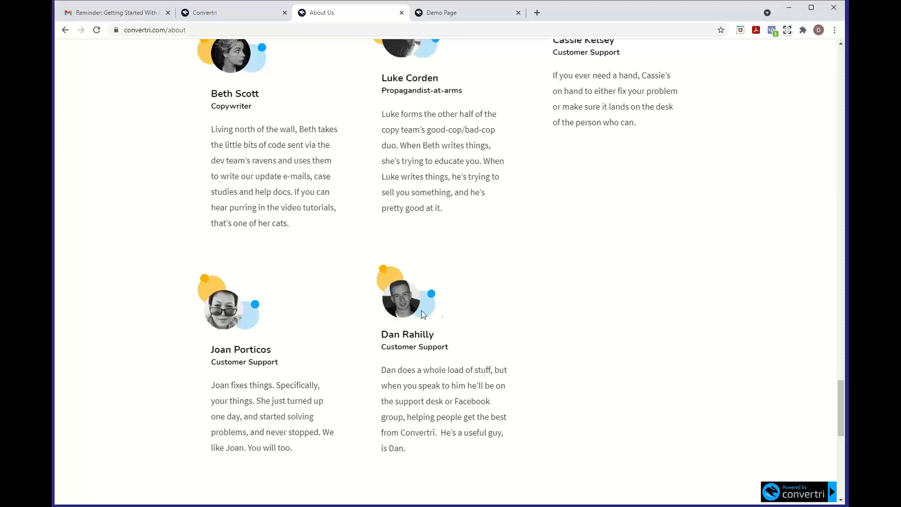
scroll(497, 310, "up", 20)
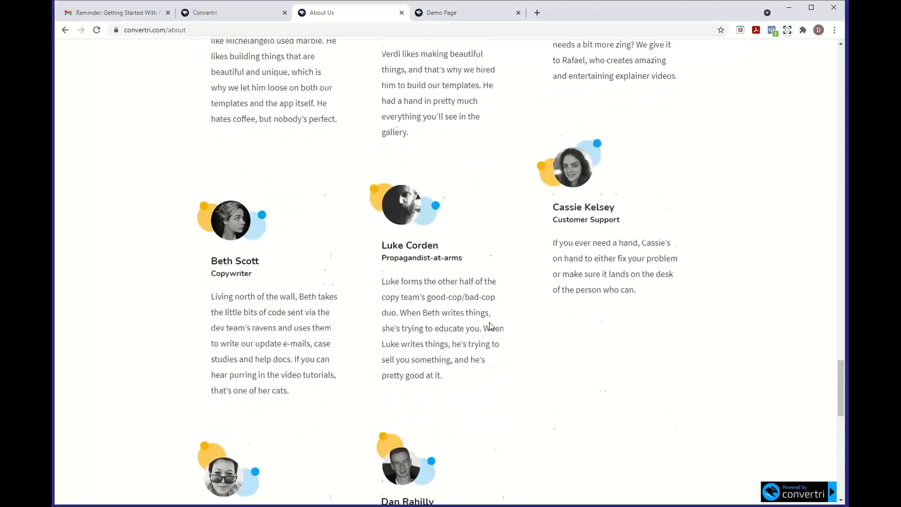
scroll(491, 327, "up", 3)
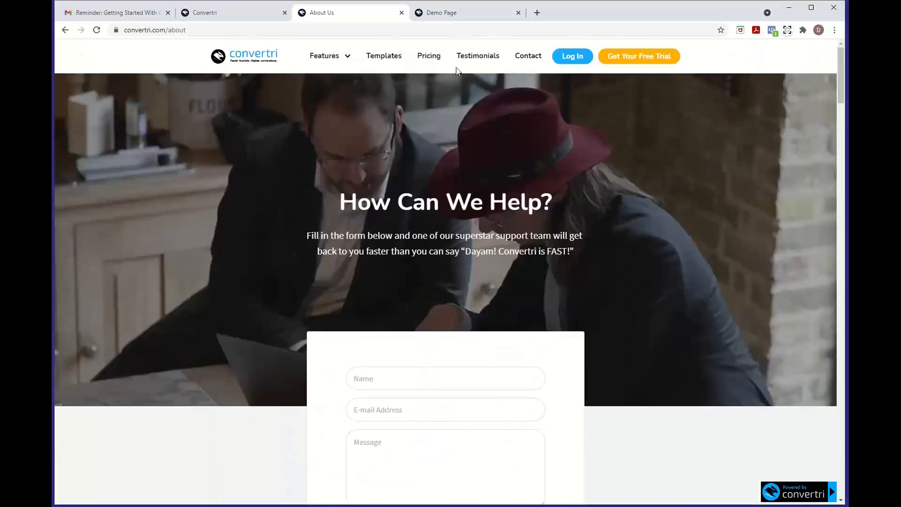
Review the layout of the slimming tips opt-in demo page down to its footer.
left_click(468, 16)
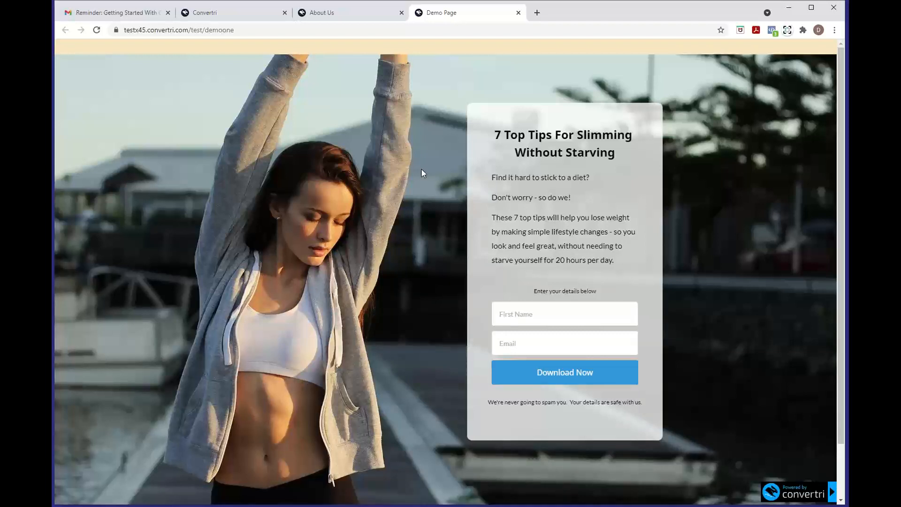
scroll(421, 173, "down", 2)
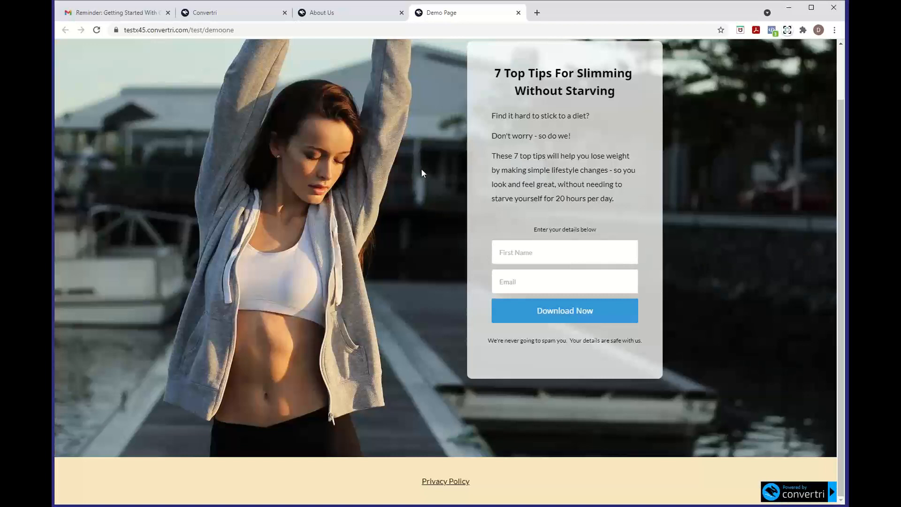
scroll(422, 170, "up", 2)
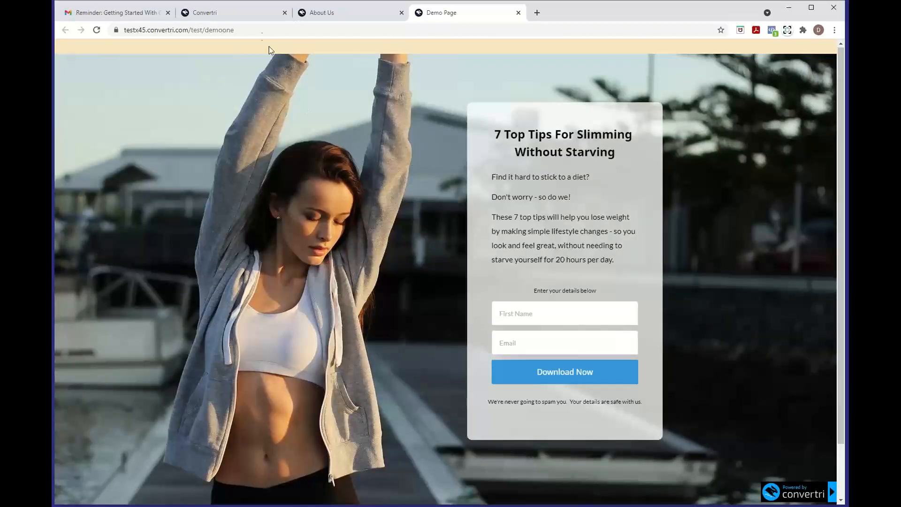
Start a new page in the Getting Started Webinar funnel and browse the available page templates.
left_click(258, 19)
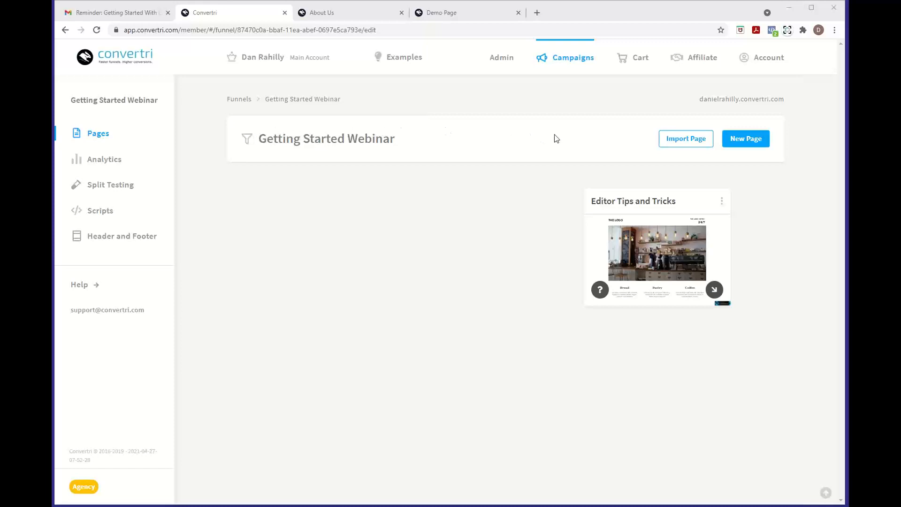
left_click(746, 141)
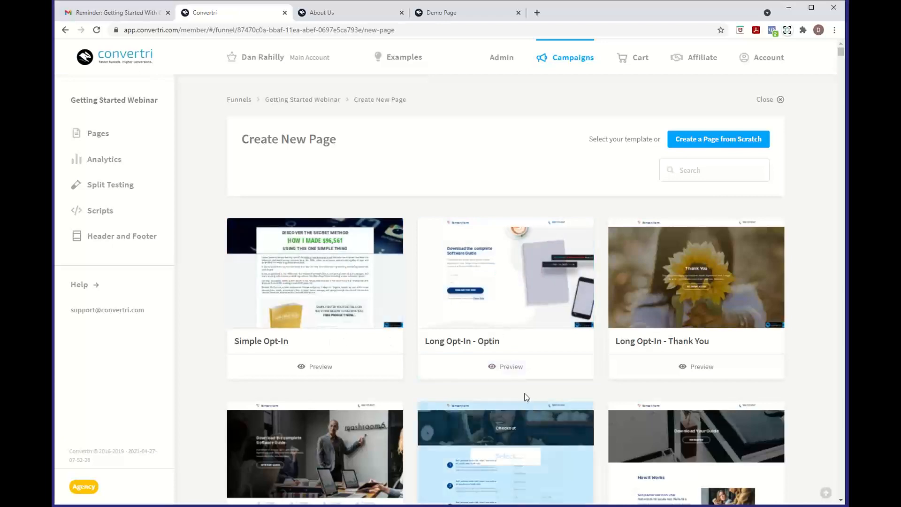
scroll(525, 389, "down", 5)
scroll(528, 384, "down", 2)
scroll(528, 385, "down", 14)
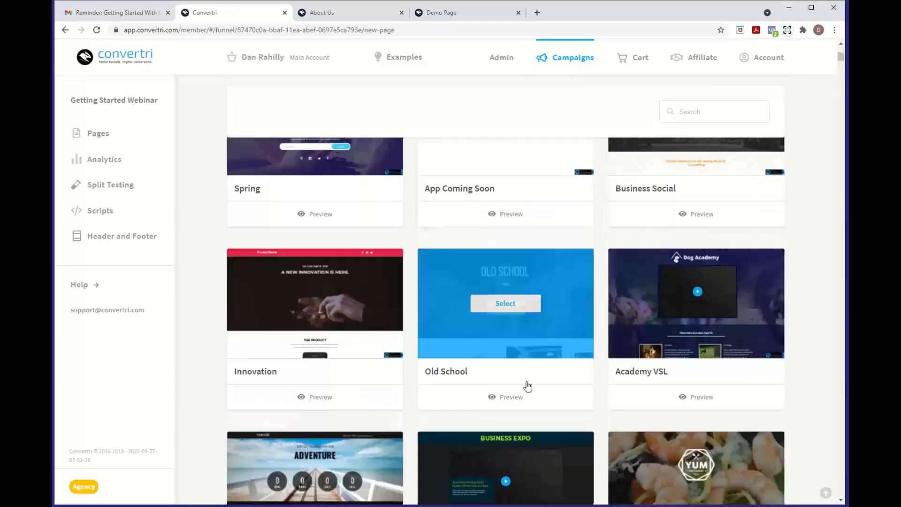
scroll(528, 386, "down", 11)
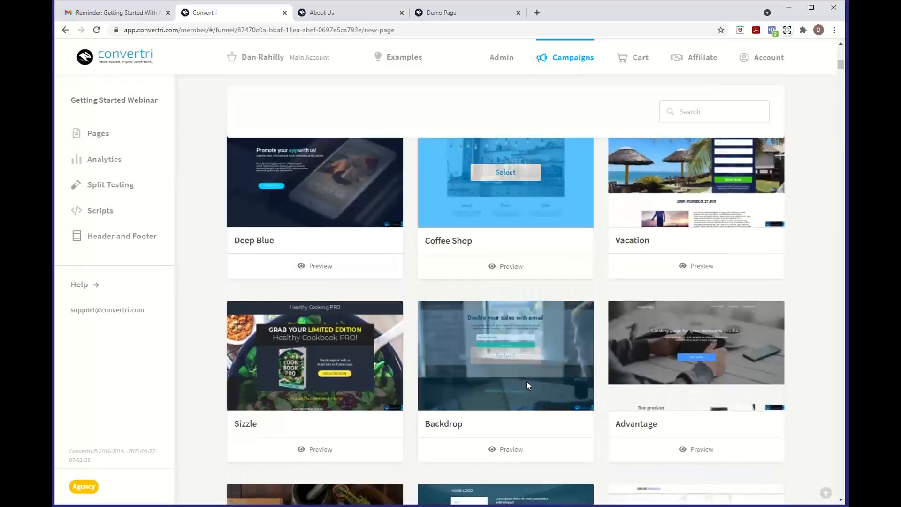
scroll(528, 386, "up", 12)
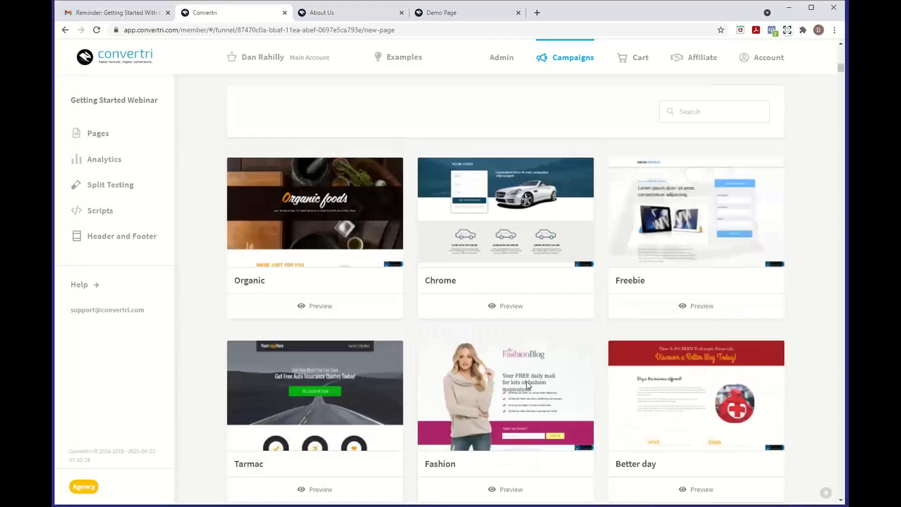
scroll(528, 386, "up", 6)
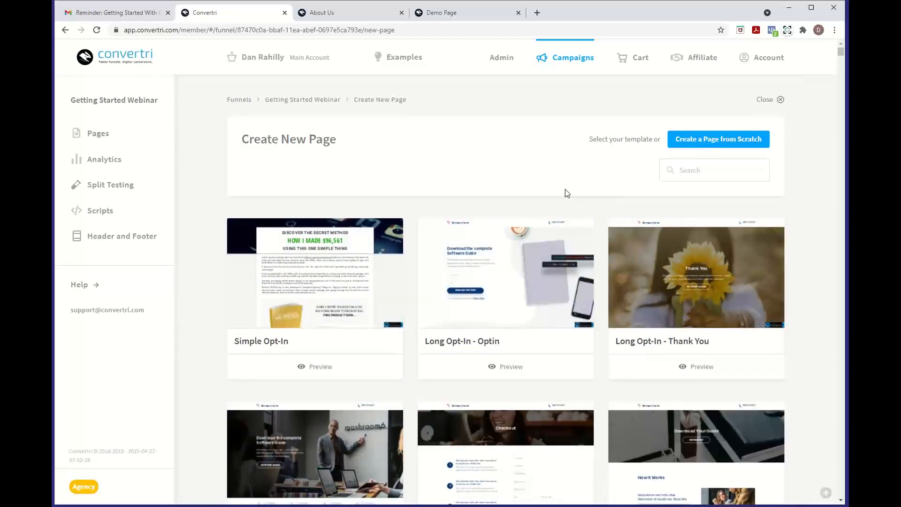
Create a page from scratch named "Opt In" and open it for editing.
left_click(710, 146)
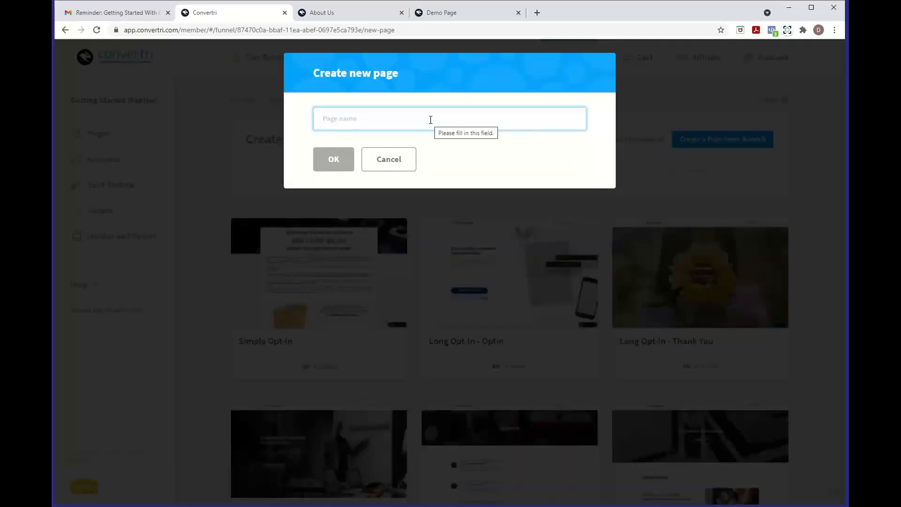
type("Opt")
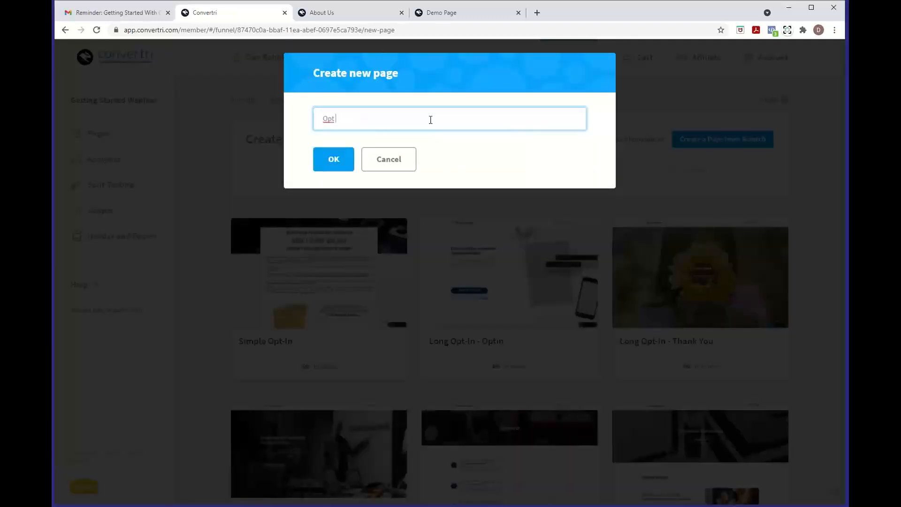
type(" In")
left_click(331, 160)
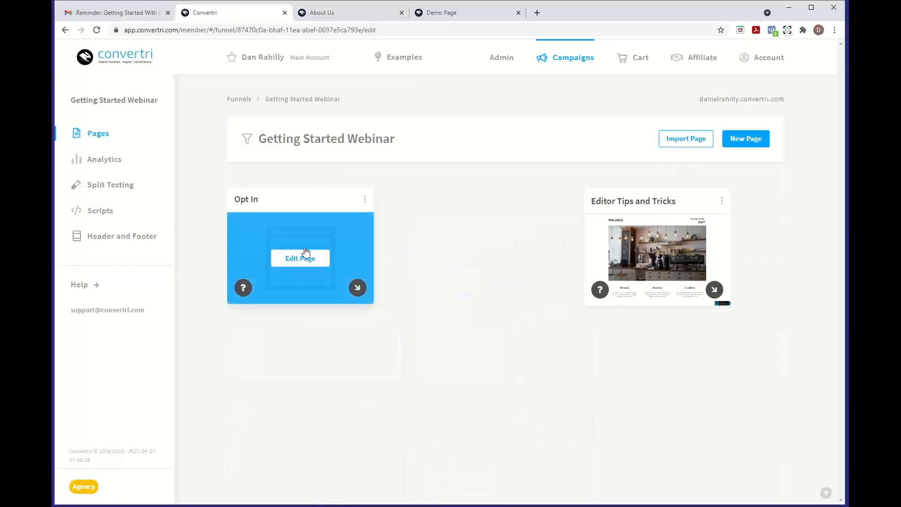
left_click(300, 258)
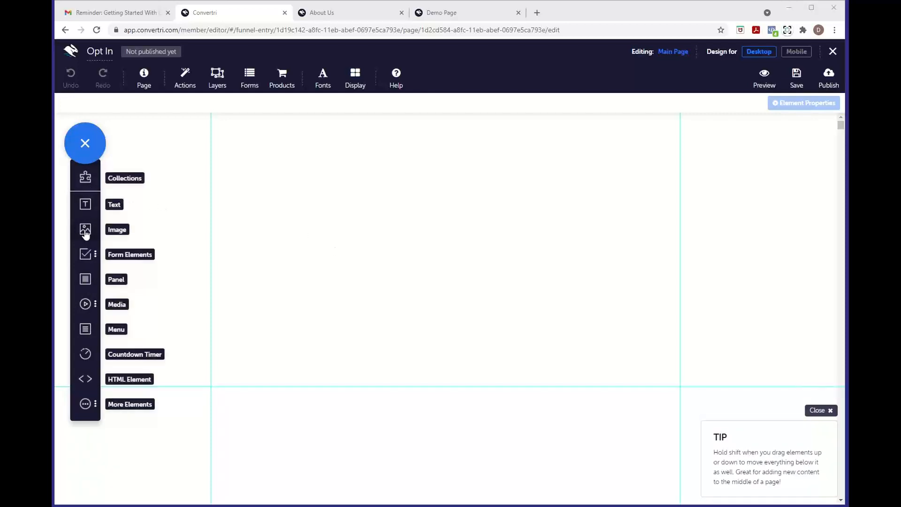
Add an image element to the blank page and browse the home folder of the Media Gallery.
left_click_drag(85, 234, 279, 241)
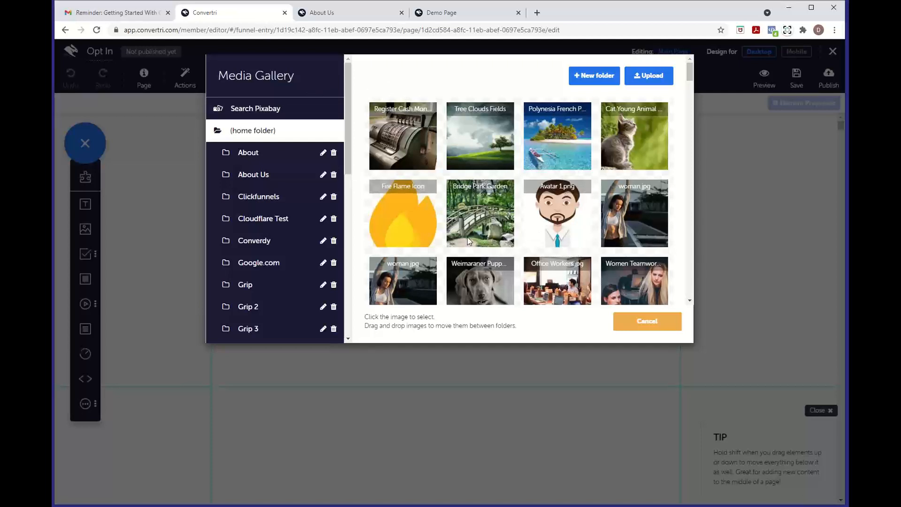
scroll(467, 241, "down", 7)
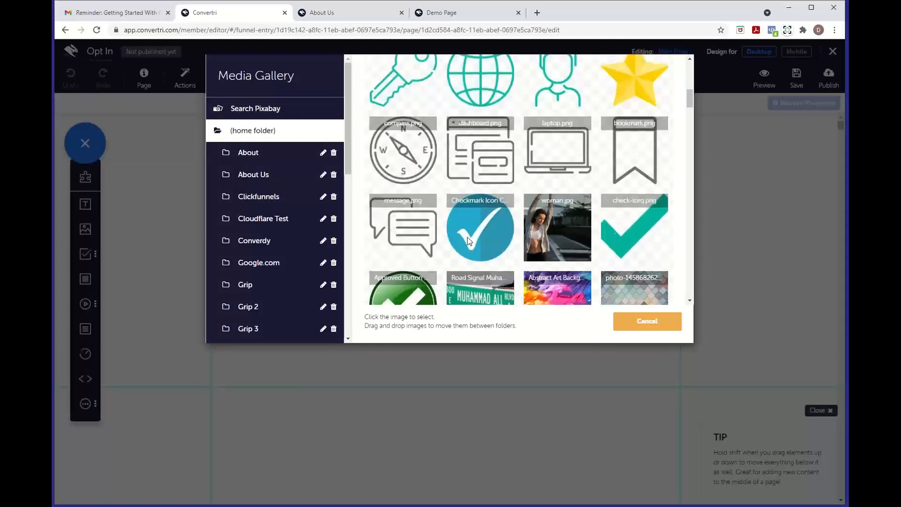
scroll(468, 241, "down", 4)
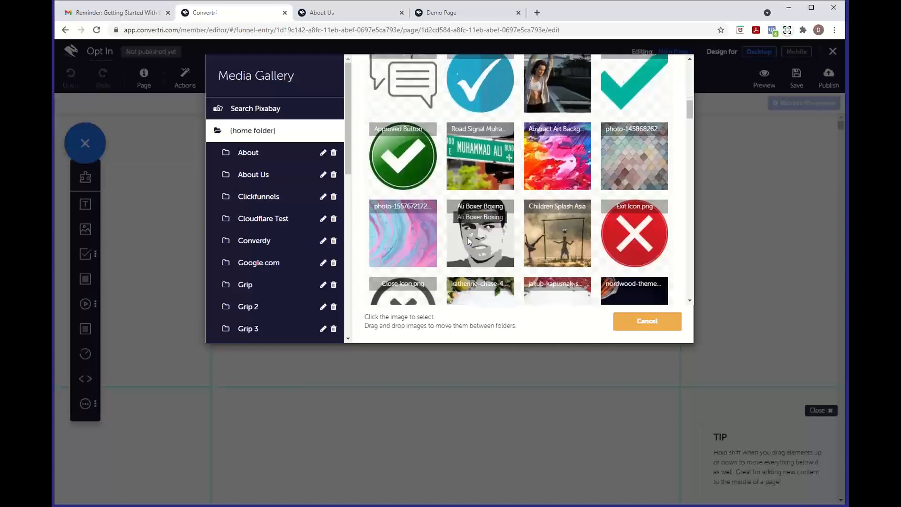
scroll(468, 241, "up", 10)
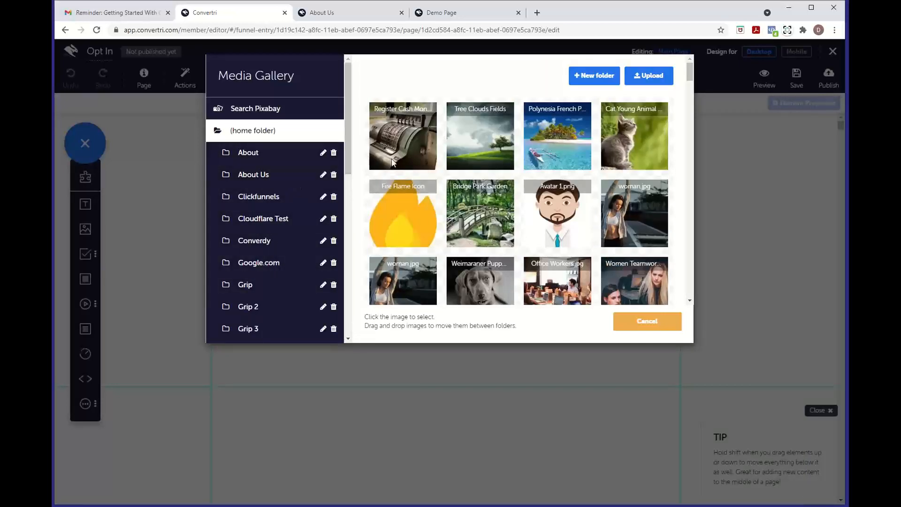
Search Pixabay for "tiger" and look through the stock images.
left_click(294, 114)
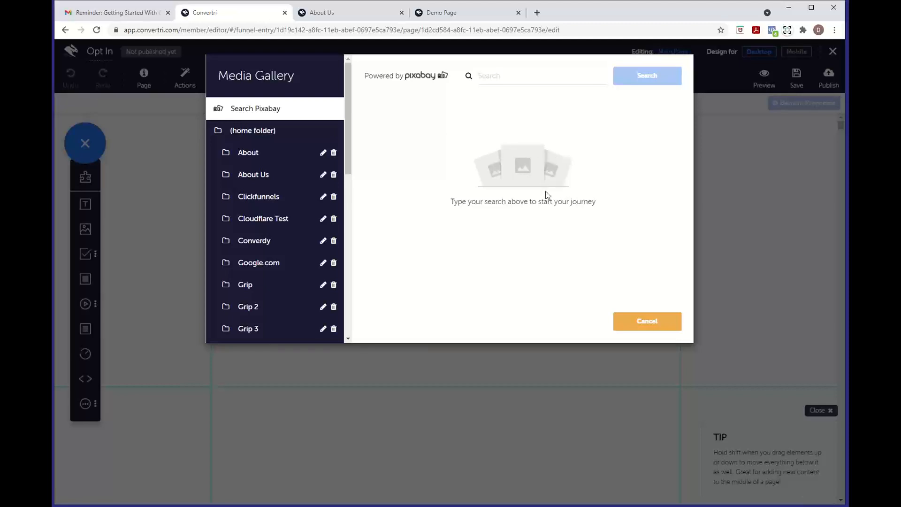
left_click(507, 73)
type("tiger")
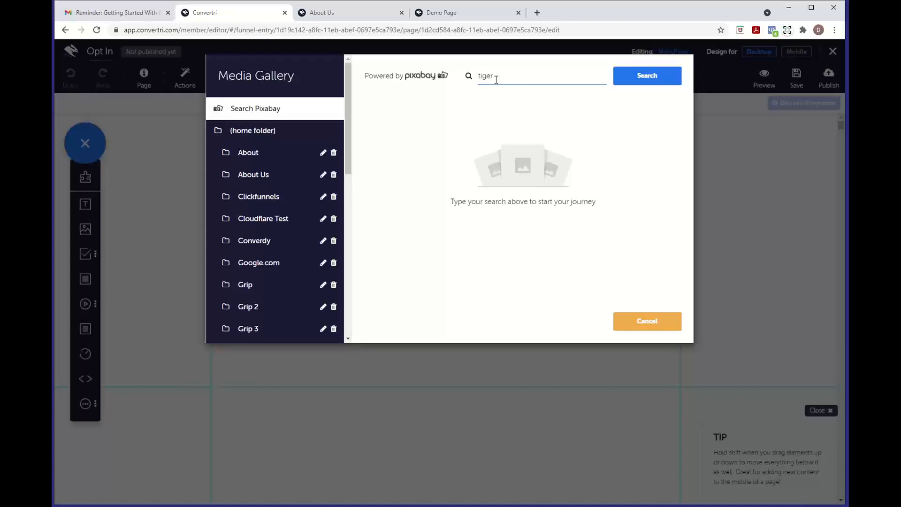
left_click(625, 82)
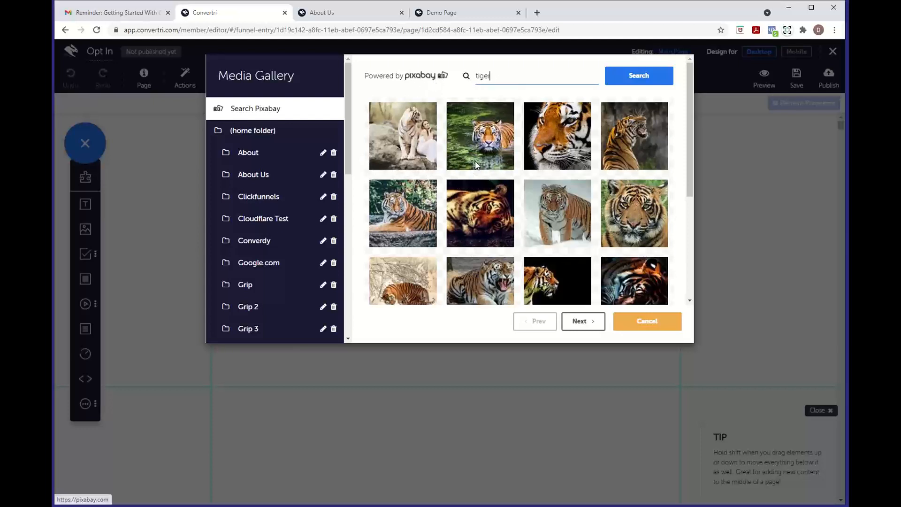
scroll(540, 216, "down", 5)
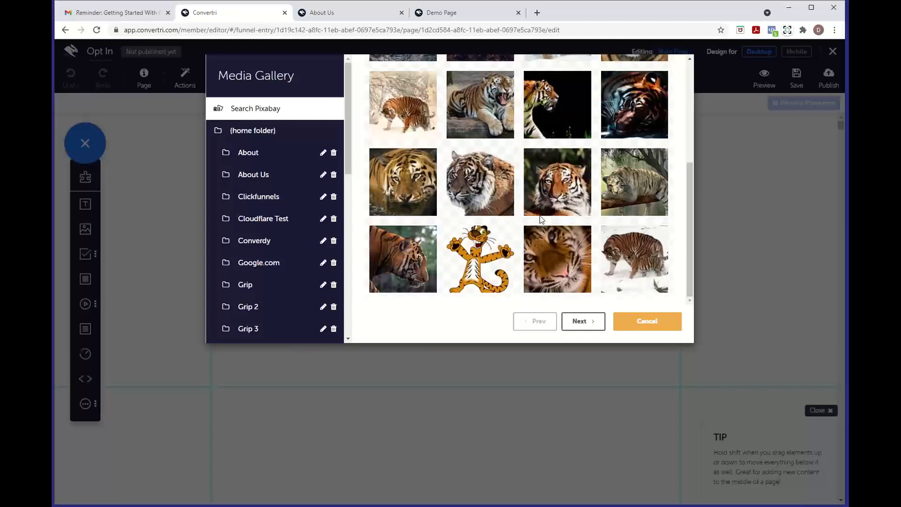
scroll(540, 215, "up", 2)
scroll(540, 217, "up", 3)
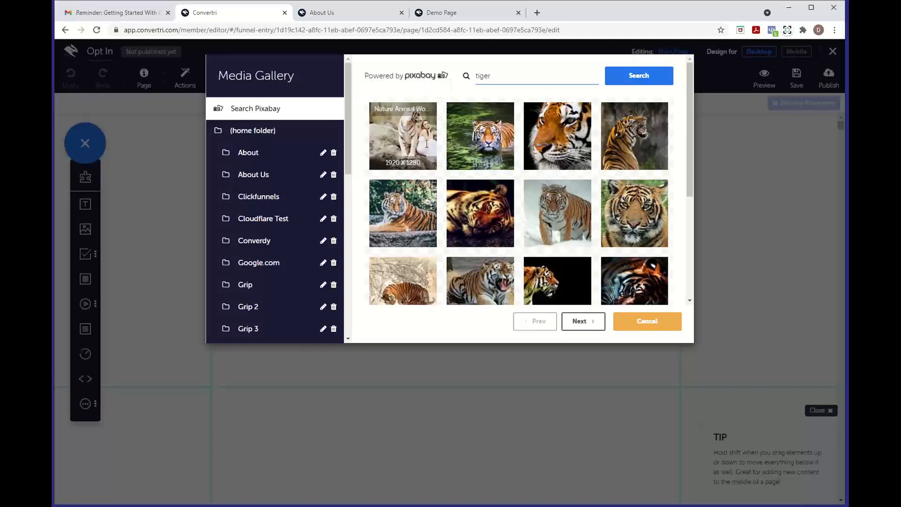
Insert the 5184 x 3456 px woman.jpg from the gallery's home folder into the image element.
left_click(321, 135)
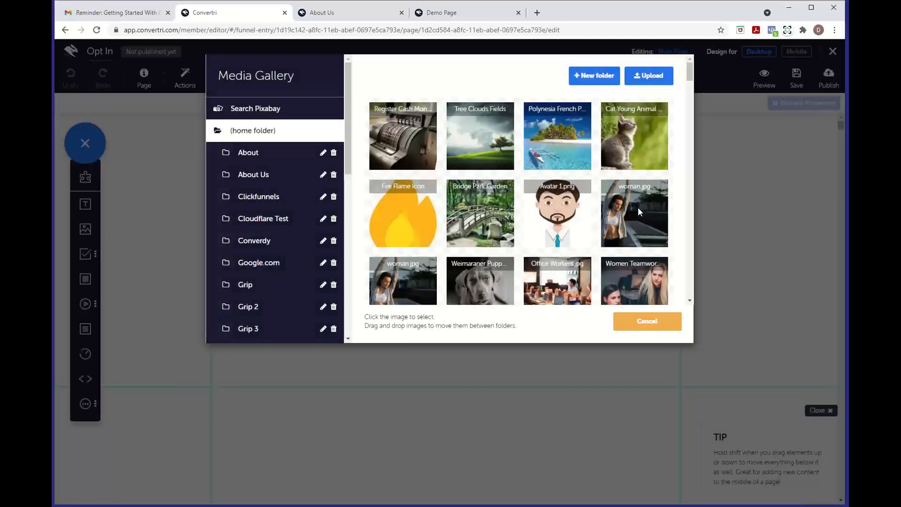
left_click(637, 212)
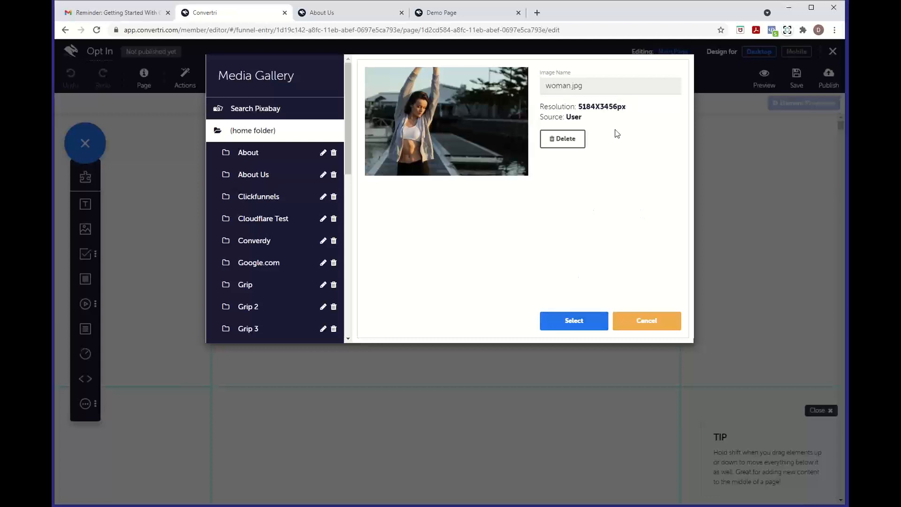
left_click(568, 324)
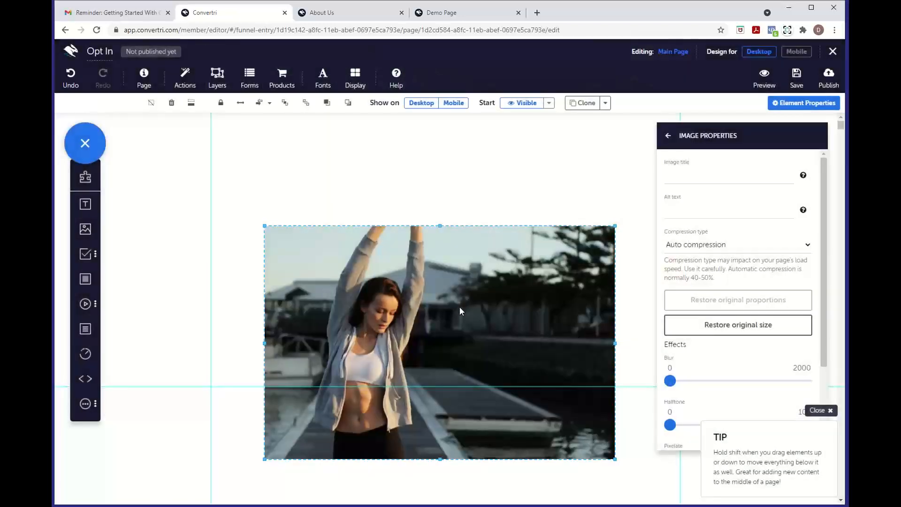
Stretch the woman image to the full page width and move it up to the page's top edge.
left_click(241, 104)
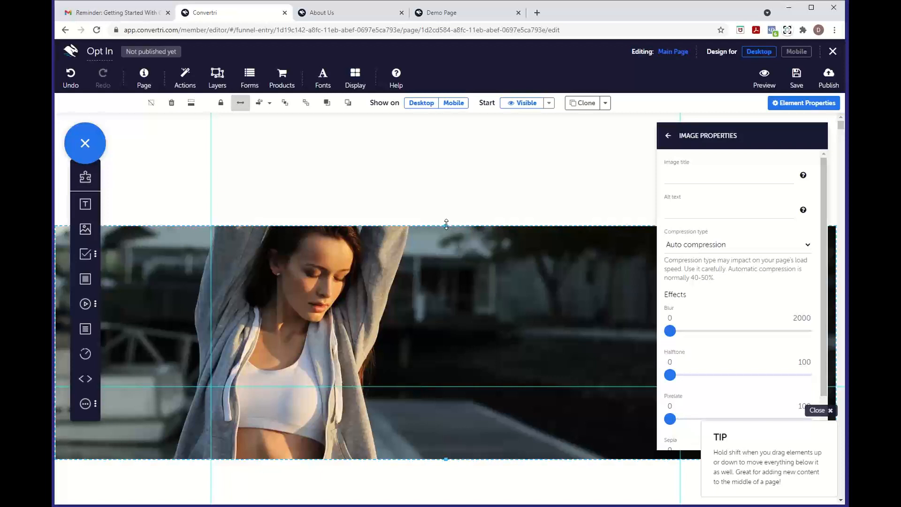
left_click_drag(452, 217, 459, 198)
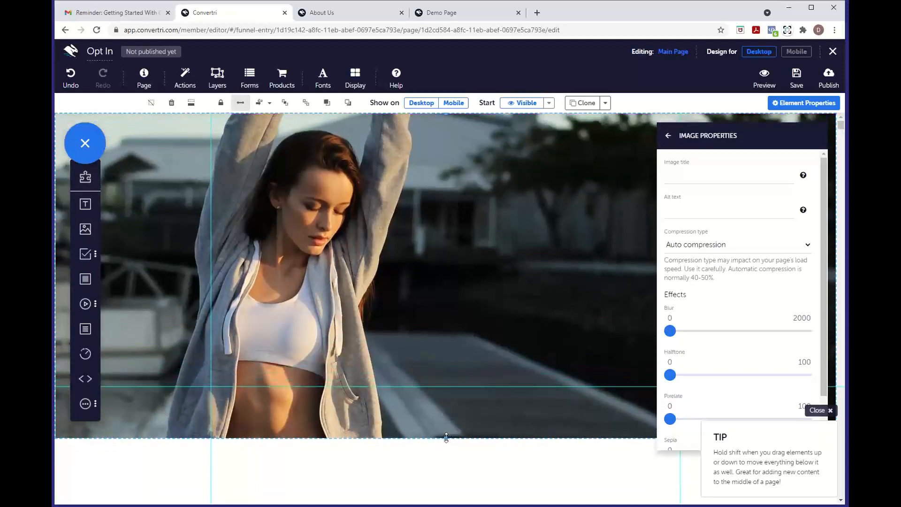
Extend the woman image's lower edge below the fold so it fills the first screen, and close its properties.
left_click_drag(446, 438, 446, 492)
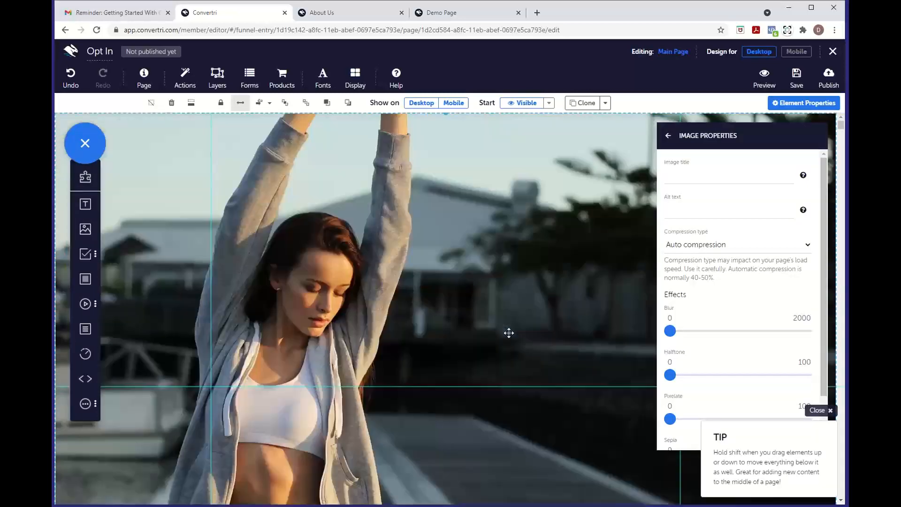
scroll(433, 369, "down", 5)
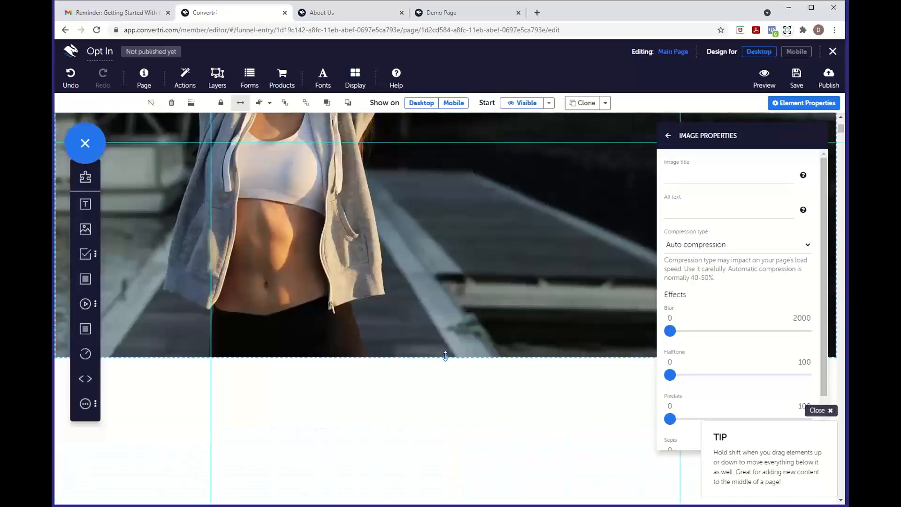
left_click_drag(446, 356, 443, 455)
left_click_drag(445, 423, 439, 371)
scroll(481, 397, "up", 5)
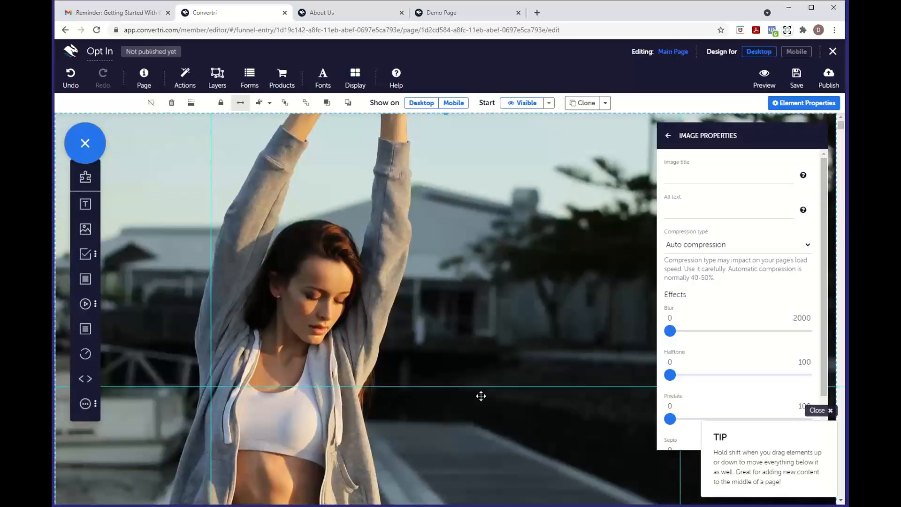
scroll(482, 395, "down", 2)
left_click(668, 136)
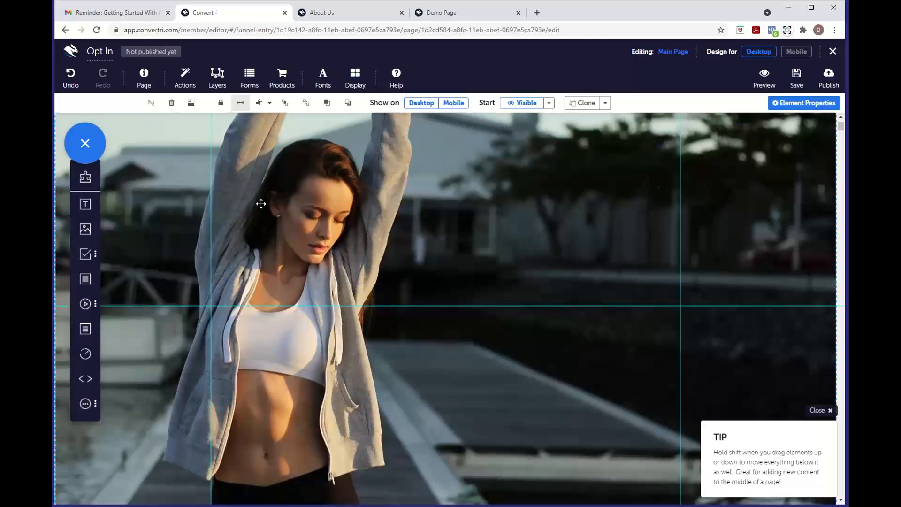
Examine the Demo Page's layout, including the cream bands around the woman image, the opt-in box and the privacy policy footer.
scroll(489, 296, "up", 2)
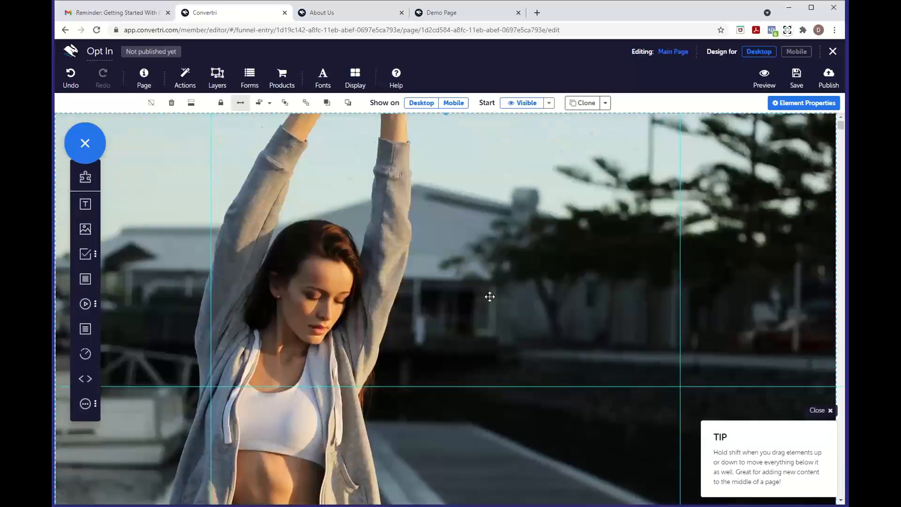
scroll(489, 297, "down", 6)
scroll(489, 296, "up", 6)
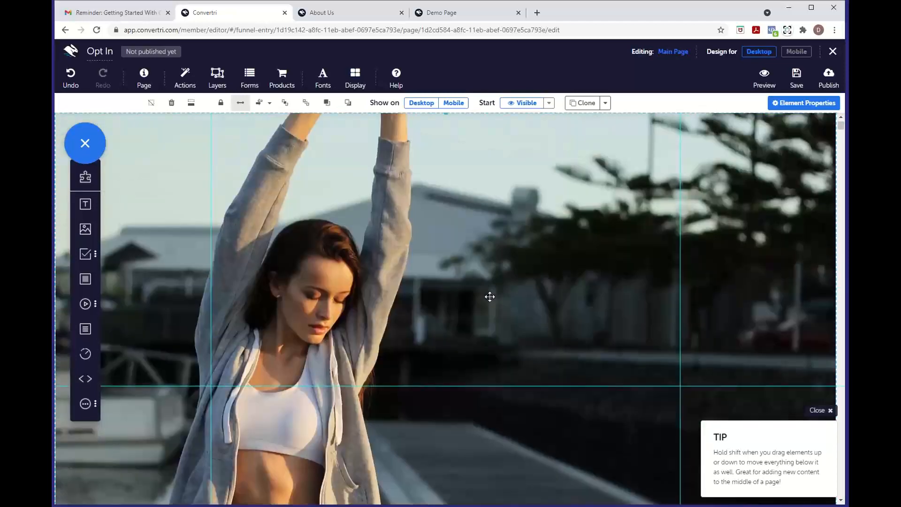
left_click(440, 14)
scroll(425, 48, "down", 2)
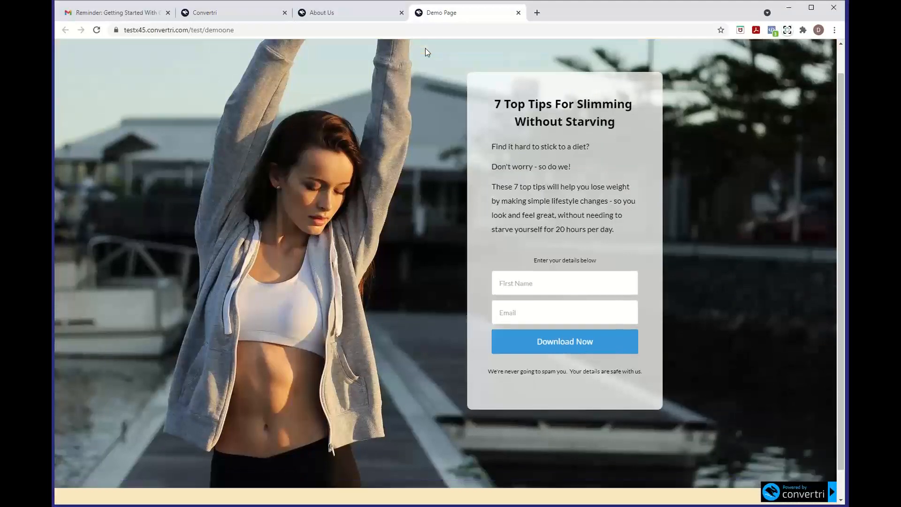
scroll(425, 48, "up", 2)
scroll(395, 225, "down", 2)
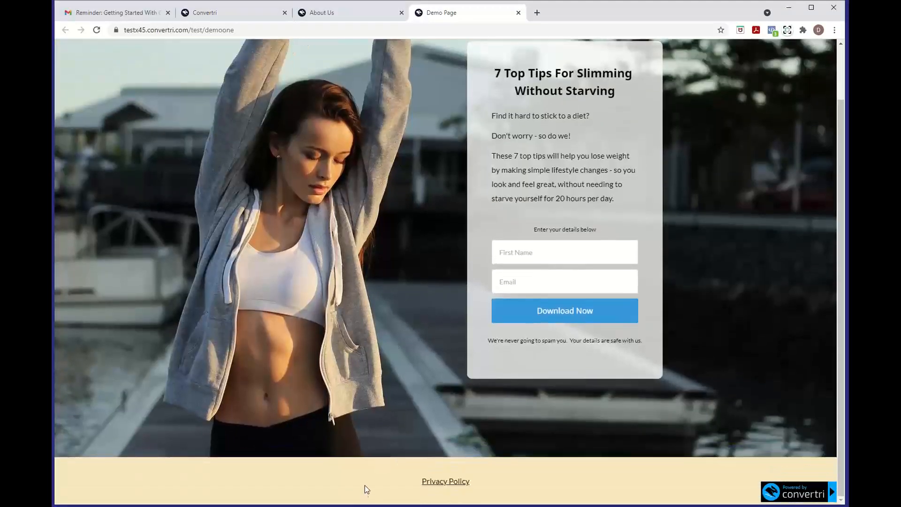
scroll(410, 185, "up", 2)
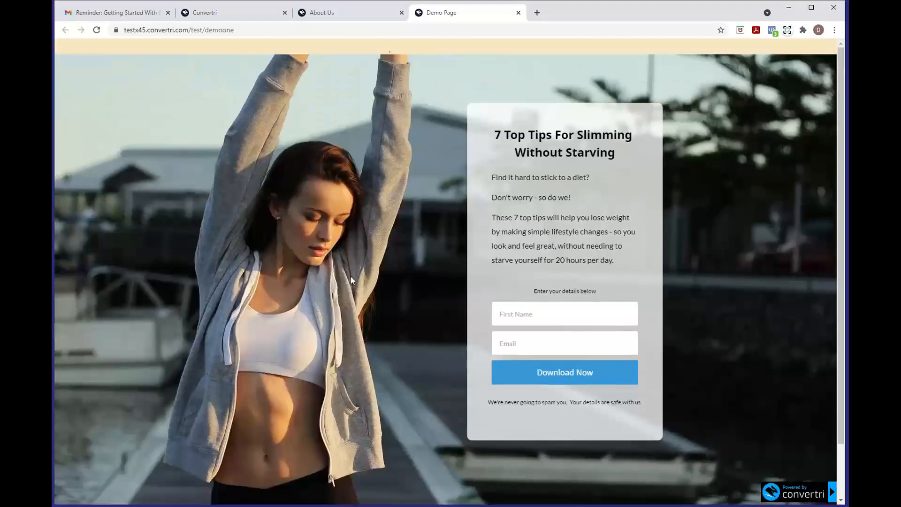
scroll(351, 280, "down", 2)
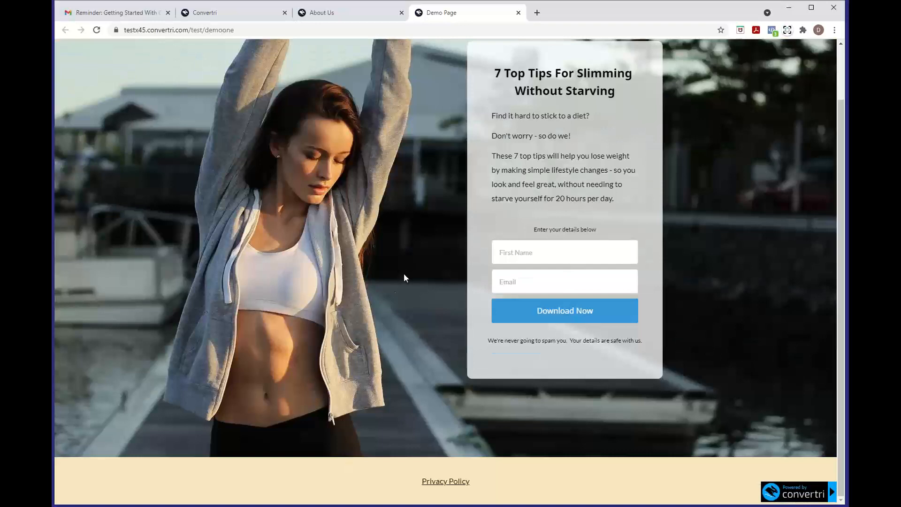
scroll(381, 256, "up", 2)
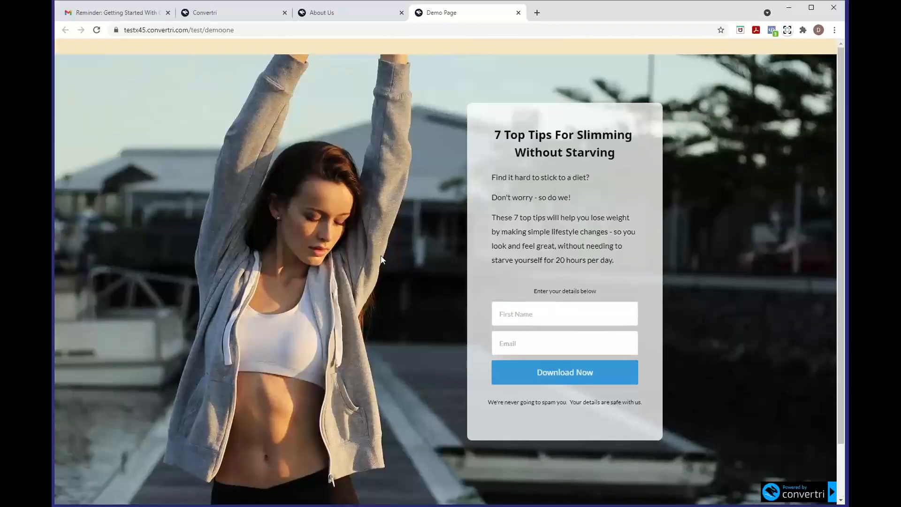
scroll(381, 259, "down", 2)
scroll(381, 260, "up", 2)
scroll(381, 260, "down", 2)
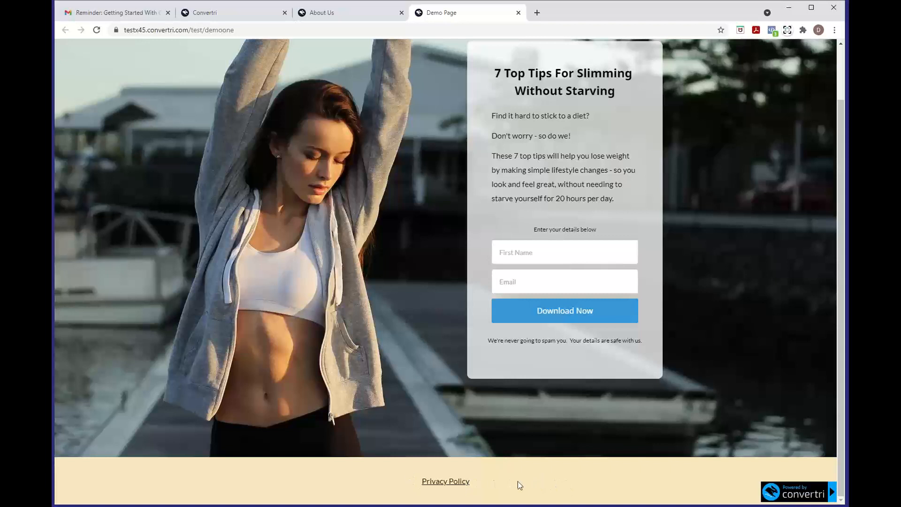
Return to the Convertri editor and add a full-width panel as a thin strip along the page's top edge.
left_click(349, 17)
left_click(235, 20)
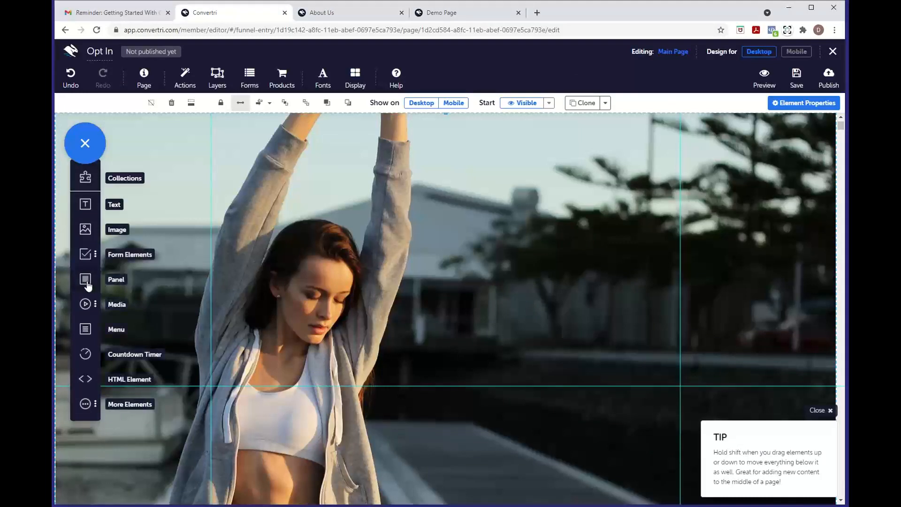
left_click_drag(88, 286, 394, 224)
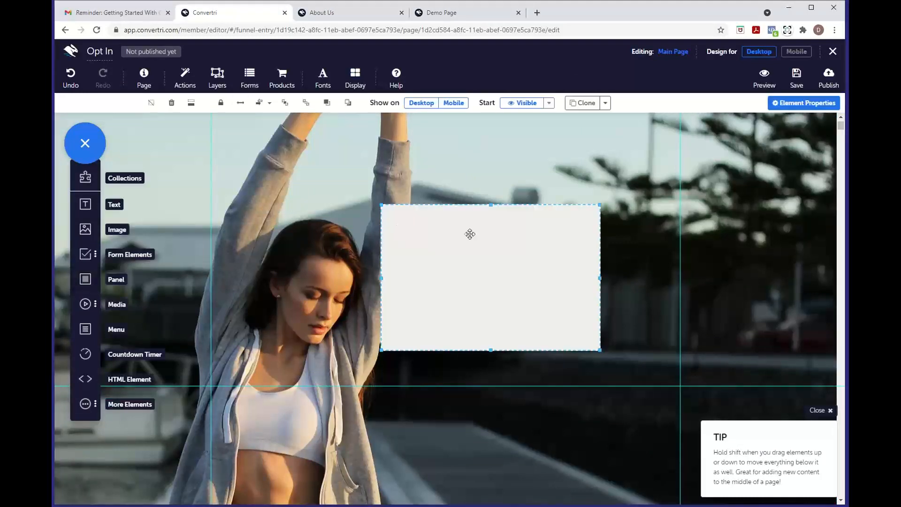
left_click_drag(474, 234, 424, 142)
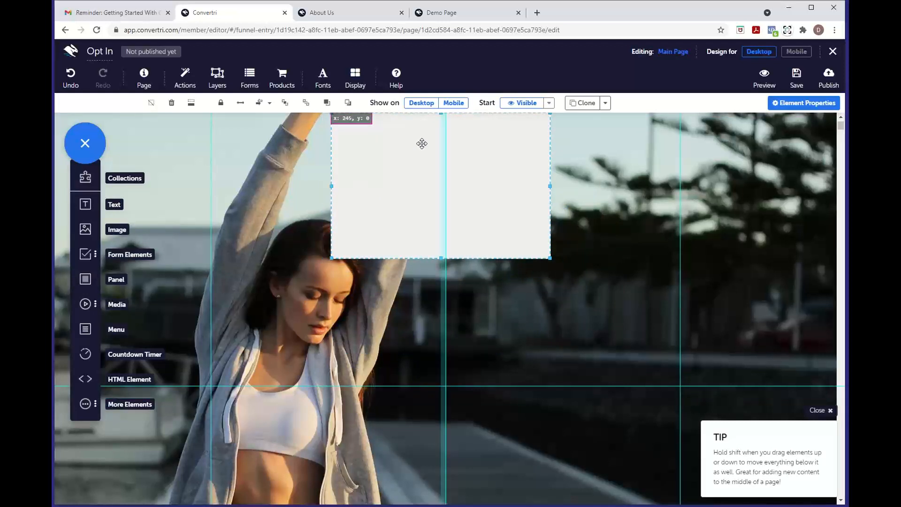
left_click(240, 104)
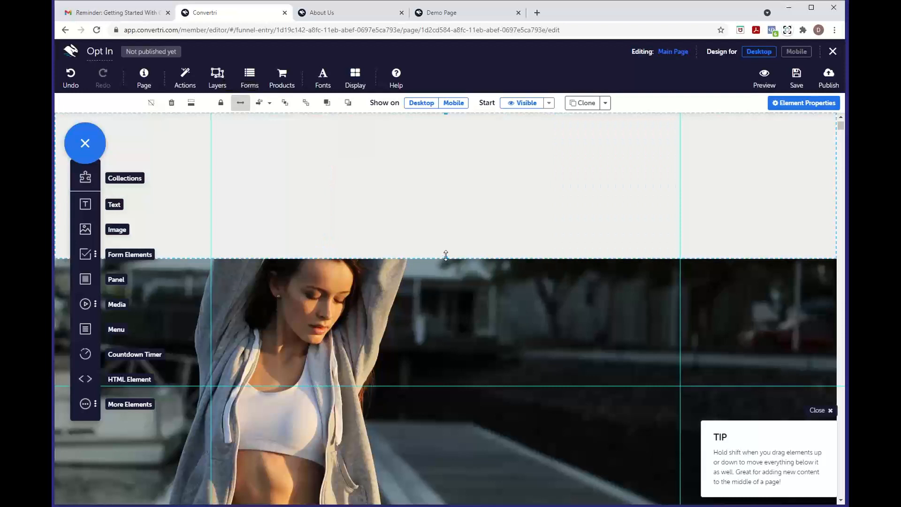
left_click_drag(446, 255, 438, 140)
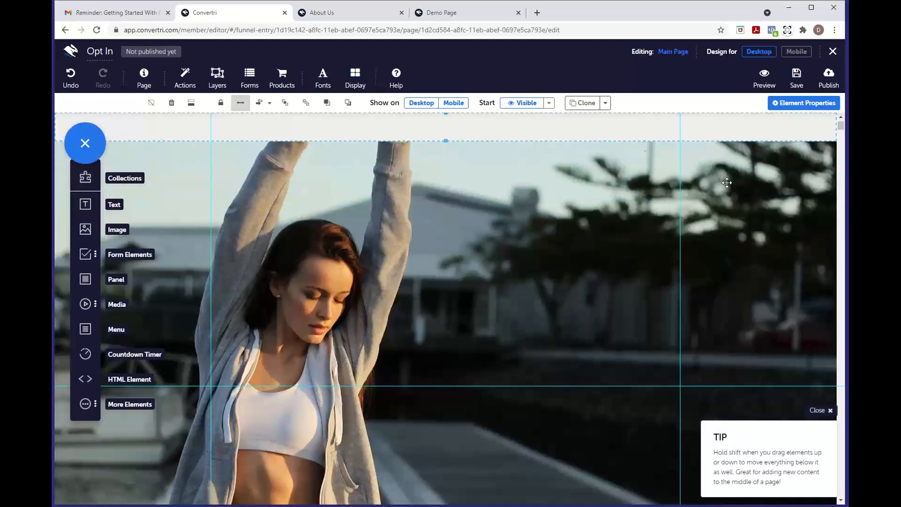
Set the top strip panel's background fill to the solid cream colour rgb(251, 245, 218).
left_click(788, 107)
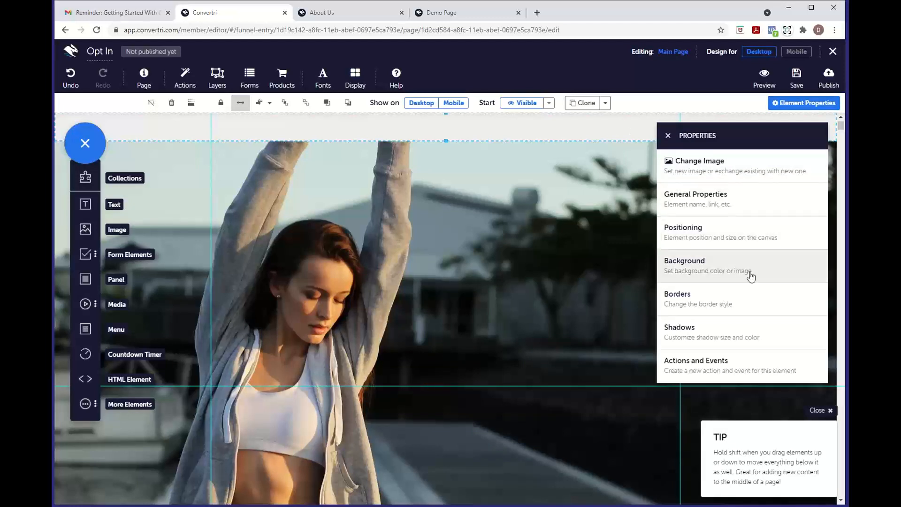
left_click(721, 264)
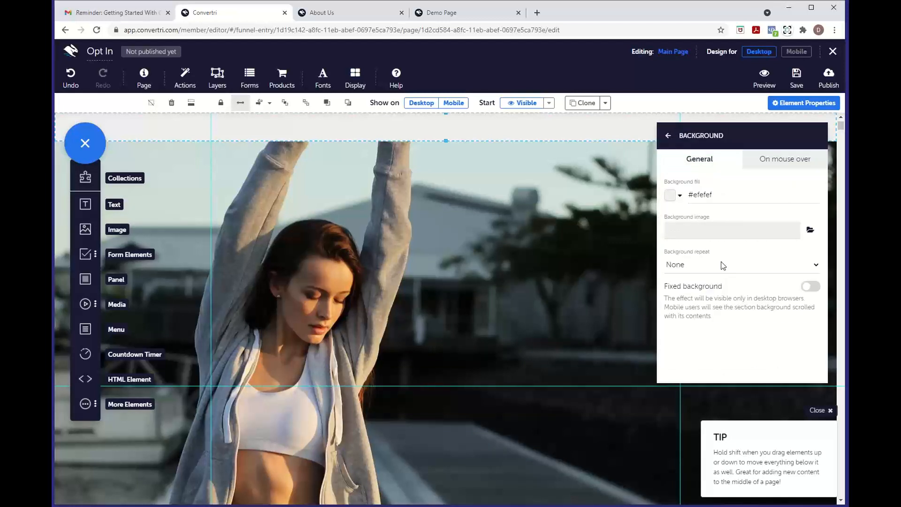
left_click(669, 200)
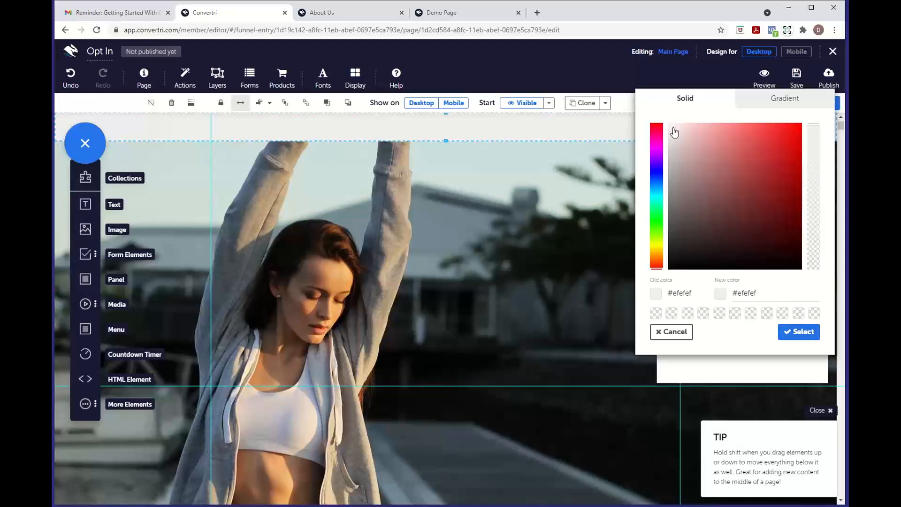
mouse_move(674, 131)
left_mouse_down()
mouse_move(714, 199)
mouse_move(673, 129)
mouse_move(784, 273)
mouse_move(704, 151)
mouse_move(798, 141)
left_mouse_up()
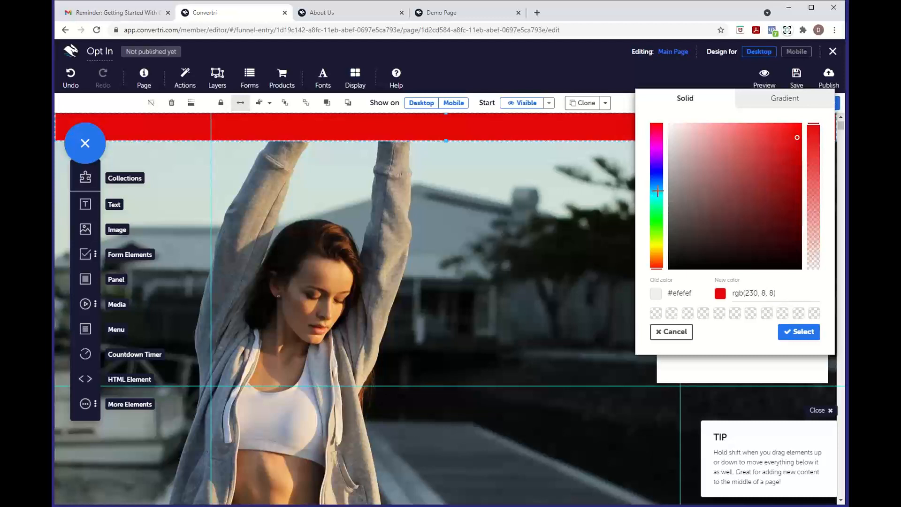
left_click(657, 247)
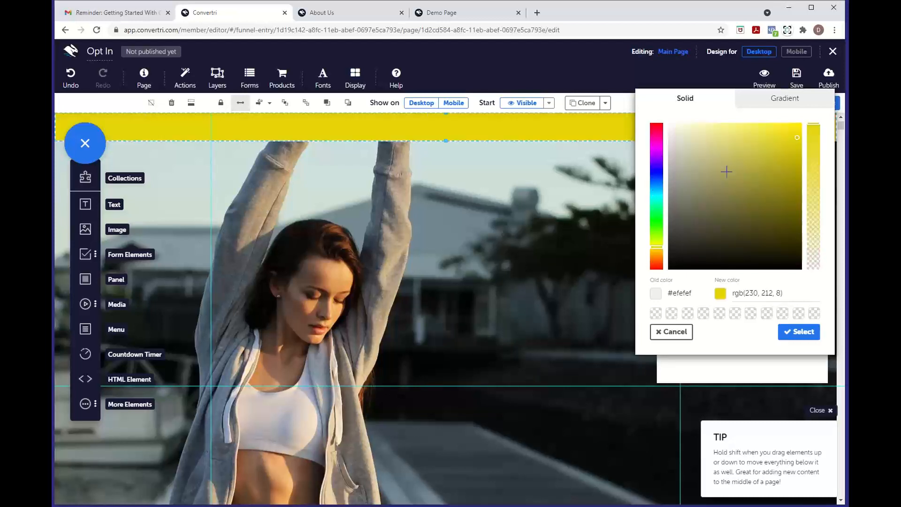
left_click(704, 136)
mouse_move(696, 135)
left_mouse_down()
mouse_move(704, 132)
mouse_move(687, 130)
left_mouse_up()
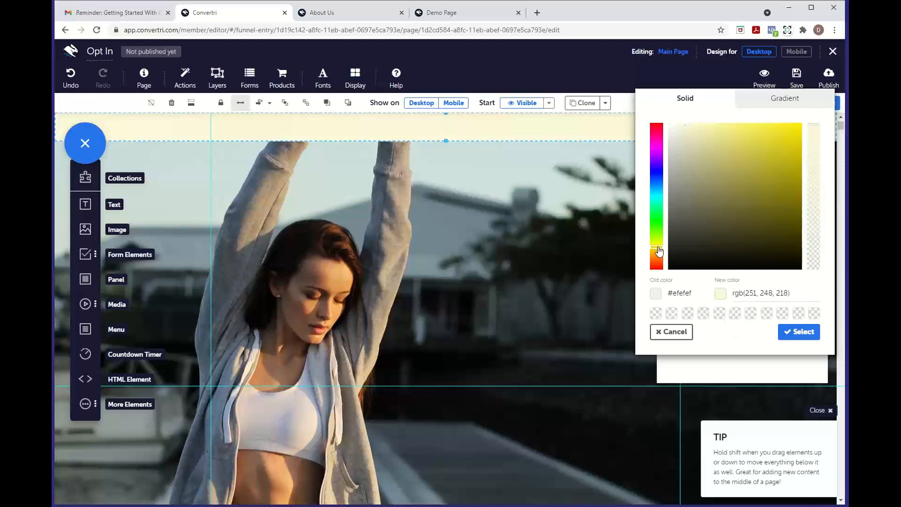
left_click_drag(658, 247, 658, 250)
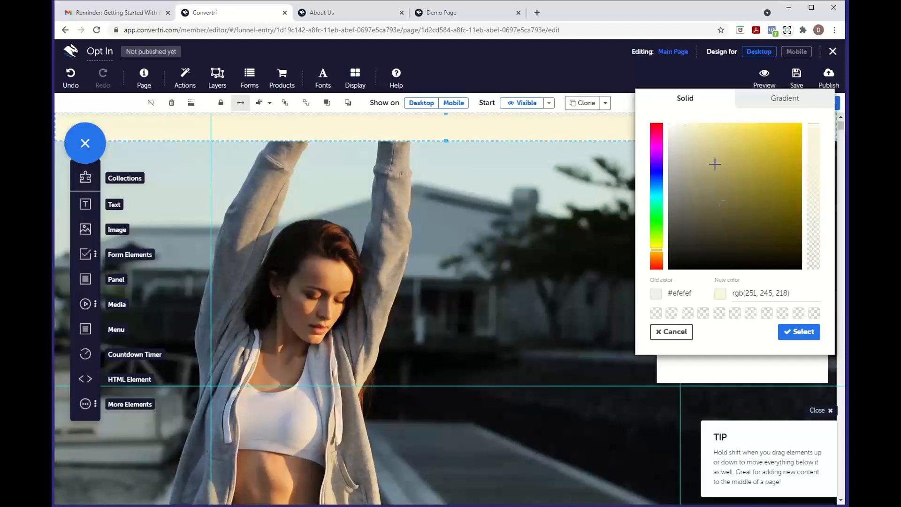
left_click(790, 333)
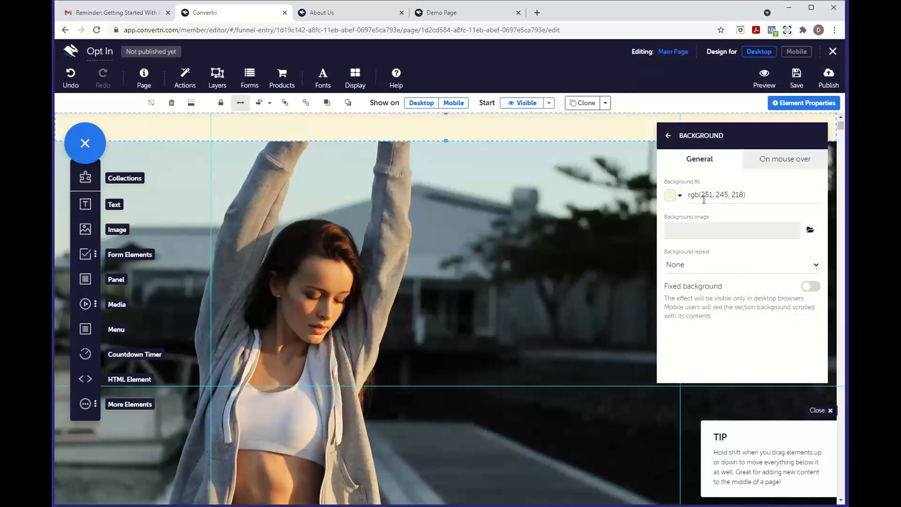
left_click_drag(703, 197, 745, 195)
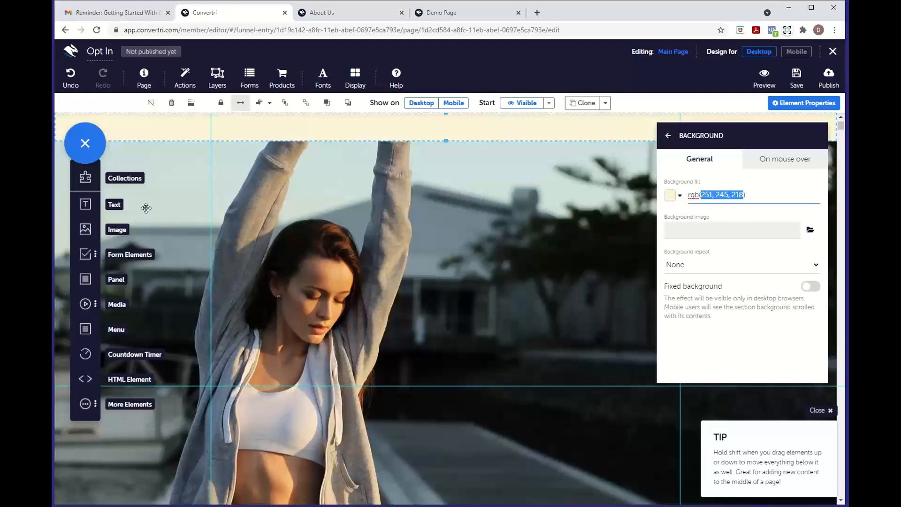
left_click(755, 197)
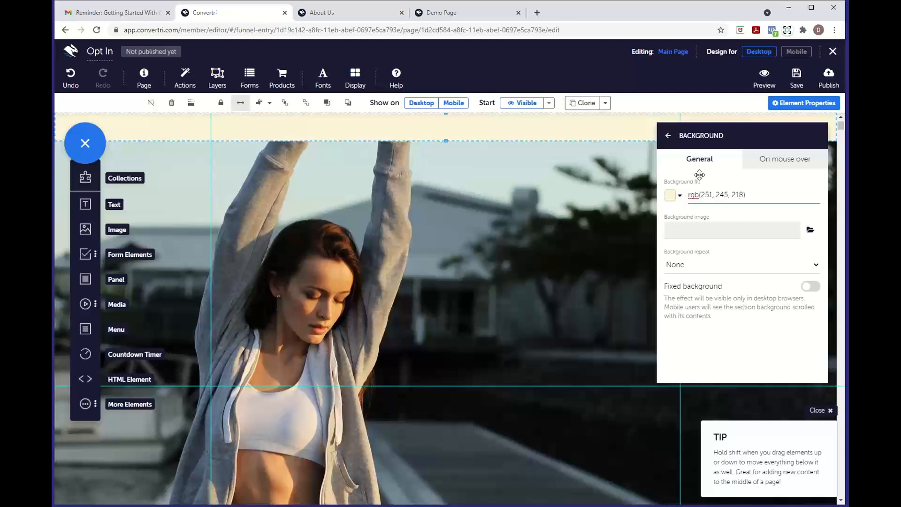
Clone the cream strip, move the copy down over the woman image's lower part and make it slightly taller.
left_click(576, 132)
left_click(584, 103)
mouse_move(537, 129)
left_mouse_down()
mouse_move(539, 381)
mouse_move(513, 247)
mouse_move(496, 457)
left_mouse_up()
left_click_drag(445, 434, 446, 421)
scroll(587, 320, "up", 3)
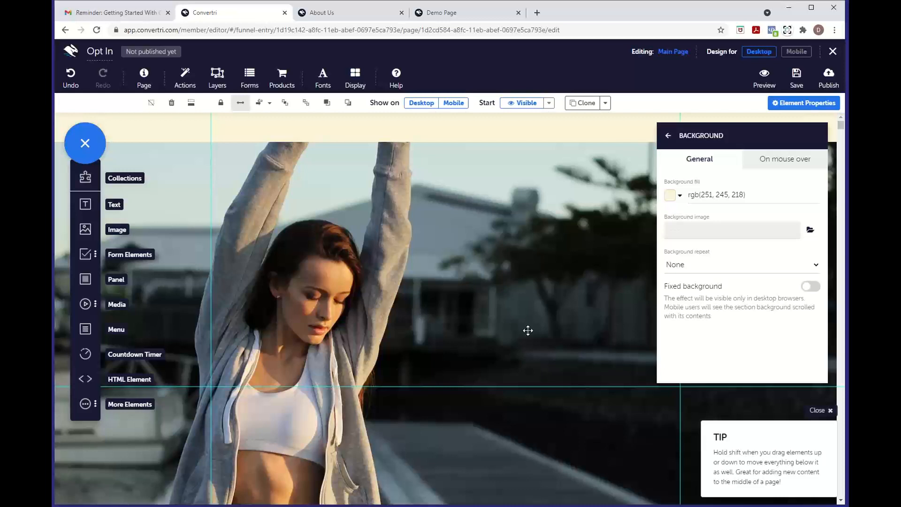
scroll(493, 376, "down", 3)
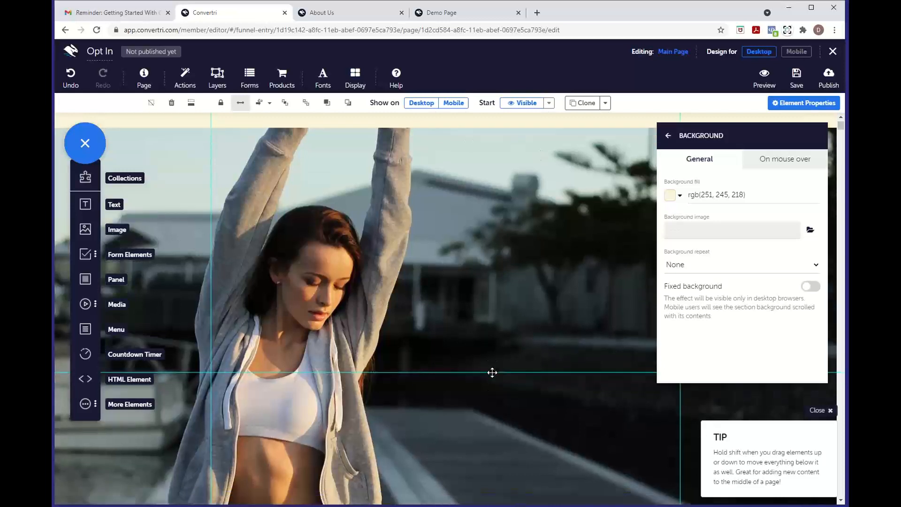
Align the woman image's lower edge with the bottom of the lower cream strip, and close the element properties.
left_click(511, 335)
scroll(529, 229, "up", 3)
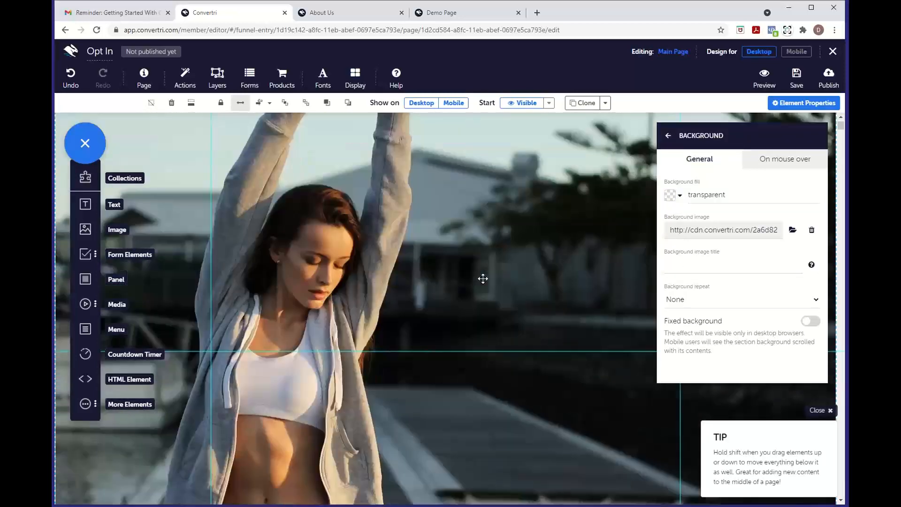
scroll(482, 279, "down", 3)
left_click(448, 490)
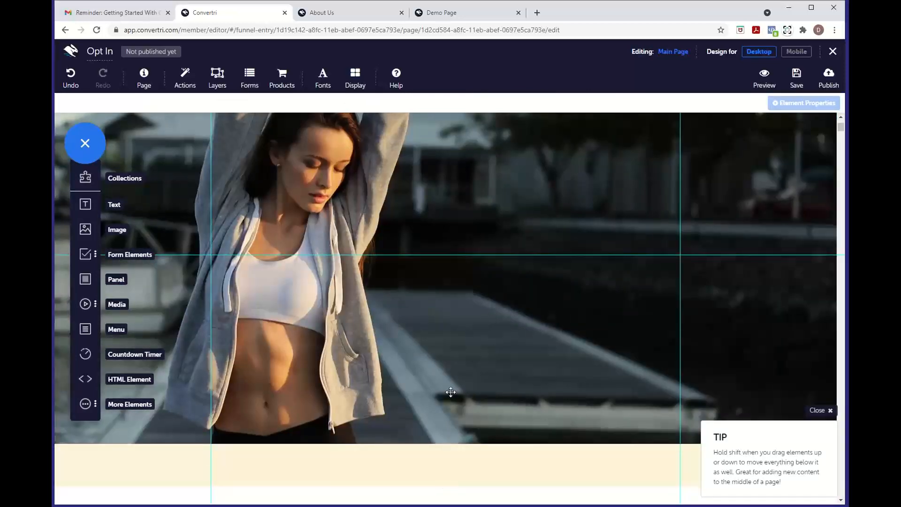
left_click(446, 502)
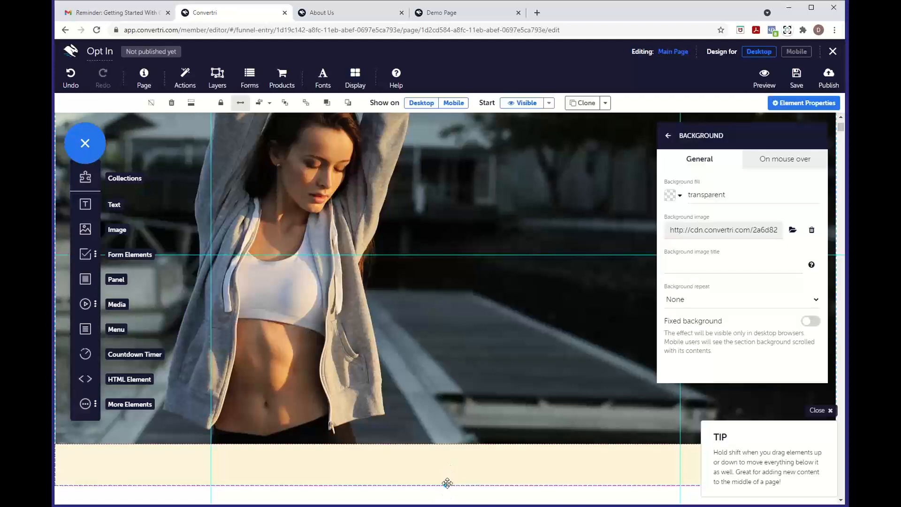
left_click_drag(446, 485, 437, 417)
left_click_drag(430, 471, 444, 306)
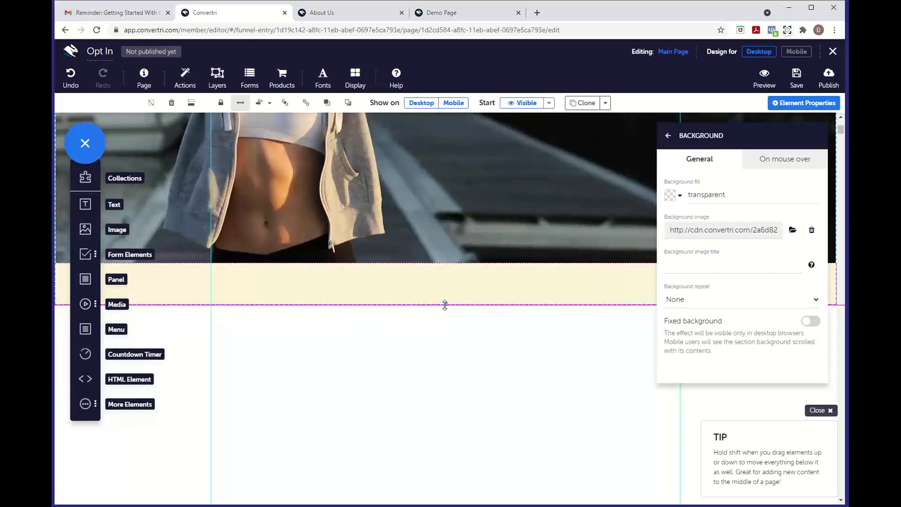
scroll(489, 281, "up", 6)
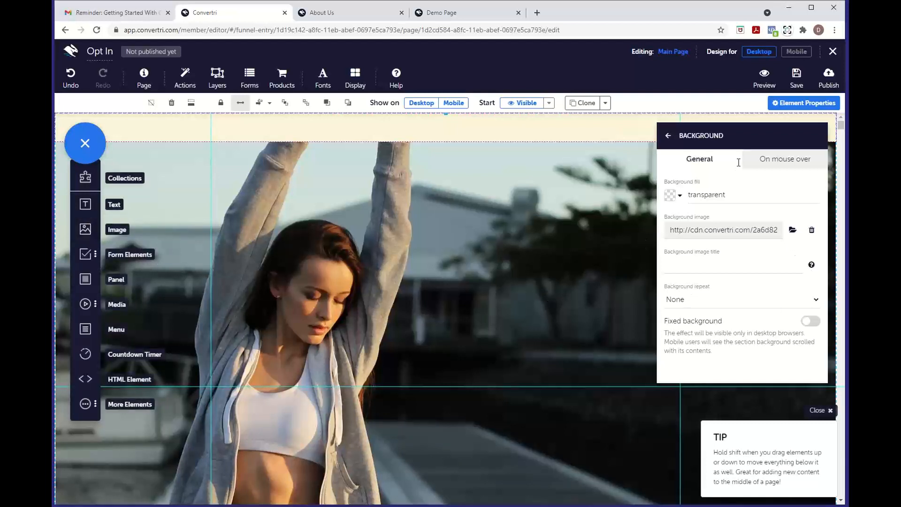
left_click(669, 137)
left_click(669, 137)
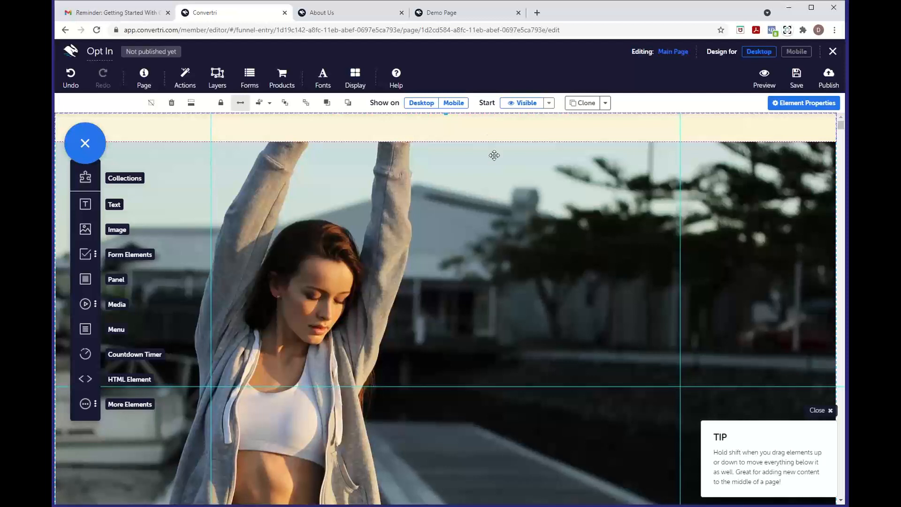
Add a new panel for the opt-in box and place it over the dark area beside the woman, level with her face.
scroll(568, 322, "down", 3)
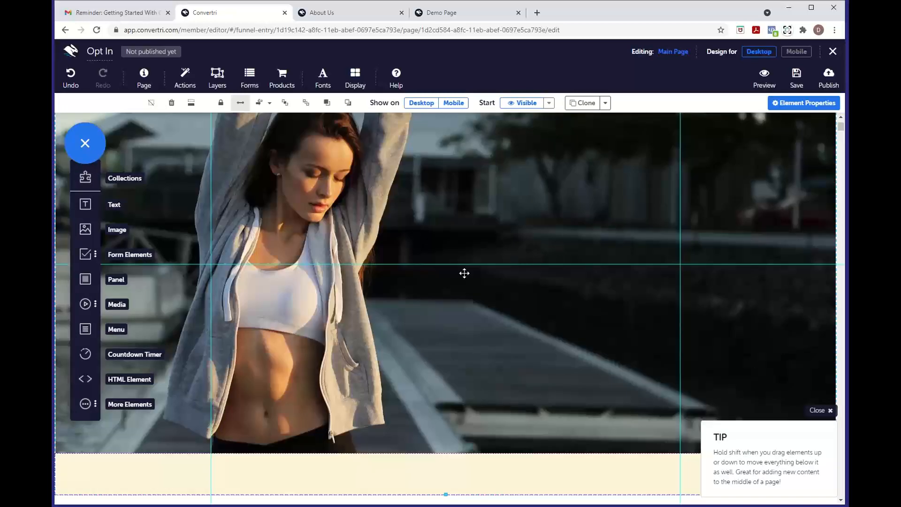
scroll(465, 272, "up", 3)
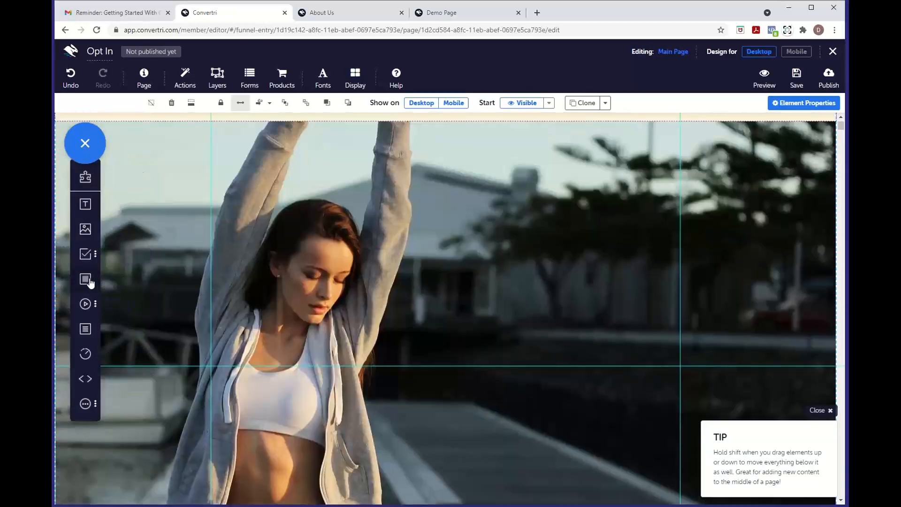
left_click_drag(90, 282, 556, 279)
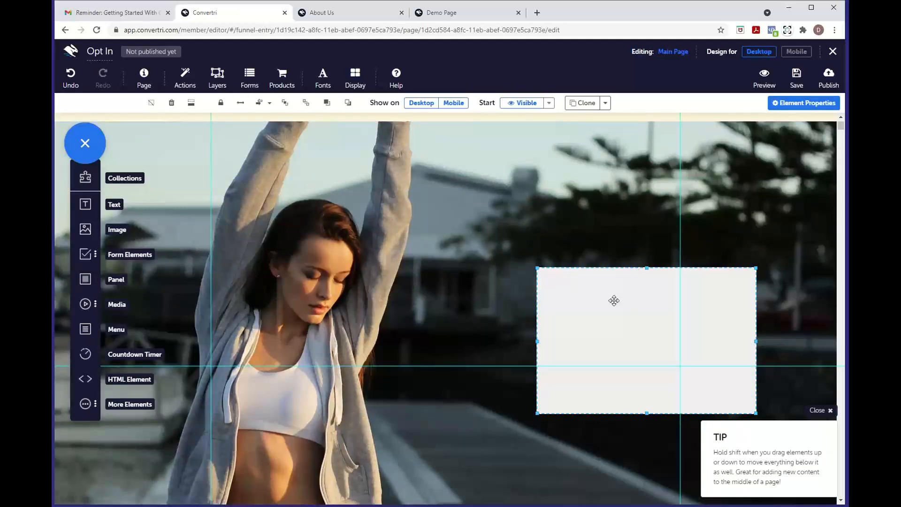
left_click_drag(613, 300, 567, 232)
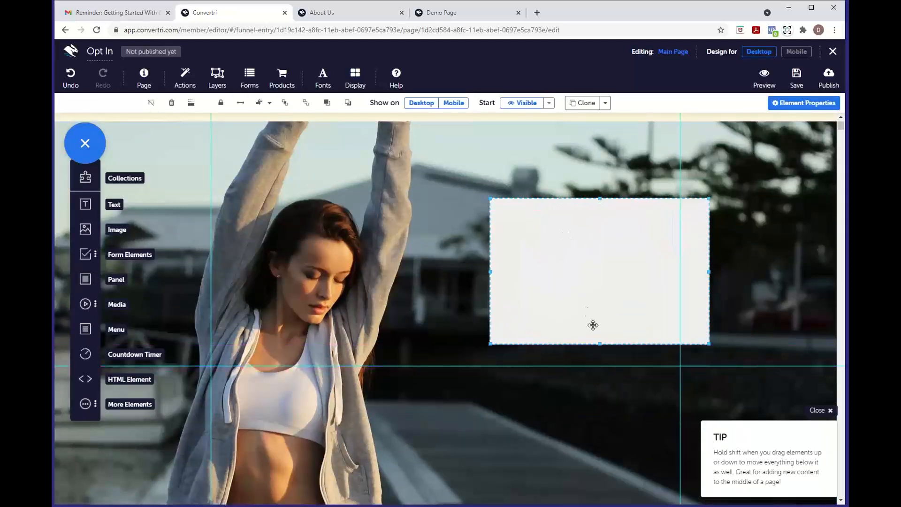
Enlarge the opt-in panel beside the woman to a tall portrait box and shift it slightly to the left.
left_click_drag(599, 342, 601, 470)
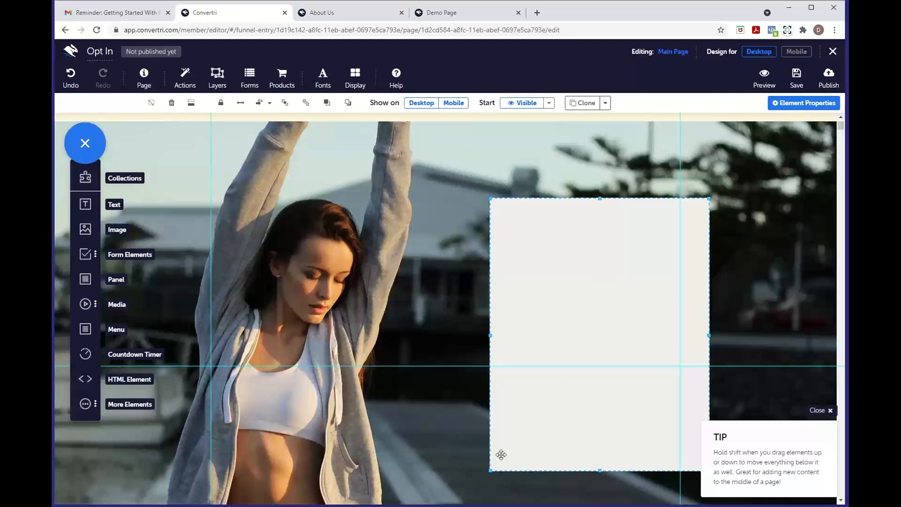
left_click_drag(491, 470, 473, 485)
left_click_drag(559, 435, 550, 434)
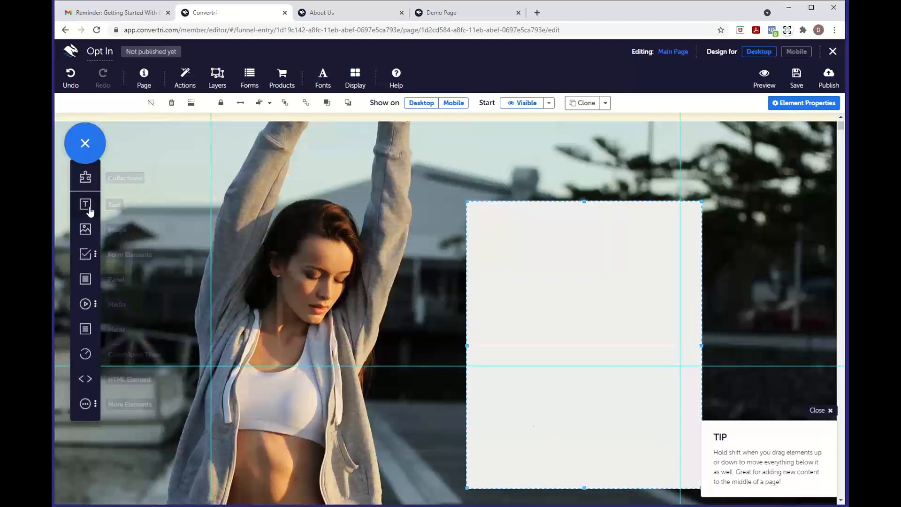
Add the text "7 Top Tips For Slimming Without Starving" and centre its box near the top of the opt-in panel.
left_click_drag(90, 210, 551, 245)
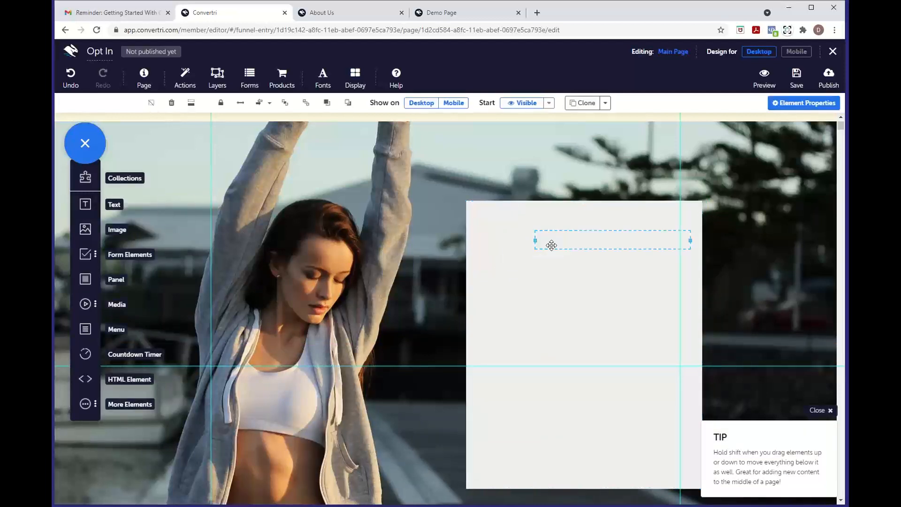
left_click(556, 241)
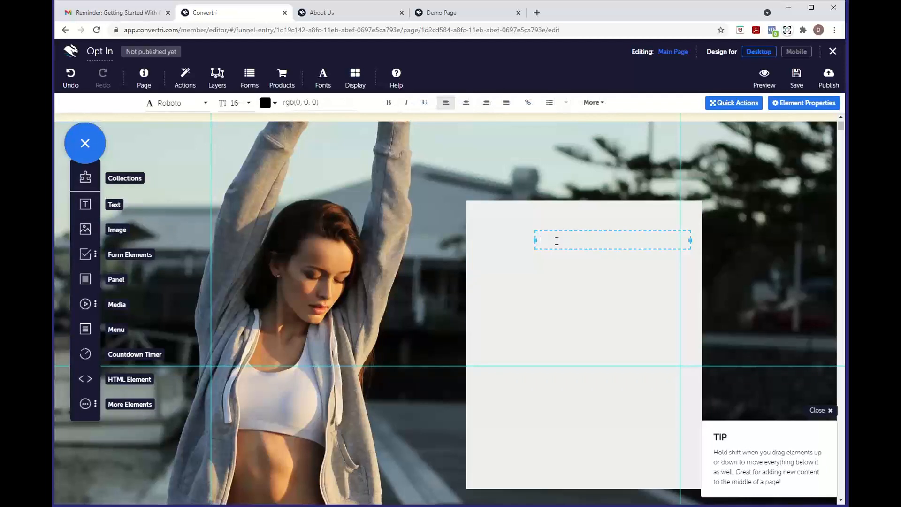
type("7 Top Tips For SL")
key("BackSpace")
type("limming Wit")
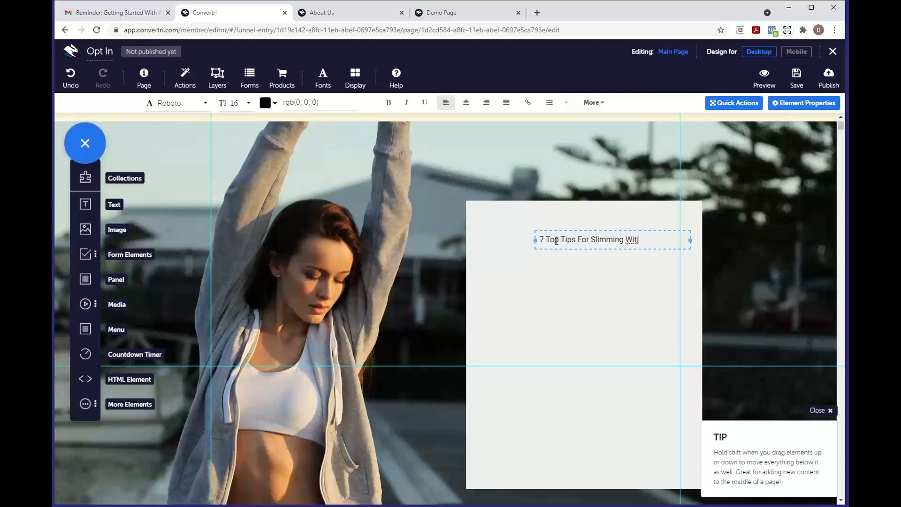
type("hout Starving")
left_click_drag(556, 245, 524, 240)
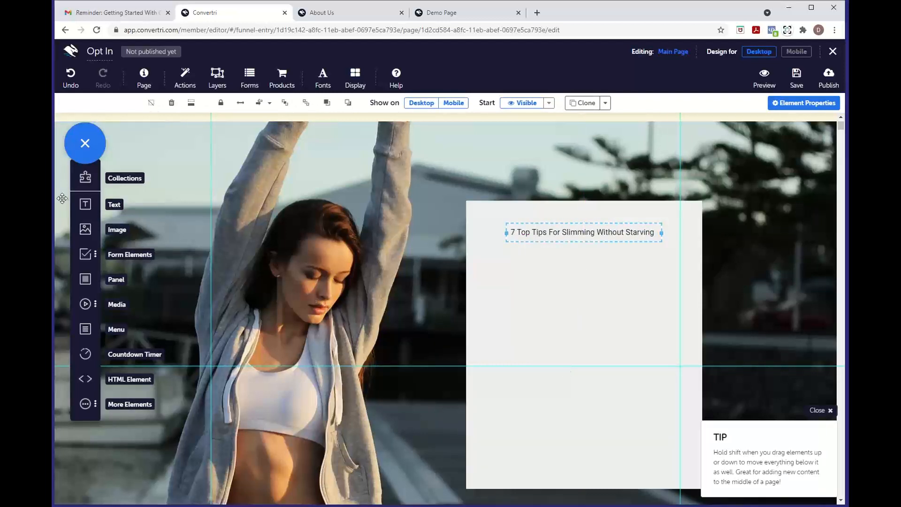
Add a text element below the headline with the lines "Find it hard to stick to a diet?" and "Don't worry - so do we!".
left_click_drag(84, 205, 557, 270)
left_click(564, 265)
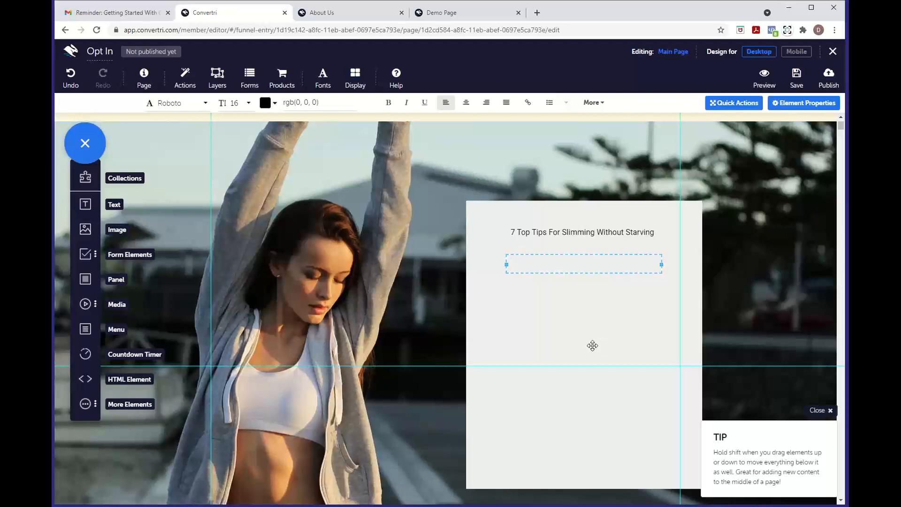
type("Find it hard to stick to a diet?")
key("Return")
type("Don")
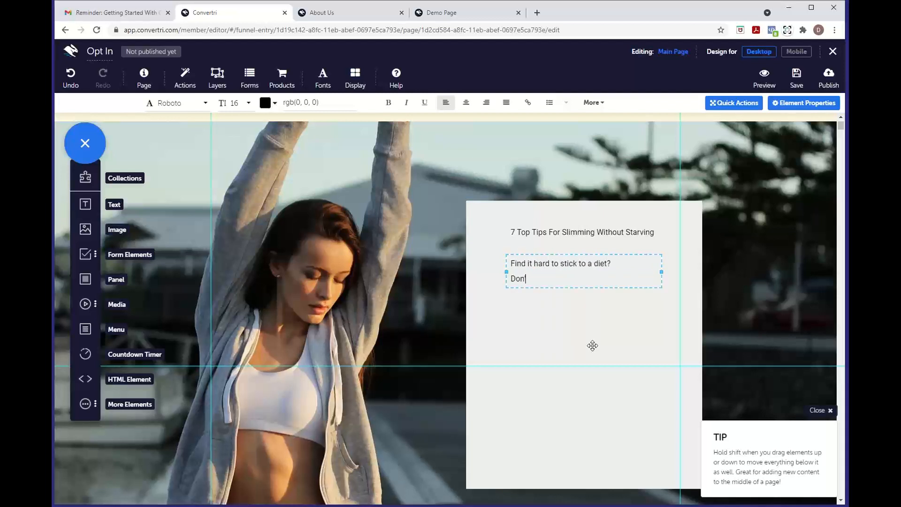
type("'t worry - so do we!")
Start a third paragraph: "These 7 top tips will help you lose weight by making simple lifestyle changes - so you look and feel".
key("Return")
type("These t")
type(" top tips")
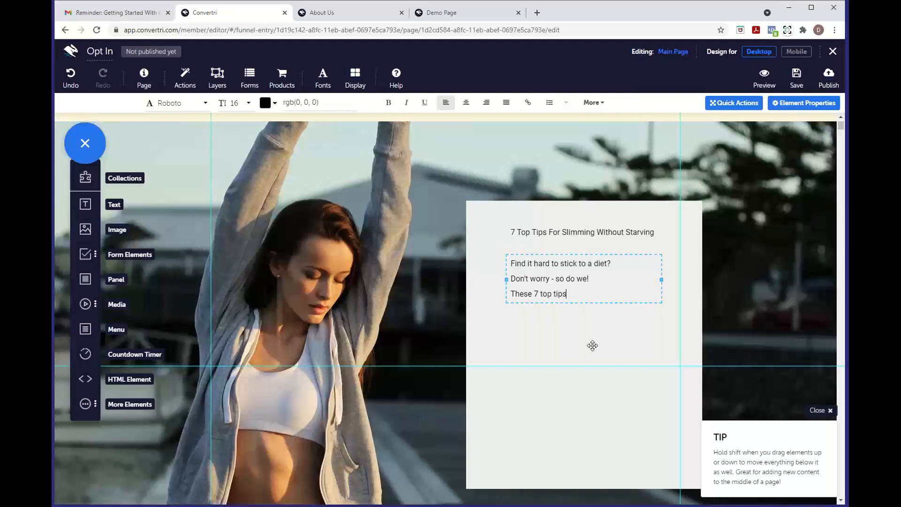
type(" will help you lose wieight by ")
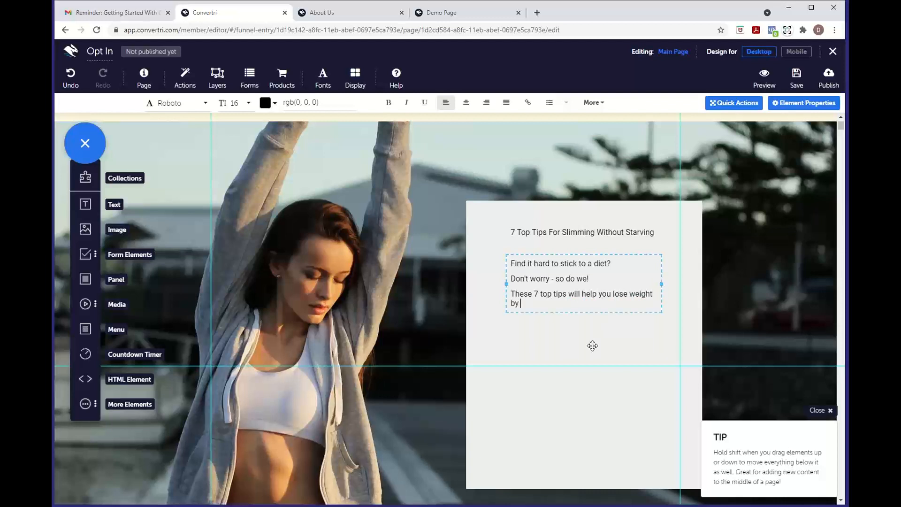
type("making simlpy lifest")
key("BackSpace")
key("BackSpace")
key("BackSpace")
key("BackSpace")
key("BackSpace")
key("BackSpace")
key("BackSpace")
key("BackSpace")
type("e")
key("BackSpace")
key("BackSpace")
key("BackSpace")
key("BackSpace")
type("ple lifestyle ")
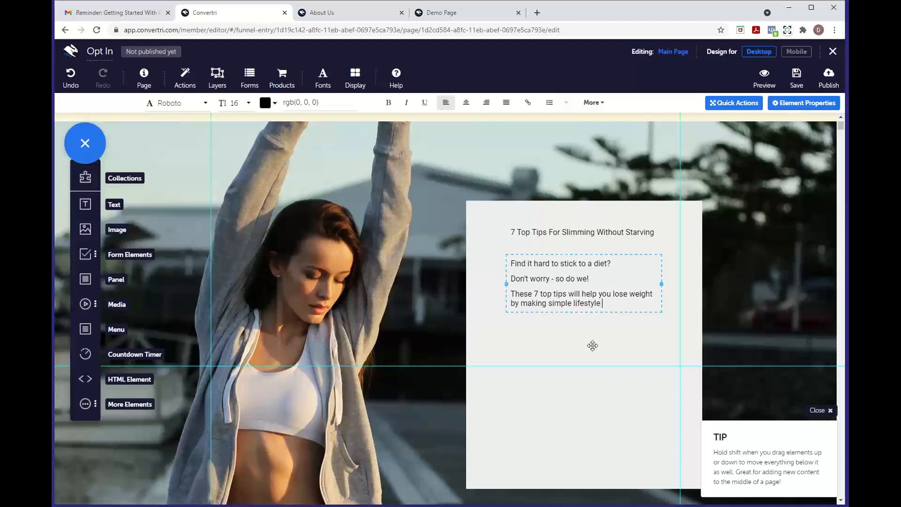
type("changes - so you look and feel")
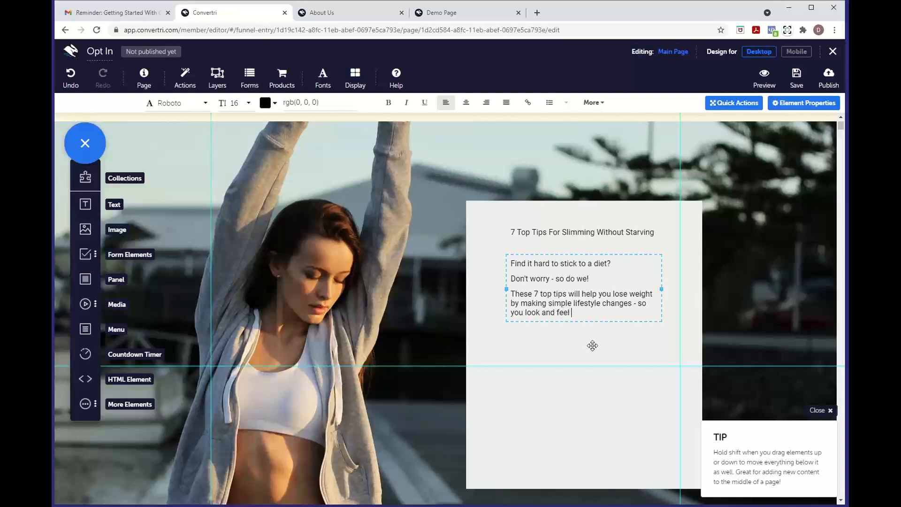
Complete the third paragraph with "great, without needing to starve yourself for 20 hours a day.".
type(" grea")
type("t, wtih out")
key("BackSpace")
key("BackSpace")
key("BackSpace")
key("BackSpace")
key("BackSpace")
key("BackSpace")
type("ithout needing to starve")
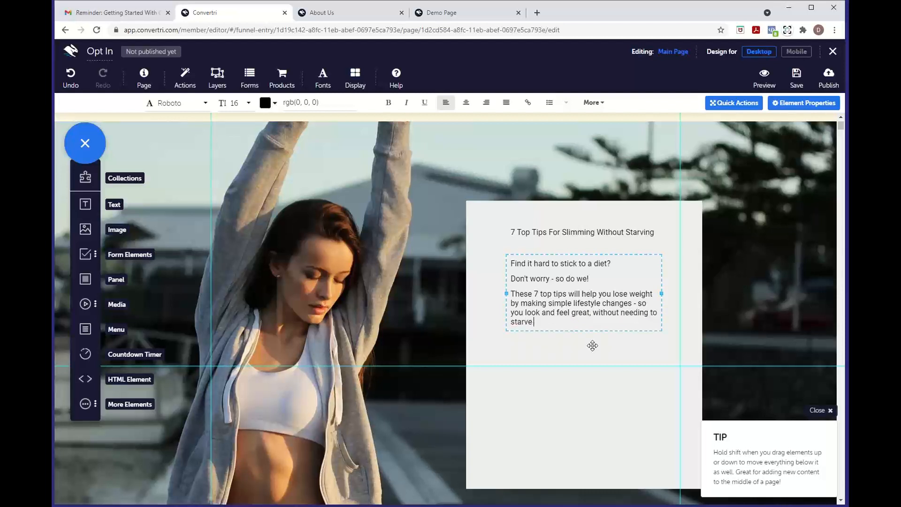
type(" yourself for 20 hours a day.")
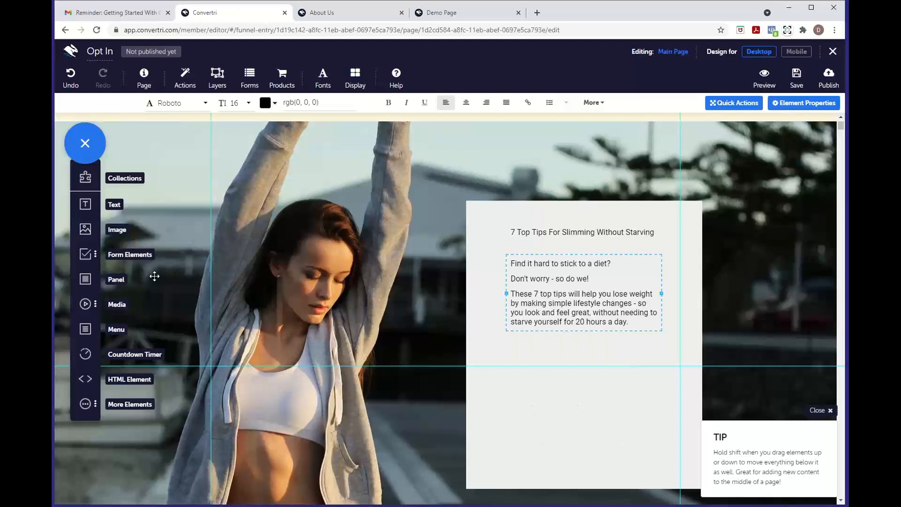
Add a text element reading "Enter your details now." in the panel below the body text.
left_click_drag(91, 215, 546, 385)
type("Ent")
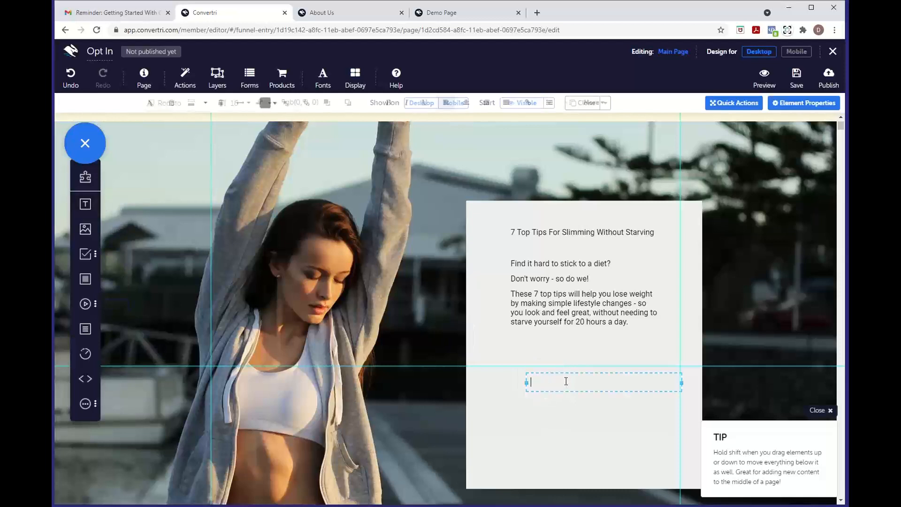
type("er your")
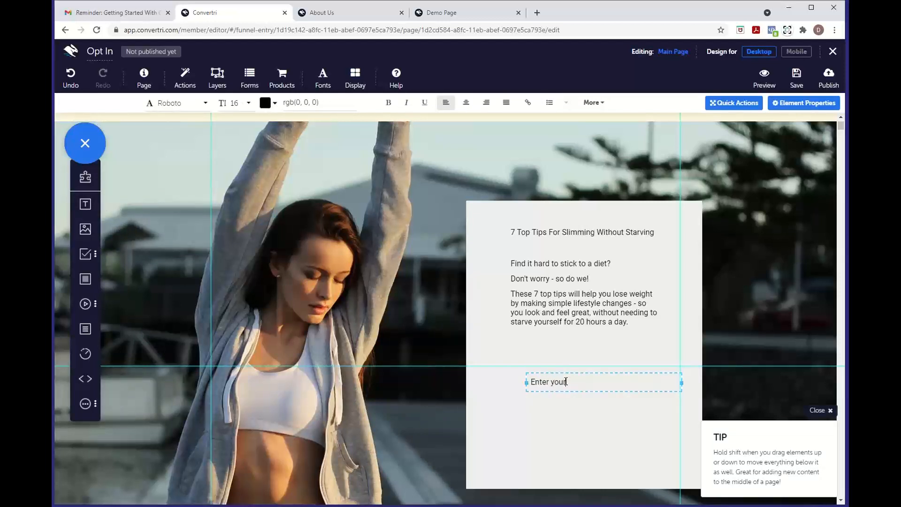
type(" details now.")
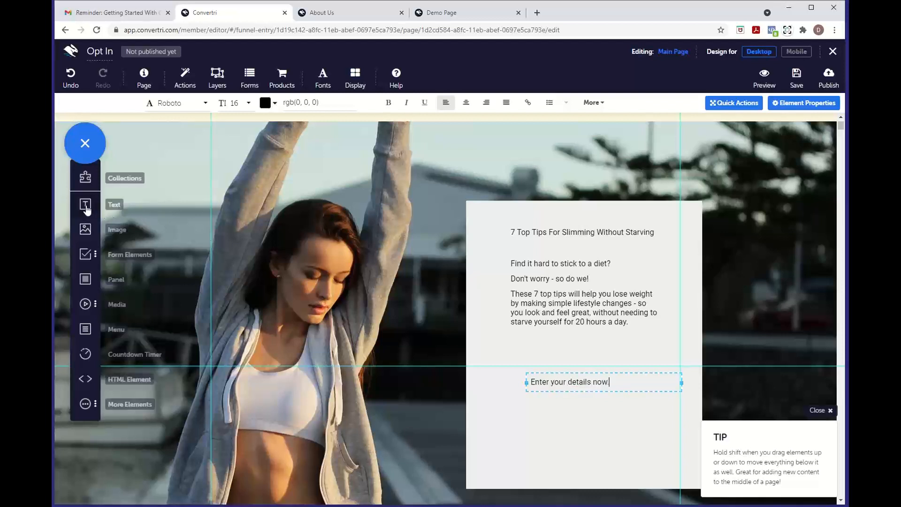
Add the text "We're never going to spam you, your details safe with us.", widened to one line along the panel's lower edge.
left_click_drag(85, 204, 537, 441)
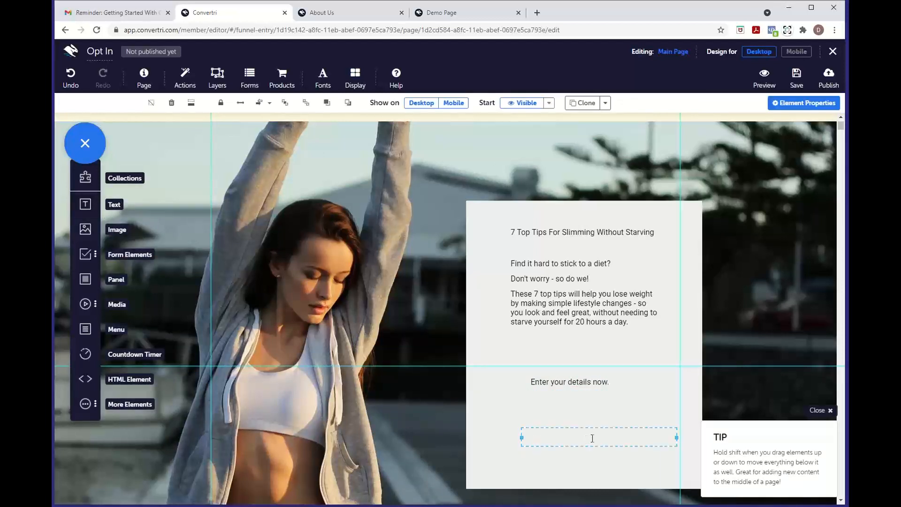
type("We")
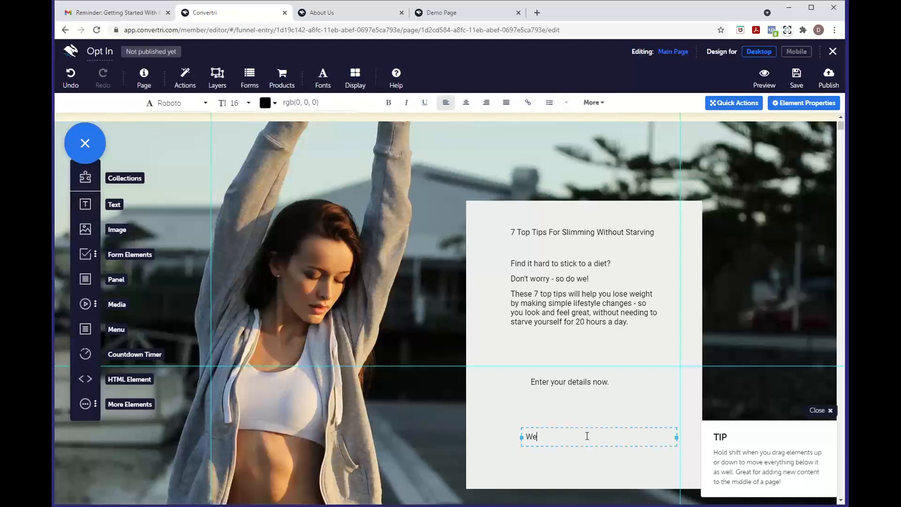
type("'re neve")
type("r going to spam you, you")
type("r deati")
key("BackSpace")
key("BackSpace")
key("BackSpace")
type("t")
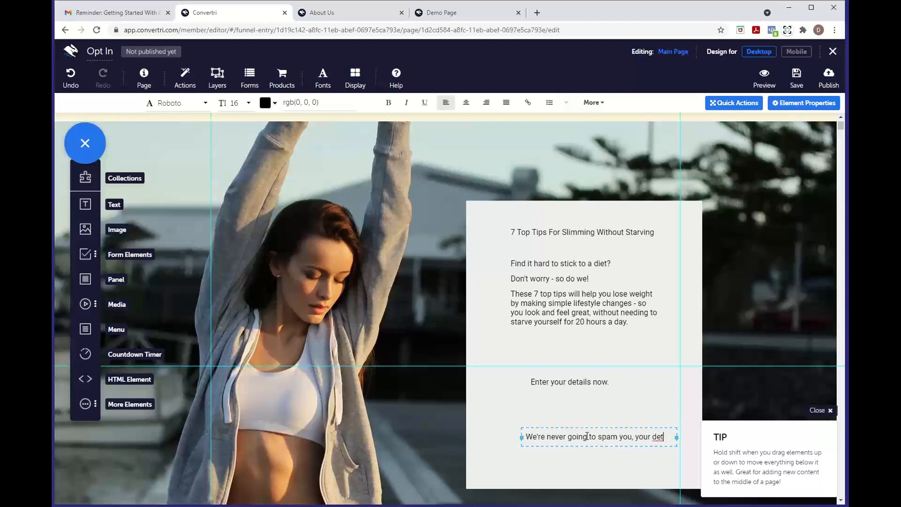
type("ails safe with us.")
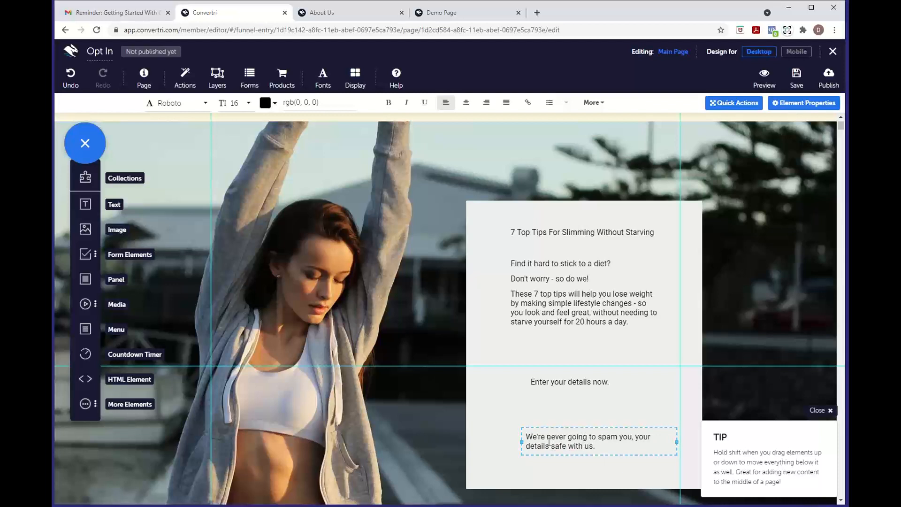
left_click_drag(522, 442, 509, 483)
Align the "Enter your details now." text with the body text above it, and dismiss the tip box.
left_click(557, 384)
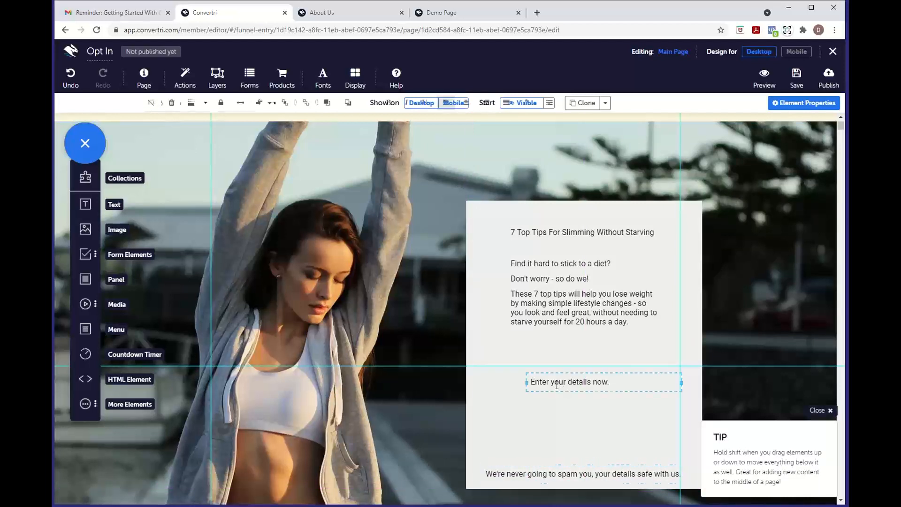
left_click_drag(550, 388, 533, 412)
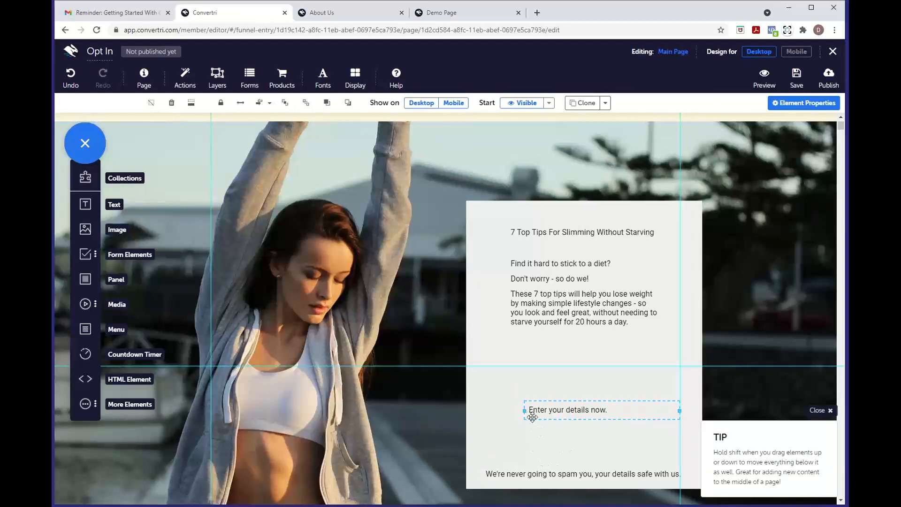
left_click_drag(530, 413, 516, 382)
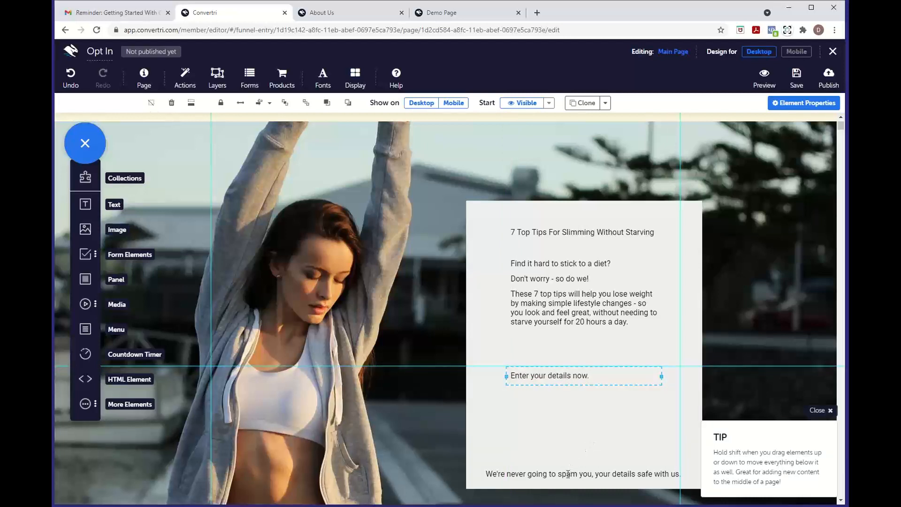
left_click(818, 409)
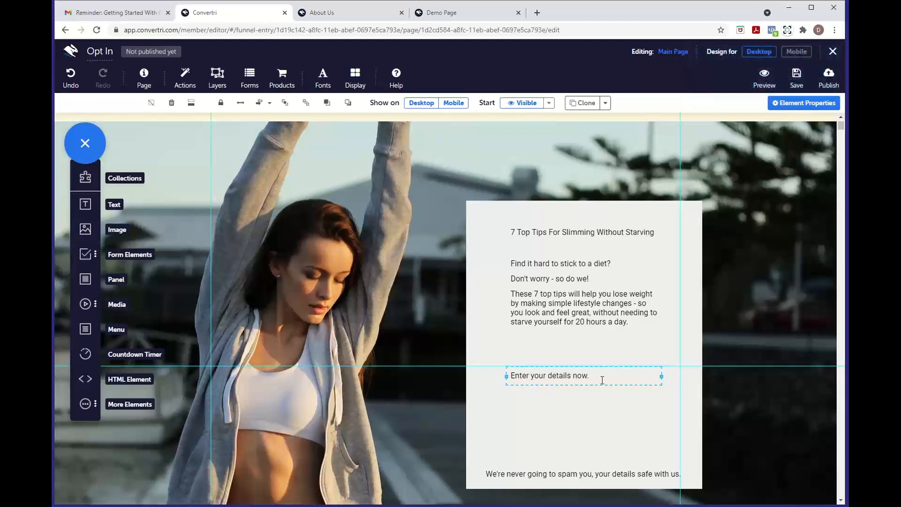
left_click(600, 378)
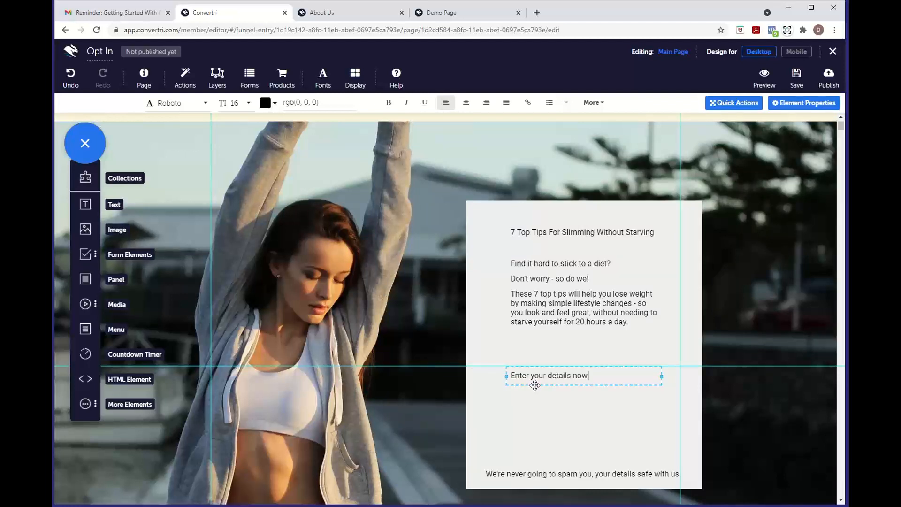
left_click(544, 434)
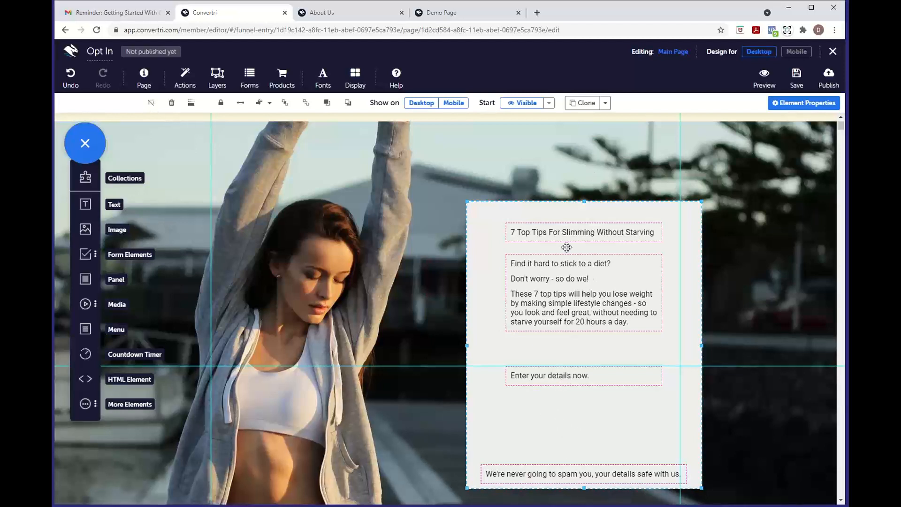
Set the page's default paragraph font family to Lato in the page settings.
left_click(156, 81)
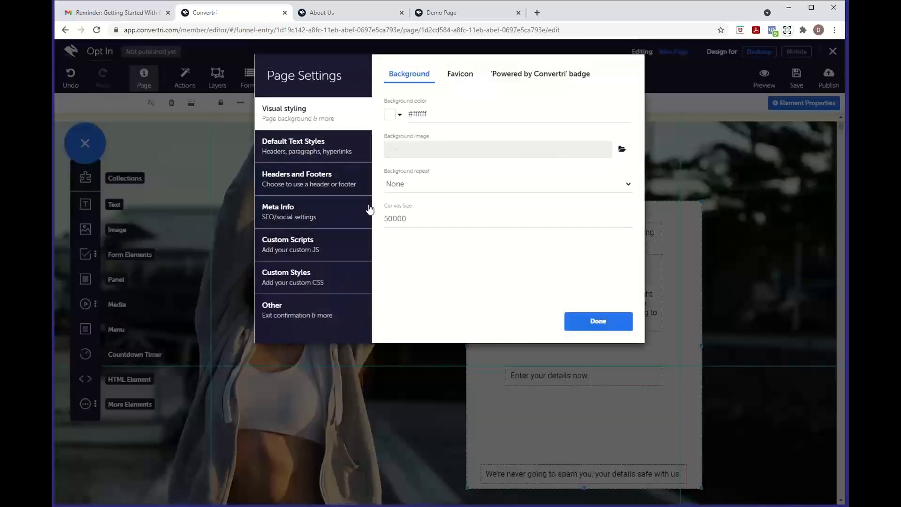
left_click(343, 148)
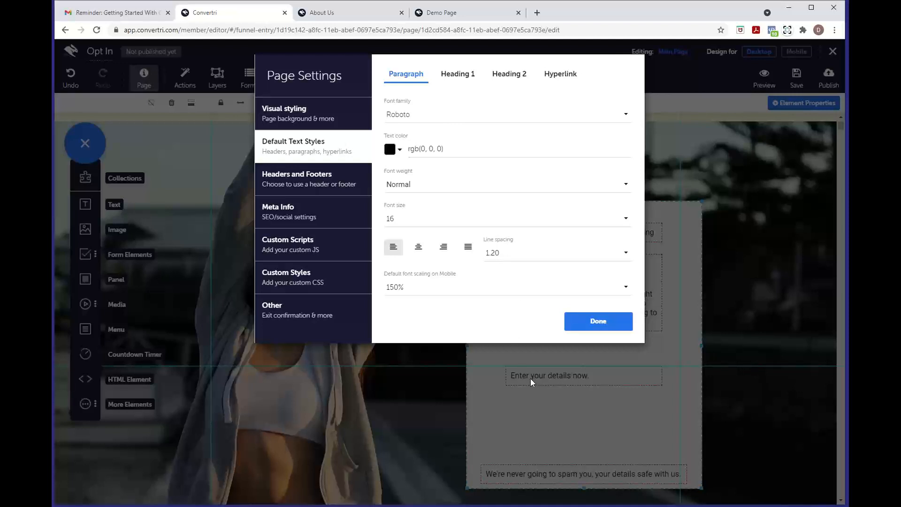
left_click(437, 119)
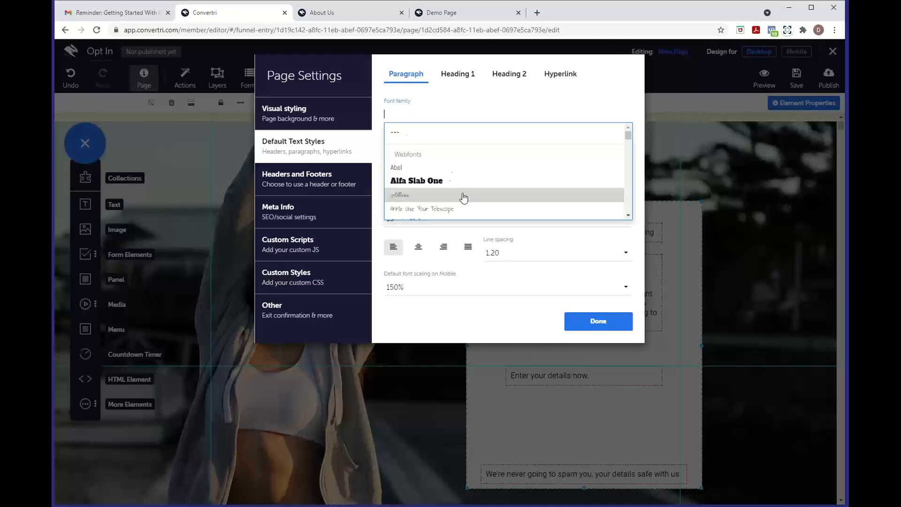
scroll(491, 177, "down", 5)
scroll(491, 177, "down", 6)
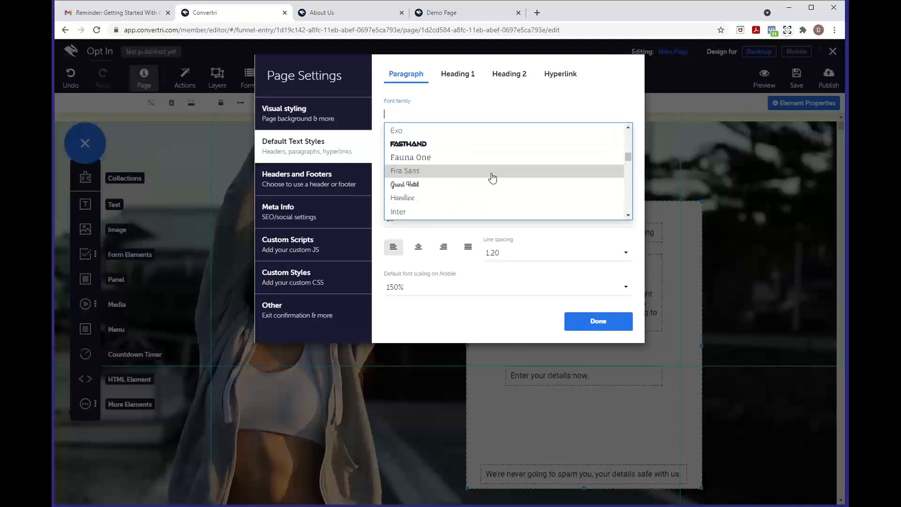
left_click(439, 141)
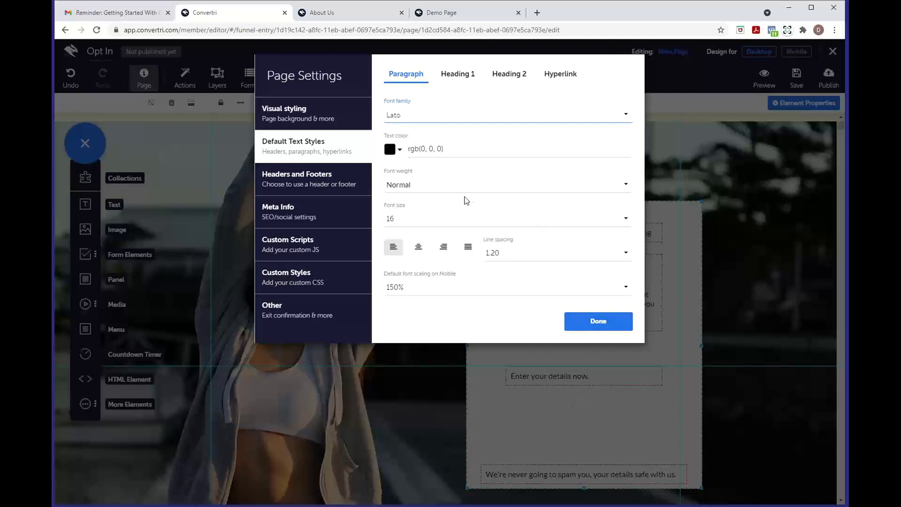
Set the default paragraph line spacing to 1.50 and apply the page settings.
left_click(529, 253)
scroll(535, 228, "down", 2)
scroll(538, 230, "down", 3)
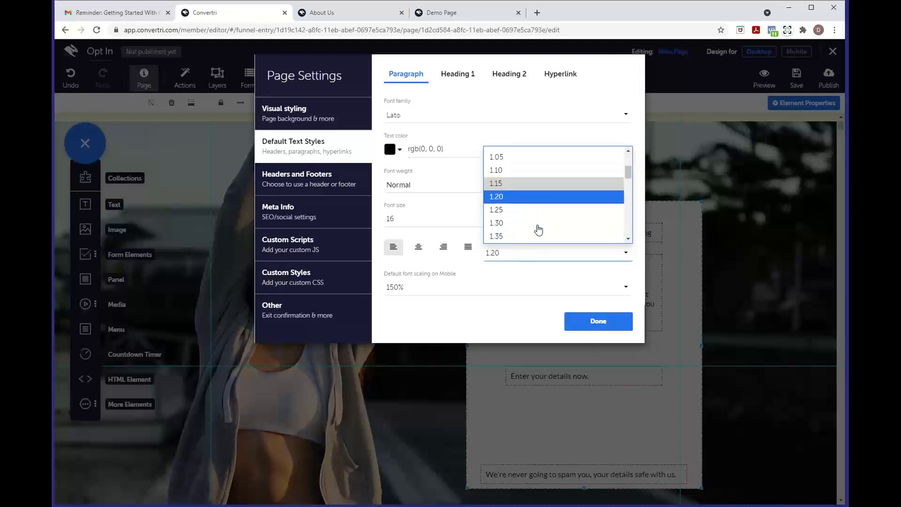
left_click(520, 231)
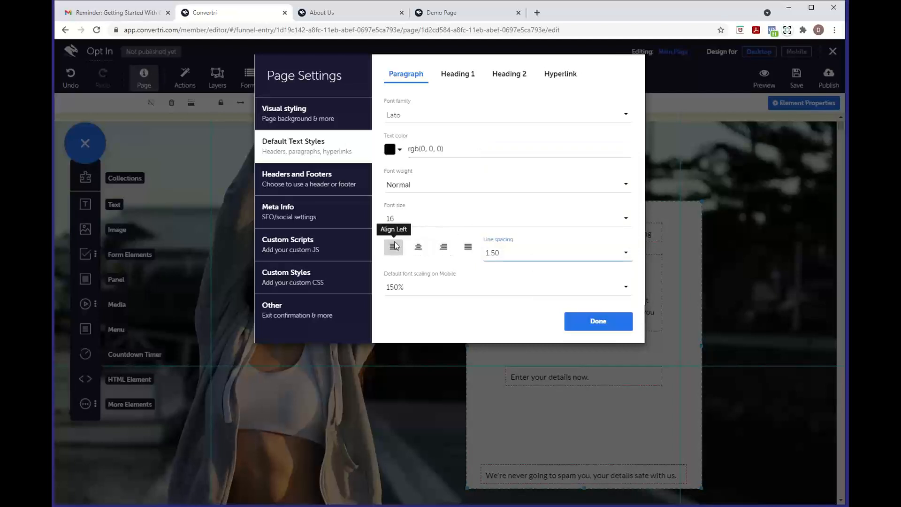
left_click(594, 323)
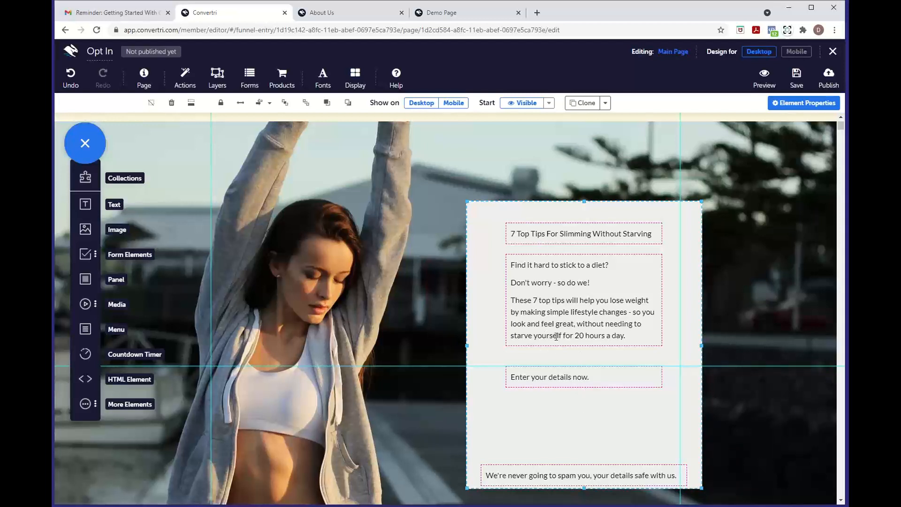
Set the page's default Heading 1 font family to Noto Sans in the page settings.
left_click(143, 79)
left_click(302, 150)
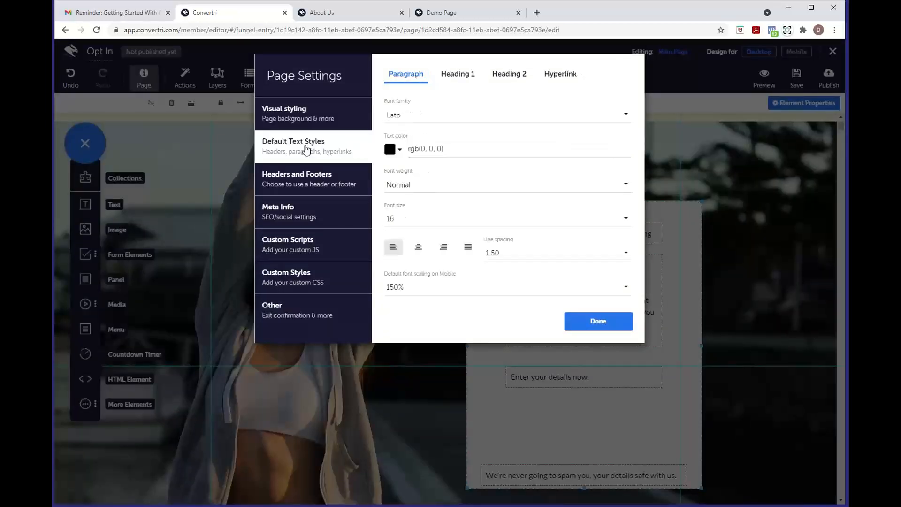
left_click(463, 75)
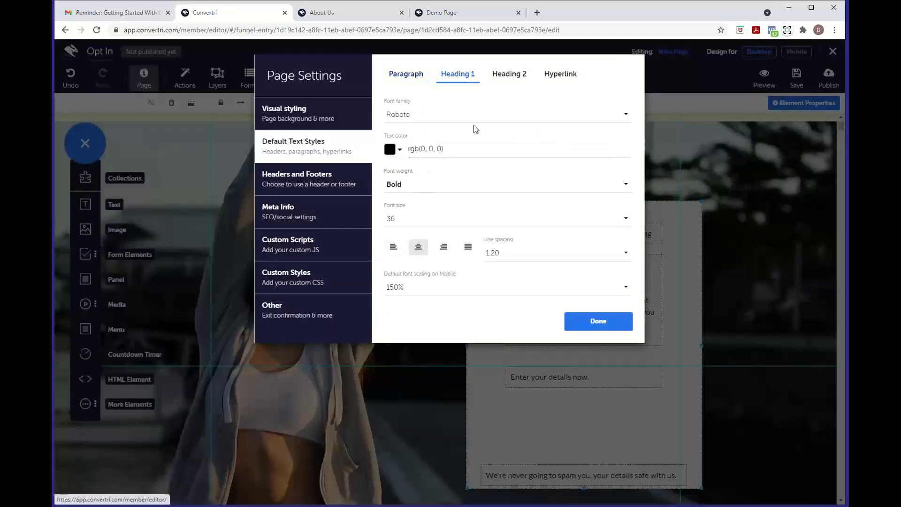
left_click(463, 118)
scroll(471, 183, "down", 5)
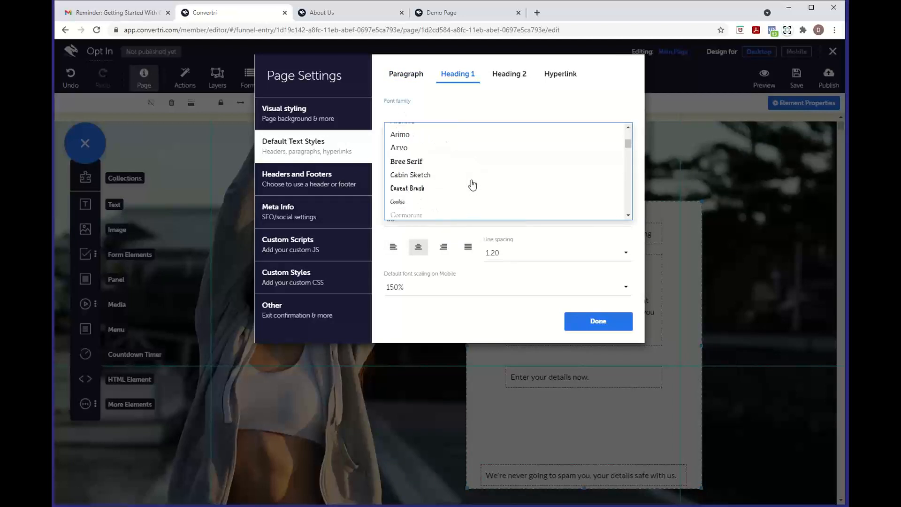
scroll(472, 183, "down", 8)
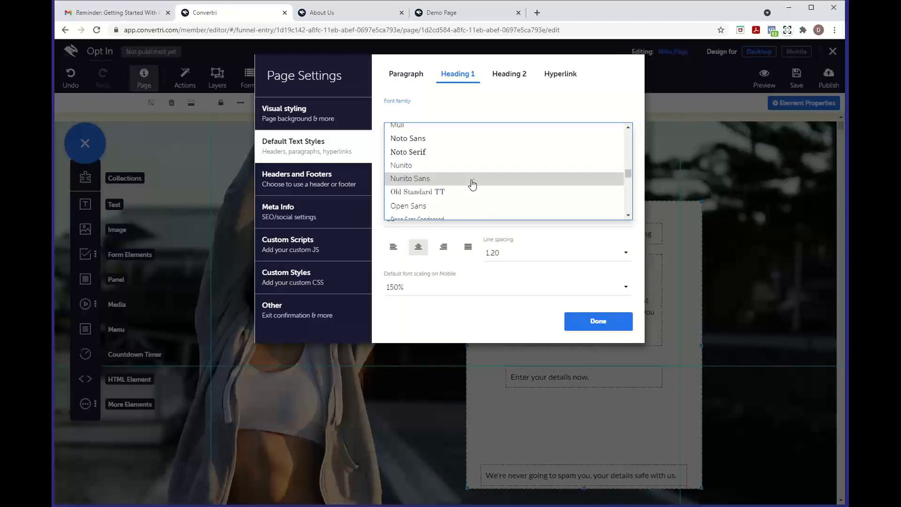
left_click(455, 139)
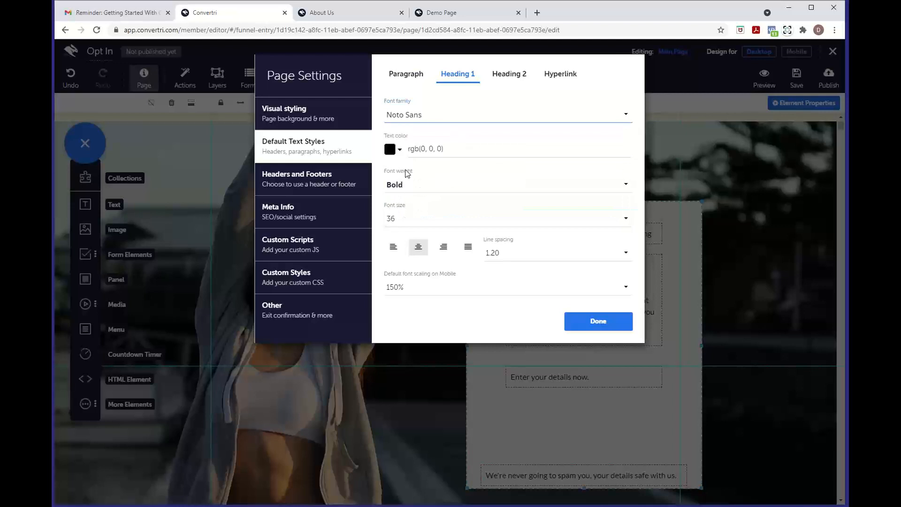
Set the default Heading 1 font size to 26 and apply the page settings.
left_click(415, 225)
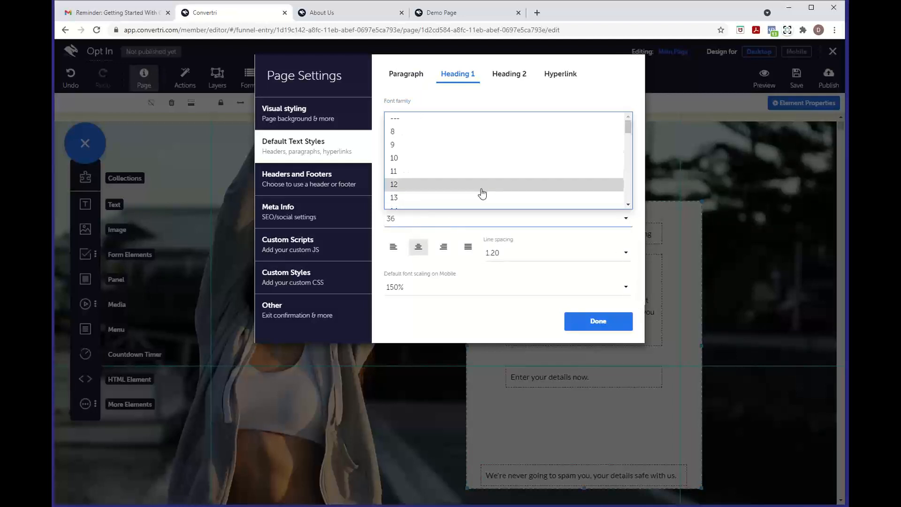
scroll(481, 194, "down", 3)
scroll(482, 193, "down", 1)
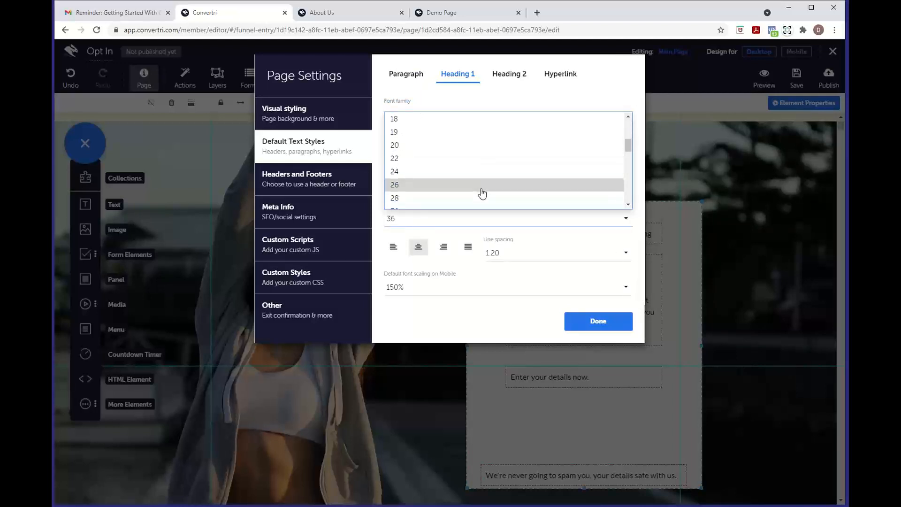
left_click(439, 189)
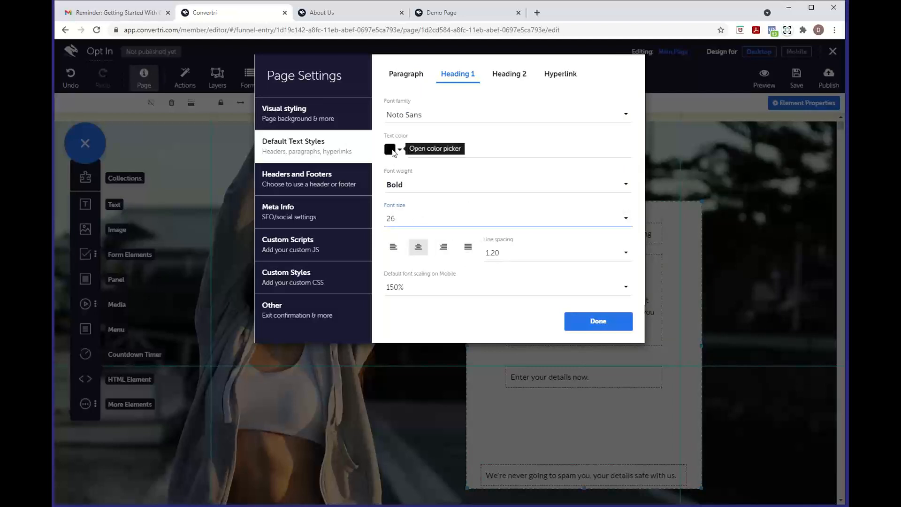
left_click(598, 322)
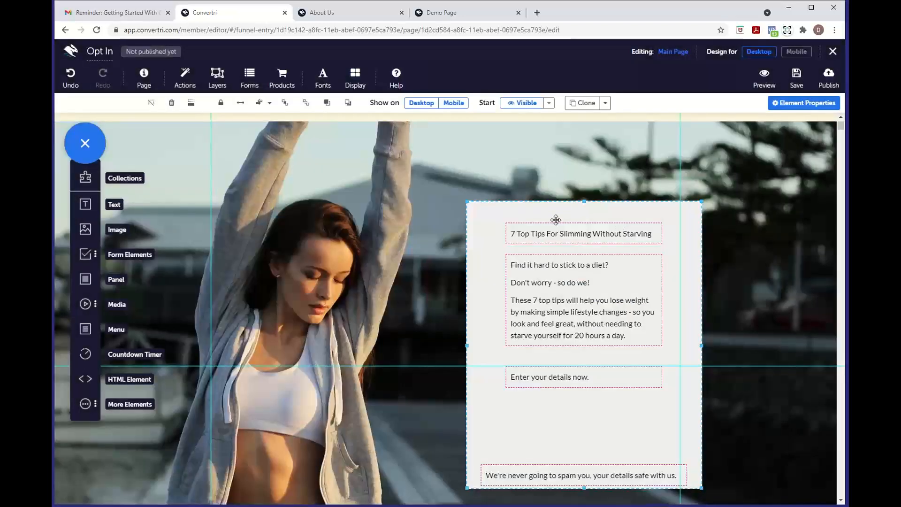
Apply the Heading 1 style to the whole "7 Top Tips For Slimming Without Starving" text.
left_click(654, 233)
left_click_drag(654, 233, 506, 233)
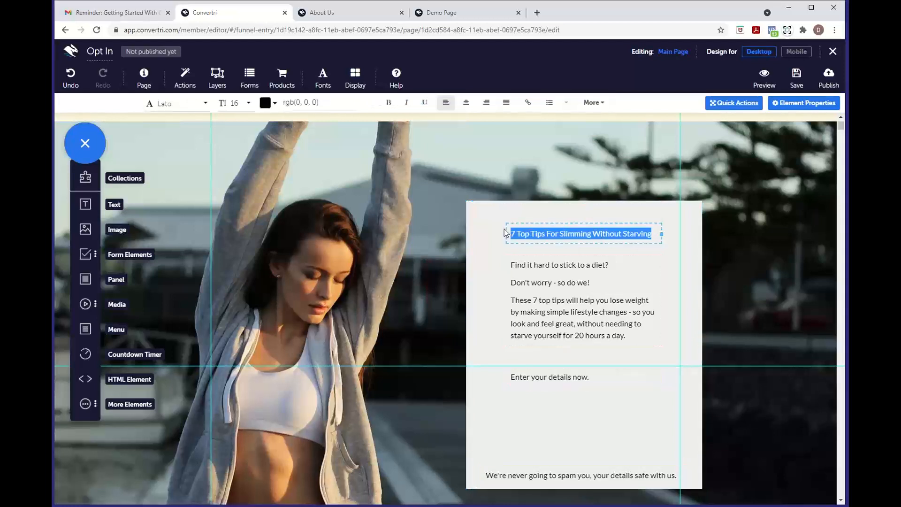
left_click(603, 104)
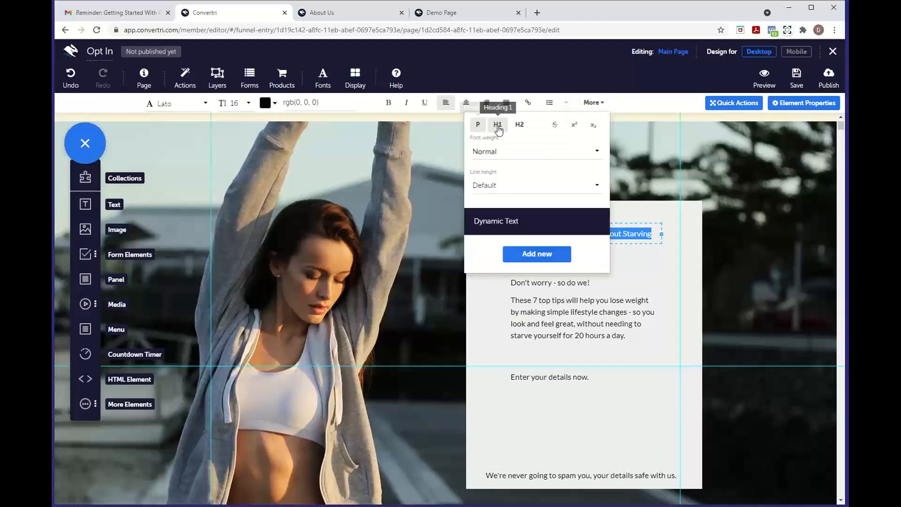
left_click(498, 128)
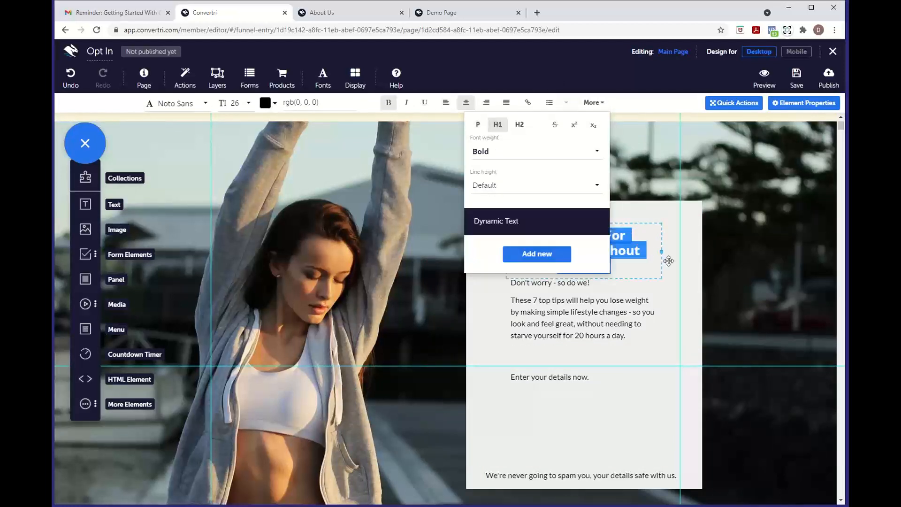
left_click(592, 102)
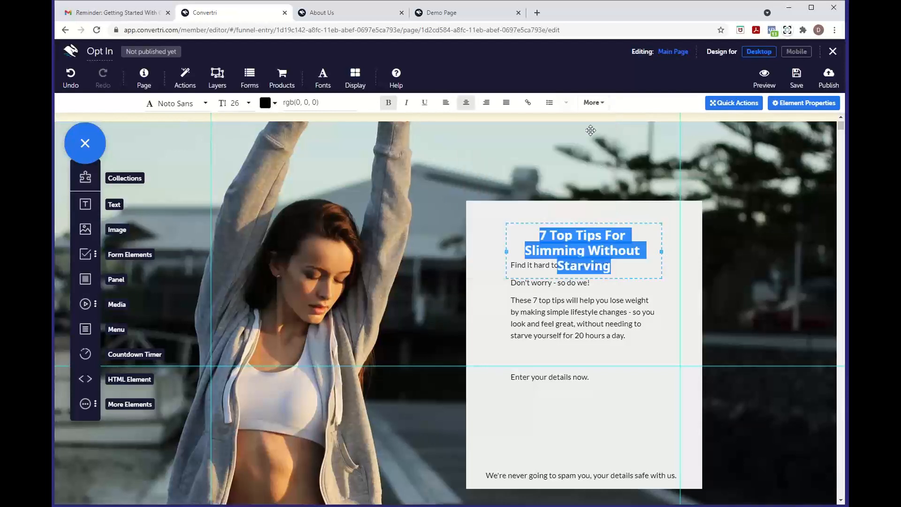
Widen the headline so it wraps onto two lines and centre it within the panel above the body text.
left_click_drag(507, 252, 481, 252)
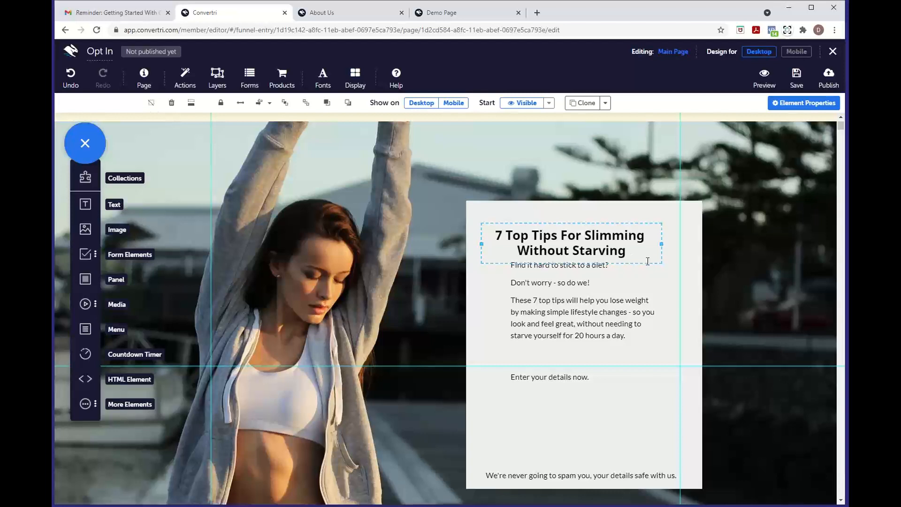
mouse_move(664, 251)
left_mouse_down()
mouse_move(651, 263)
mouse_move(661, 234)
left_mouse_up()
left_click(650, 241)
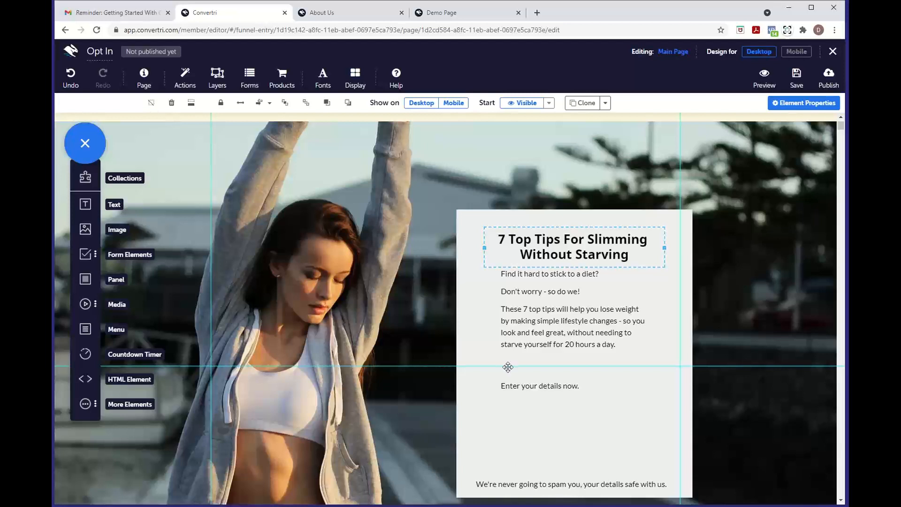
Add First Name and Email fields and a Submit button, stacked below the "Enter your details now." text.
left_click(89, 258)
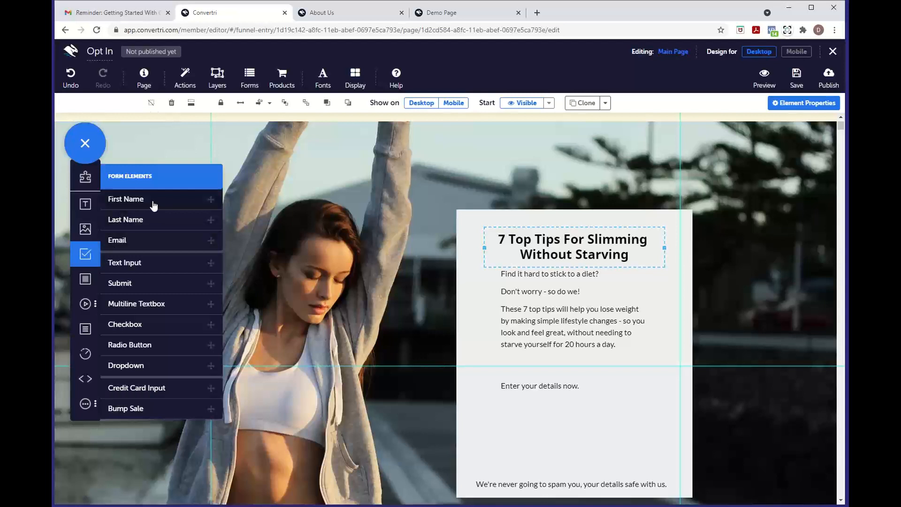
left_click_drag(154, 205, 558, 409)
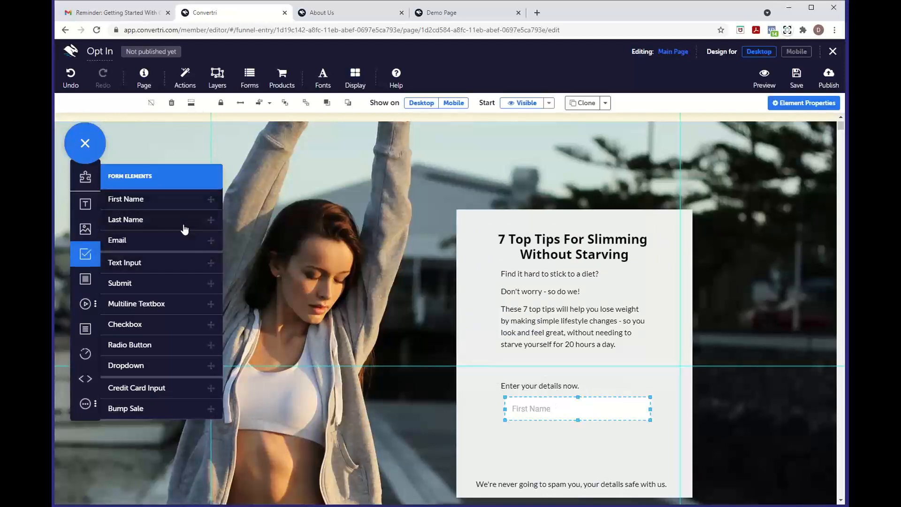
left_click_drag(176, 242, 573, 432)
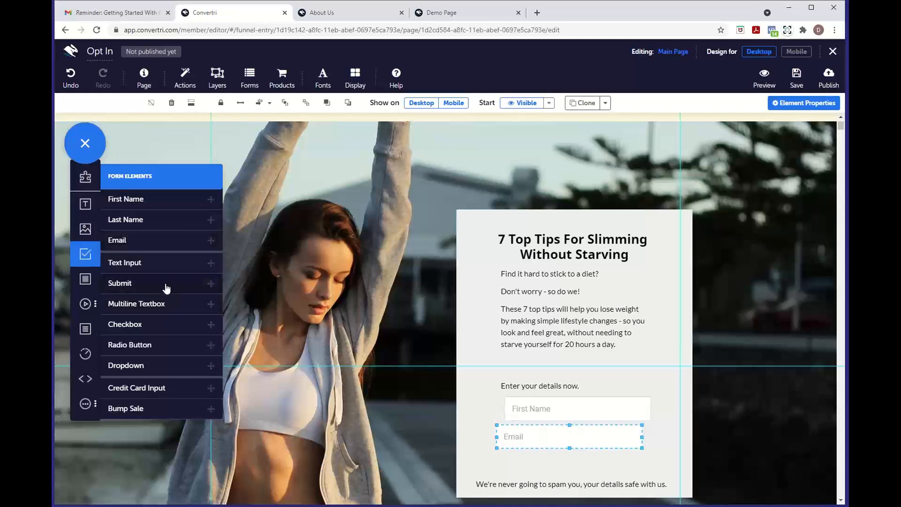
left_click_drag(166, 288, 576, 462)
left_click(572, 464)
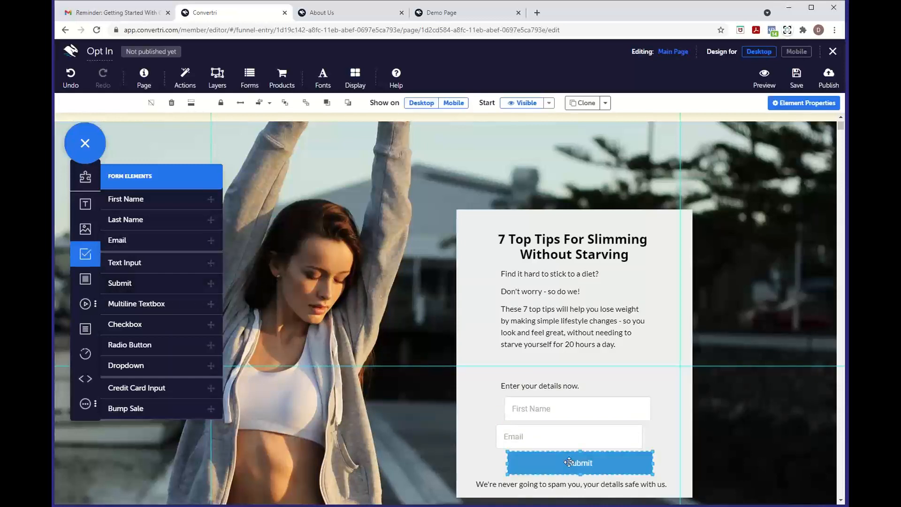
mouse_move(565, 463)
left_mouse_down()
mouse_move(556, 465)
mouse_move(577, 465)
left_mouse_up()
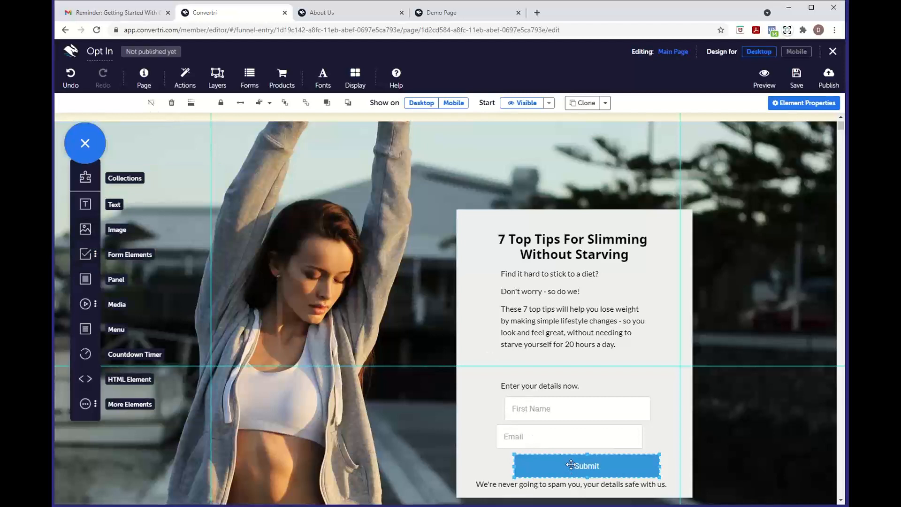
Set the First Name field's font family to Lato in its input properties.
left_click(547, 413)
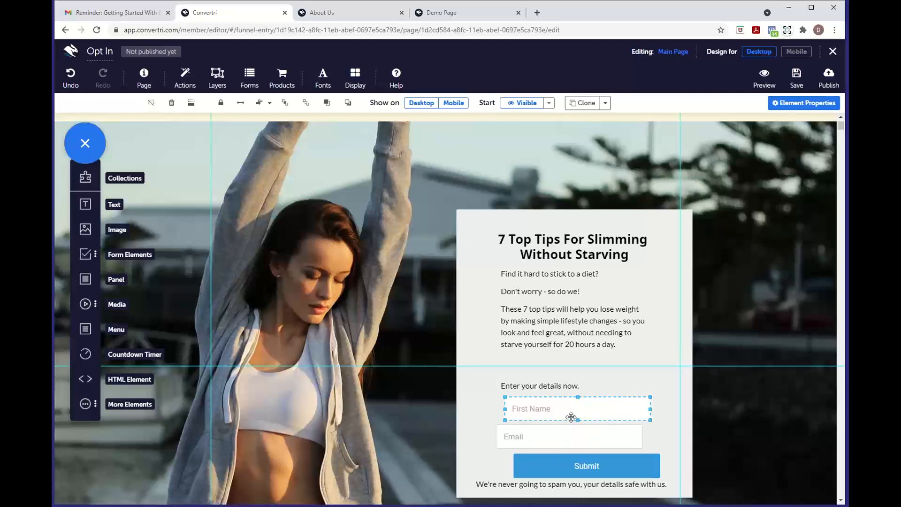
left_click(783, 109)
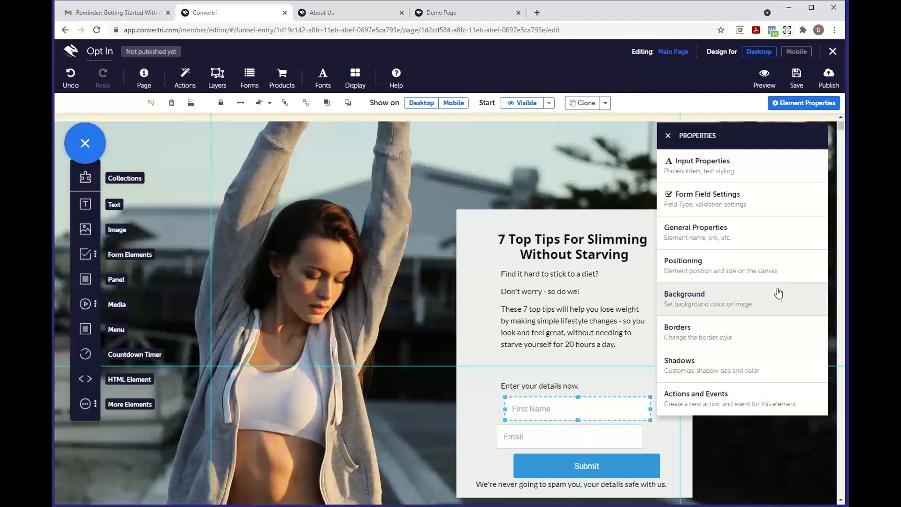
left_click(769, 172)
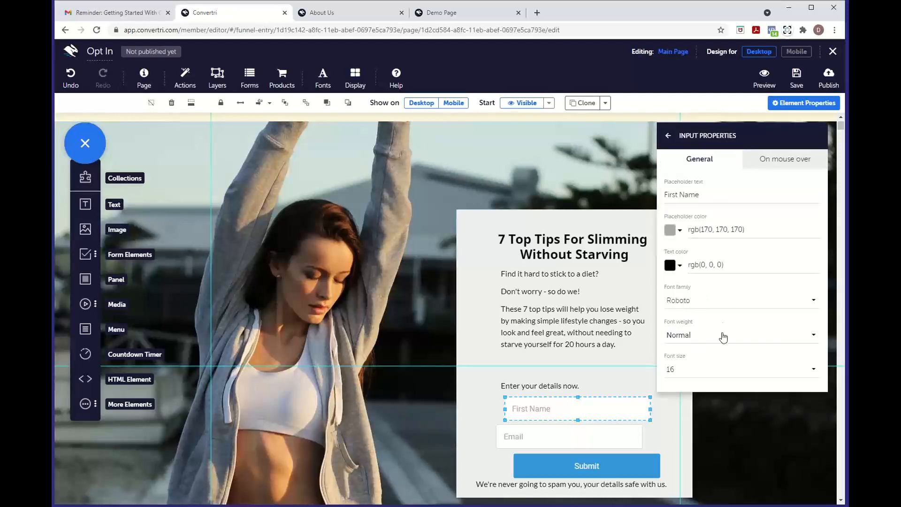
left_click(708, 306)
scroll(733, 281, "down", 6)
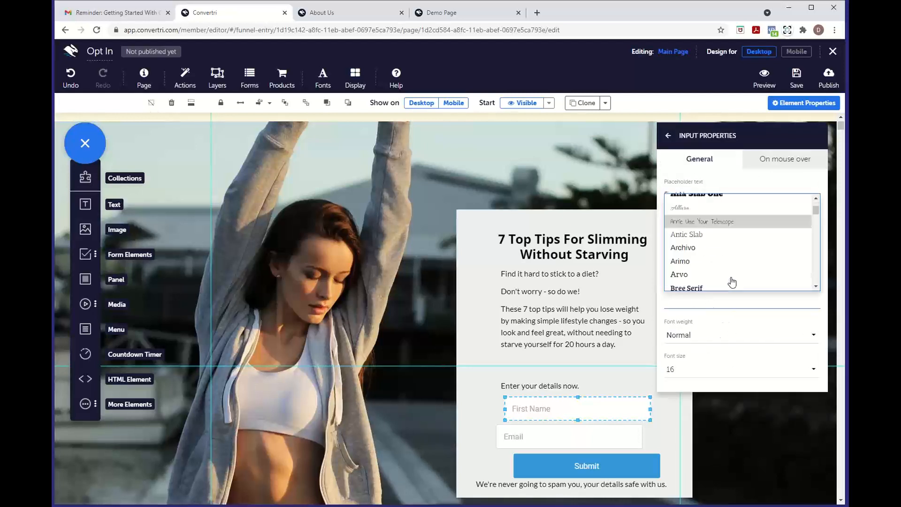
scroll(731, 282, "down", 2)
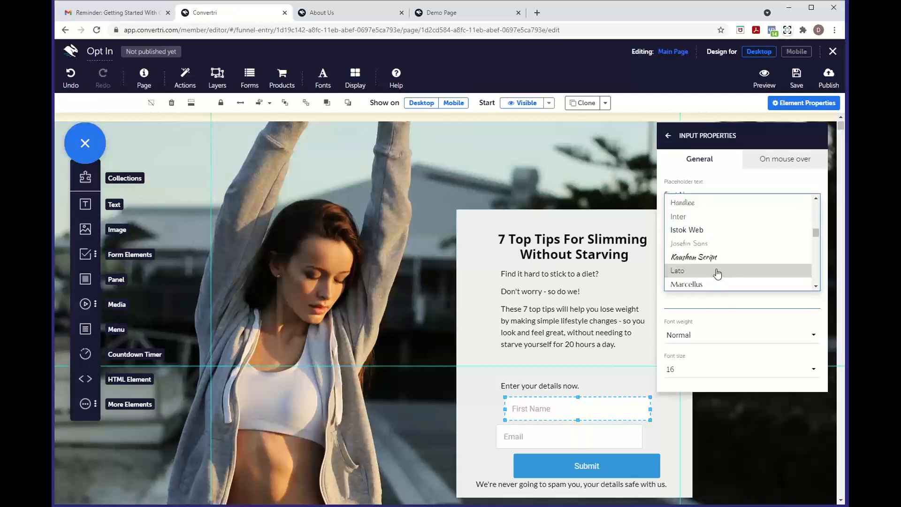
left_click(718, 271)
Set the Email field's font family to Lato and its placeholder text to "Enter your email address".
left_click(590, 428)
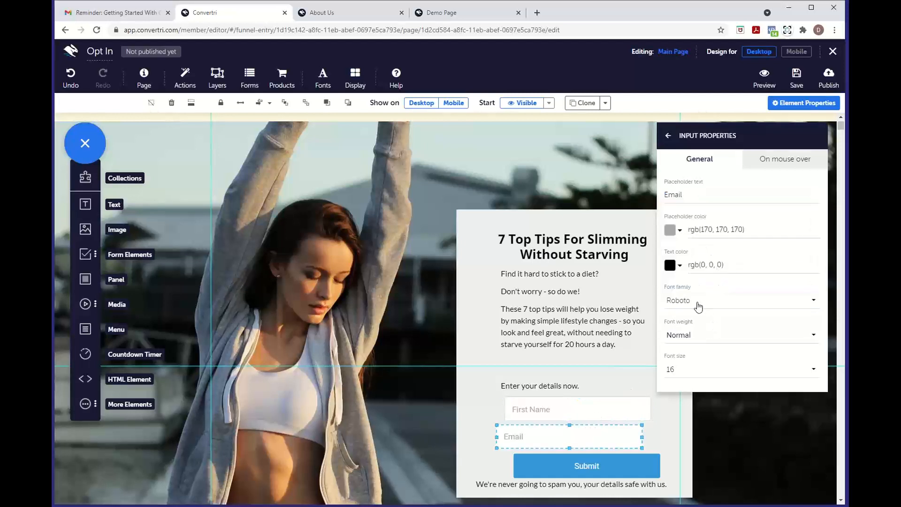
left_click(695, 303)
left_click(692, 274)
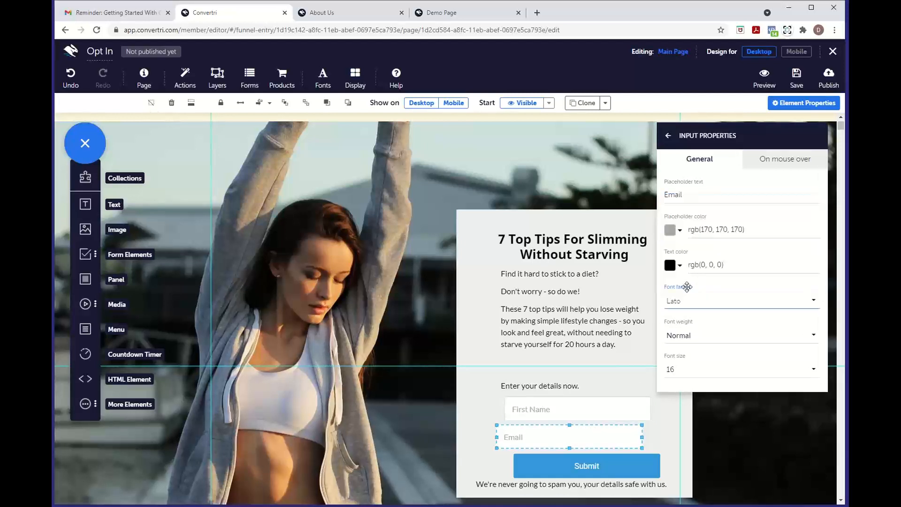
left_click(692, 197)
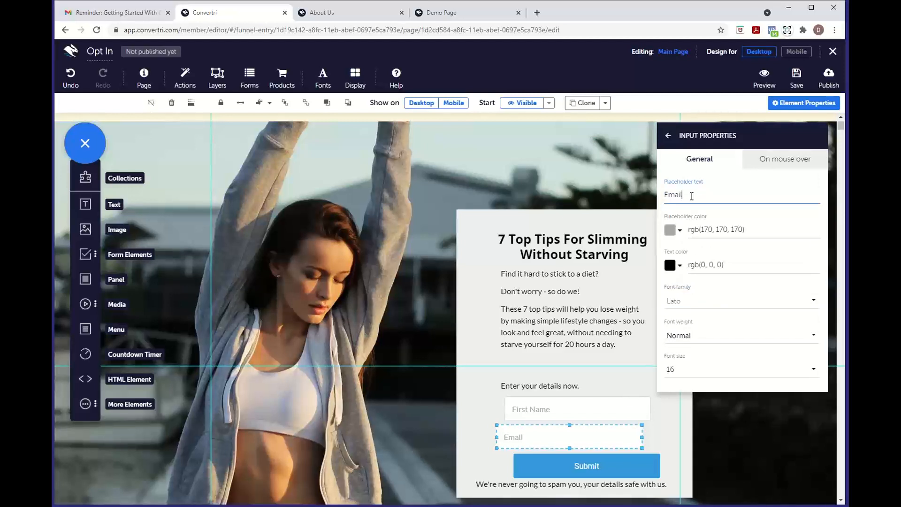
type("nter your e")
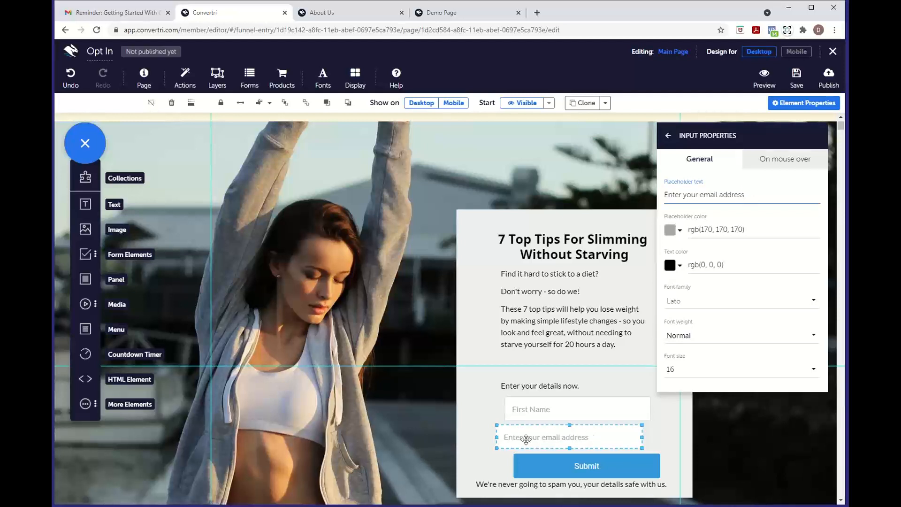
Examine the Submit button's mode options in its settings and keep Sign Up selected.
left_click(604, 468)
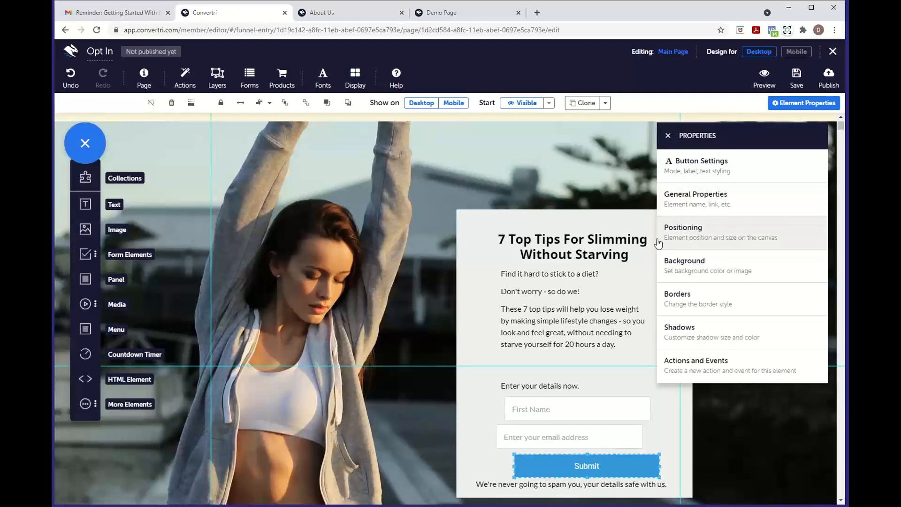
left_click(747, 176)
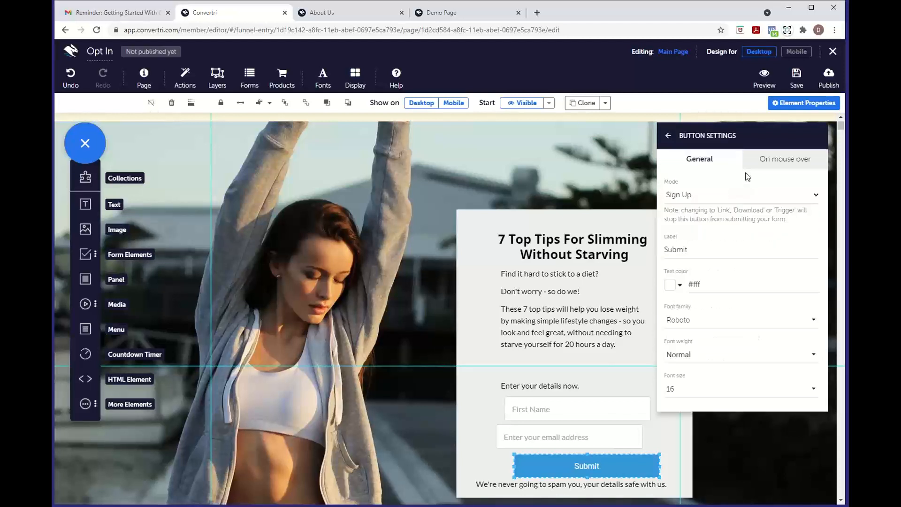
left_click(691, 201)
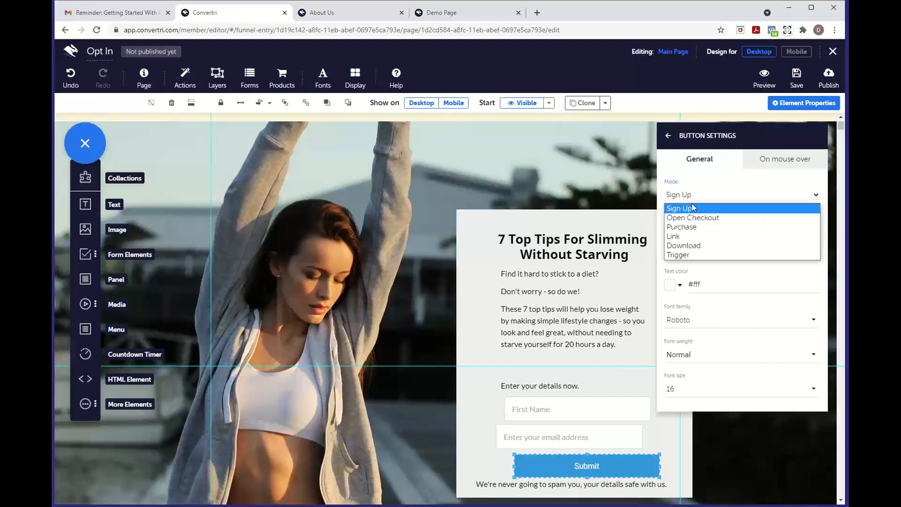
left_click(690, 209)
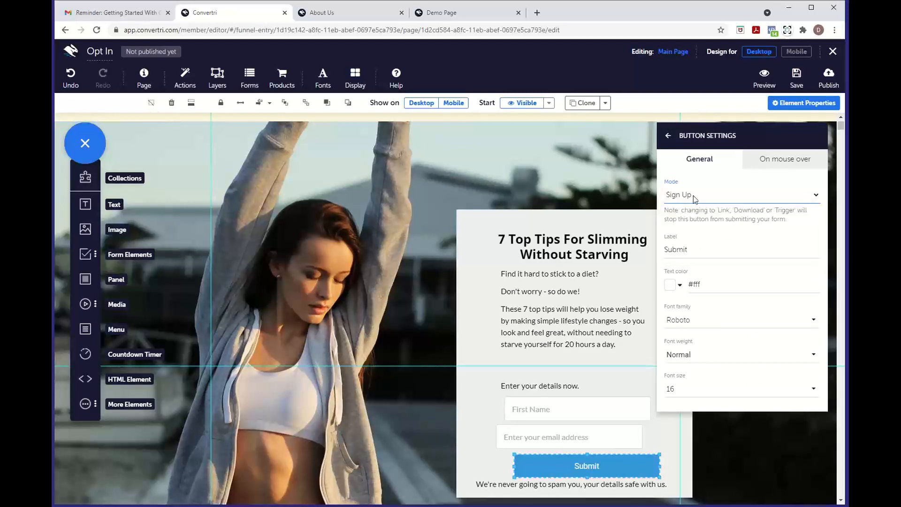
left_click(693, 196)
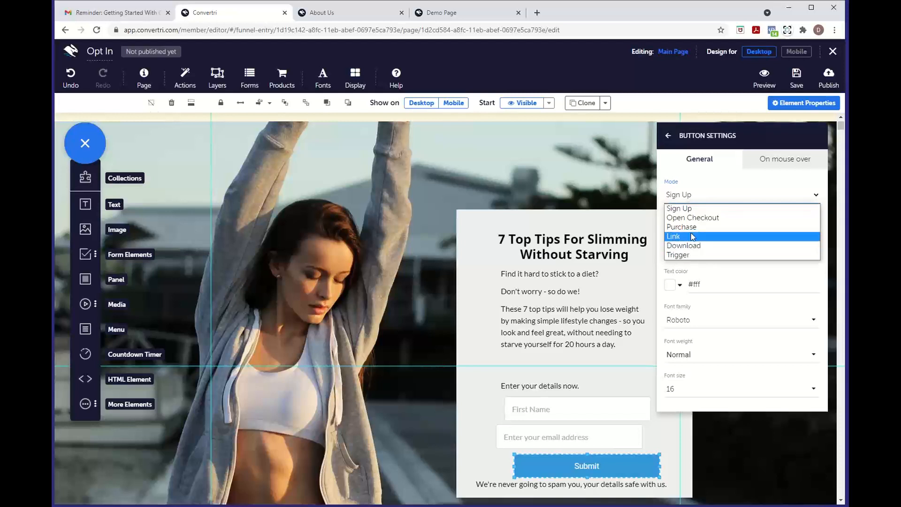
left_click(691, 209)
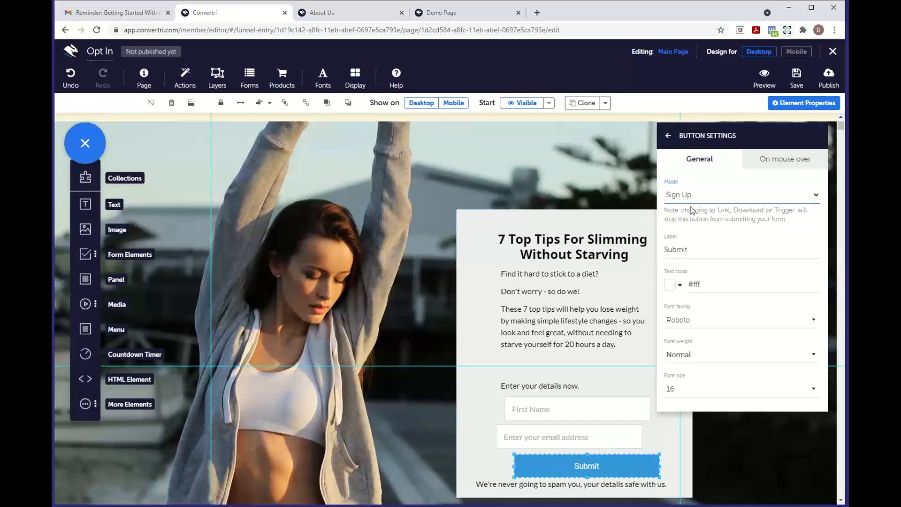
Change the submit button's label to "Download Now" and set its font weight to Bold.
double_click(704, 251)
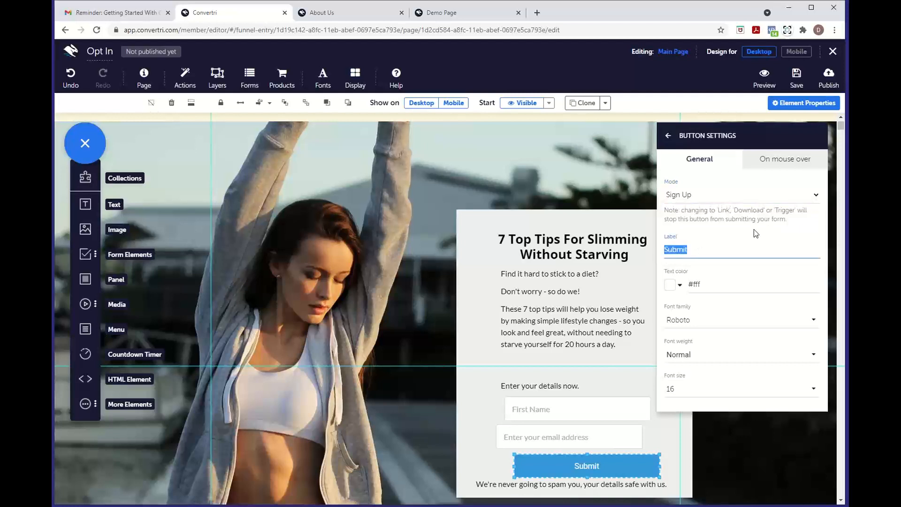
type("Download Now")
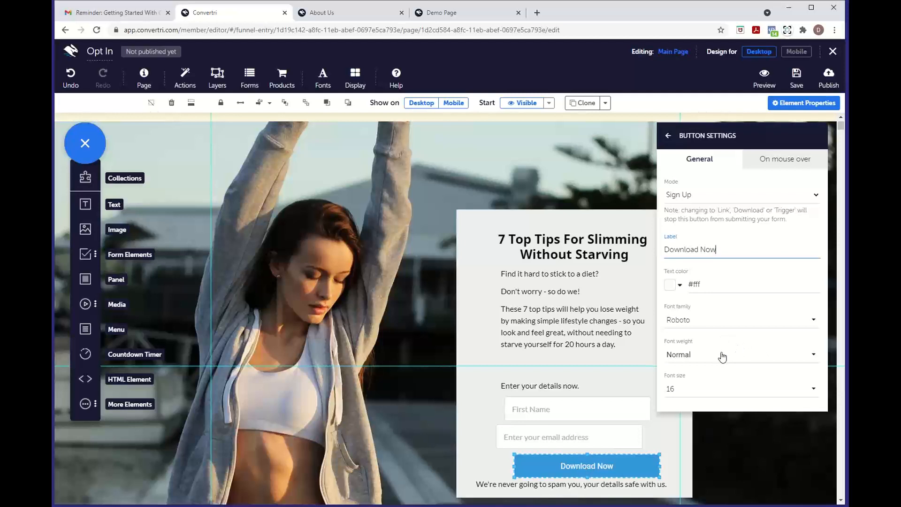
left_click(739, 354)
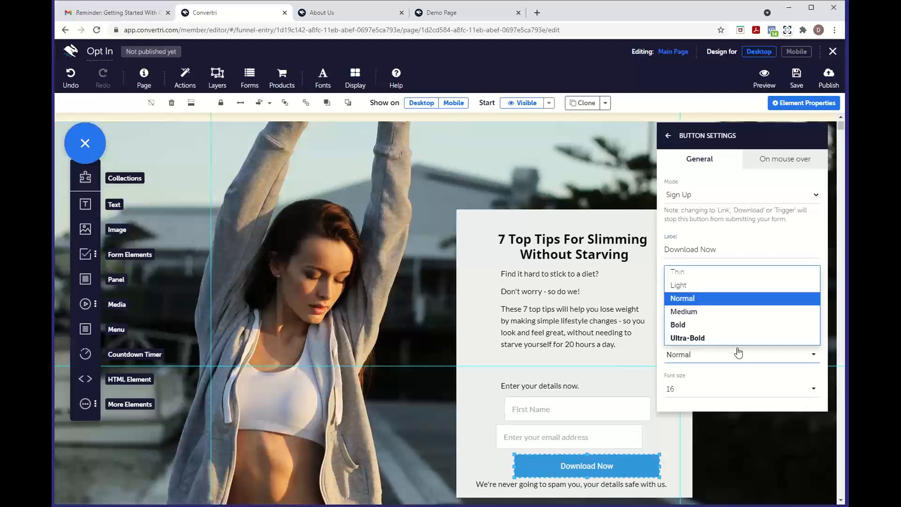
left_click(696, 326)
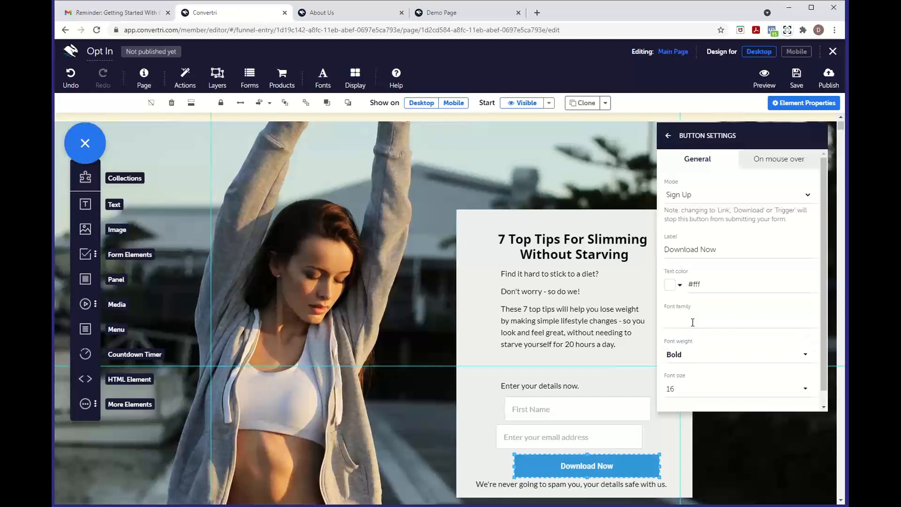
Set the Download Now button's font family to Noto Sans and its font size to 22, then close the properties.
left_click(694, 321)
scroll(728, 304, "down", 10)
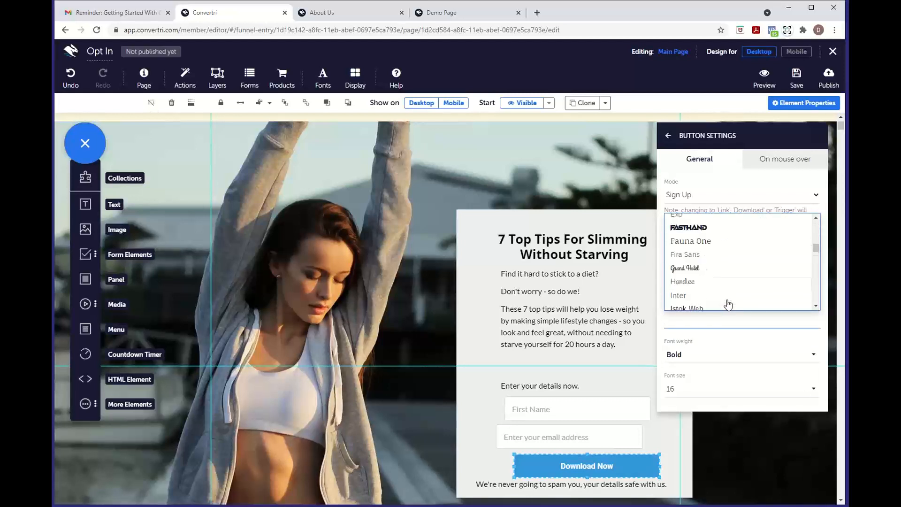
left_click(727, 304)
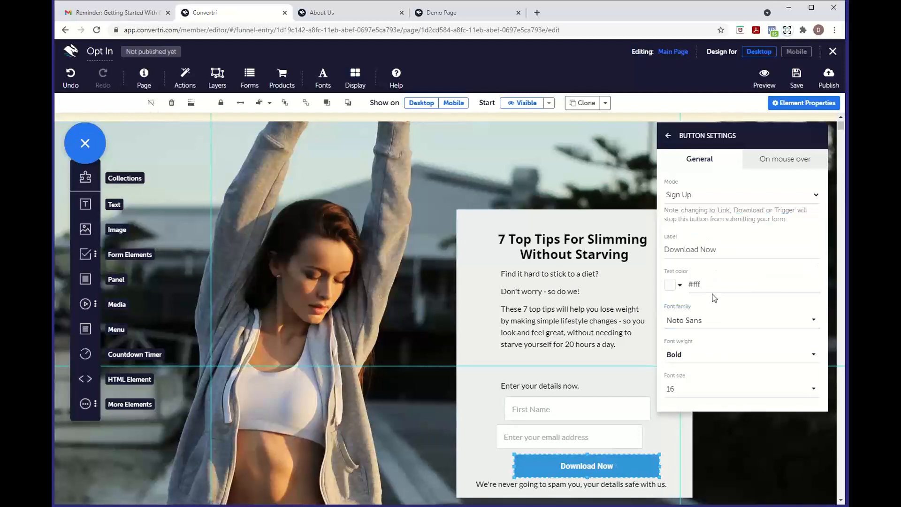
left_click(681, 394)
scroll(746, 331, "down", 3)
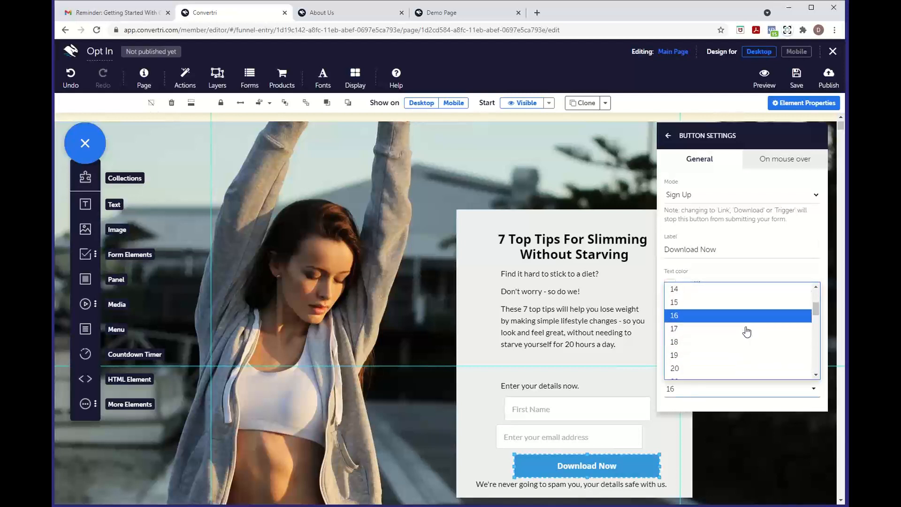
left_click(712, 345)
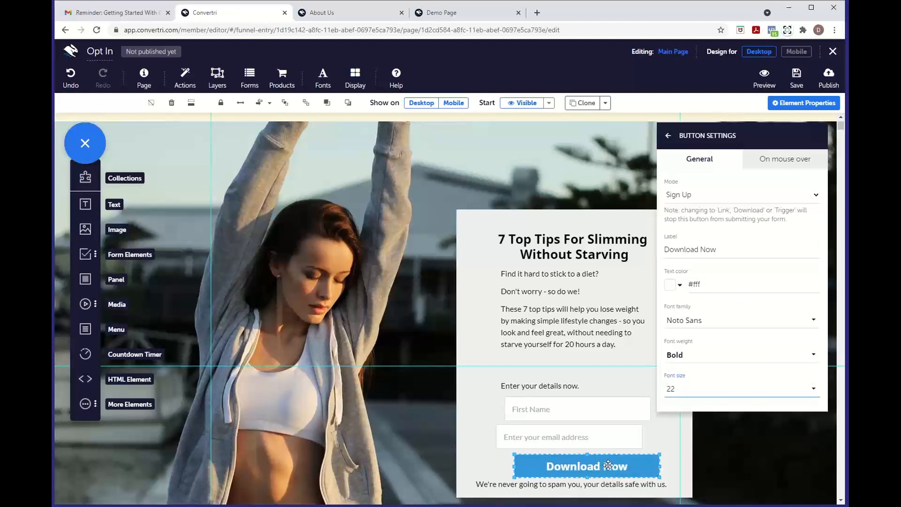
left_click(720, 467)
left_click(721, 467)
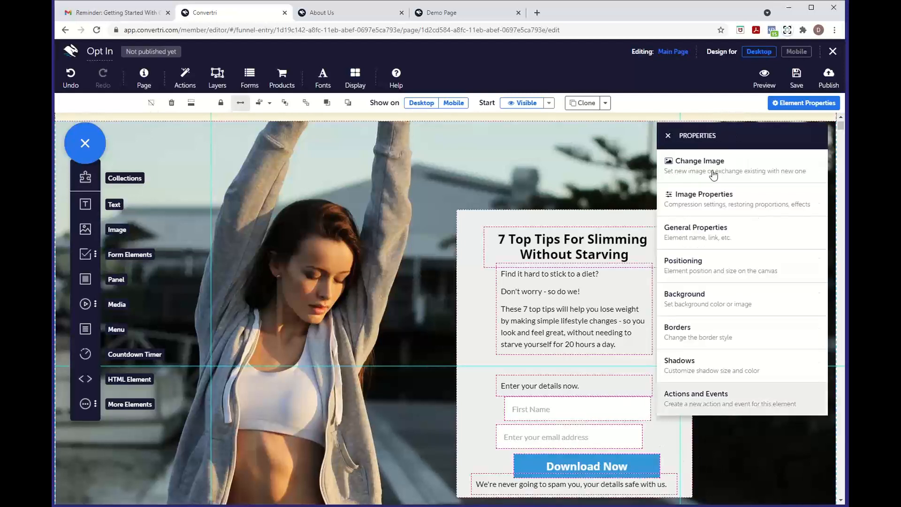
left_click(669, 134)
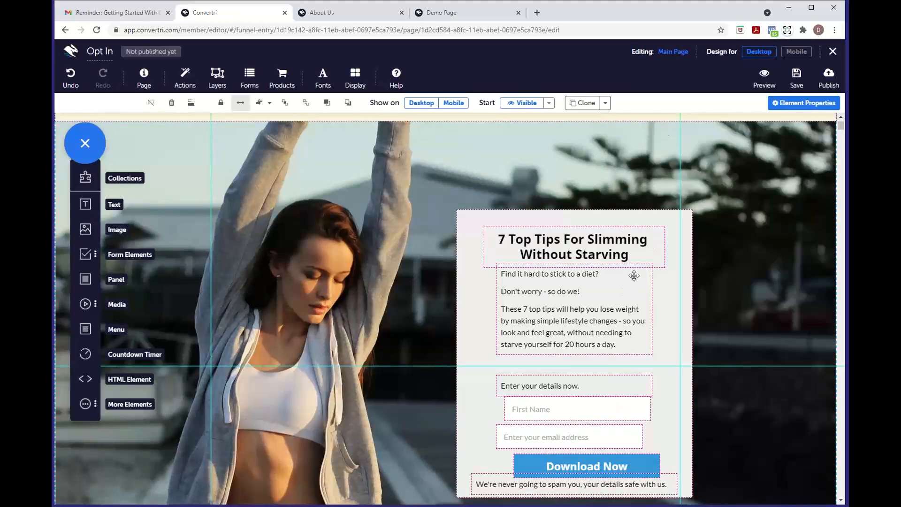
Check the Demo Page layout and extend the text panel downward to leave space beneath the spam note.
left_click(477, 16)
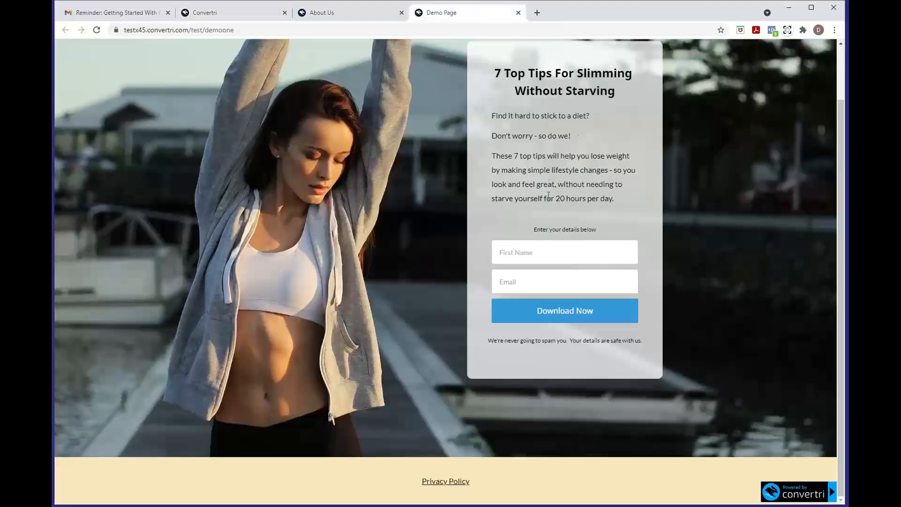
scroll(549, 180, "up", 2)
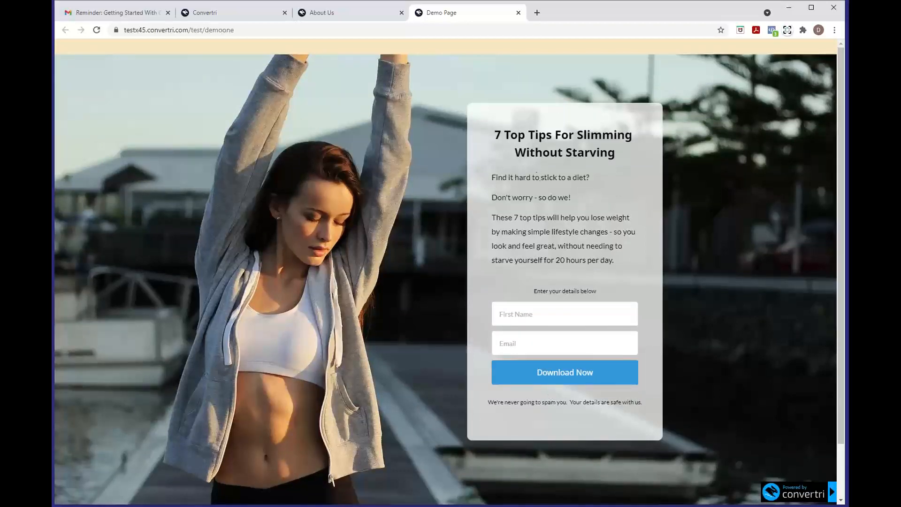
left_click(216, 13)
scroll(471, 310, "down", 2)
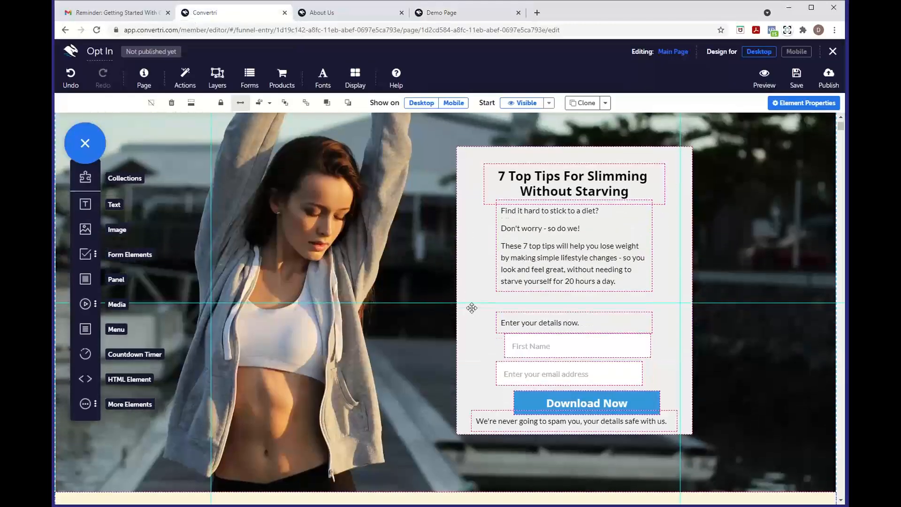
left_click(686, 422)
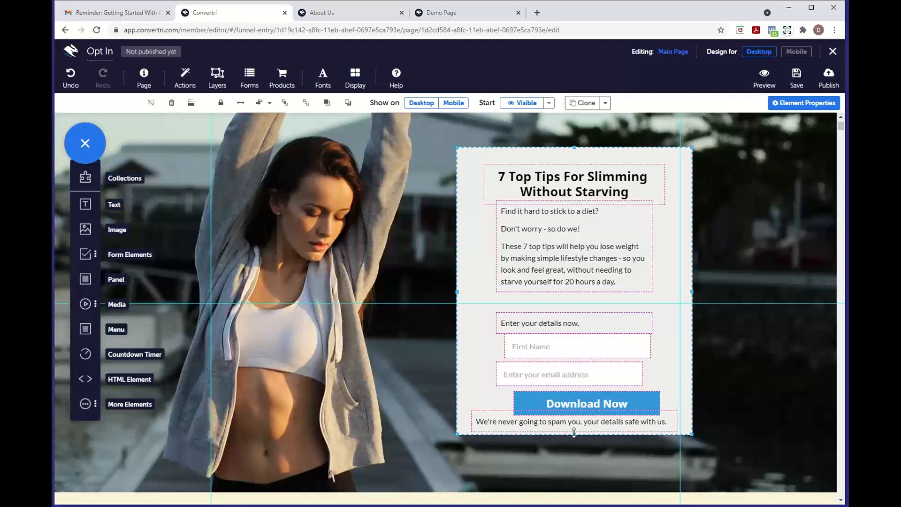
left_click_drag(574, 432, 596, 433)
Shift the text panel slightly upward on the background image and center-align its contents horizontally within it.
scroll(749, 416, "up", 3)
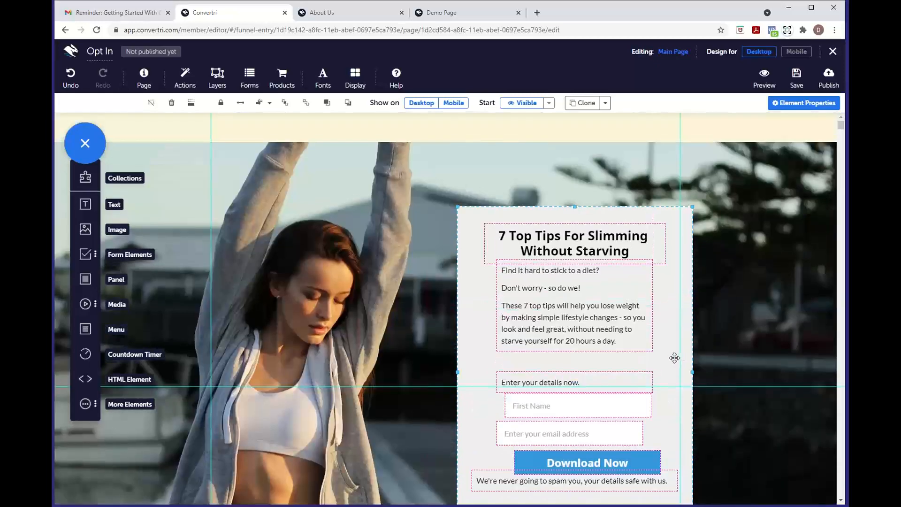
left_click_drag(674, 356, 672, 348)
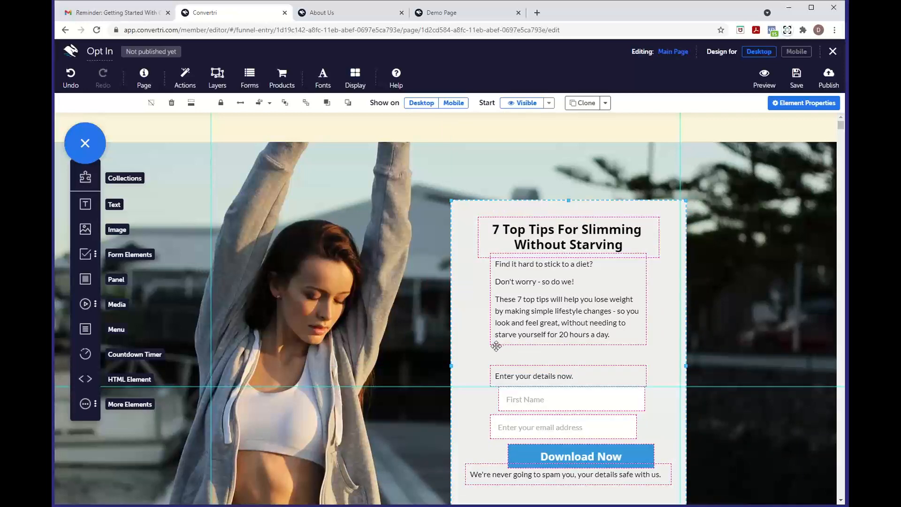
scroll(507, 351, "down", 3)
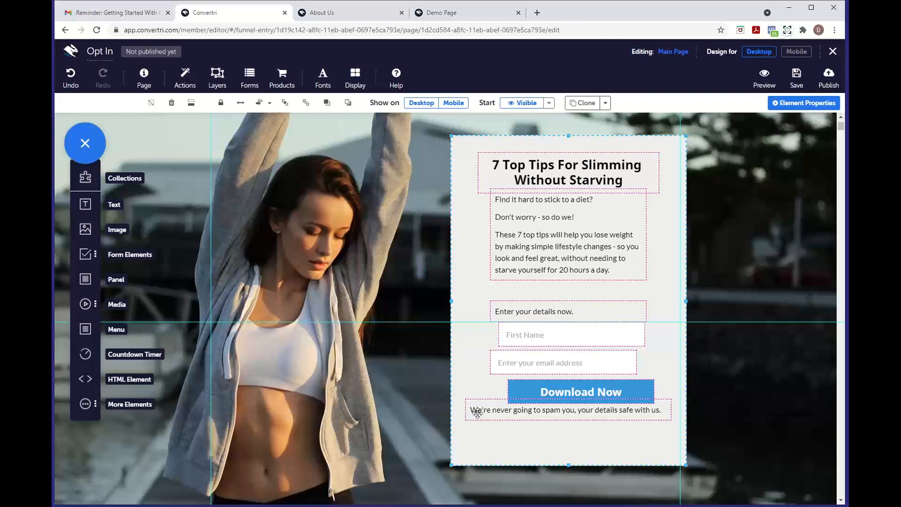
mouse_move(469, 444)
left_mouse_down()
mouse_move(473, 434)
mouse_move(477, 449)
mouse_move(470, 448)
mouse_move(477, 442)
left_mouse_up()
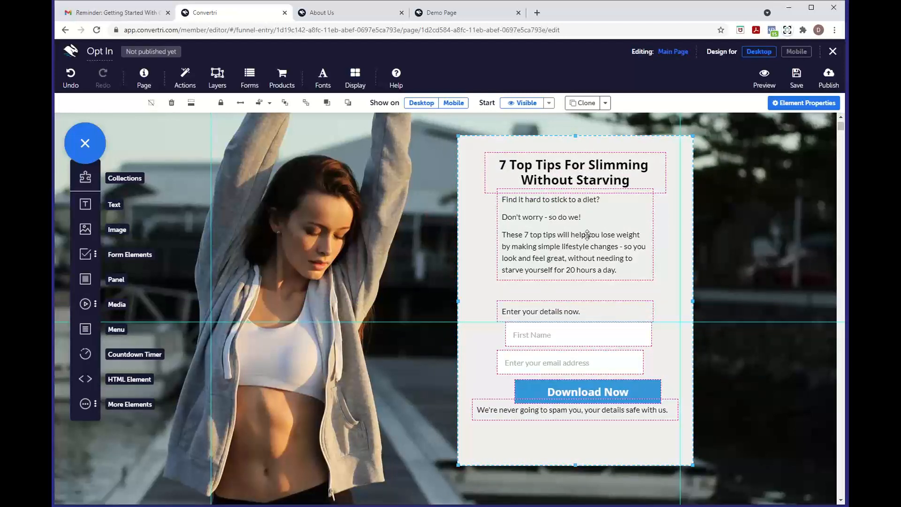
left_click(266, 105)
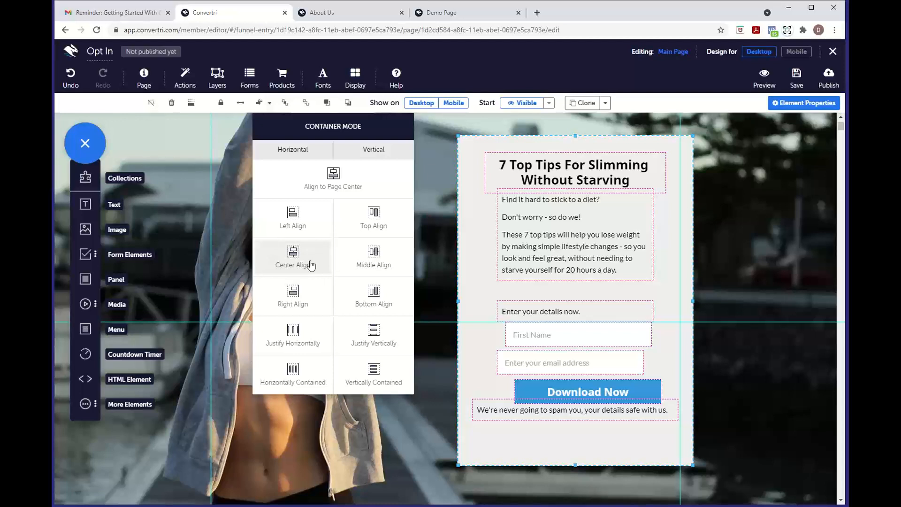
left_click(311, 266)
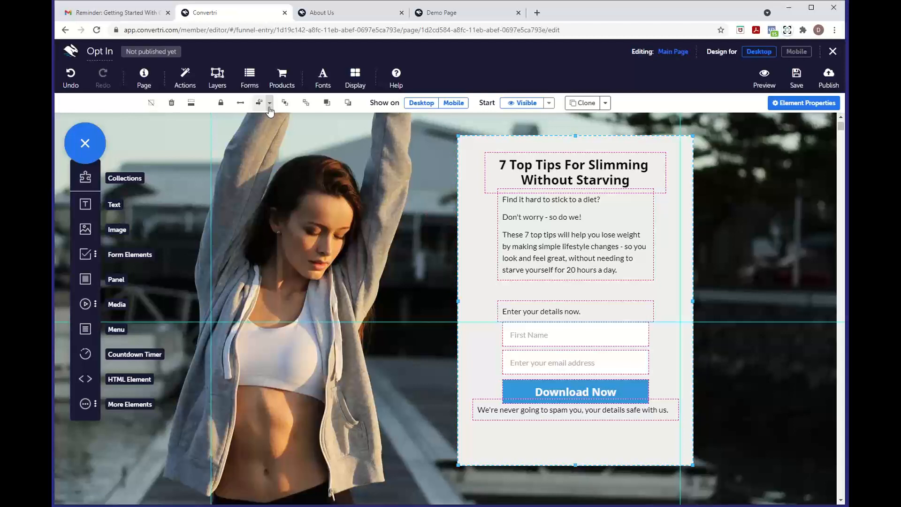
Nudge the body text block down to widen the gap beneath the "7 Top Tips For Slimming Without Starving" headline.
left_click(568, 279)
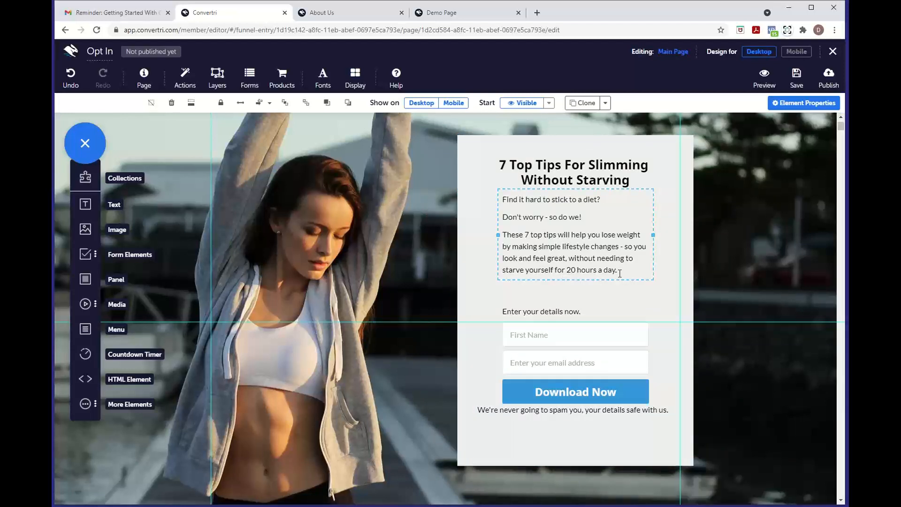
key("Down")
key("Down")
key("Down")
key("Down")
key("Down")
key("Down")
key("Down")
key("Down")
key("Down")
key("Down")
key("Down")
key("Down")
key("Down")
key("Down")
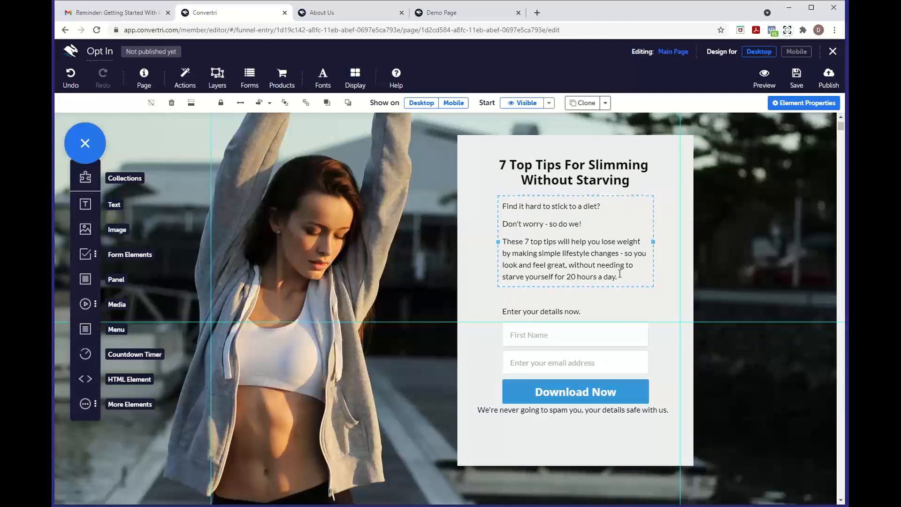
key("Down")
key("Down")
key("Down")
key("Down")
key("Down")
key("Down")
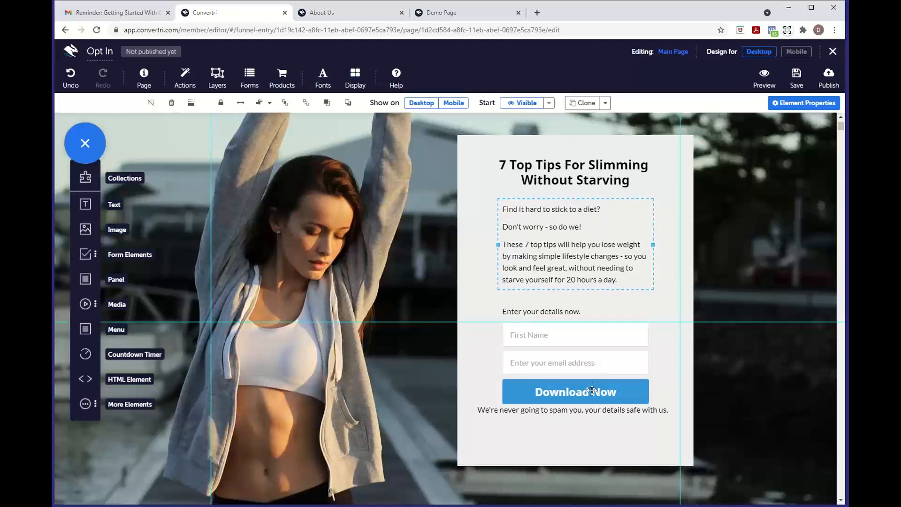
Move the "We're never going to spam you" text down, clear of the Download Now button.
left_click(570, 411)
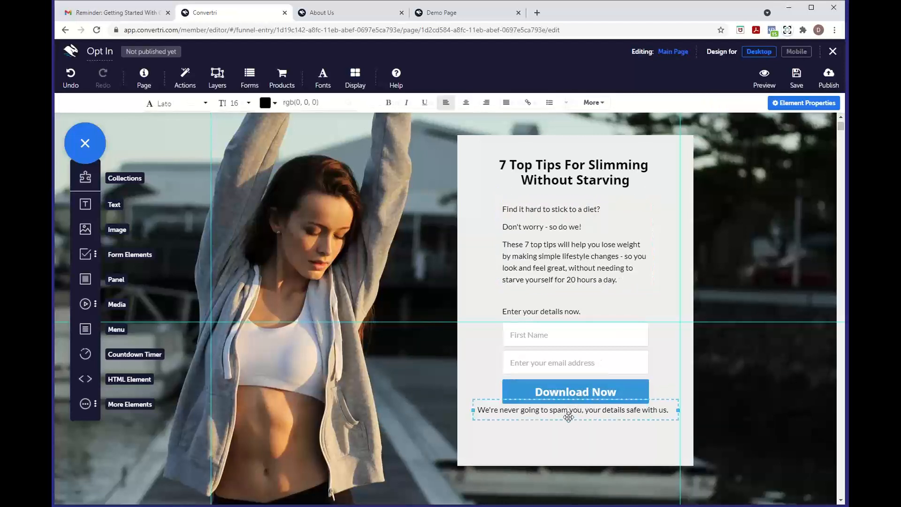
key("Down")
key("Down")
key("Down")
key("Down")
key("Down")
key("Down")
key("Down")
key("Down")
key("Down")
key("Down")
key("Down")
key("Down")
key("Down")
key("Down")
key("Down")
key("Down")
key("Down")
key("Down")
key("Down")
key("Down")
key("Down")
key("Down")
key("Down")
key("Down")
key("Down")
key("Down")
key("Down")
key("Down")
key("Down")
key("Down")
key("Down")
key("Down")
key("Down")
key("Down")
key("Down")
key("Down")
key("Down")
key("Down")
key("Down")
key("Down")
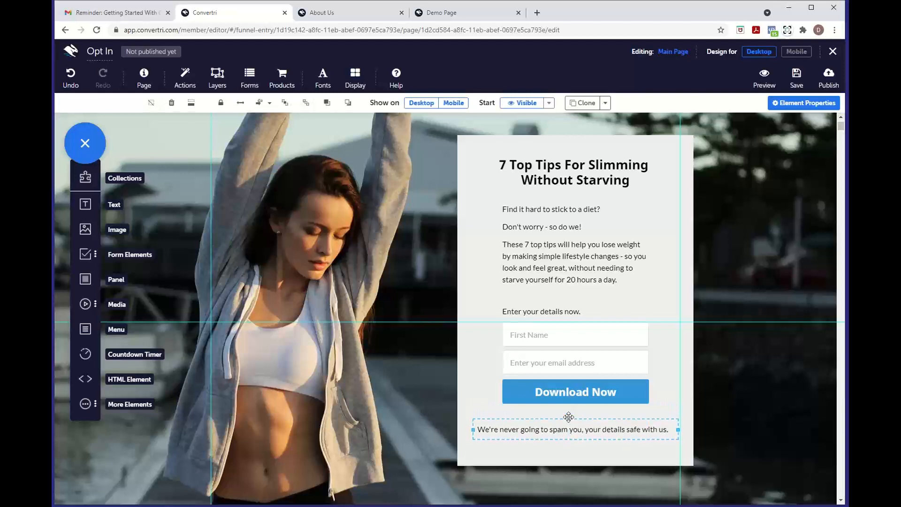
Move the Download Now button down to just above the spam note, opening a gap beneath the Email field.
left_click(559, 399)
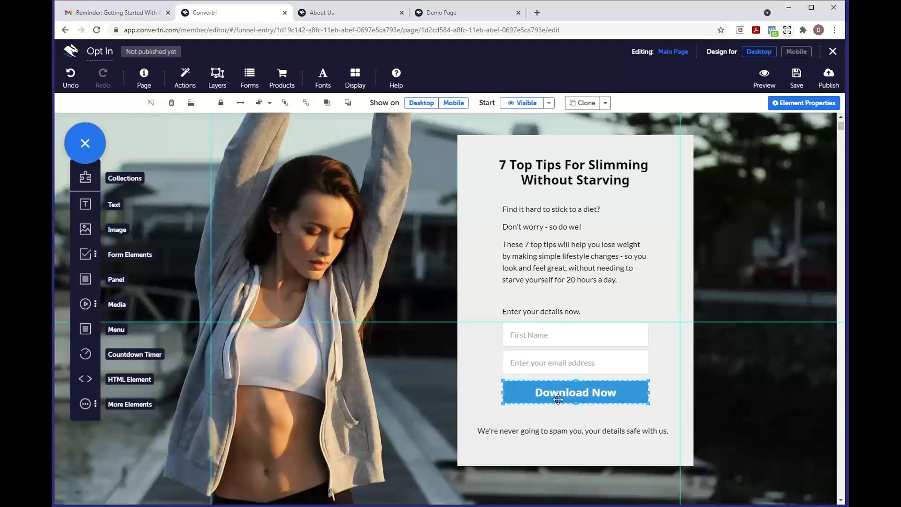
key("Down")
key("Down")
key("Down")
key("Down")
key("Down")
key("Down")
key("Down")
key("Down")
key("Down")
key("Down")
key("Down")
key("Down")
key("Down")
key("Down")
key("Down")
key("Down")
key("Down")
key("Down")
key("Down")
key("Down")
Nudge the Email field slightly down toward the Download Now button.
left_click(555, 369)
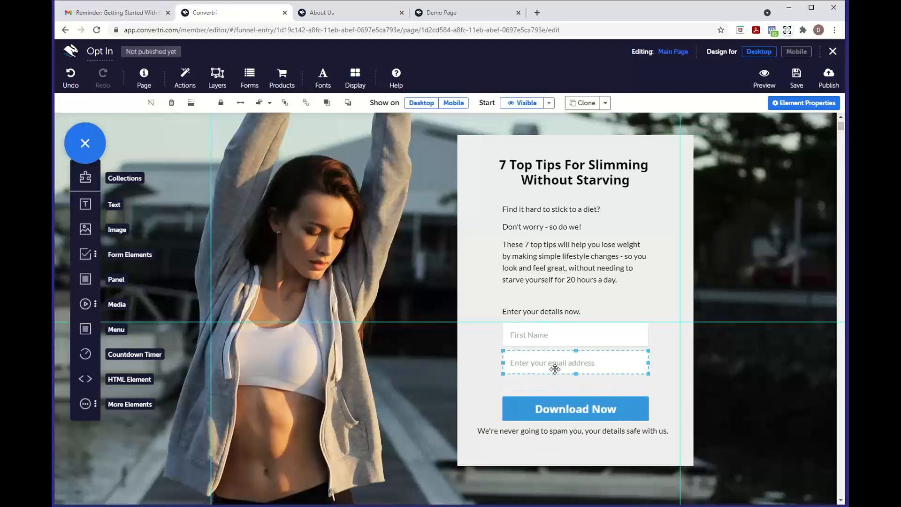
key("Down")
key("Down")
key("Down")
key("Down")
key("Down")
key("Down")
key("Down")
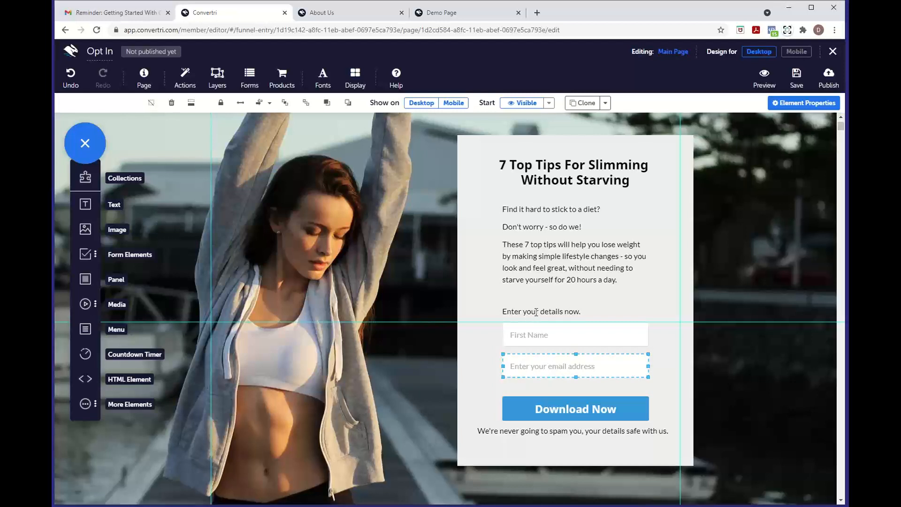
Nudge the First Name field down to add space beneath the "Enter your details now." text.
left_click(528, 342)
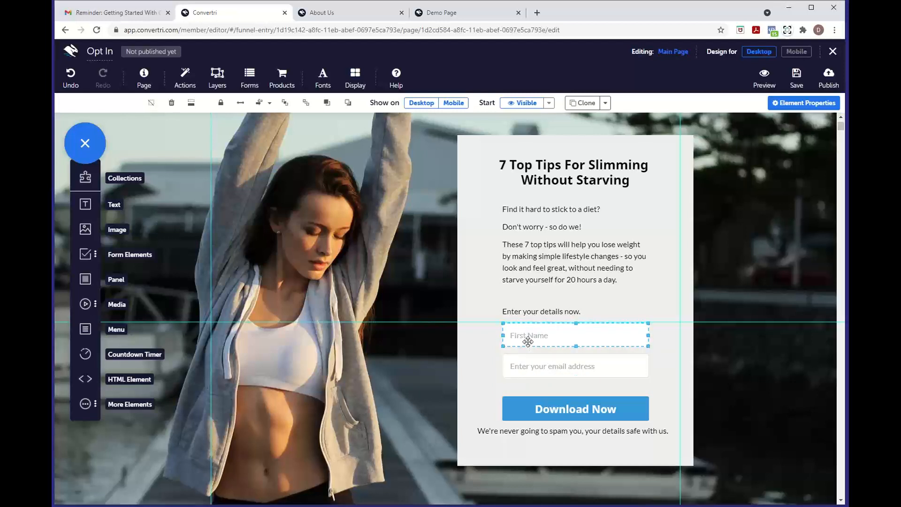
key("Down")
key("Down")
key("Down")
key("Down")
key("Down")
key("Down")
key("Down")
key("Down")
key("Down")
key("Down")
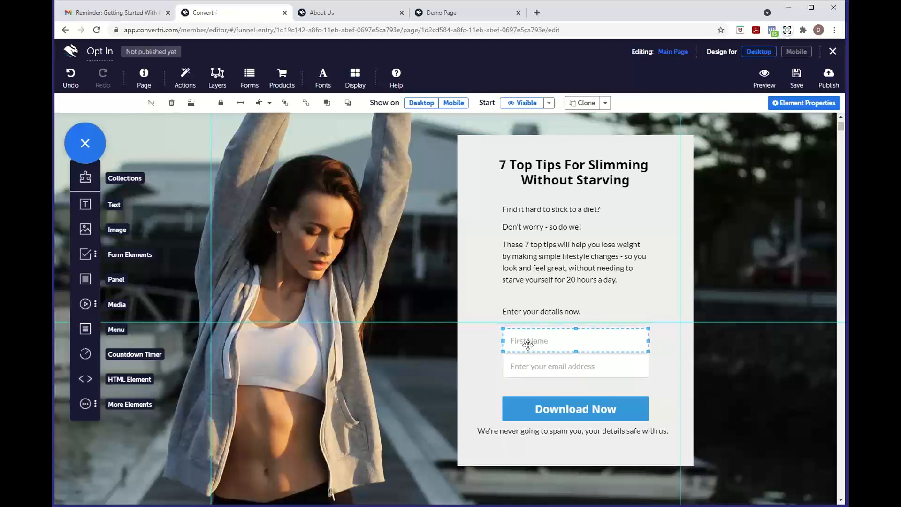
Nudge the Email field further down to widen the gap beneath the First Name field.
left_click(527, 370)
key("Down")
key("Down")
key("Down")
key("Down")
key("Down")
key("Down")
key("Down")
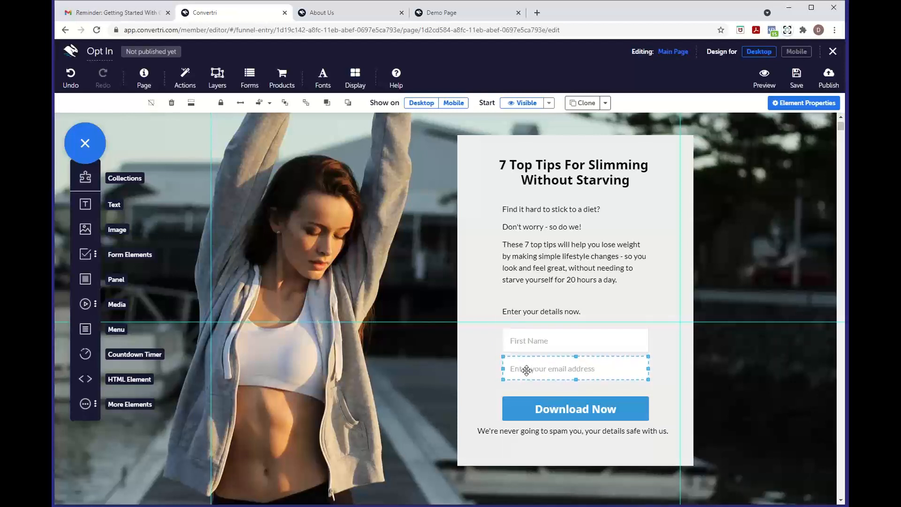
key("Down")
key("Down")
key("Down")
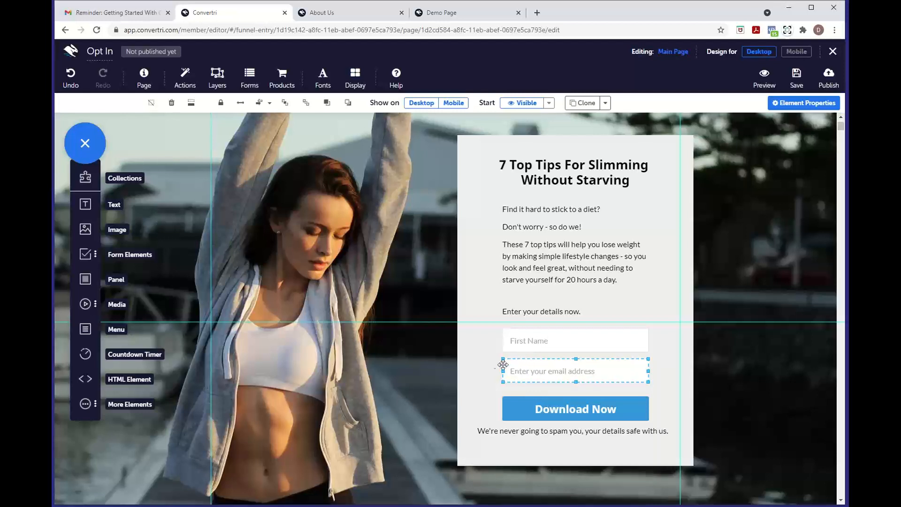
Distribute the First Name field, Email field and Download Now button evenly in the vertical direction.
left_click(477, 370)
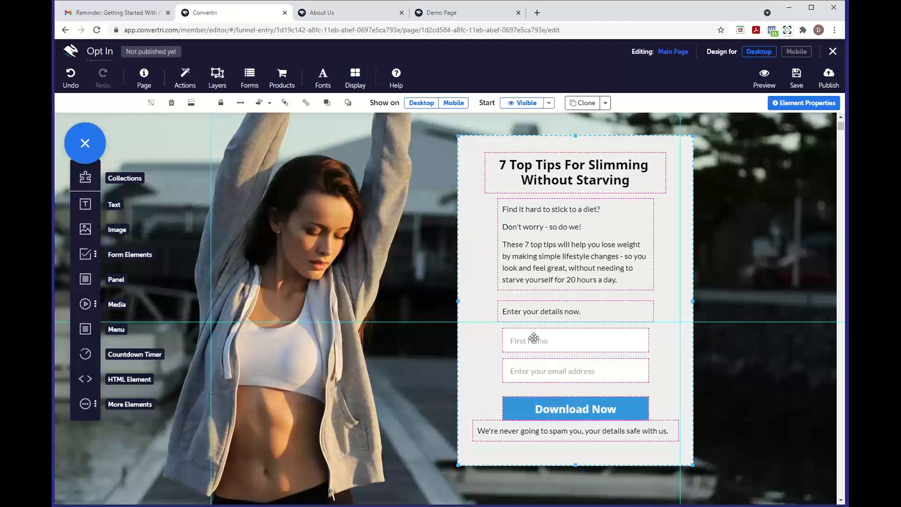
left_click(538, 405)
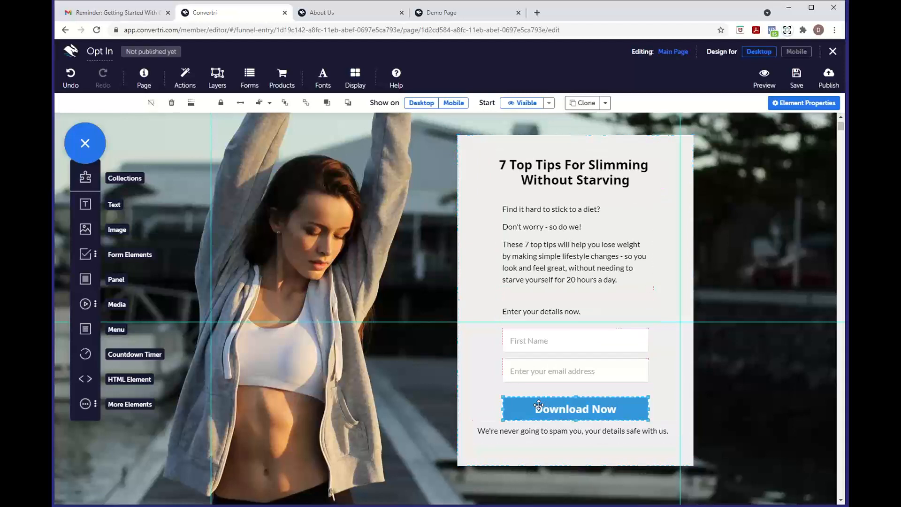
left_click(570, 373, "shift")
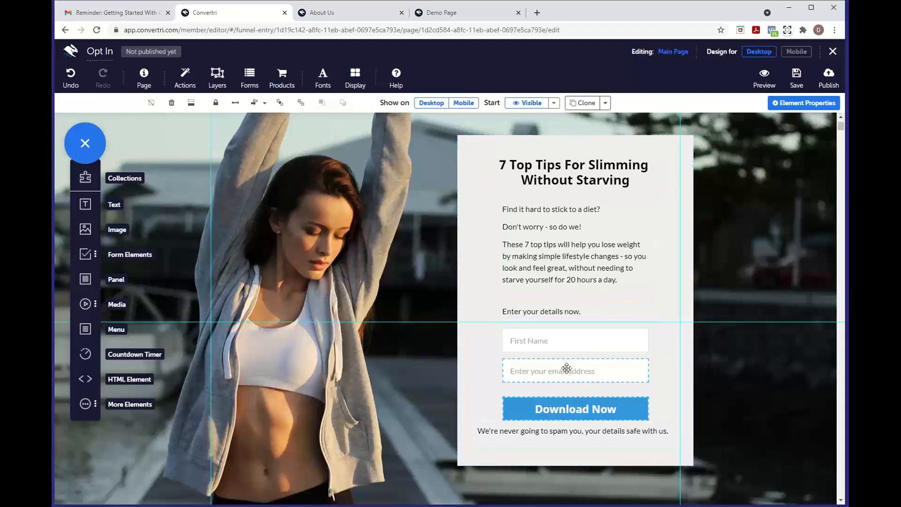
left_click(544, 347, "shift")
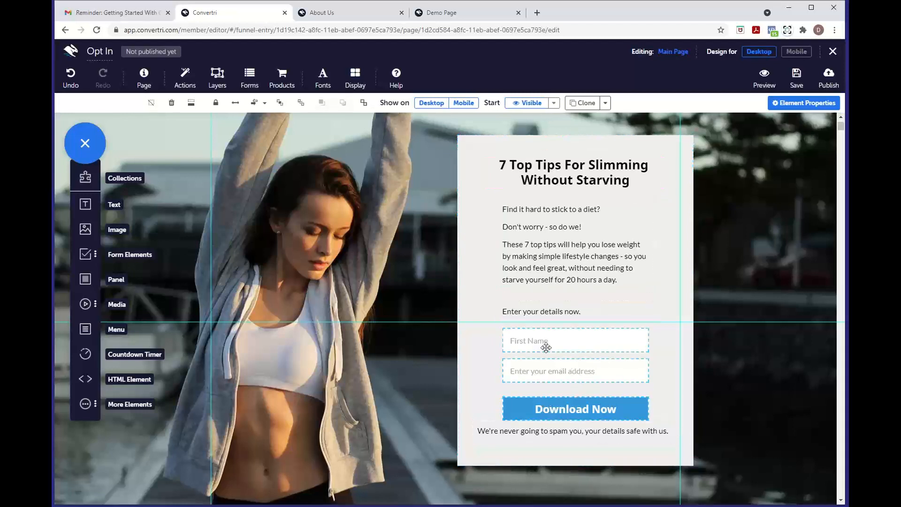
left_click(265, 106)
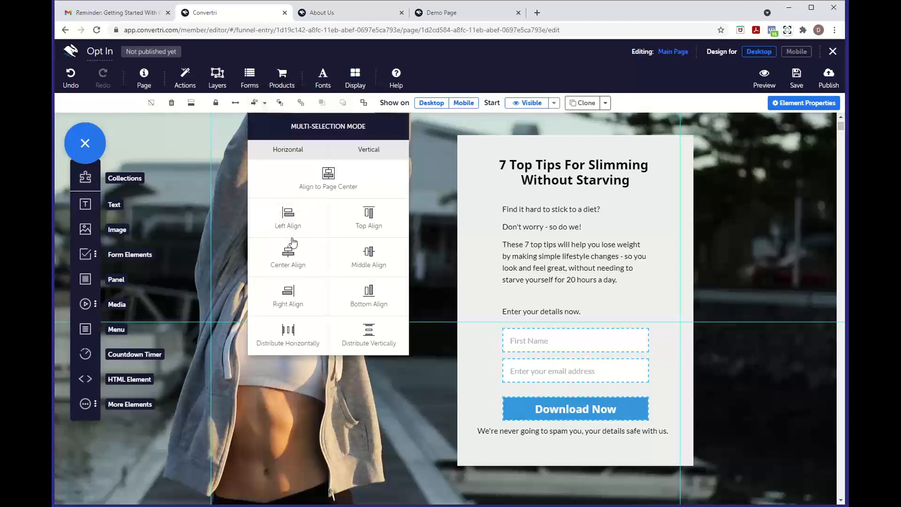
left_click(371, 344)
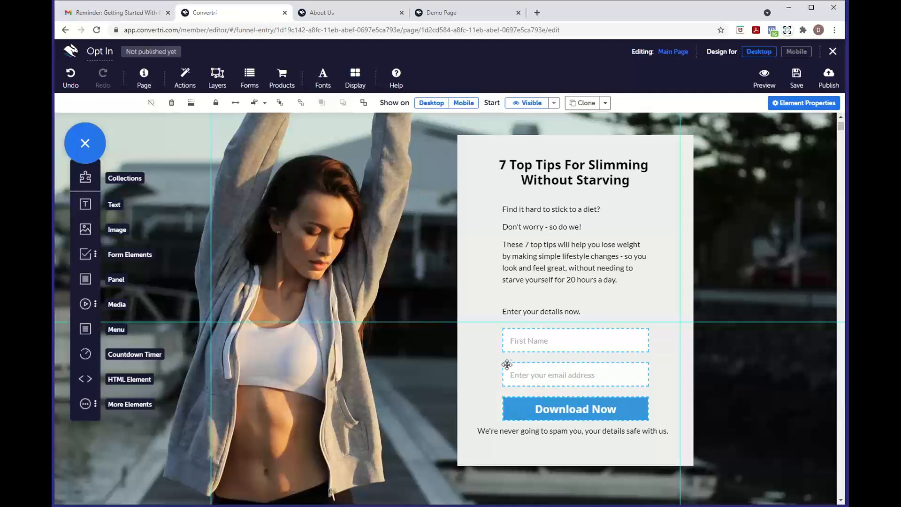
Set the font size of the spam note beneath the Download Now button to 12.
left_click(656, 433)
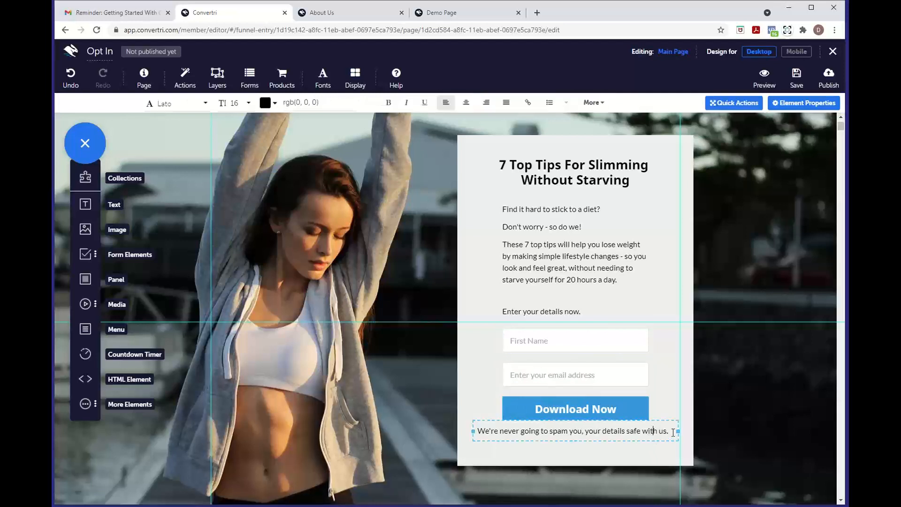
left_click_drag(668, 432, 472, 434)
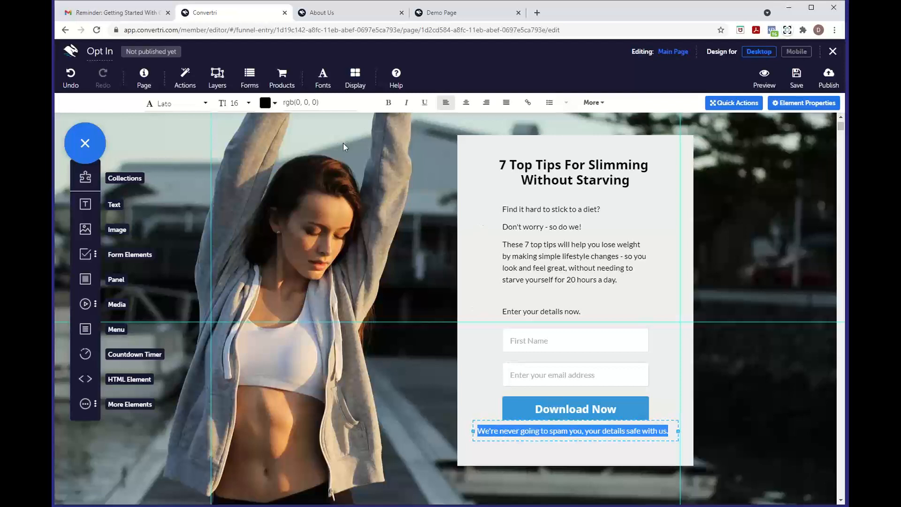
left_click(248, 103)
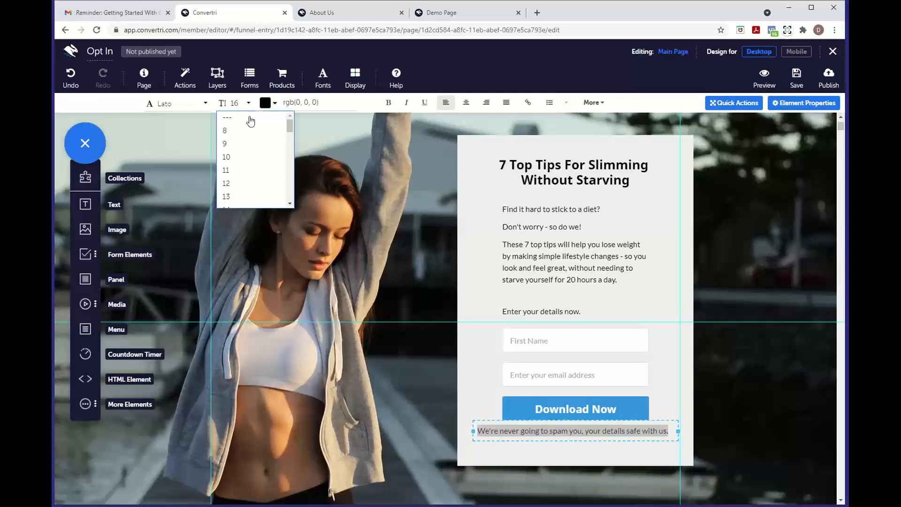
left_click(248, 178)
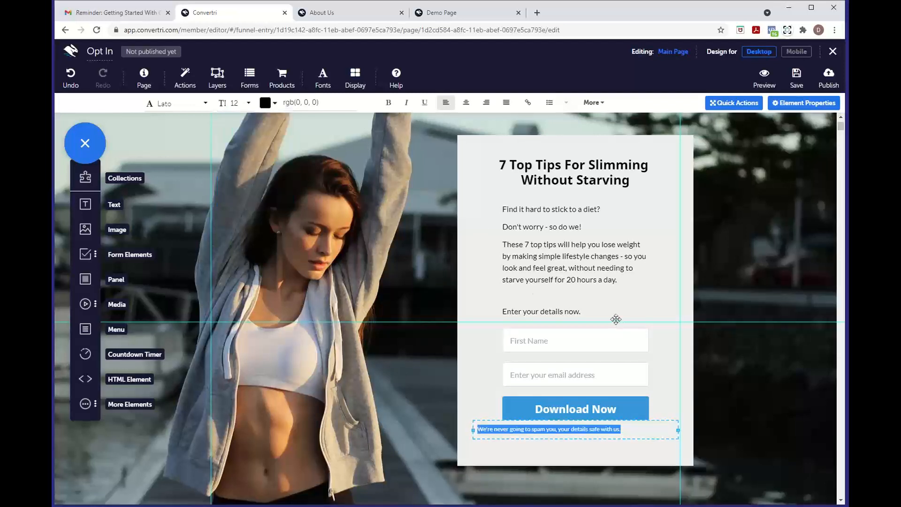
Reduce the "Enter your details now." text to font size 12.
left_click_drag(613, 314, 478, 298)
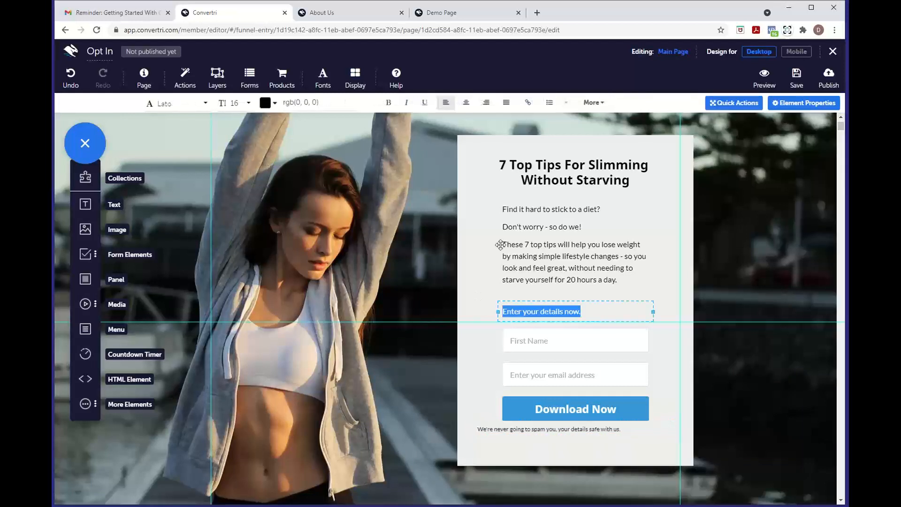
left_click(248, 103)
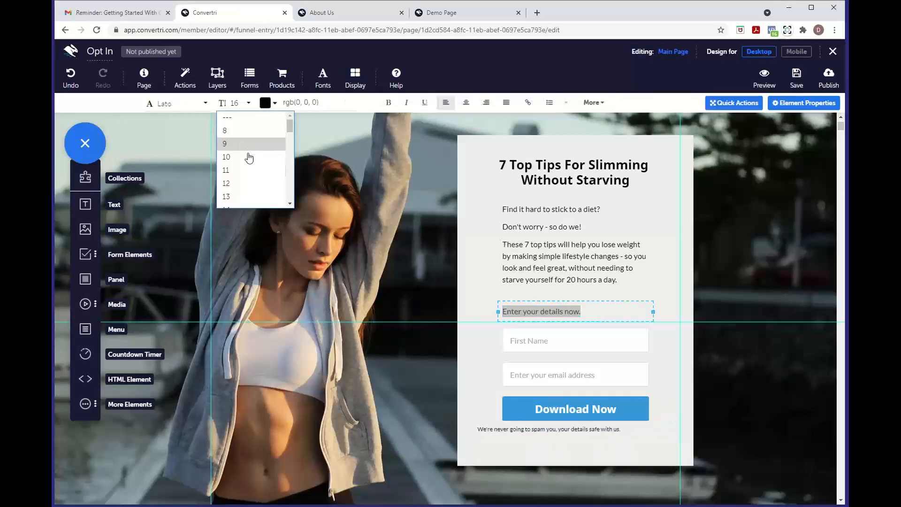
left_click(240, 183)
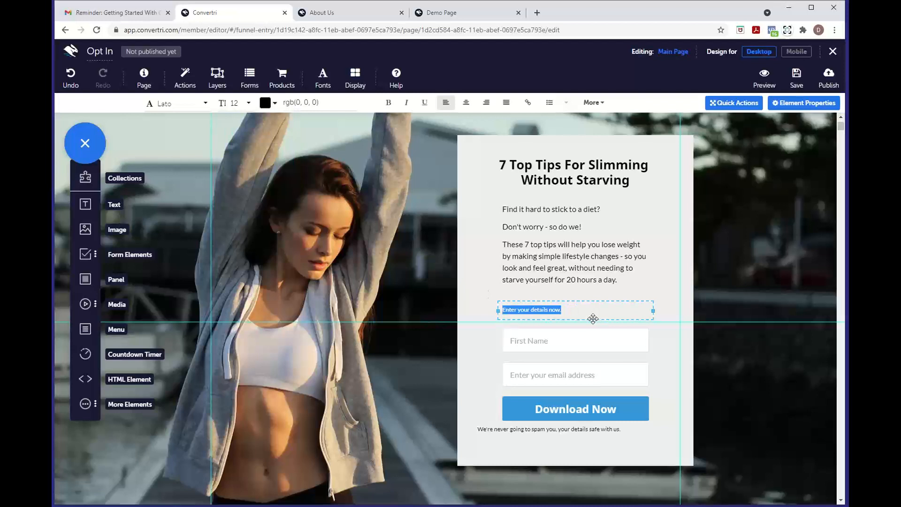
Center-align the elements horizontally inside the opt-in panel and center the spam note's text within its box.
left_click(570, 429)
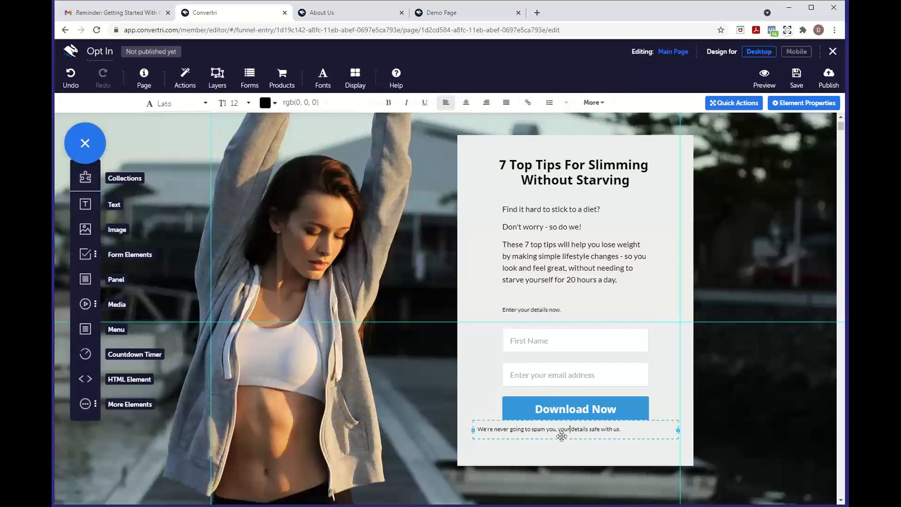
key("Escape")
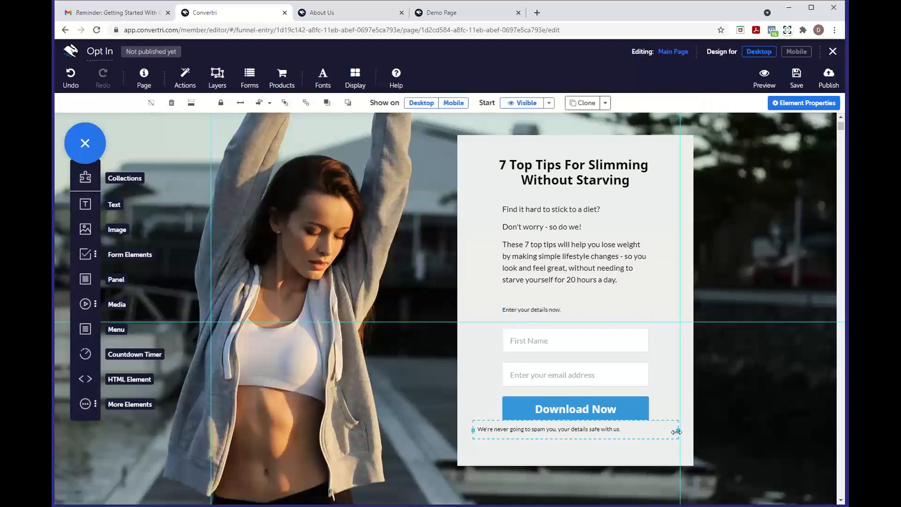
left_click(665, 448)
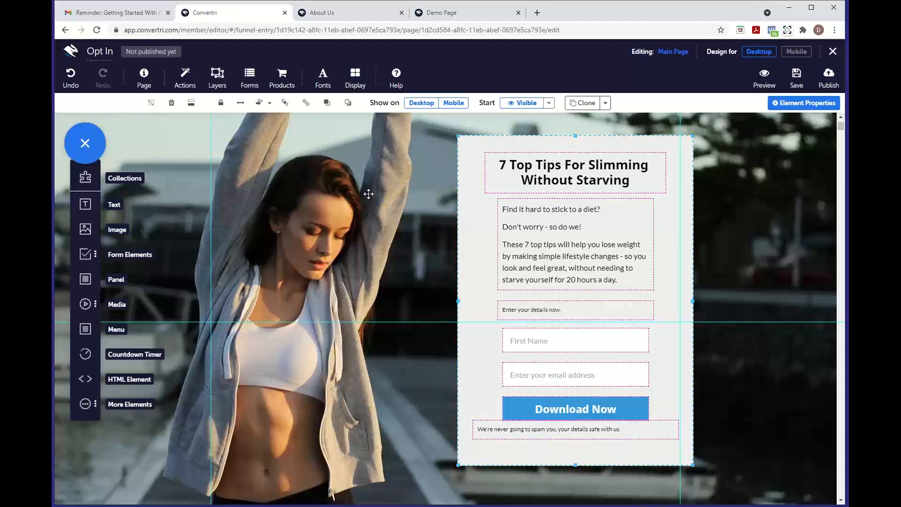
left_click(267, 102)
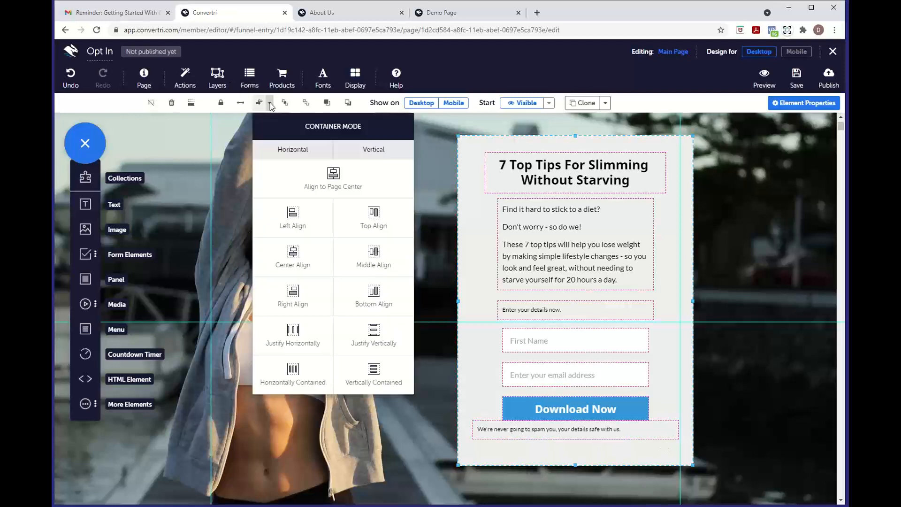
left_click(310, 266)
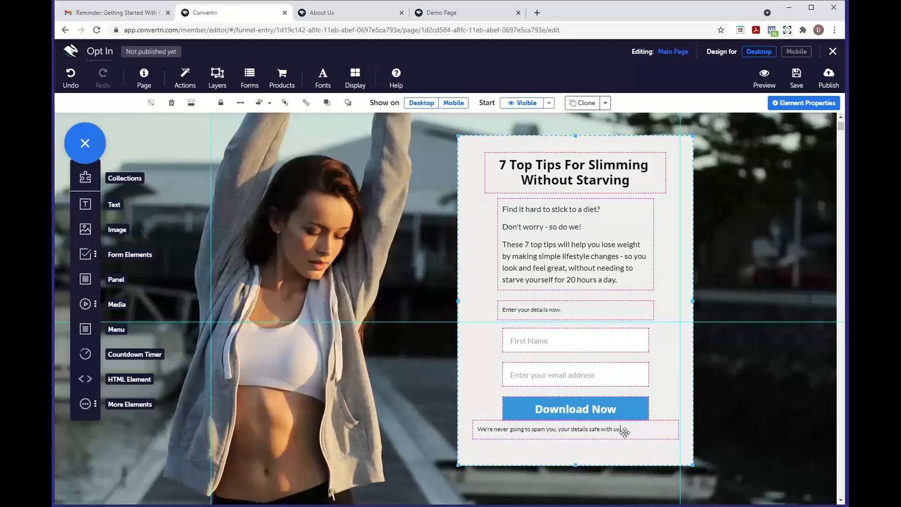
left_click(624, 432)
left_click(466, 102)
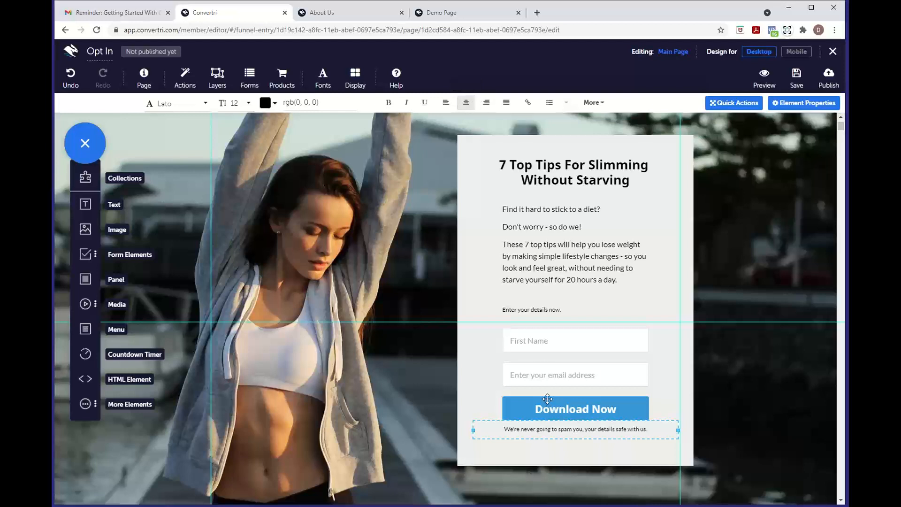
Make the opt-in panel's background semi-transparent with the fill color rgba(239, 239, 239, 0.75).
left_click(565, 449)
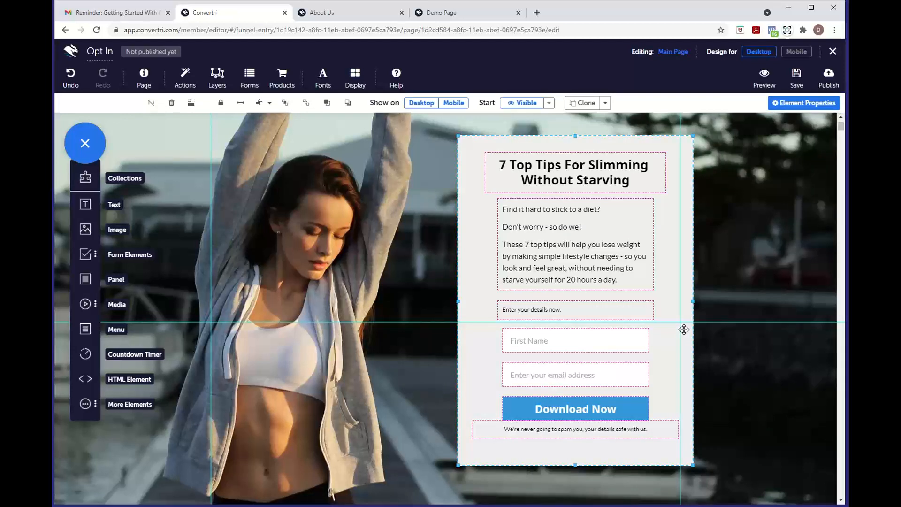
left_click(792, 104)
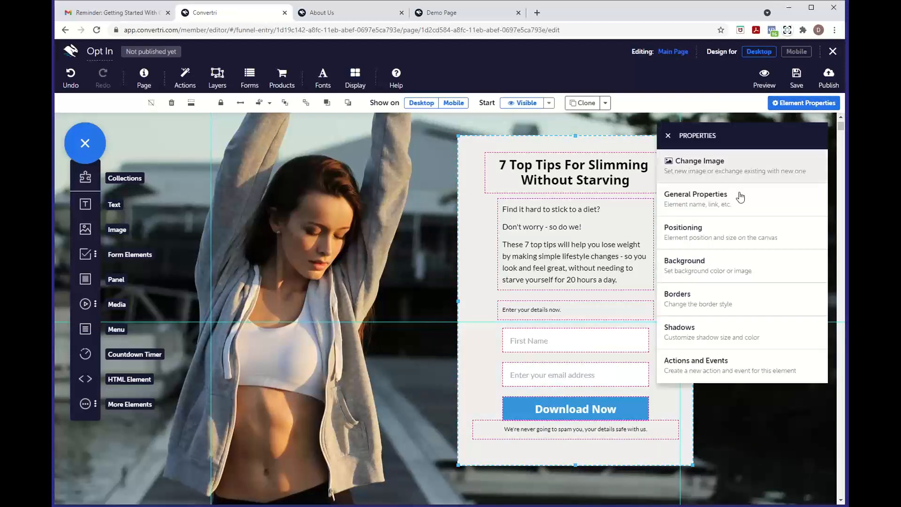
left_click(722, 261)
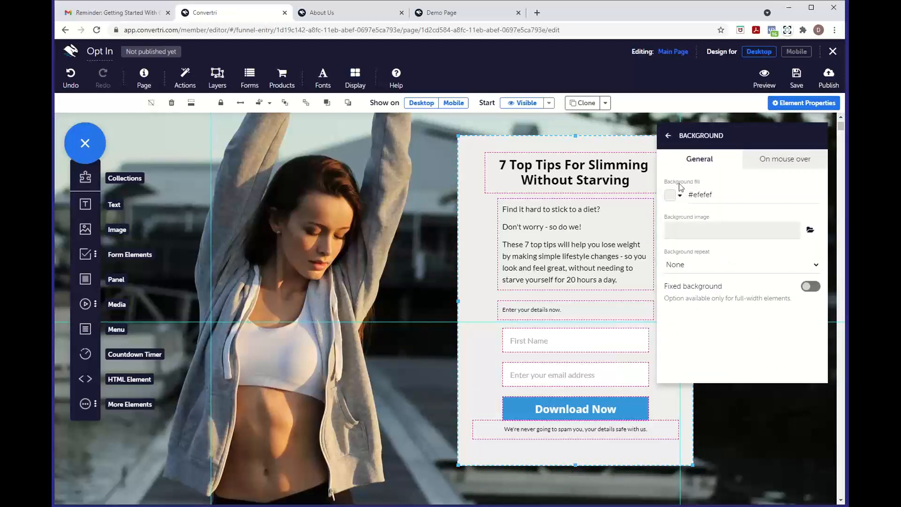
left_click(669, 198)
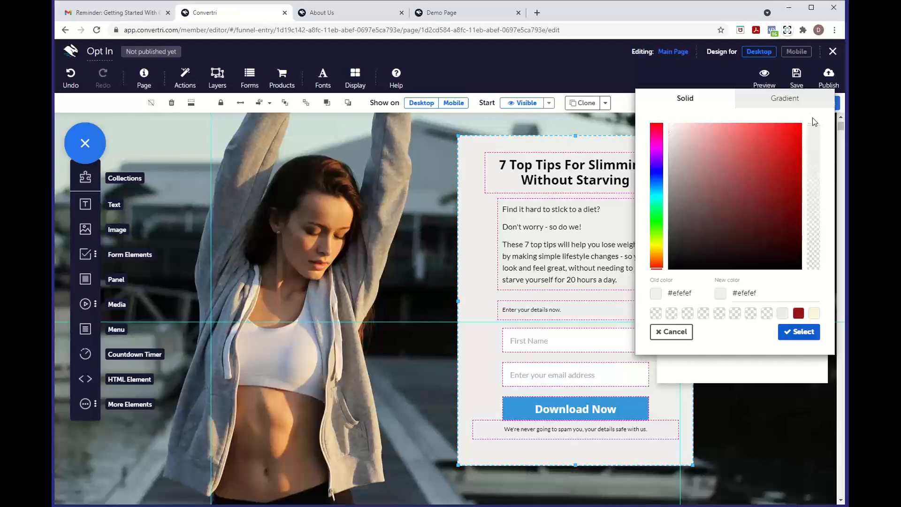
left_click_drag(813, 129, 812, 181)
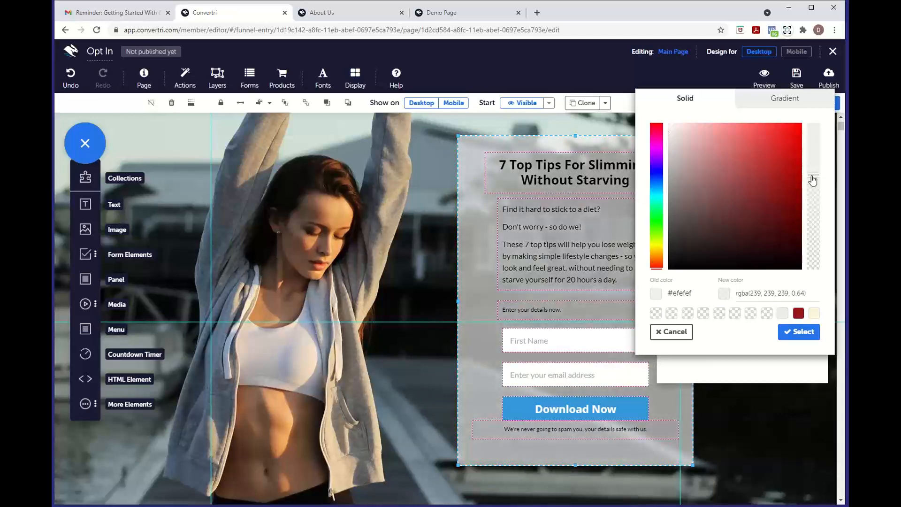
left_click(805, 294)
key("BackSpace")
key("BackSpace")
key("BackSpace")
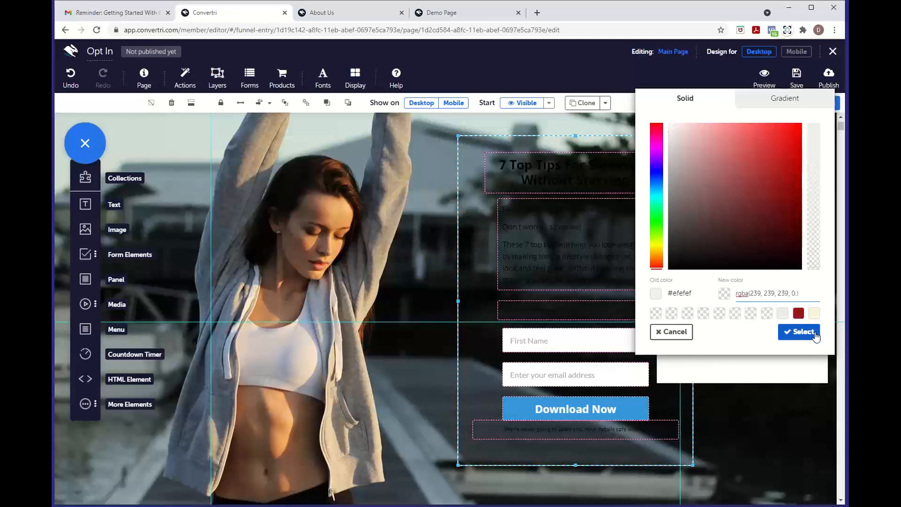
type(".75")
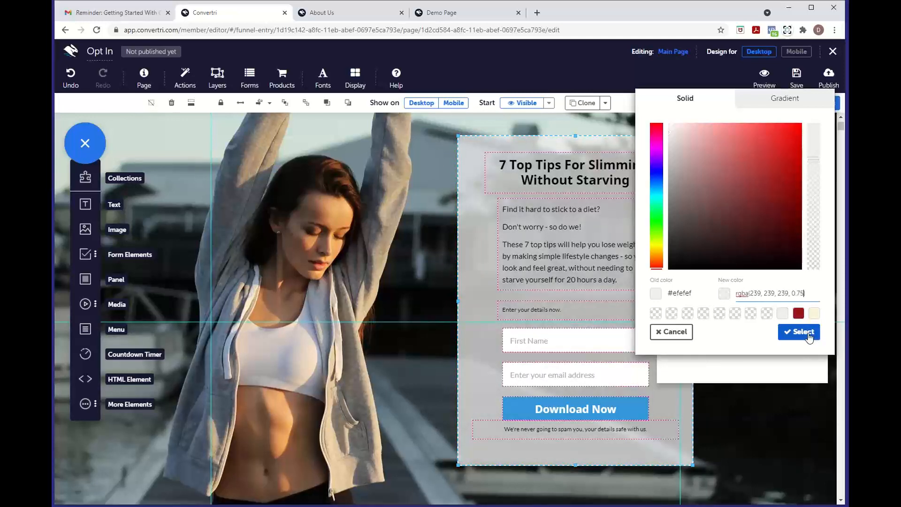
left_click(807, 333)
Round all four corners of the opt-in panel with one uniform border radius and close its properties.
left_click(669, 137)
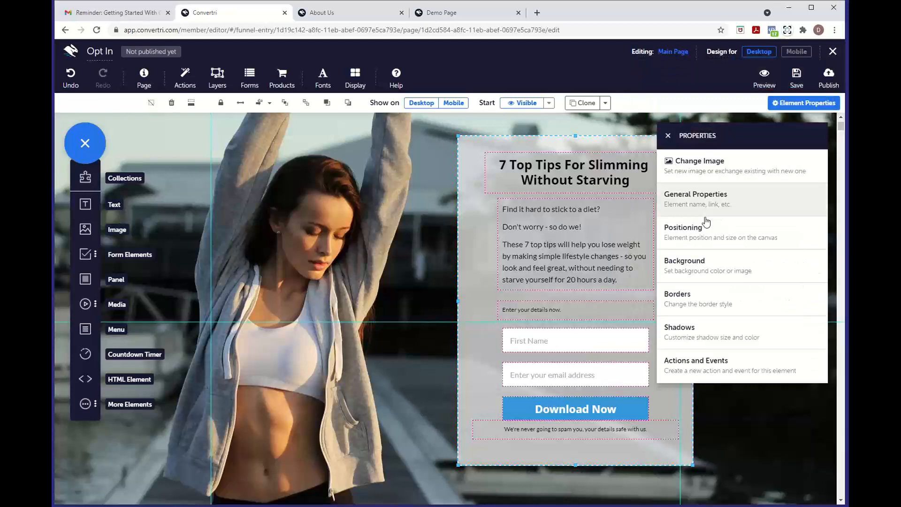
left_click(719, 298)
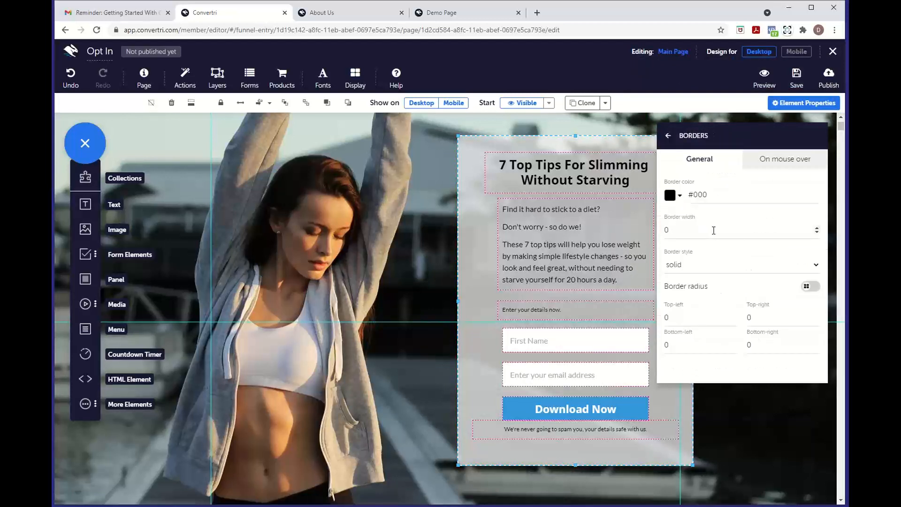
left_click(806, 288)
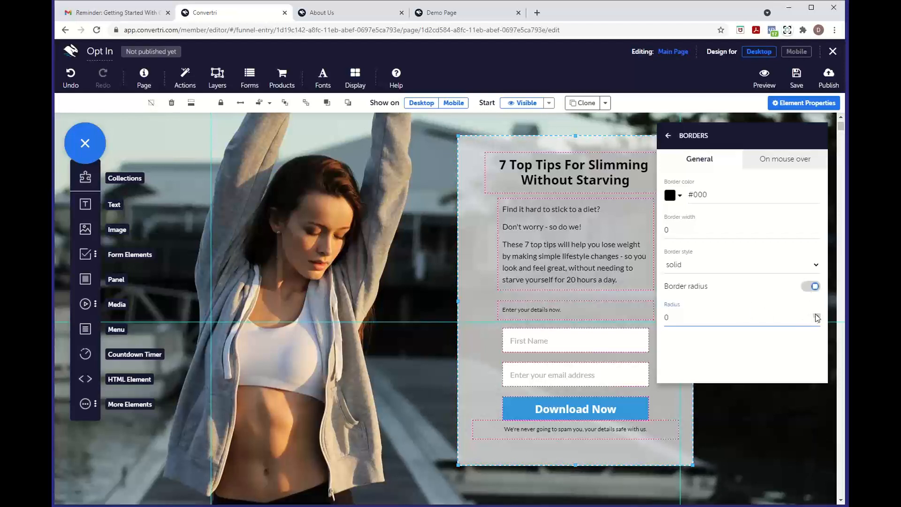
left_click(816, 316)
left_click_drag(675, 318, 661, 319)
type("35")
left_click(818, 320)
left_click(818, 321)
left_click(818, 320)
left_click(818, 320)
left_click(818, 321)
left_click(818, 320)
left_click(754, 447)
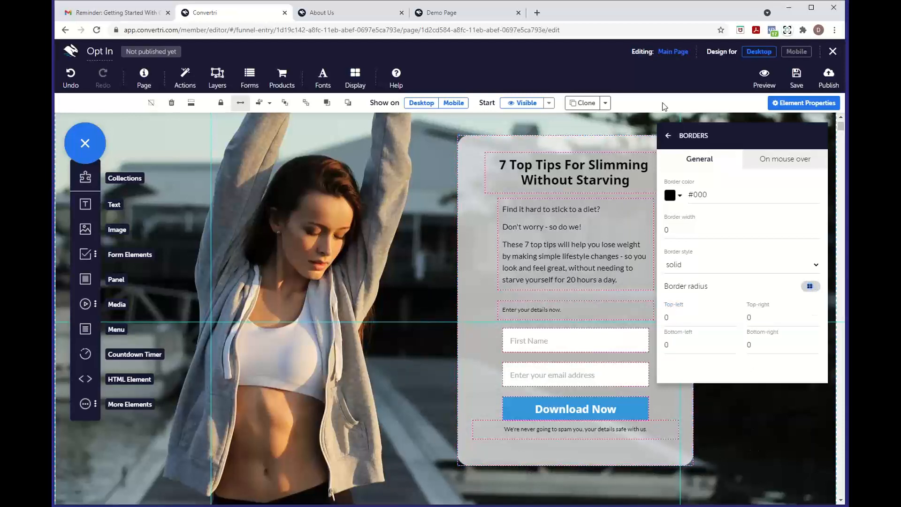
left_click(667, 135)
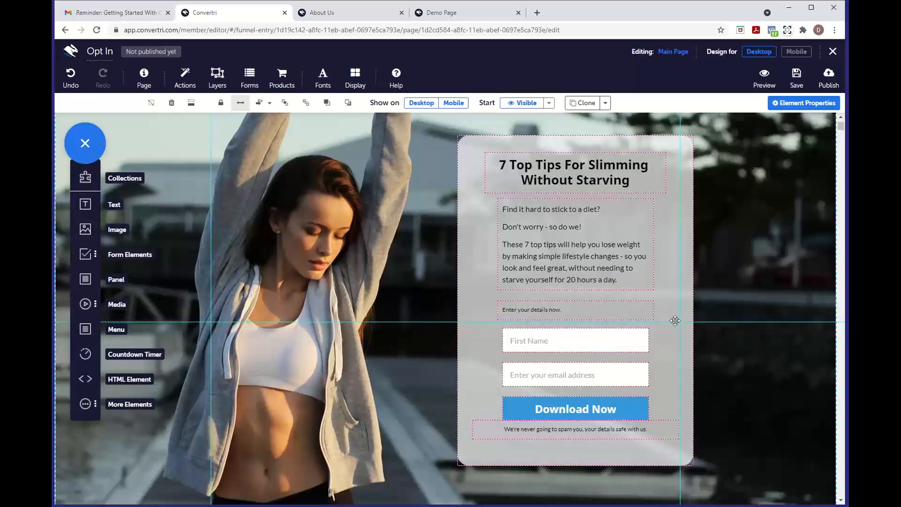
Add a text element reading "Privacy Policy" near the middle of the cream footer strip below the background image.
scroll(675, 320, "down", 3)
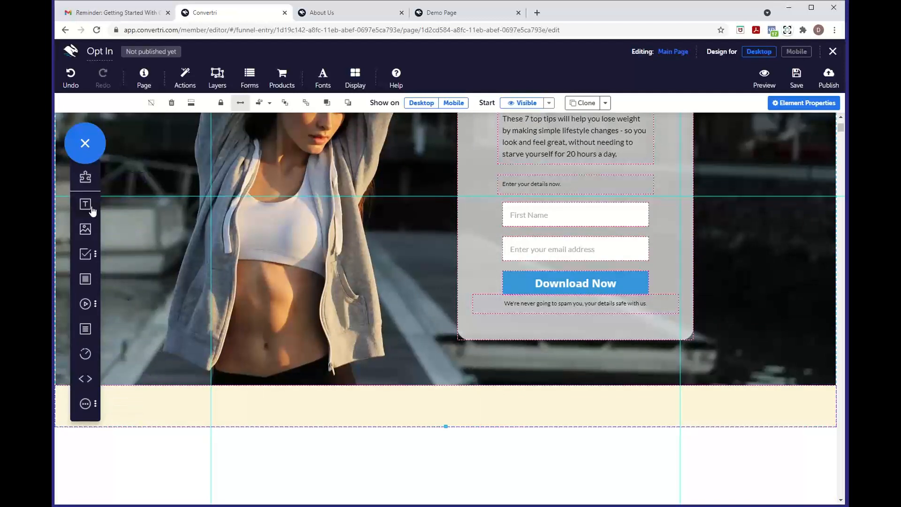
left_click_drag(92, 212, 399, 407)
type("Privacy Policy")
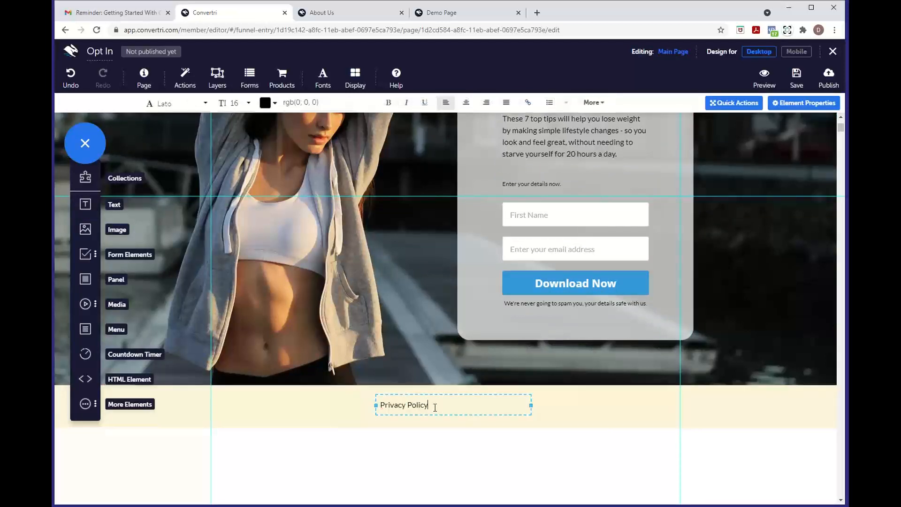
left_click_drag(435, 409, 435, 415)
Center the "Privacy Policy" text within its box and leave the text element selected.
double_click(458, 413)
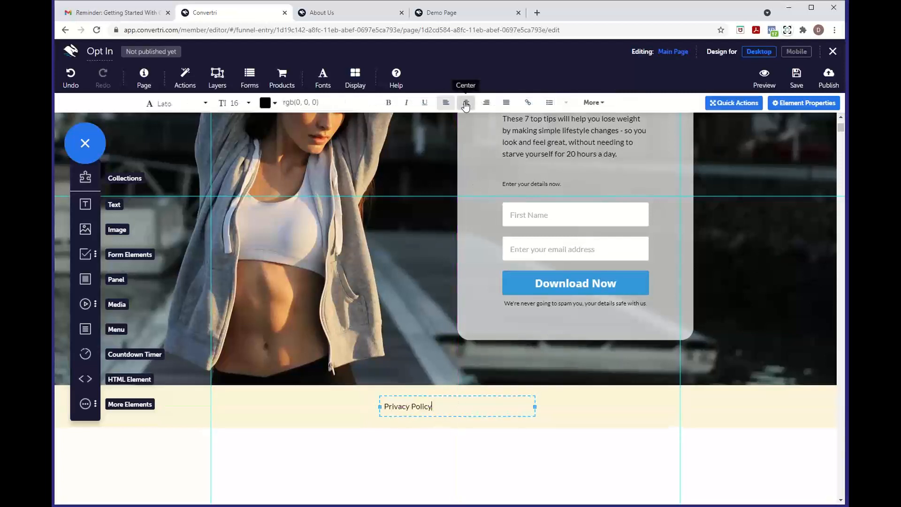
left_click(465, 106)
left_click(487, 416)
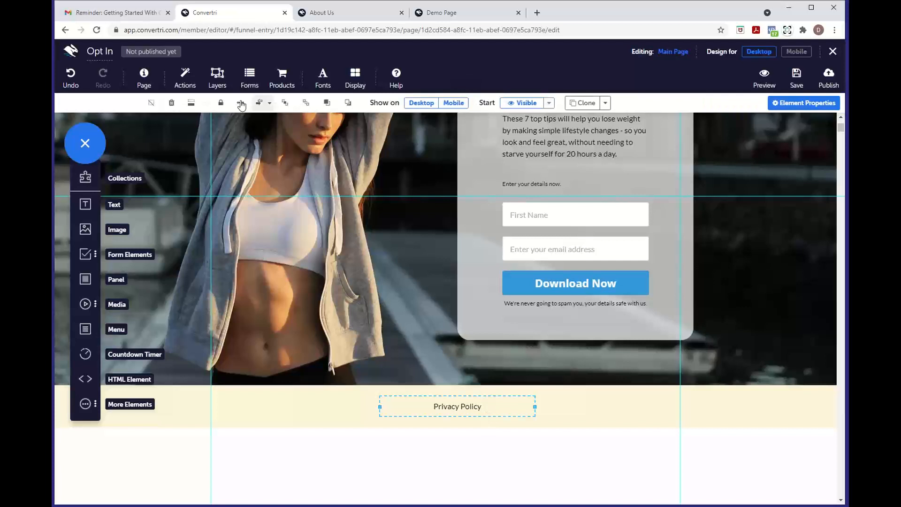
left_click(270, 104)
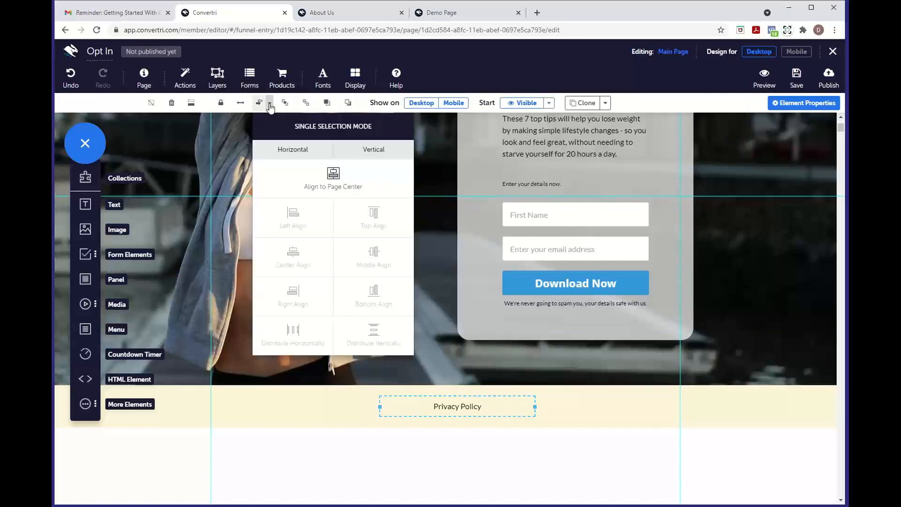
left_click(333, 176)
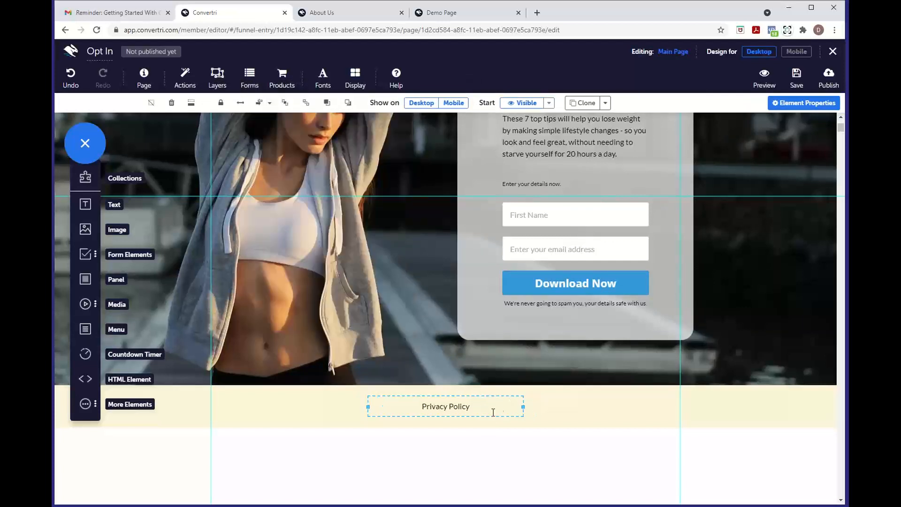
left_click_drag(492, 412, 418, 409)
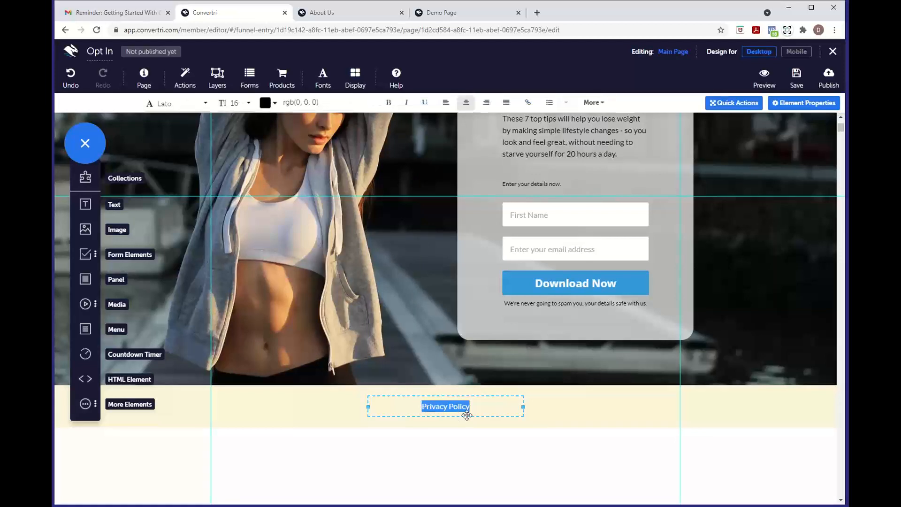
left_click(528, 104)
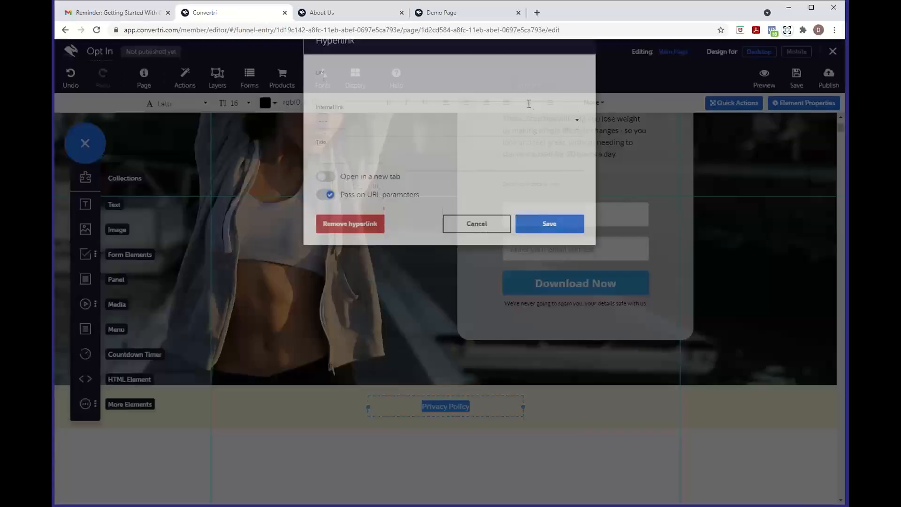
left_click(416, 116)
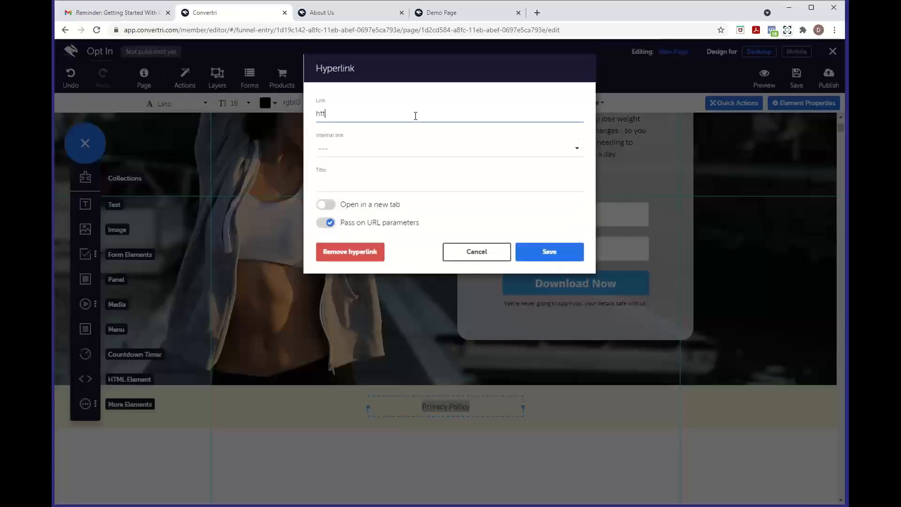
type("https://convertri.com/privacy")
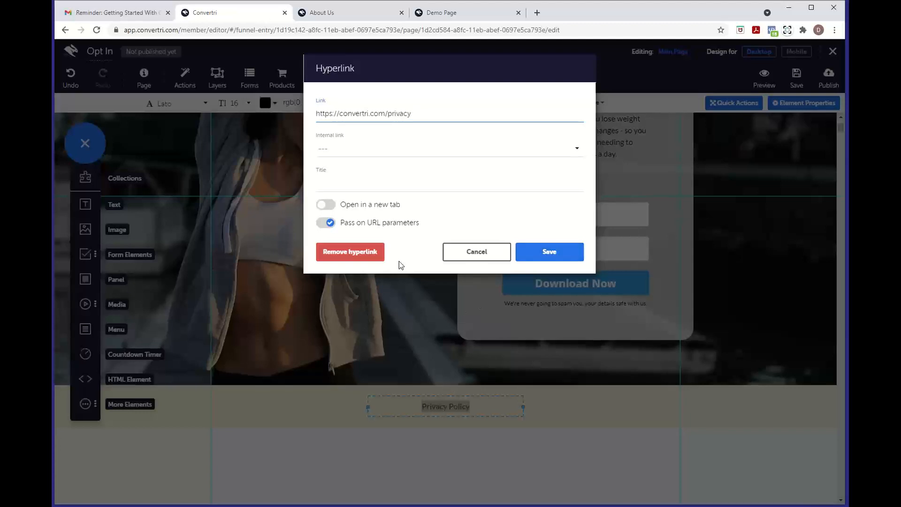
left_click(325, 204)
left_click(326, 205)
left_click(326, 207)
left_click(559, 254)
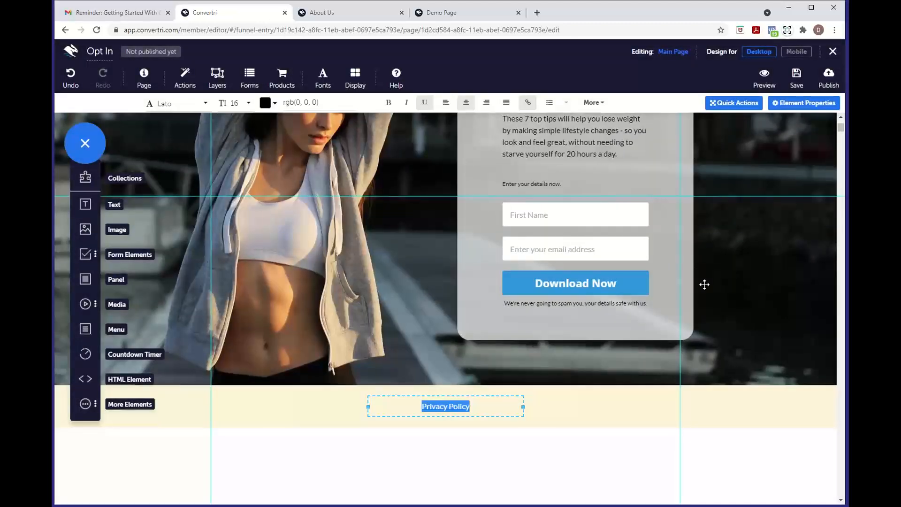
Look over the desktop layout, switch to the mobile design and check it from the headline down to the footer.
scroll(705, 285, "up", 5)
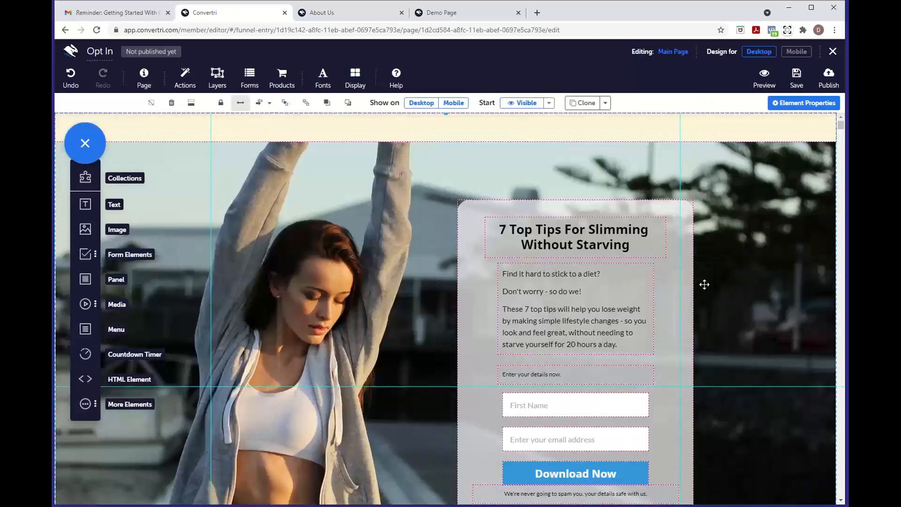
scroll(705, 284, "down", 3)
left_click(623, 472)
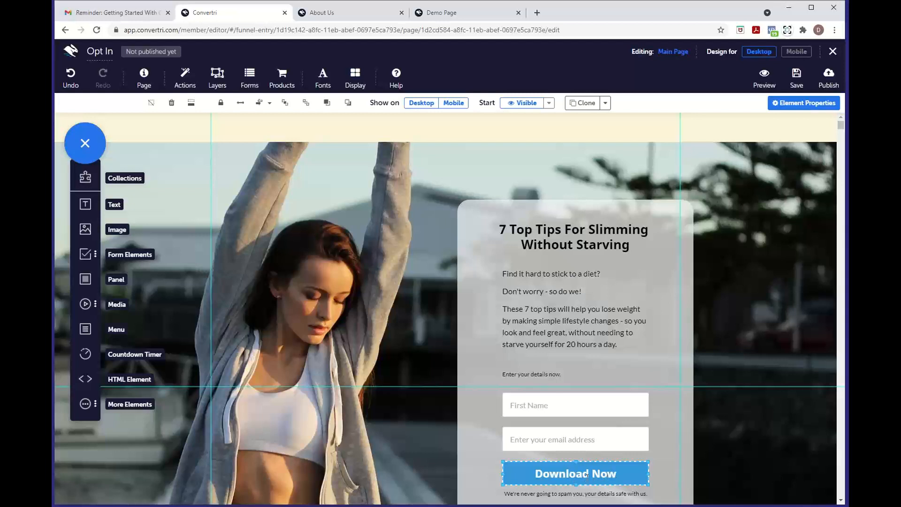
scroll(587, 478, "down", 1)
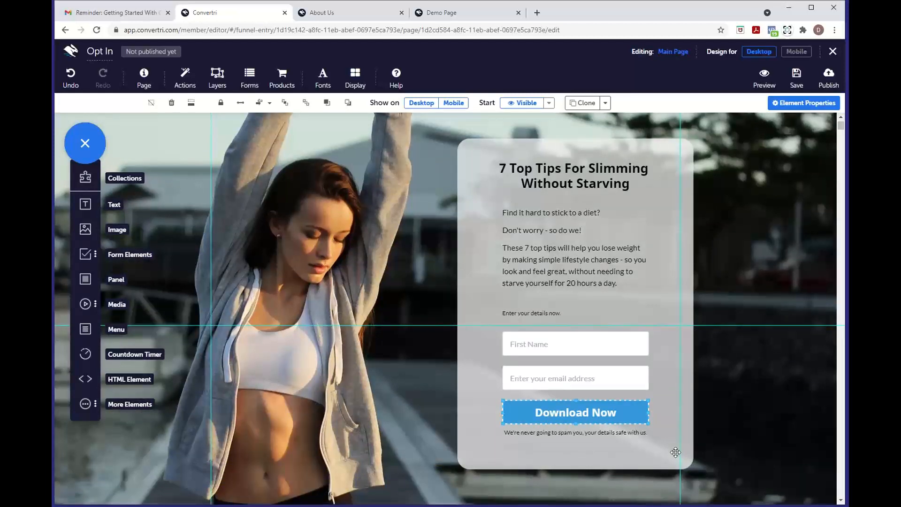
scroll(681, 389, "up", 1)
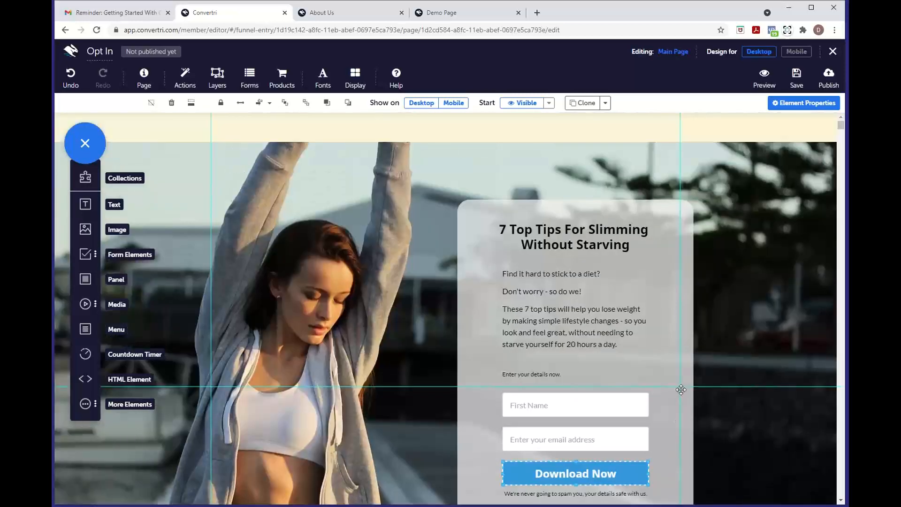
left_click(790, 56)
scroll(460, 317, "down", 4)
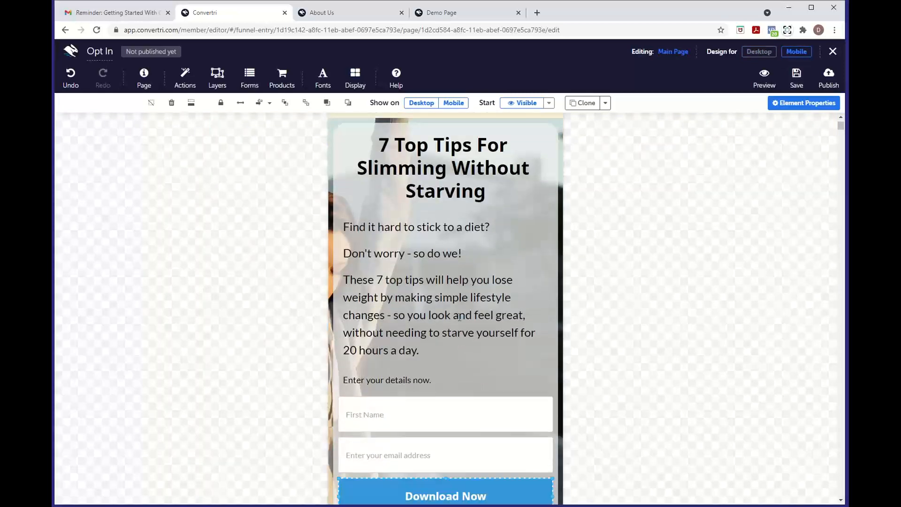
left_click(460, 318)
scroll(499, 342, "up", 4)
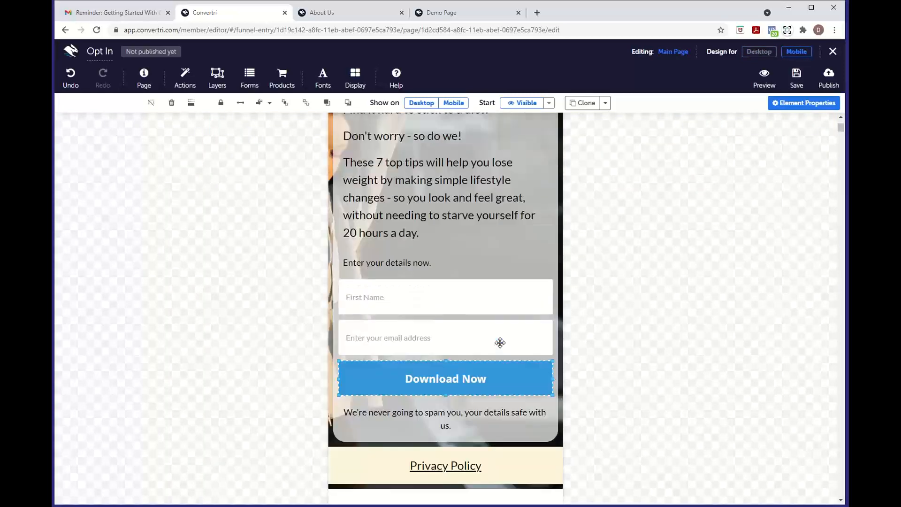
scroll(512, 273, "down", 4)
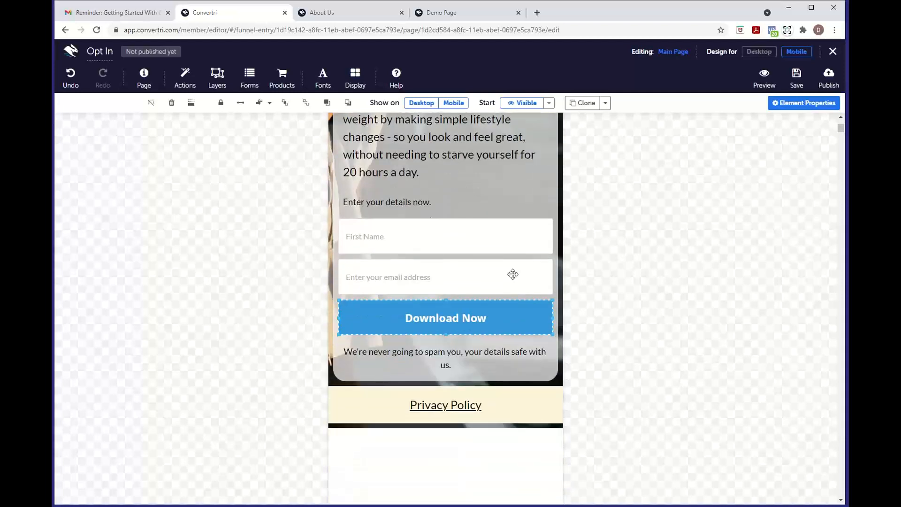
scroll(512, 275, "up", 4)
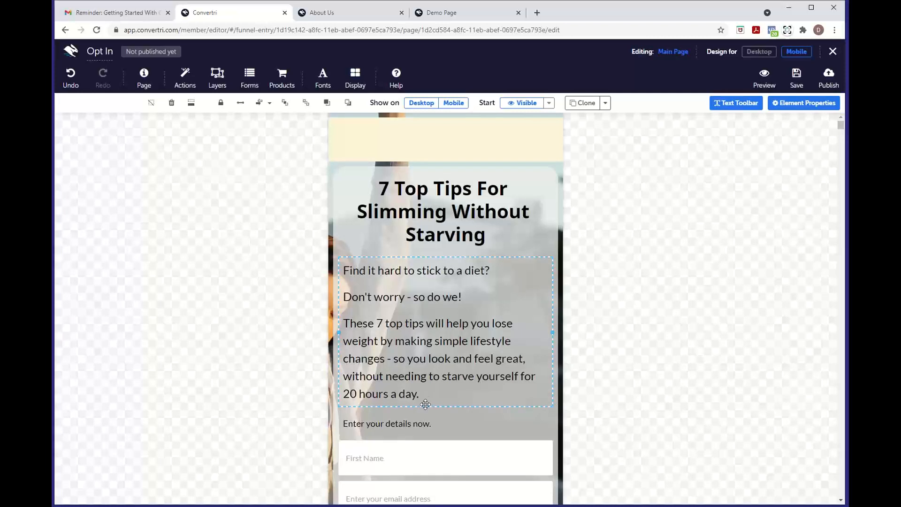
Swap the headline and the body text in the mobile design, and compare it with the desktop design.
left_click(480, 240)
left_click_drag(476, 246, 466, 402)
left_click(434, 274)
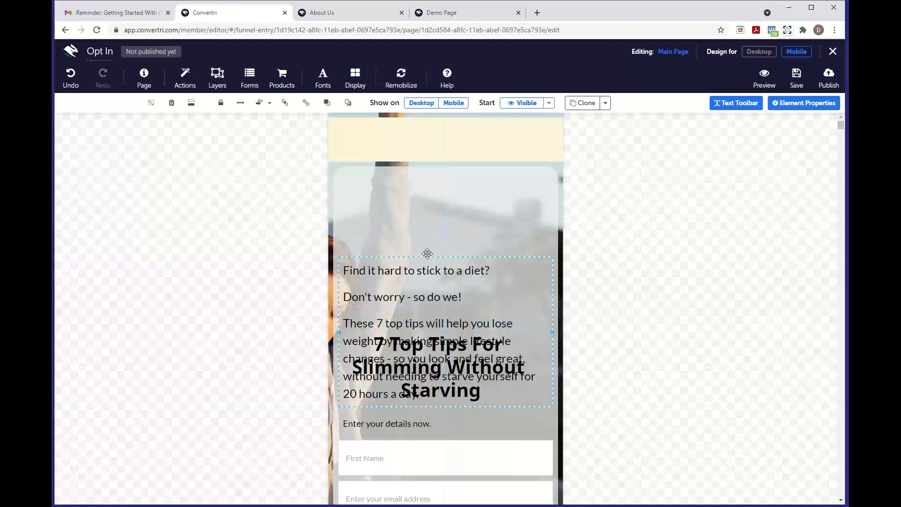
left_click_drag(428, 253, 427, 163)
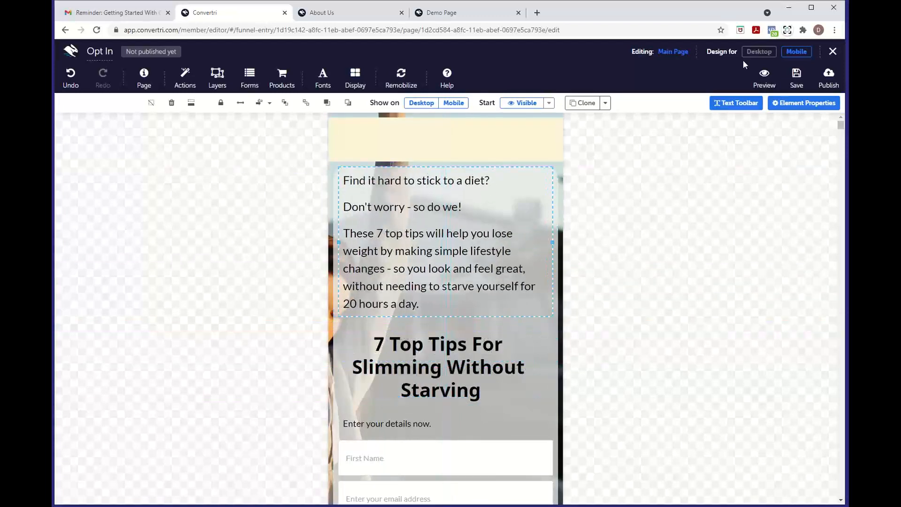
left_click(757, 51)
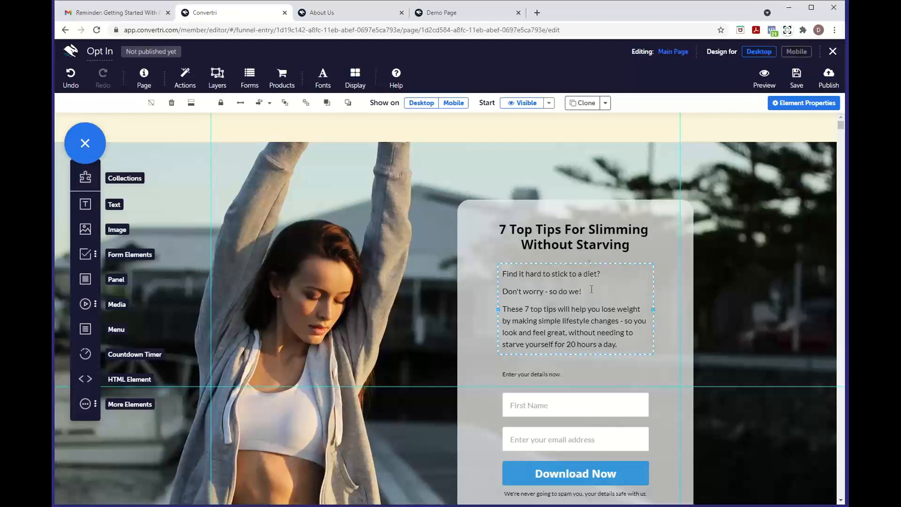
left_click(793, 53)
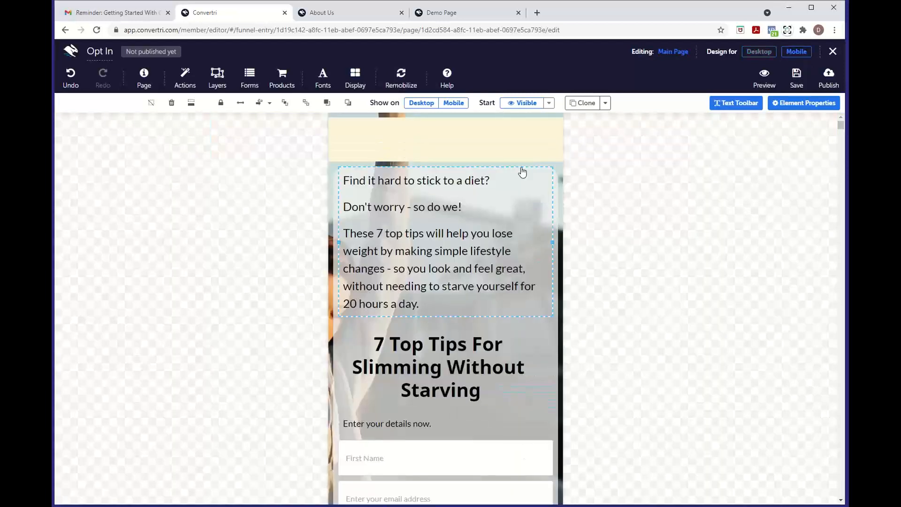
Reset the mobile layout with Remobilize all, save the Opt In page and exit the editor from the desktop design.
left_click(399, 85)
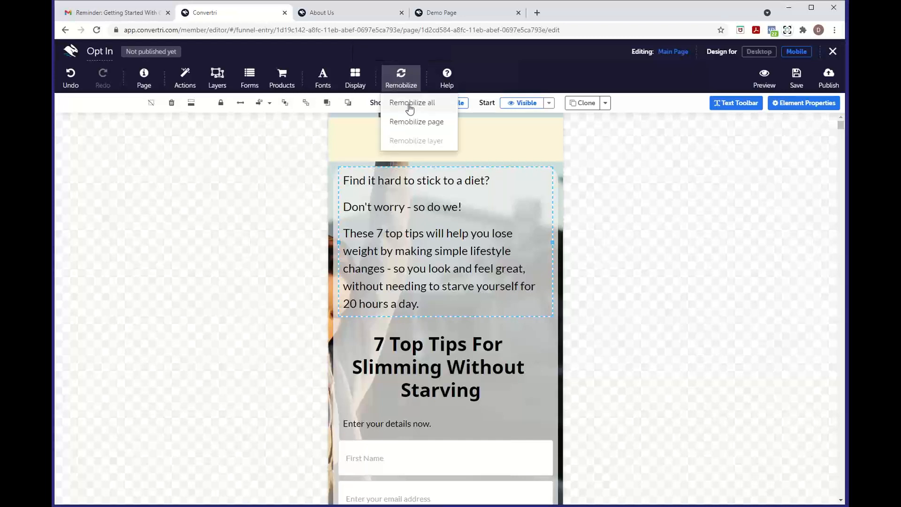
left_click(409, 105)
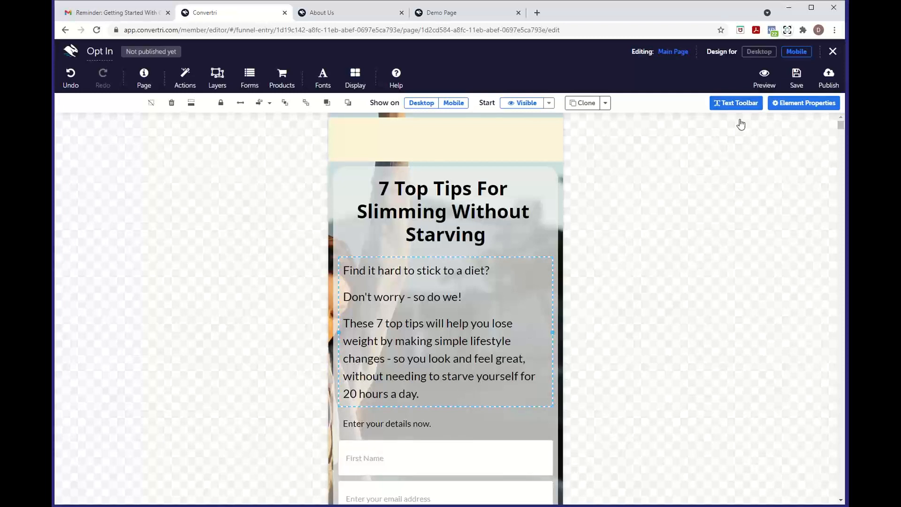
left_click(796, 75)
left_click(757, 53)
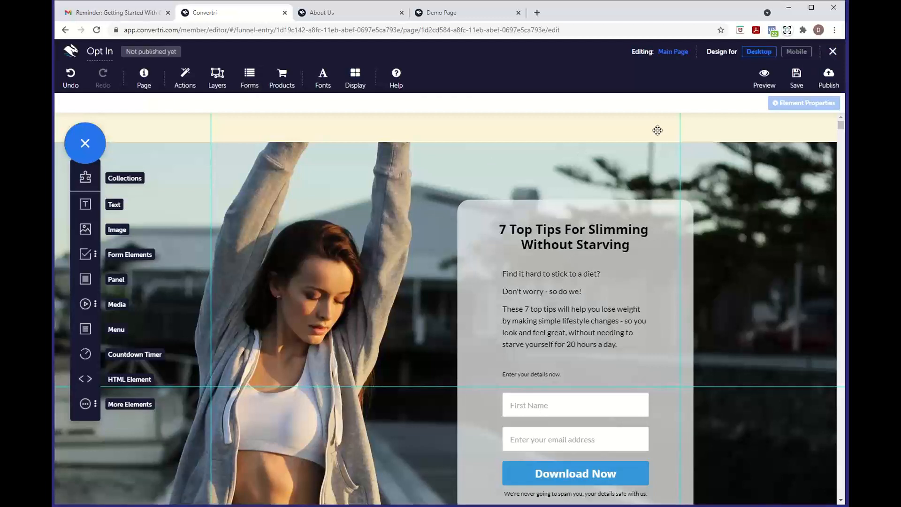
left_click(830, 55)
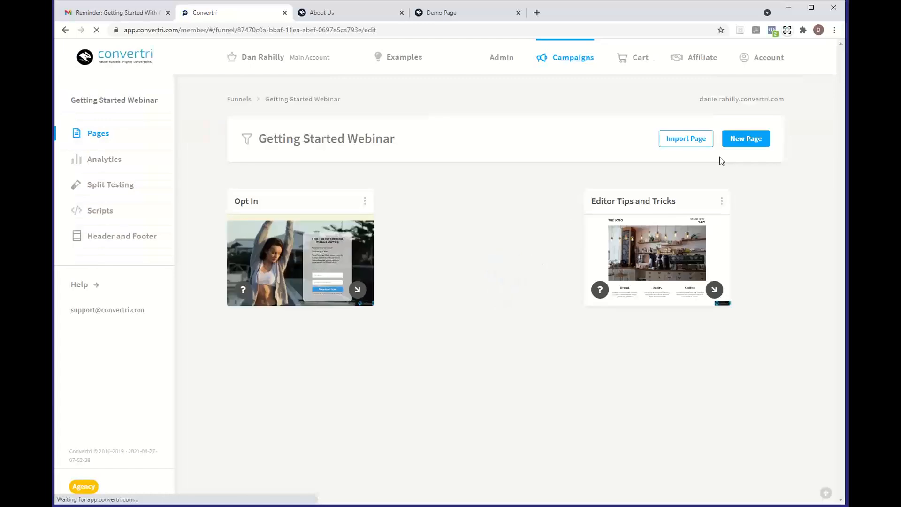
left_click(365, 201)
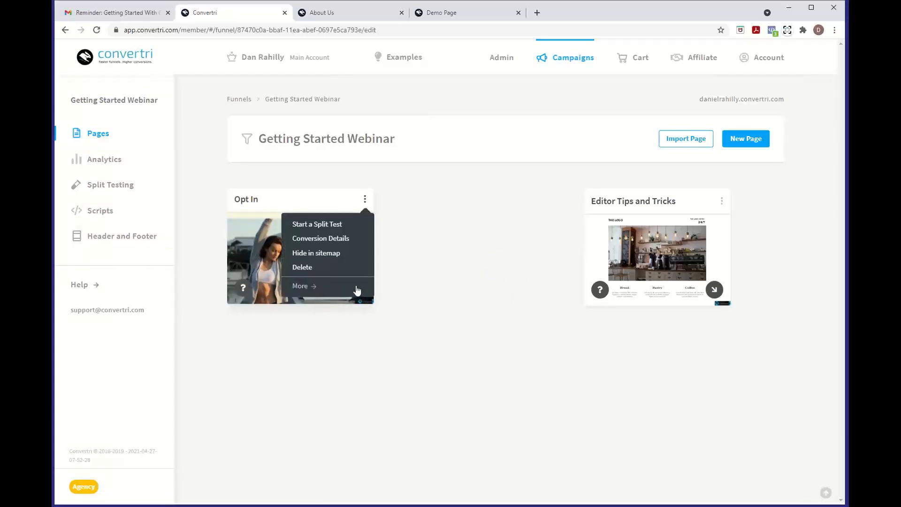
left_click(355, 288)
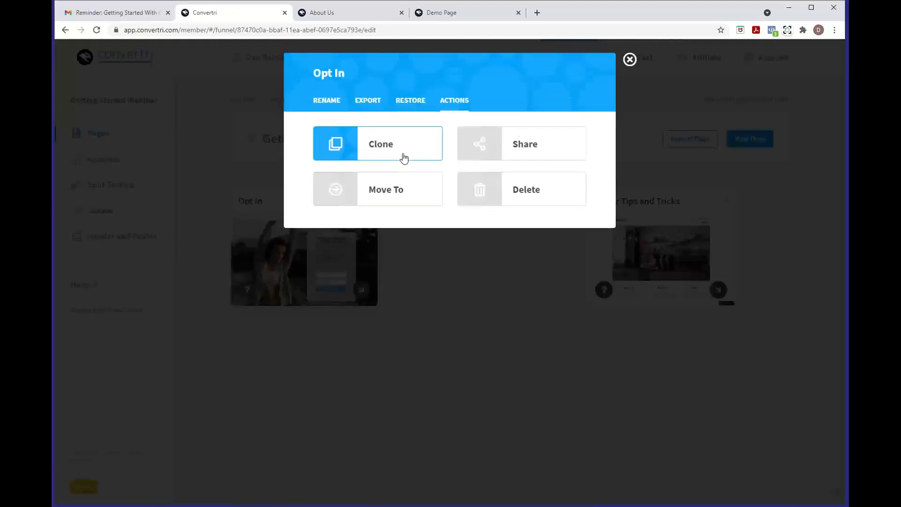
left_click(630, 60)
Clone the Opt In page within the funnel under the name "Thank You".
left_click(365, 200)
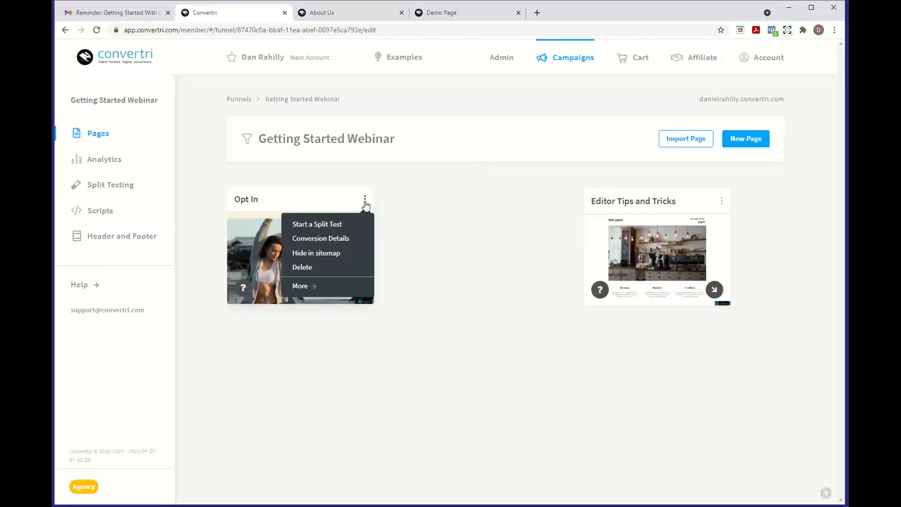
left_click(325, 286)
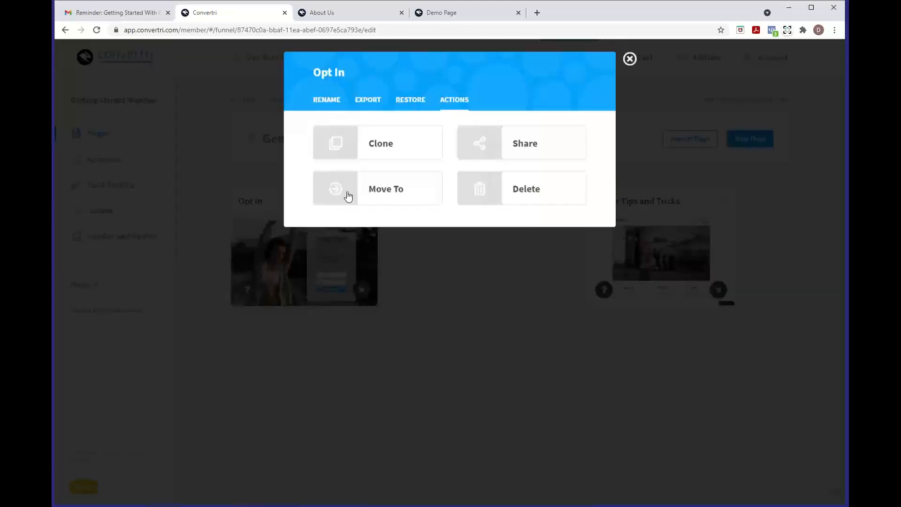
left_click(380, 146)
left_click(400, 157)
type("Thank")
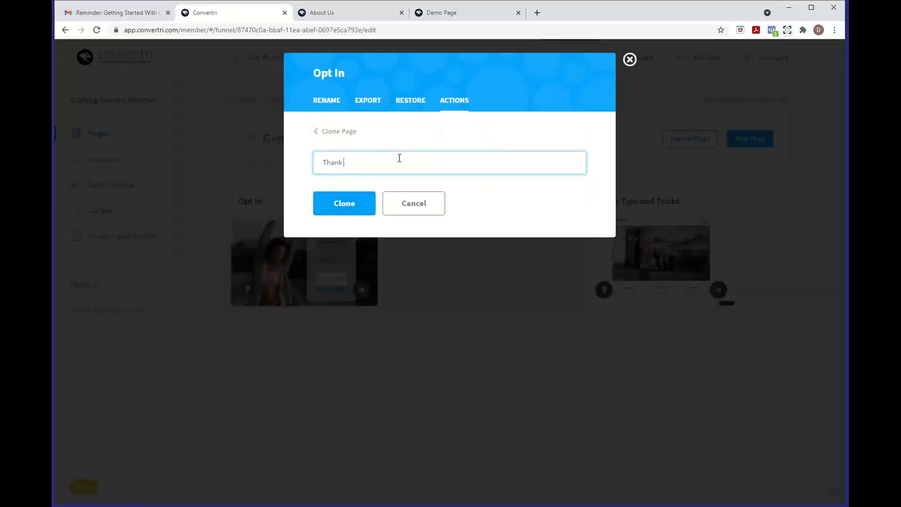
type(" You")
left_click(364, 207)
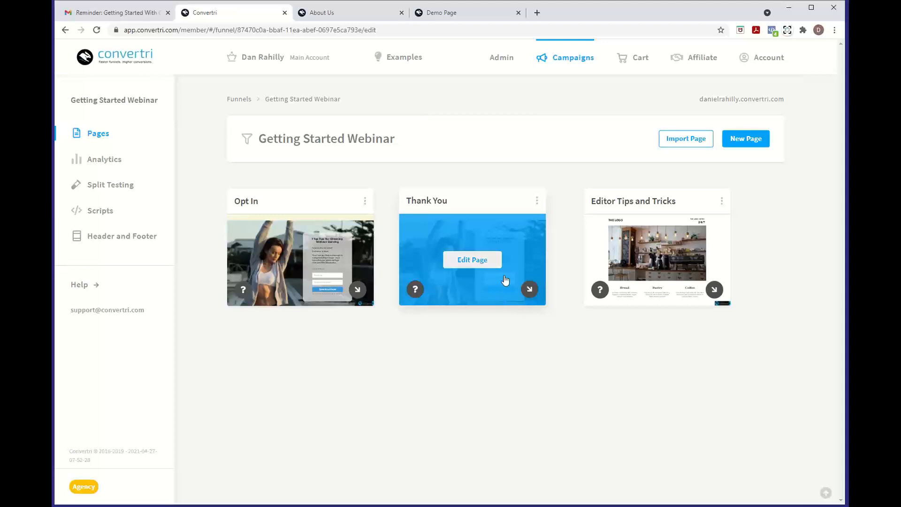
Open the Thank You page for editing and replace the panel's body text with "Click below to download your free guide!".
left_click(472, 264)
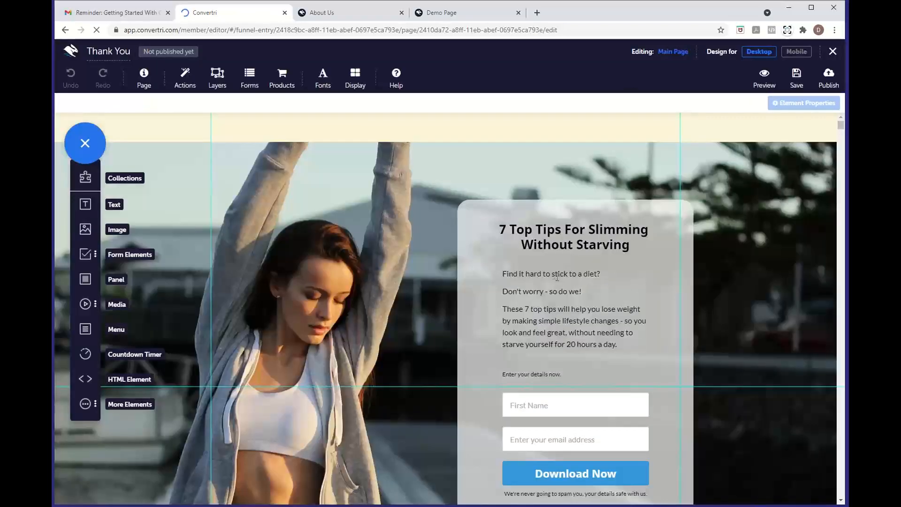
left_click(534, 271)
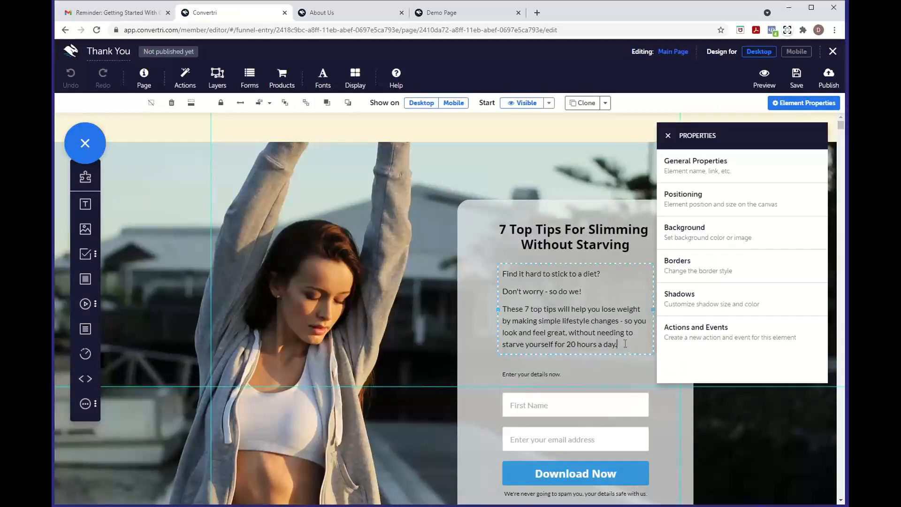
left_click_drag(624, 347, 500, 275)
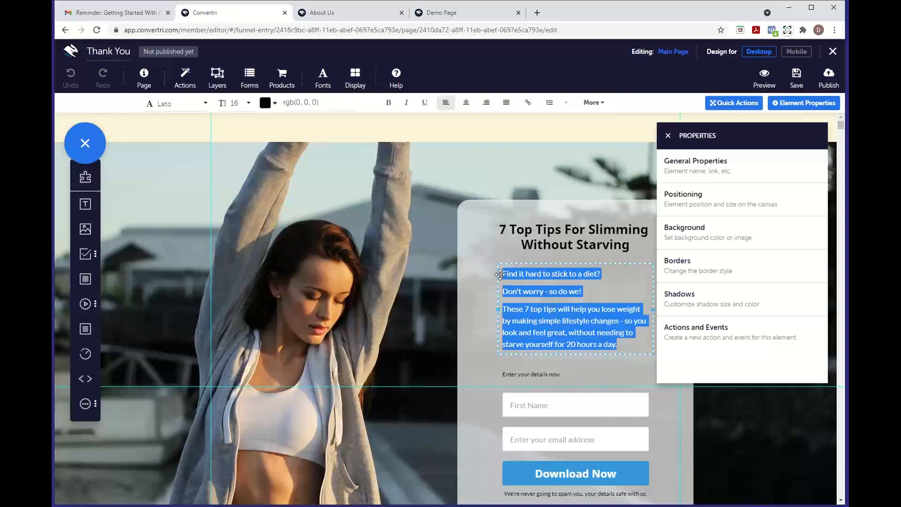
key("BackSpace")
type("Cli")
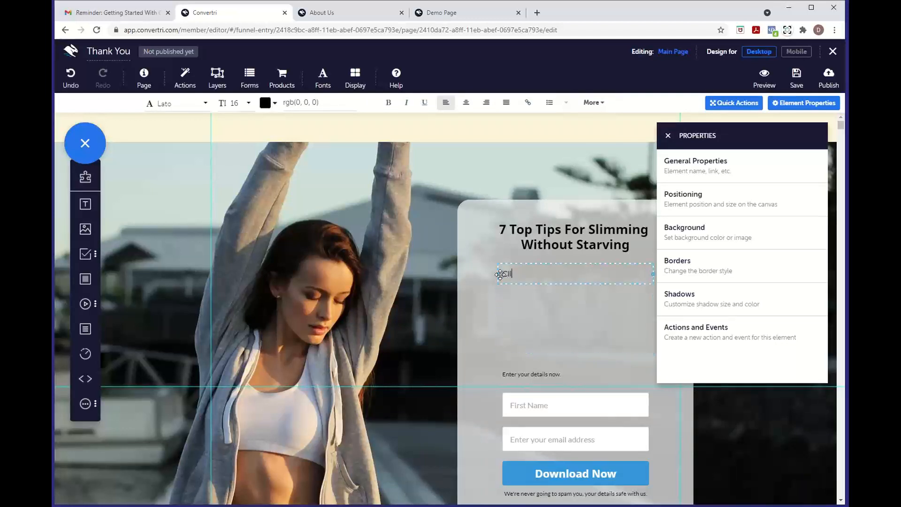
type("ck below to download your free duide!")
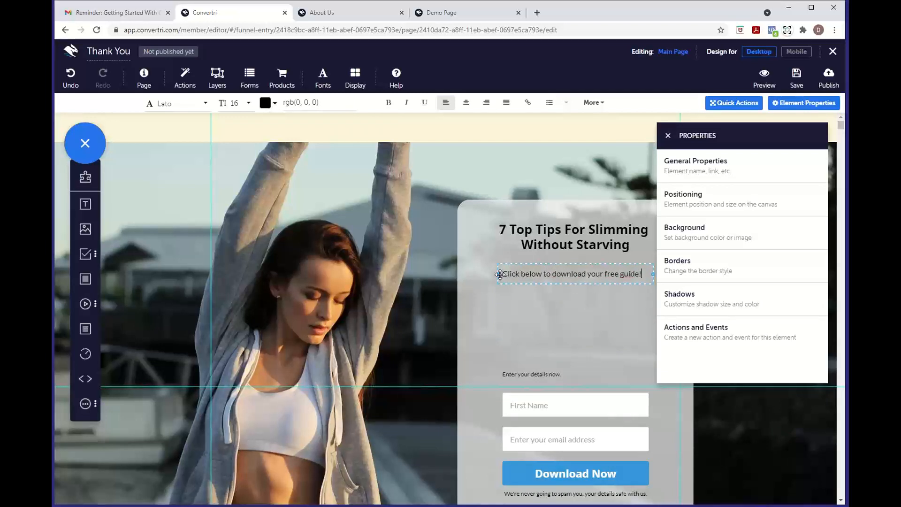
Delete the "Enter your details now." text element above the form fields.
left_click(535, 373)
key("Delete")
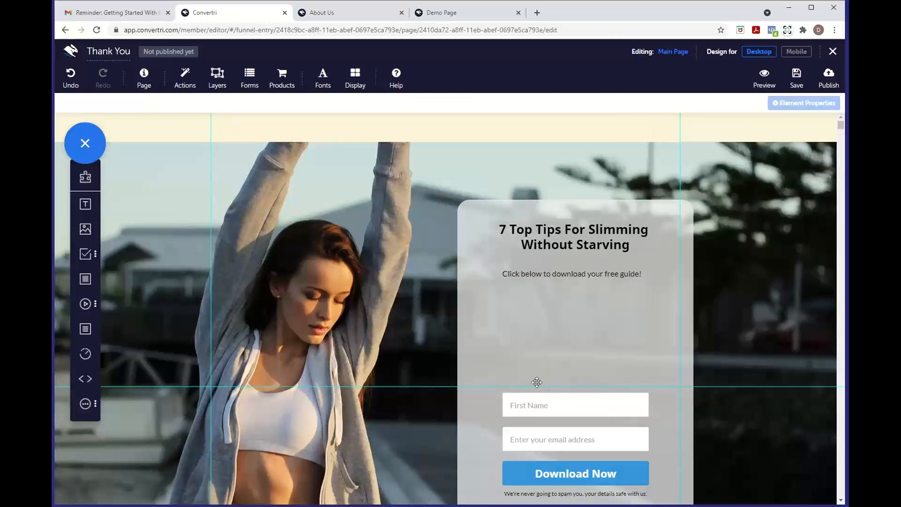
Delete the First Name field, the email address field and the no-spam note from the panel.
left_click(552, 404)
key("Delete")
left_click(568, 433)
key("Delete")
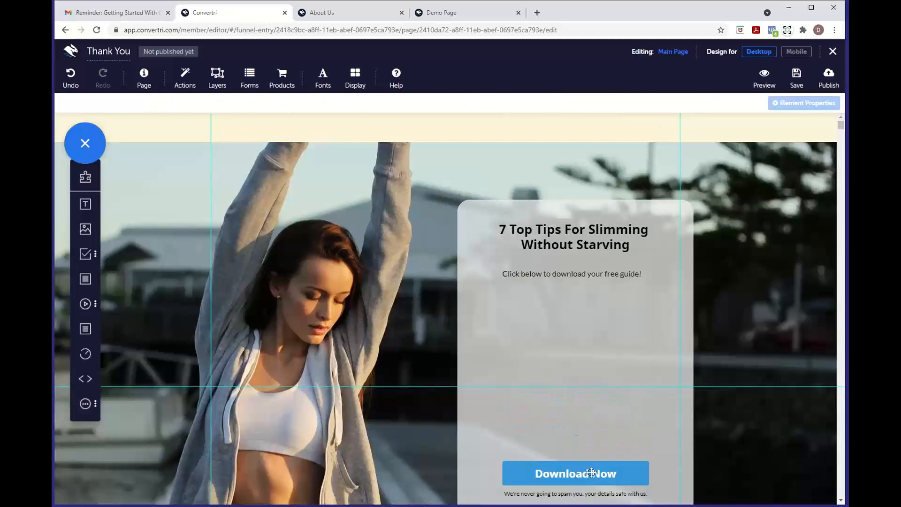
left_click(591, 472)
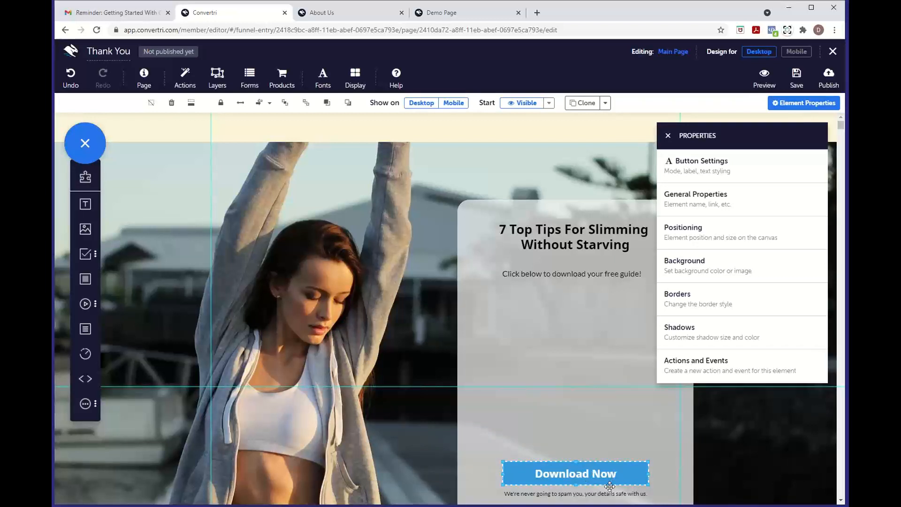
left_click(578, 493)
left_click(667, 486)
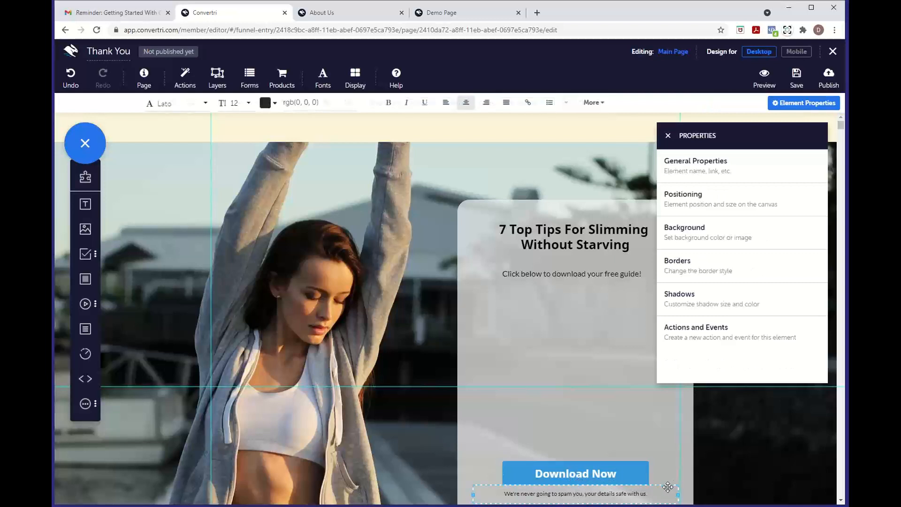
key("Delete")
Move the Download Now button up to about x 595, y 373, just beneath the body text.
left_click_drag(628, 475, 627, 308)
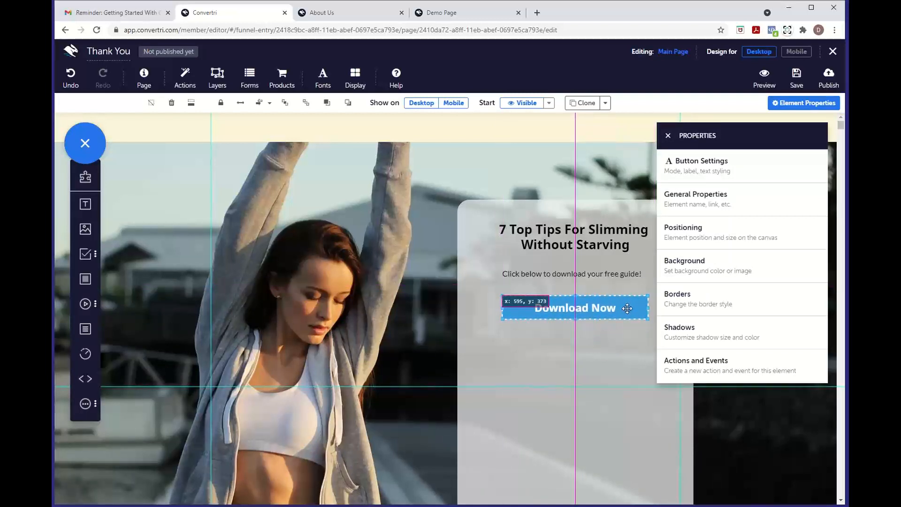
left_click_drag(628, 308, 628, 308)
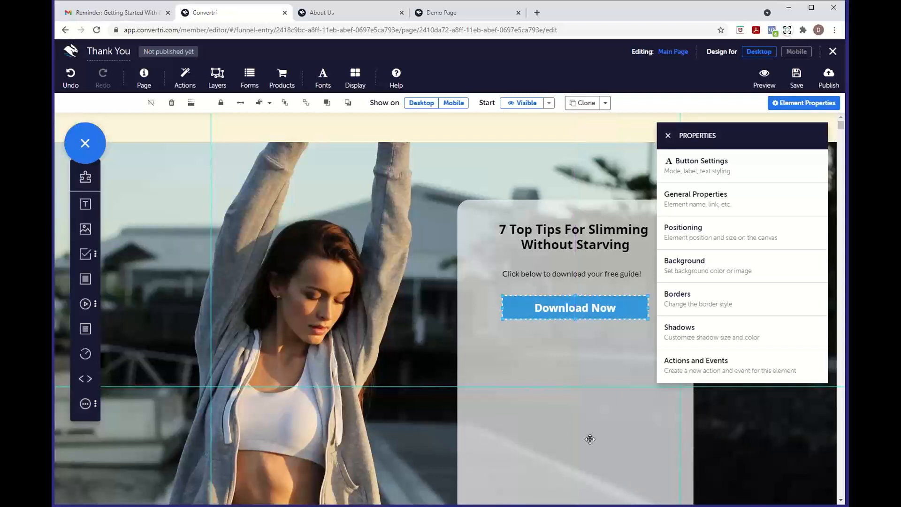
Shorten the translucent panel so it ends just below the Download Now button, and move the panel with its contents lower on the hero image.
left_click(589, 439)
scroll(589, 446, "down", 1)
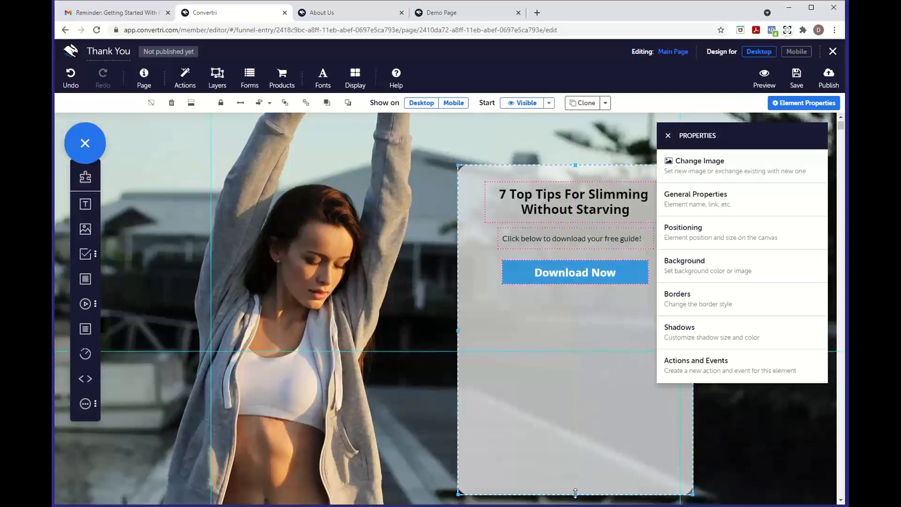
left_click_drag(575, 491, 571, 316)
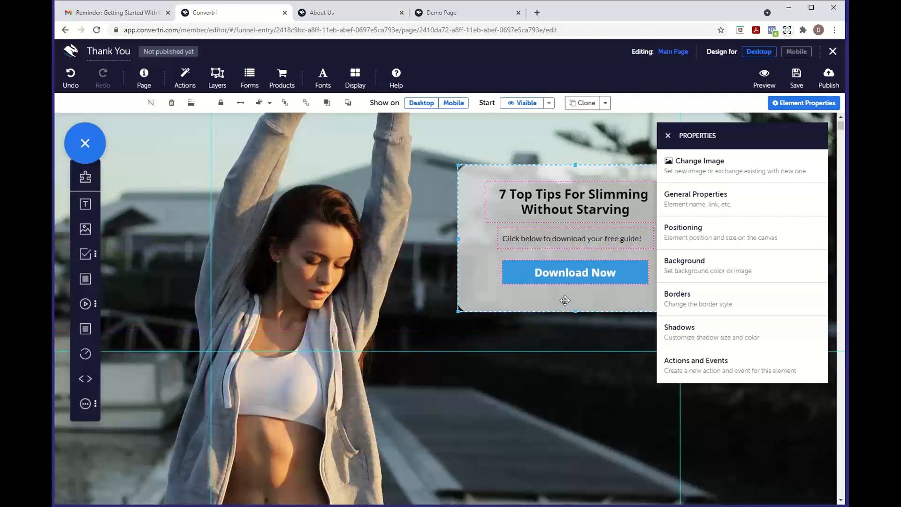
left_click_drag(566, 303, 565, 395)
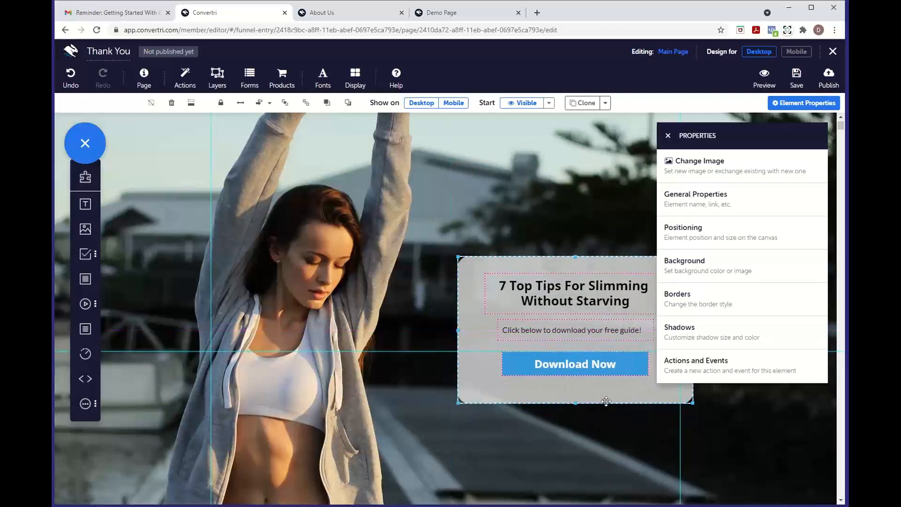
Set the Download Now button's mode to Download and choose "7 top tips.pdf" from the file library as its download file.
left_click(630, 372)
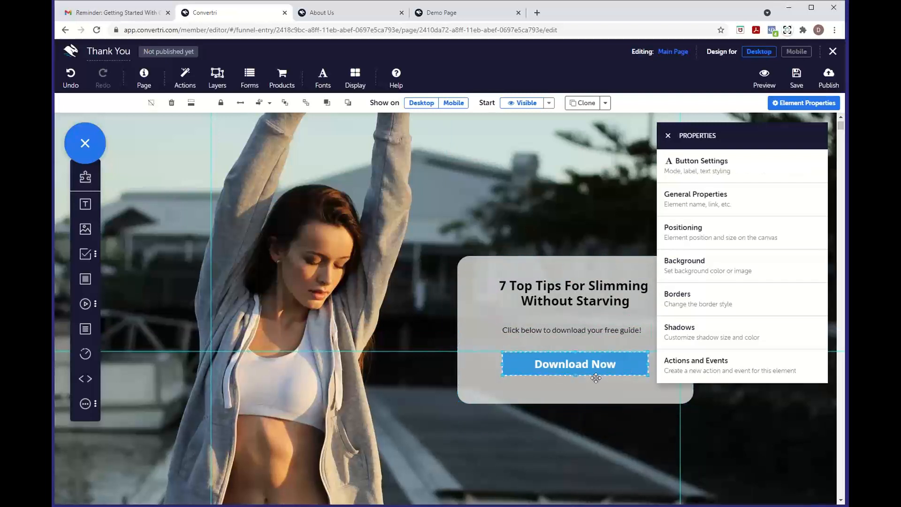
left_click(740, 172)
left_click(703, 198)
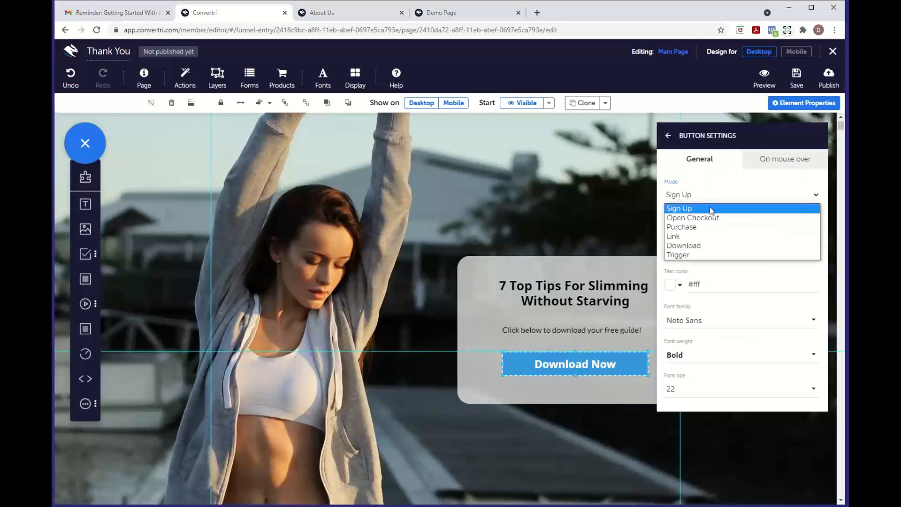
left_click(703, 246)
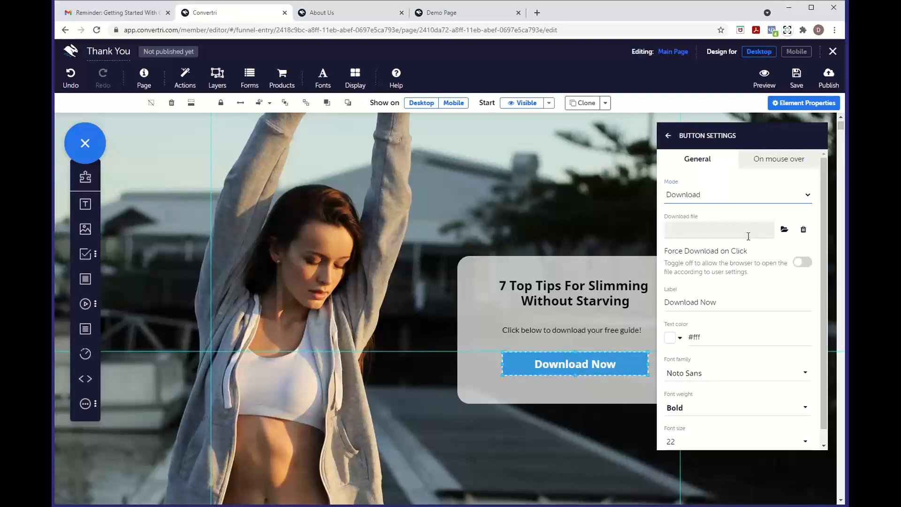
left_click(784, 229)
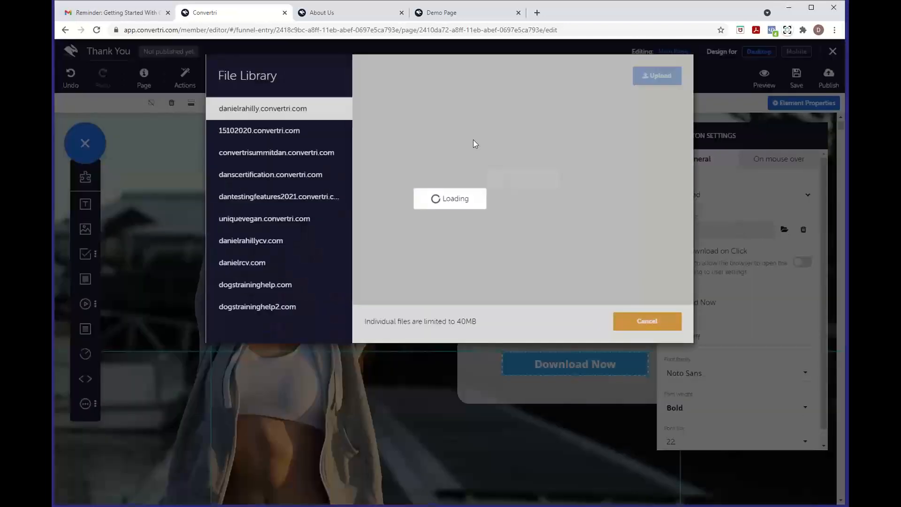
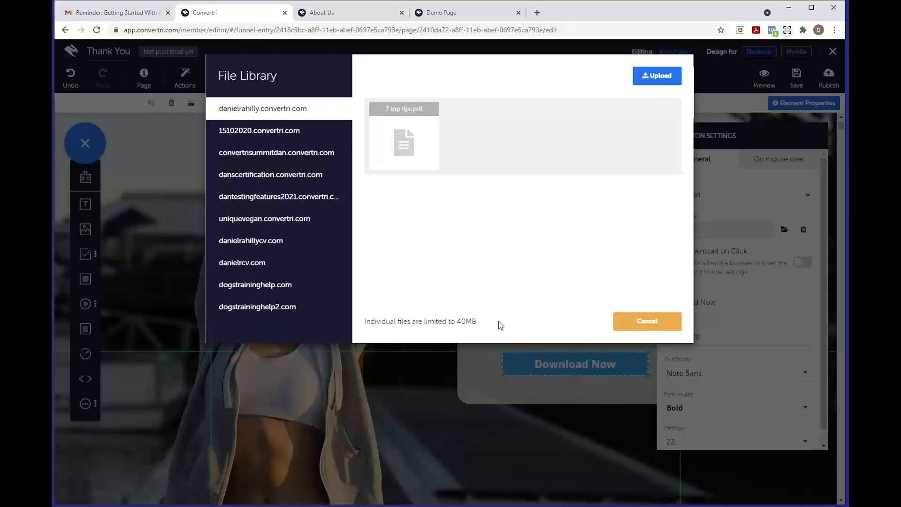
left_click(420, 158)
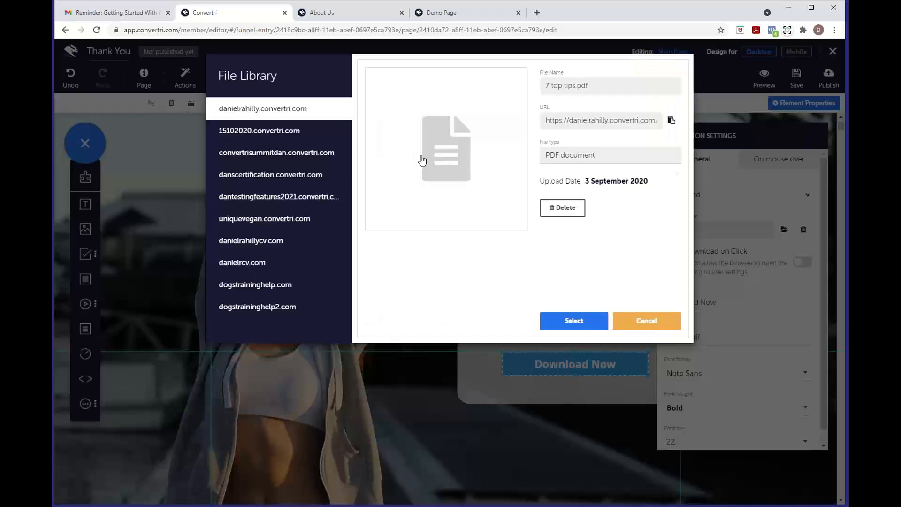
left_click(581, 323)
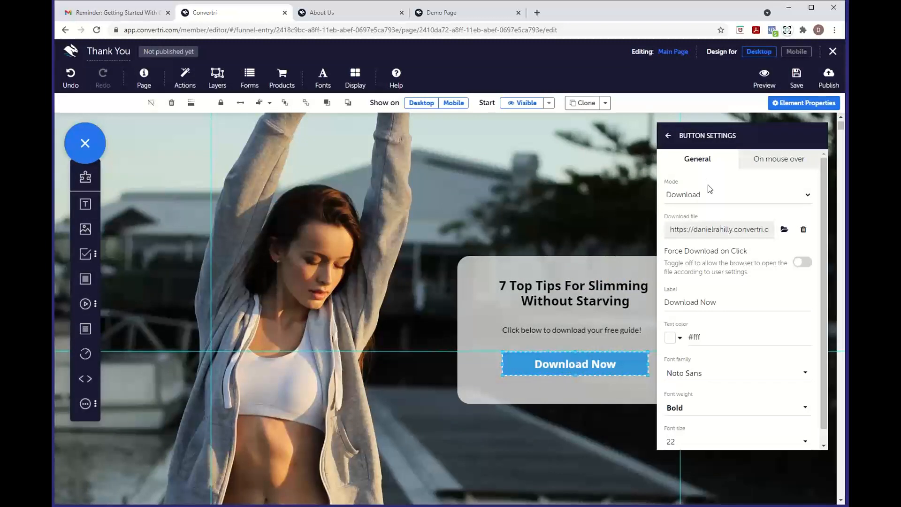
left_click(669, 136)
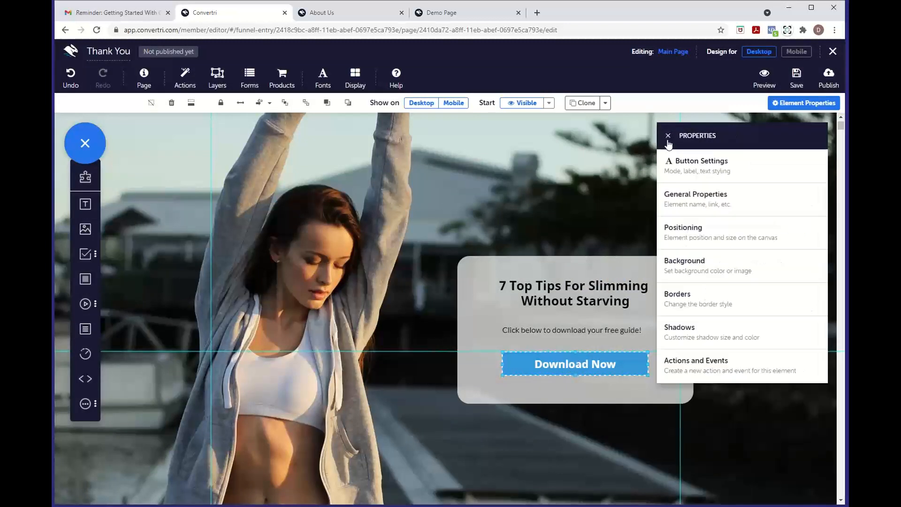
Open the background color picker for the Download Now button.
left_click(721, 272)
left_click(673, 199)
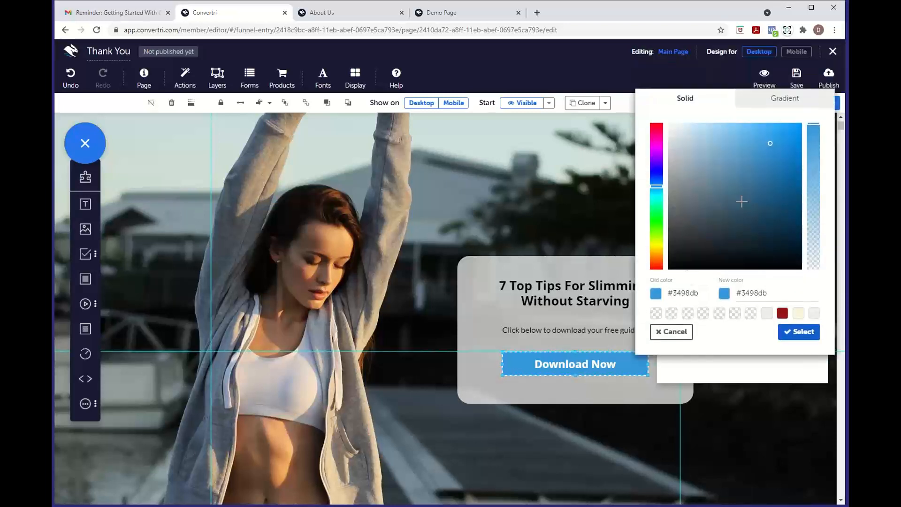
Change the Download Now button's background to dark green, rgb(28, 122, 47), and close its properties.
left_click(656, 216)
left_click(755, 191)
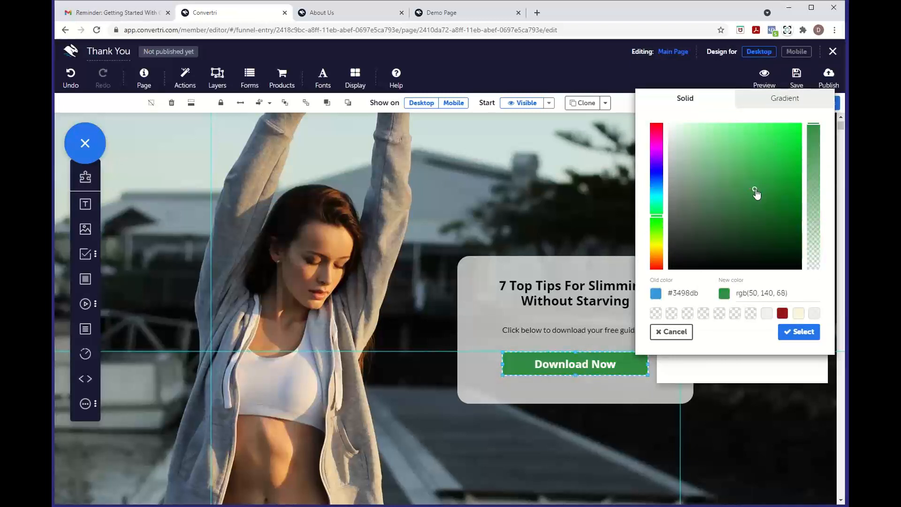
left_click_drag(755, 191, 771, 200)
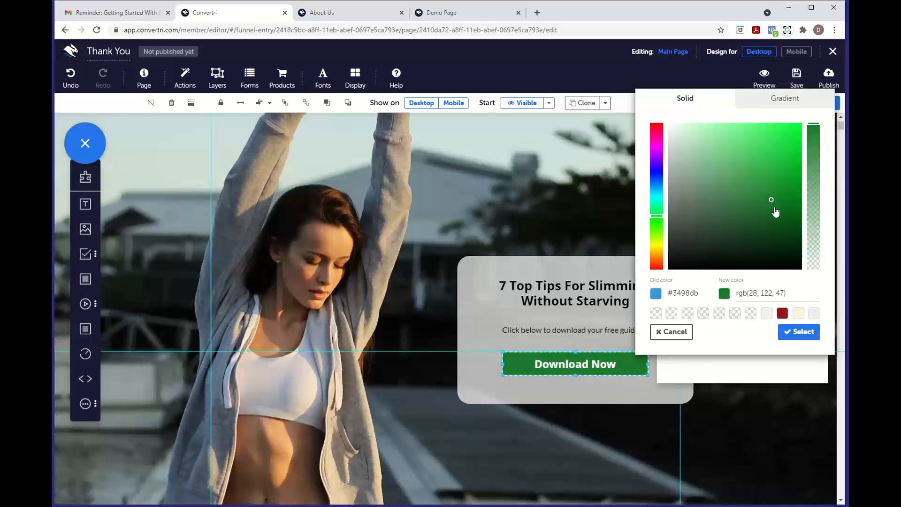
left_click(807, 336)
left_click(669, 136)
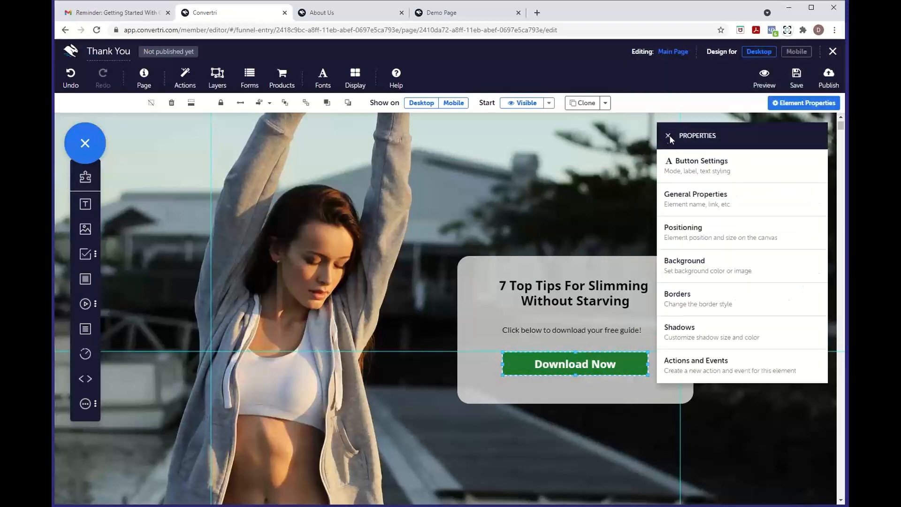
Publish the Thank You page with the path thank-you.
left_click(828, 77)
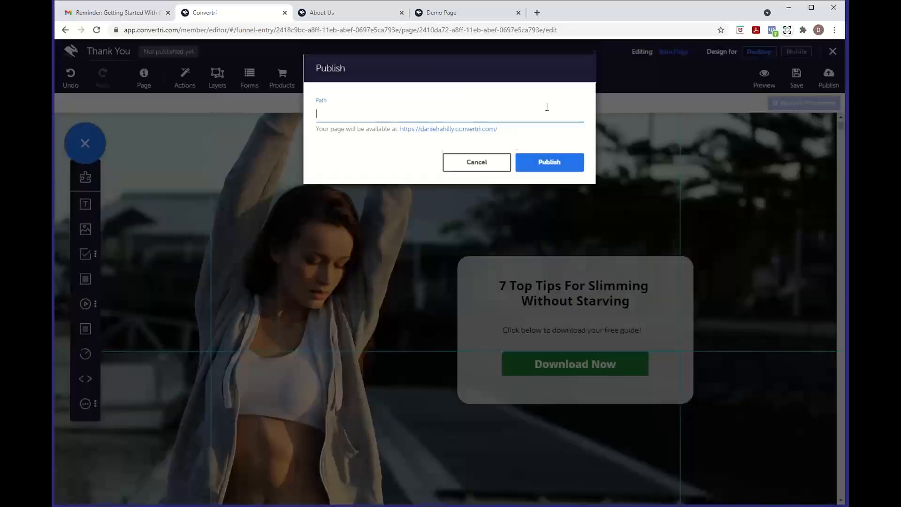
type("thank-you")
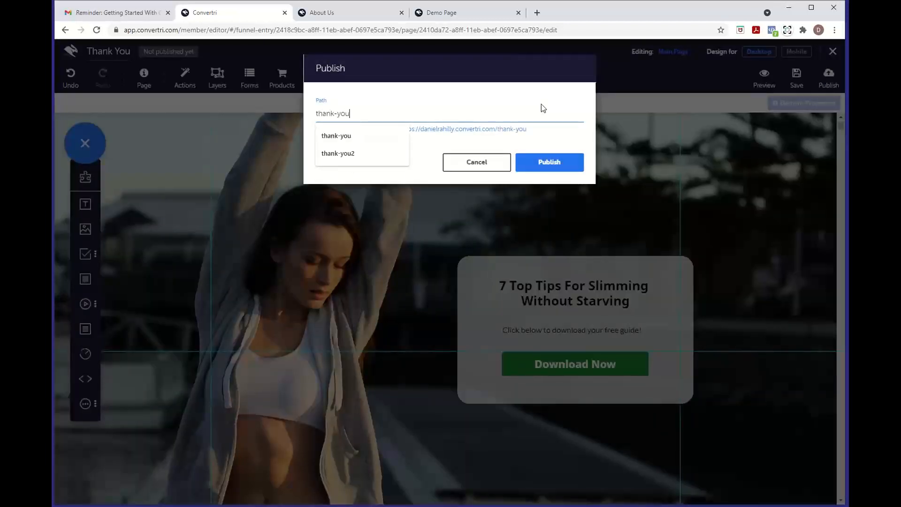
left_click(537, 138)
left_click(545, 161)
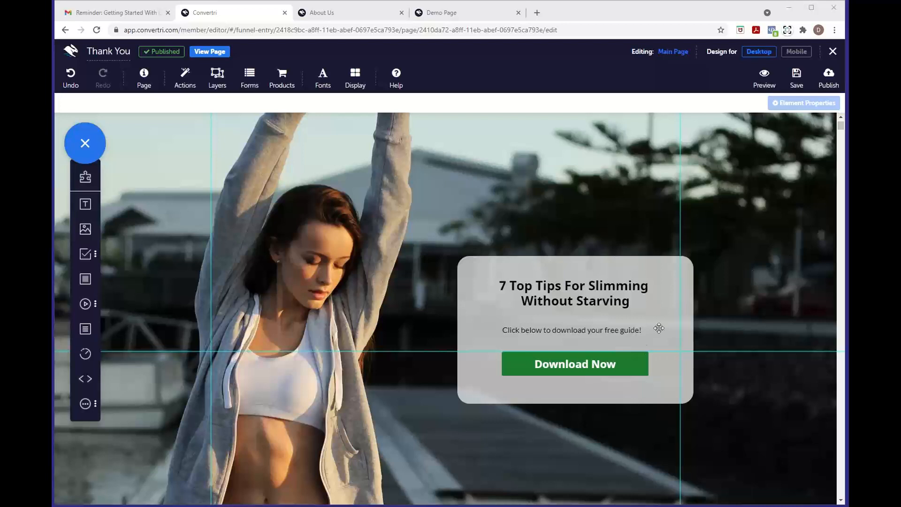
Inspect the Download Now button's mode and download file settings.
double_click(635, 361)
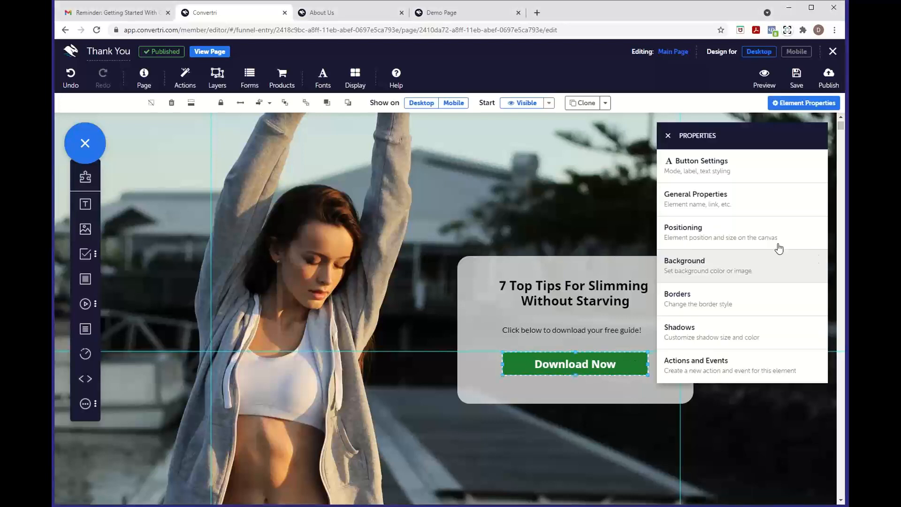
left_click(760, 171)
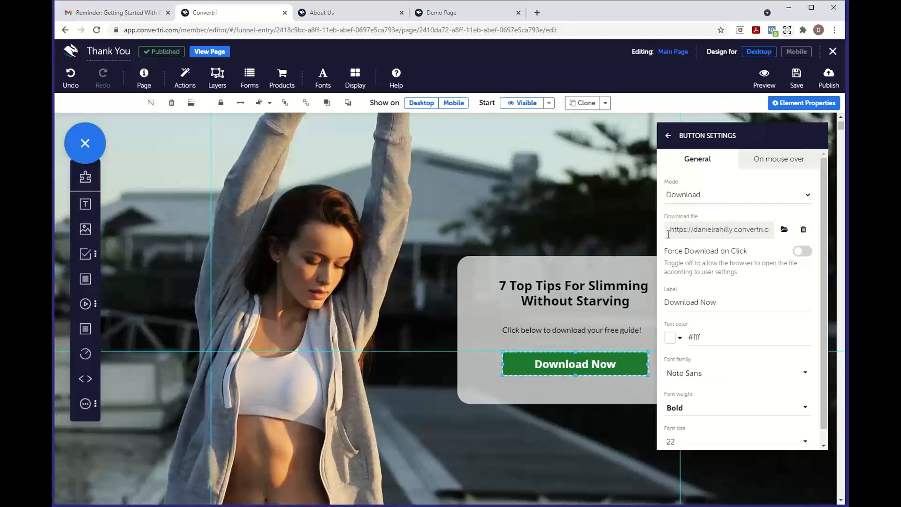
Return to the funnel overview, link the Opt In page to the Thank You page with an arrow, and reposition the Thank You card.
left_click(828, 57)
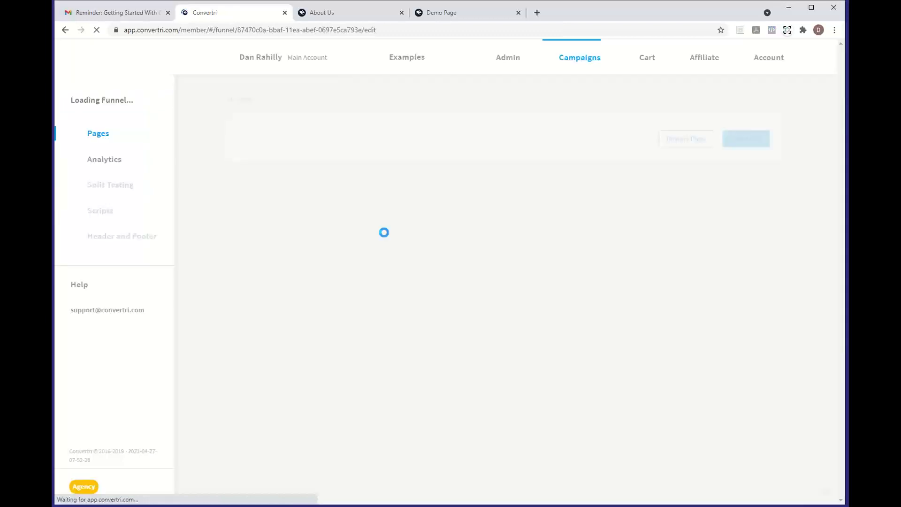
mouse_move(303, 240)
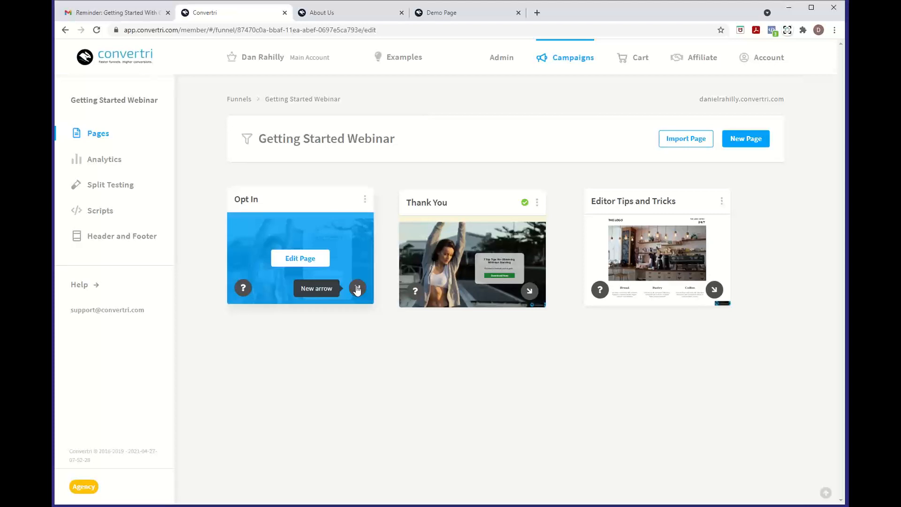
left_click_drag(358, 290, 503, 260)
mouse_move(473, 207)
left_mouse_down()
mouse_move(498, 208)
mouse_move(487, 206)
left_mouse_up()
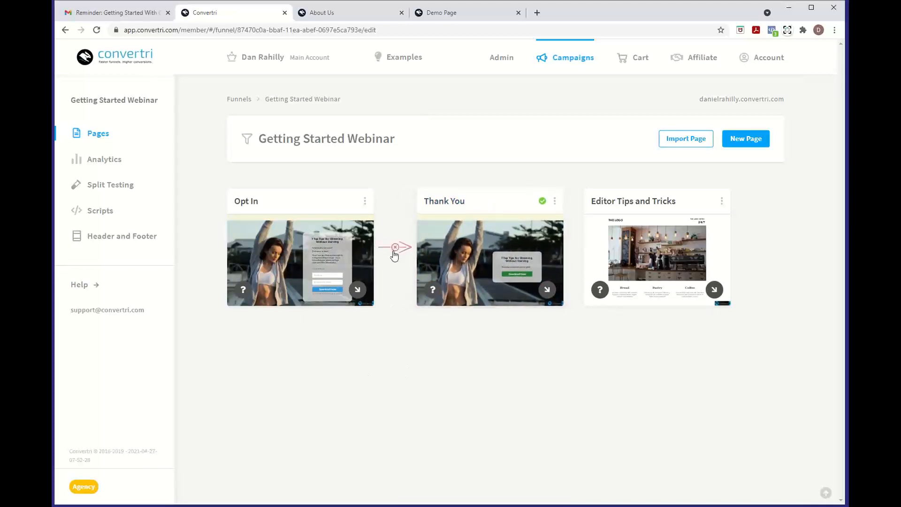
Open the Opt In page for editing and bring up its form configuration.
mouse_move(315, 254)
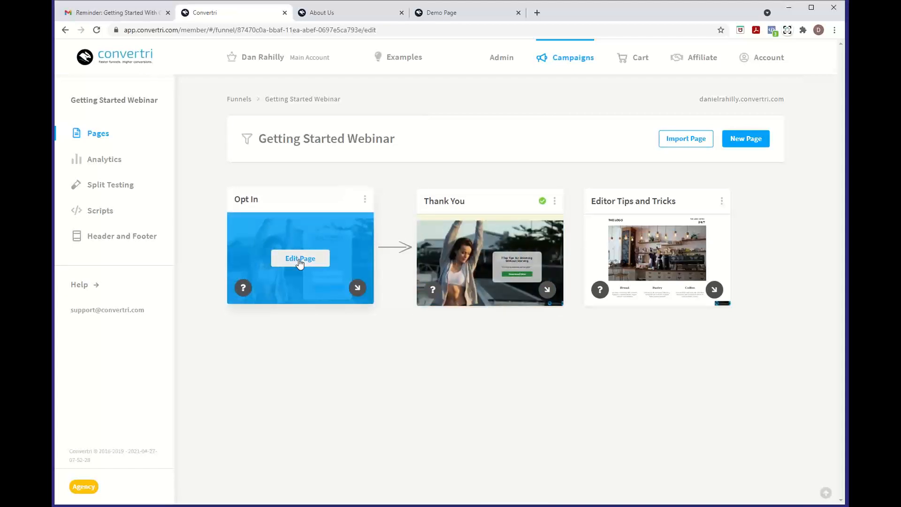
mouse_move(486, 234)
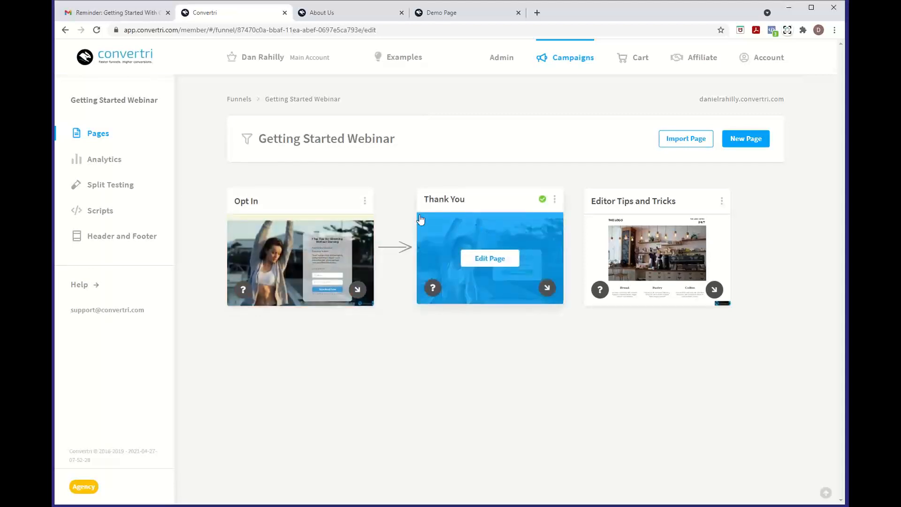
left_click(322, 254)
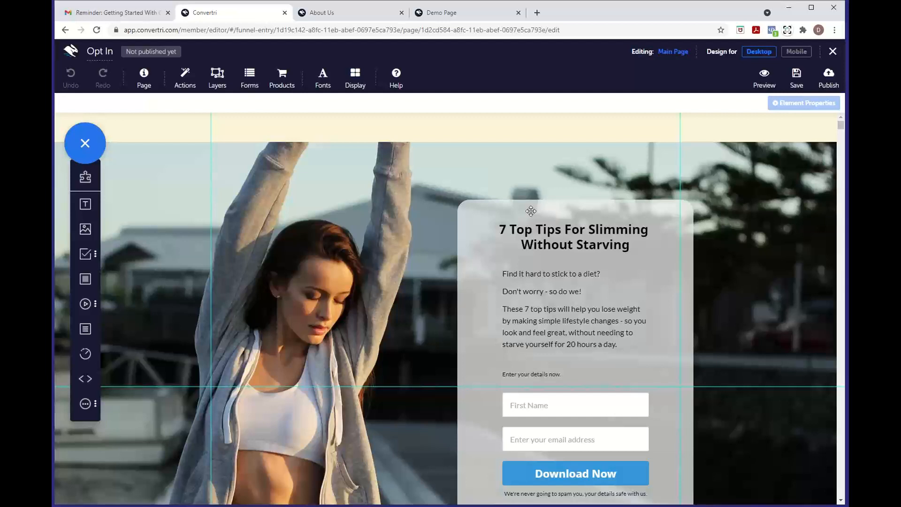
left_click(248, 89)
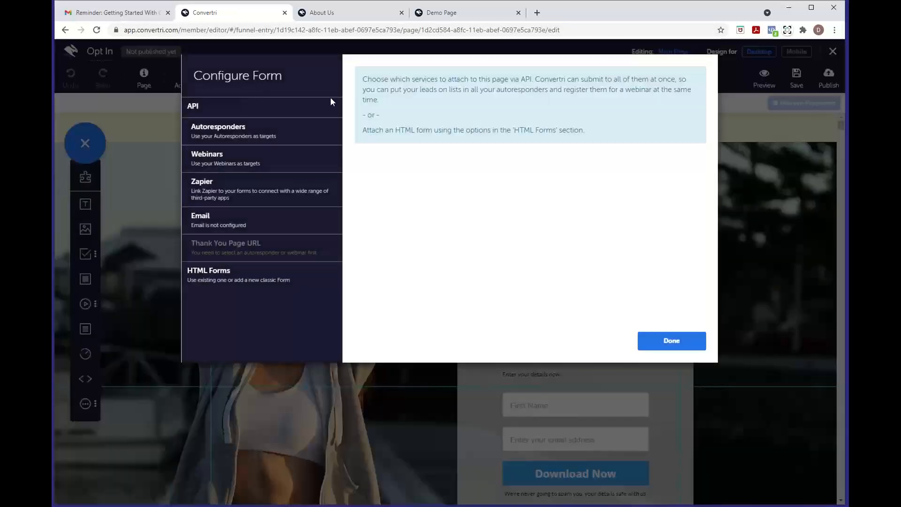
Attach the MailChimp autoresponder to the form with Dogs Training Help as the target list.
left_click(268, 133)
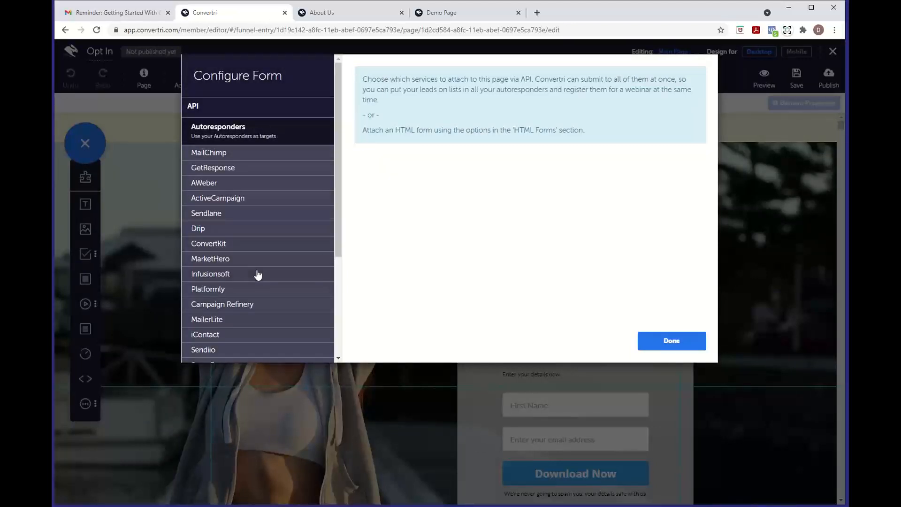
scroll(257, 269, "down", 2)
scroll(260, 271, "up", 1)
scroll(259, 271, "up", 1)
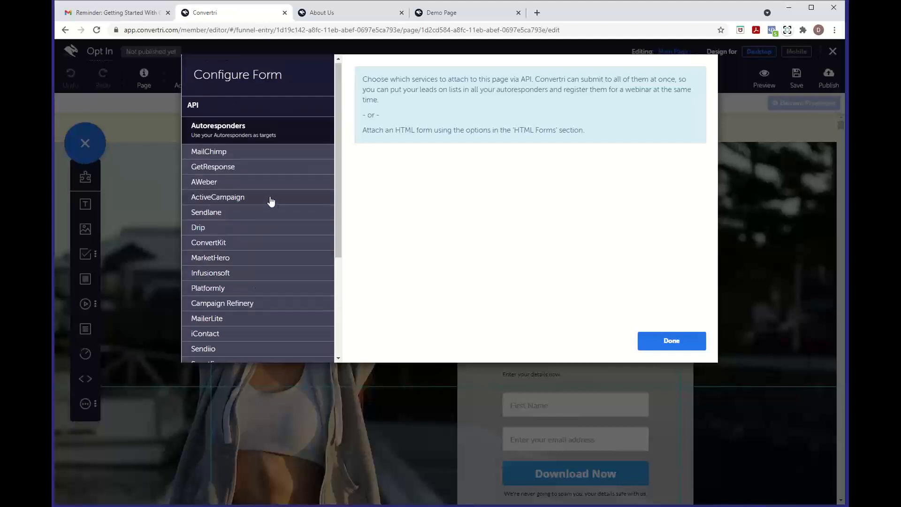
left_click(256, 153)
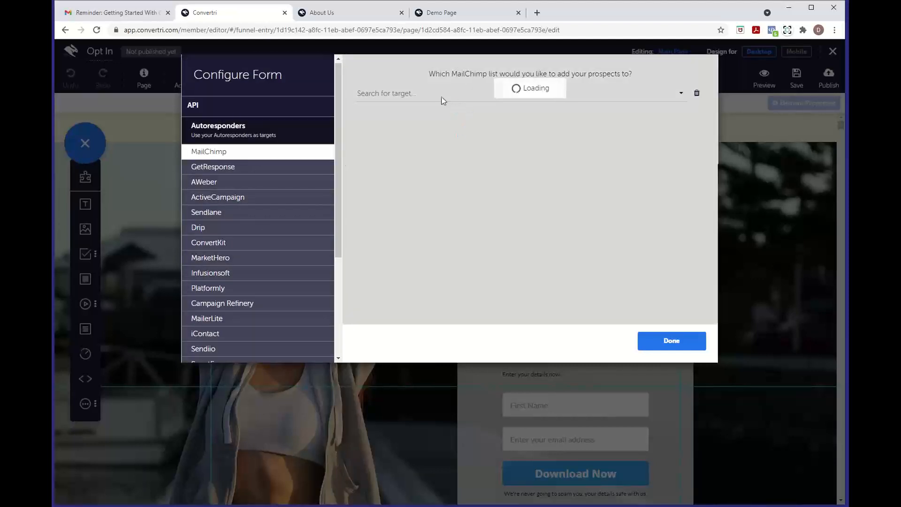
left_click(420, 93)
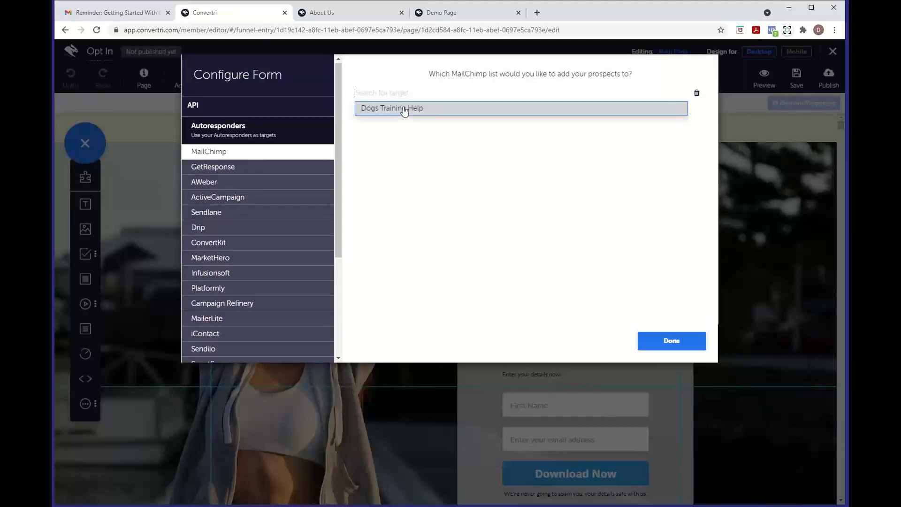
left_click(404, 109)
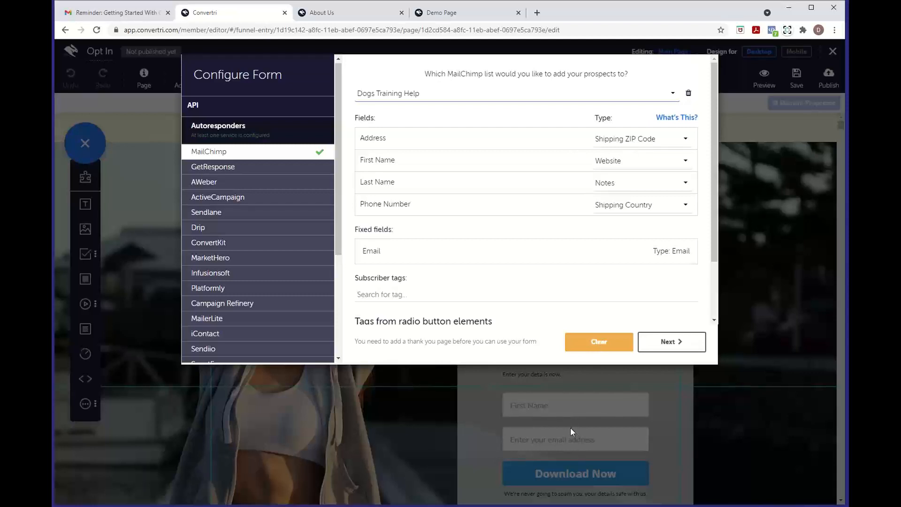
Map the MailChimp First Name field to the First Name type and proceed to the thank you page redirect settings.
left_click(610, 162)
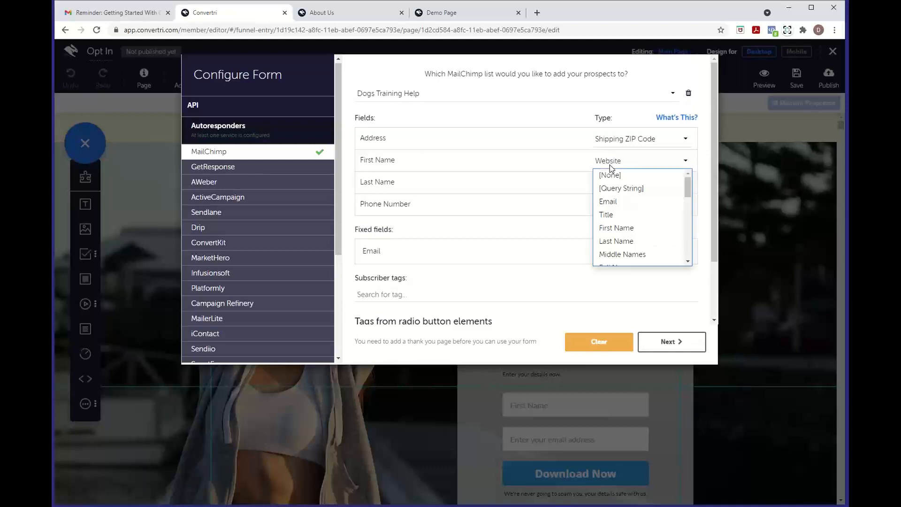
left_click(629, 229)
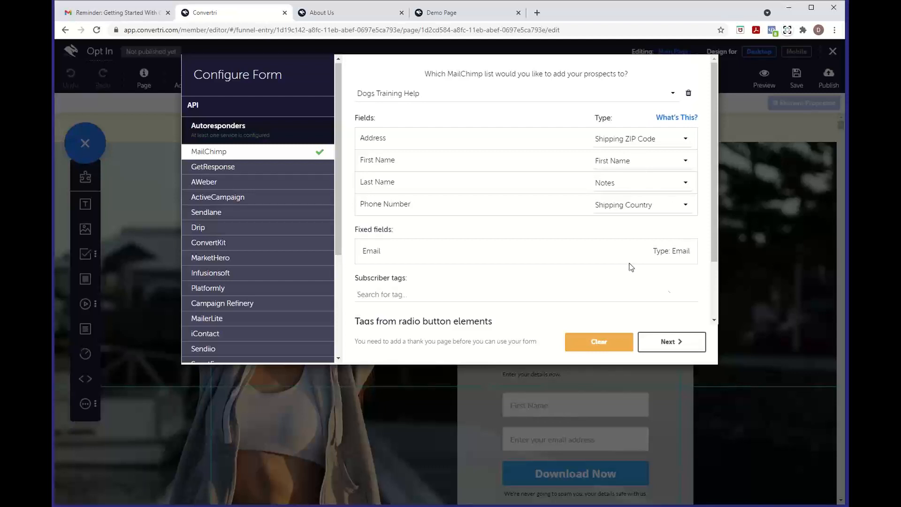
left_click(671, 345)
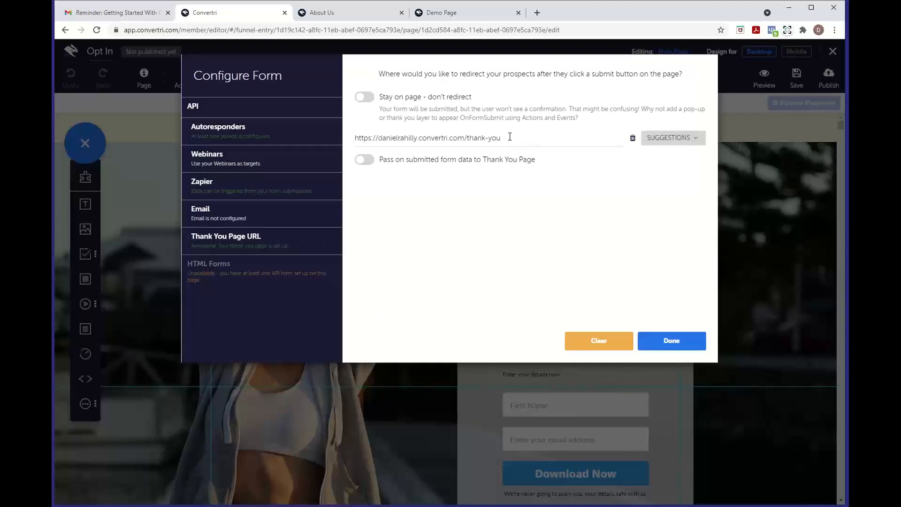
Check the suggested redirect pages, keep the Thank You page URL, and finish the form configuration.
left_click(667, 137)
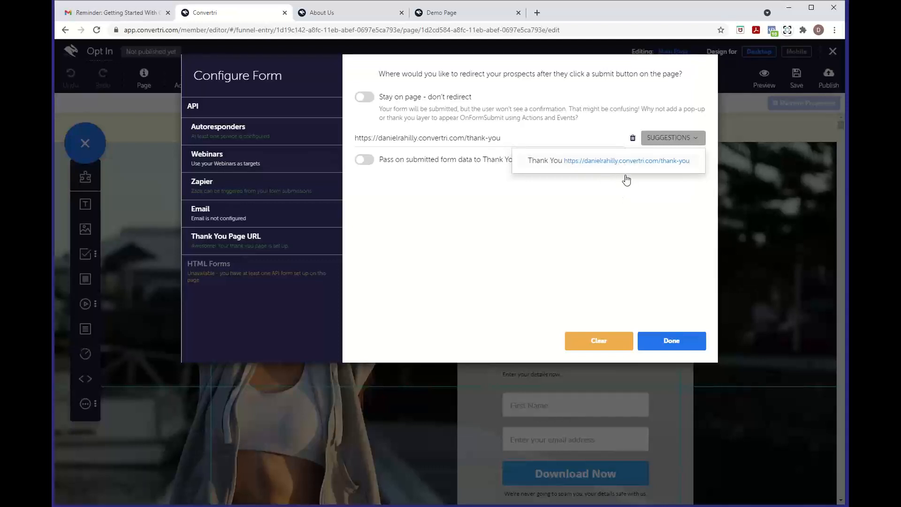
left_click(625, 201)
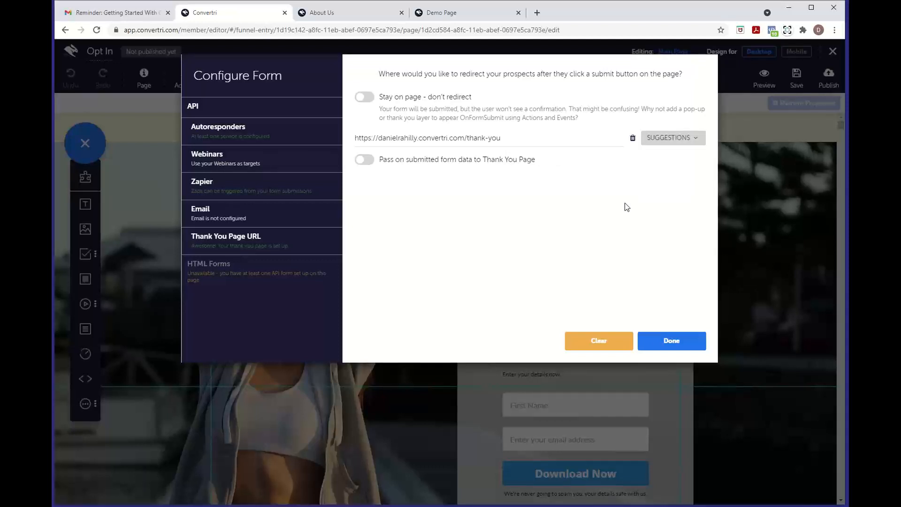
left_click(670, 342)
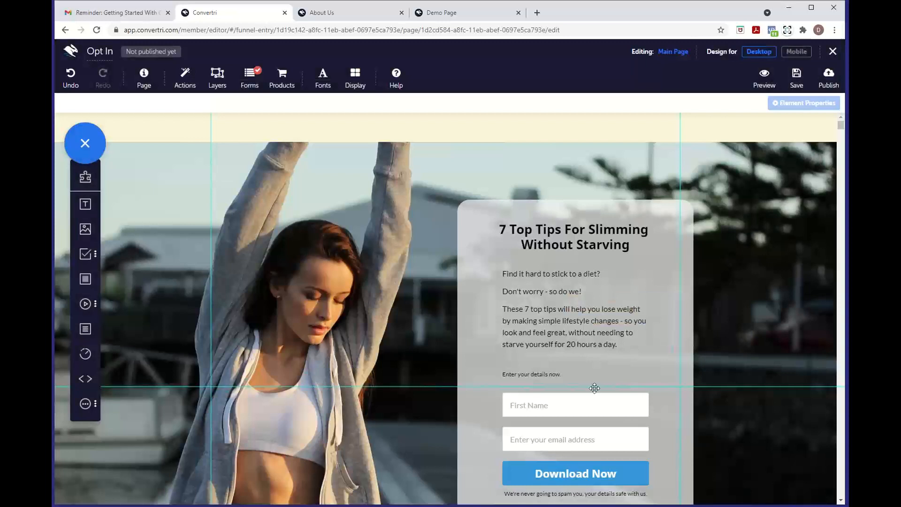
Inspect the First Name input's form field settings, including its assigned field type and validation.
left_click(567, 404)
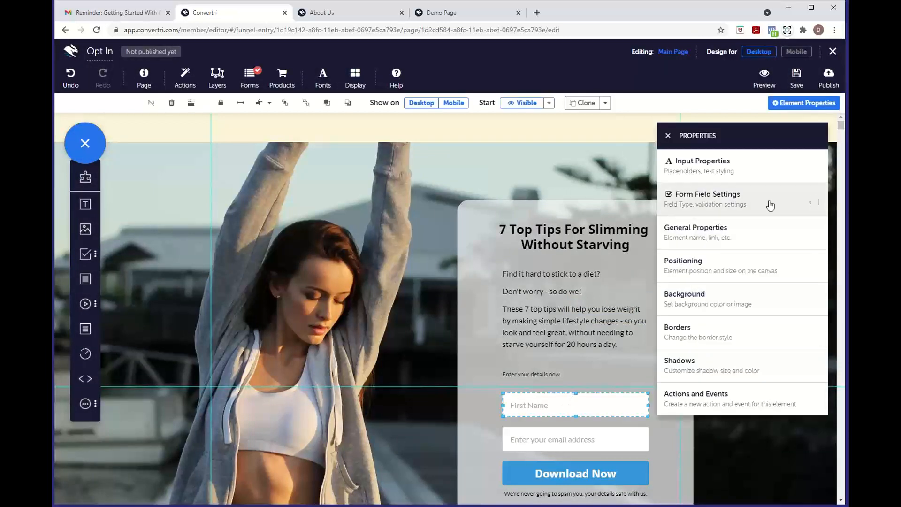
left_click(741, 209)
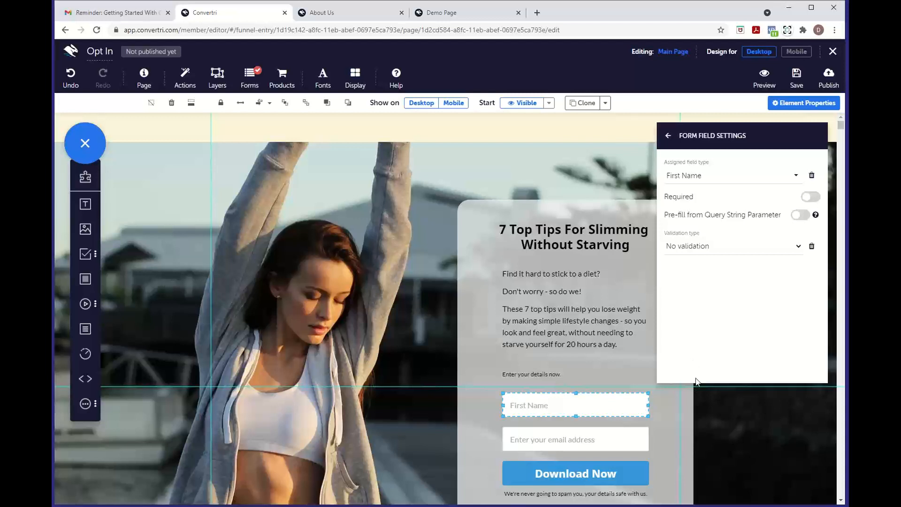
left_click(700, 397)
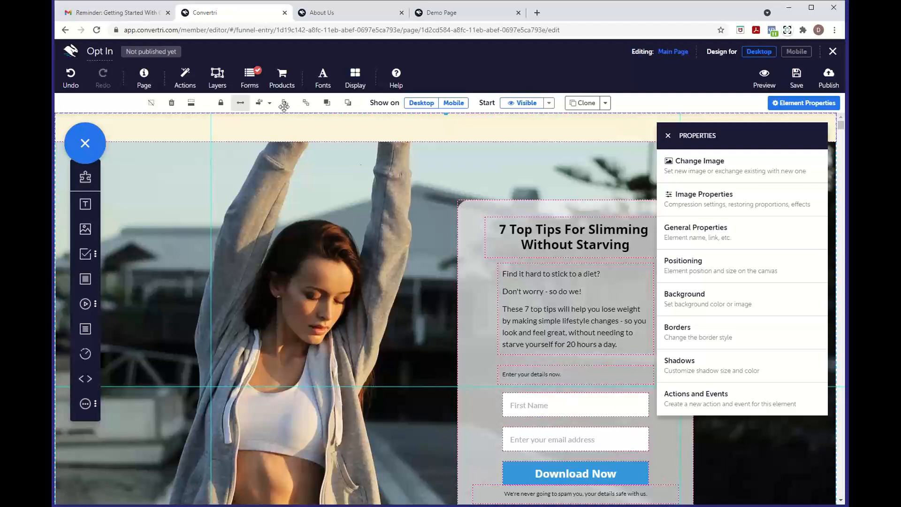
Review the services attached to the Opt In form, then close the configuration and the element properties.
left_click(249, 79)
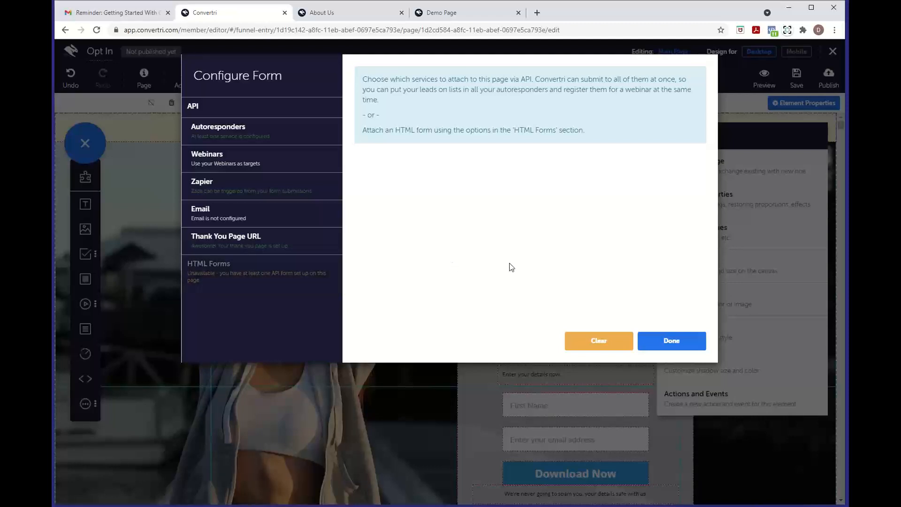
left_click(687, 342)
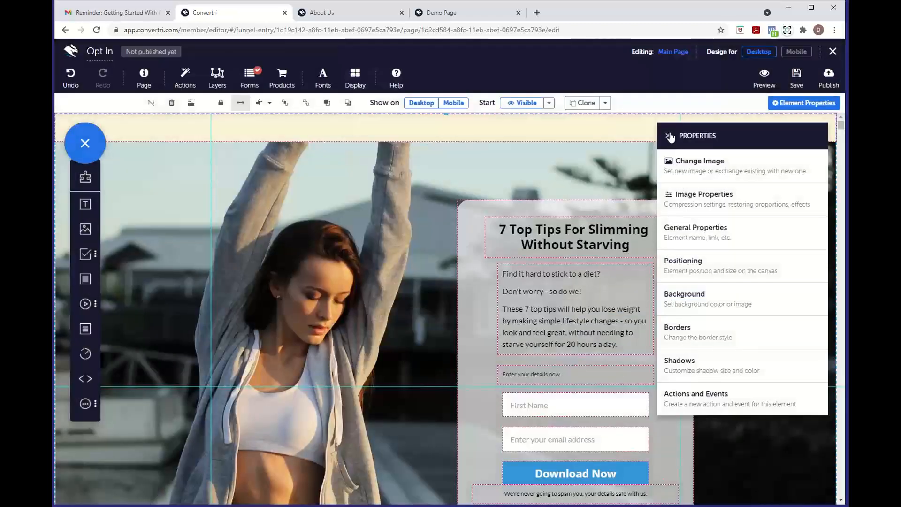
left_click(668, 135)
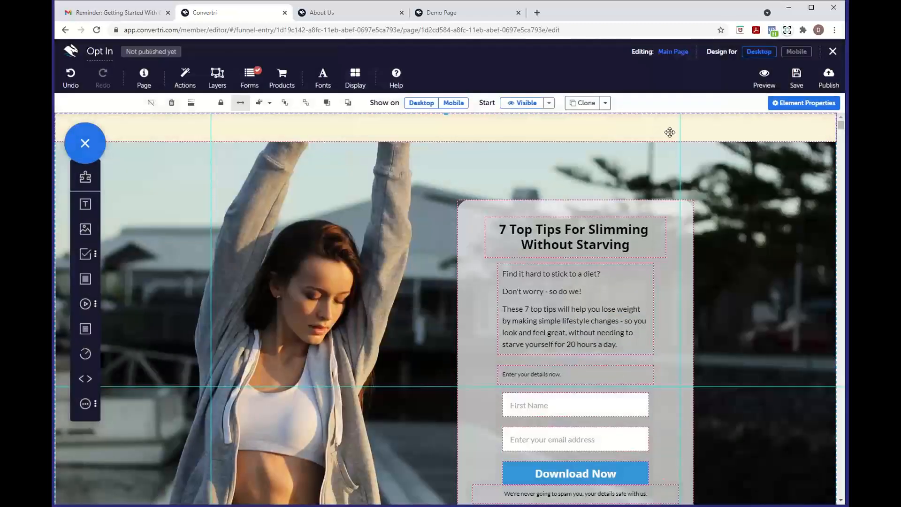
Publish the Opt In page with the path optin and open the live page.
left_click(820, 87)
type("optin")
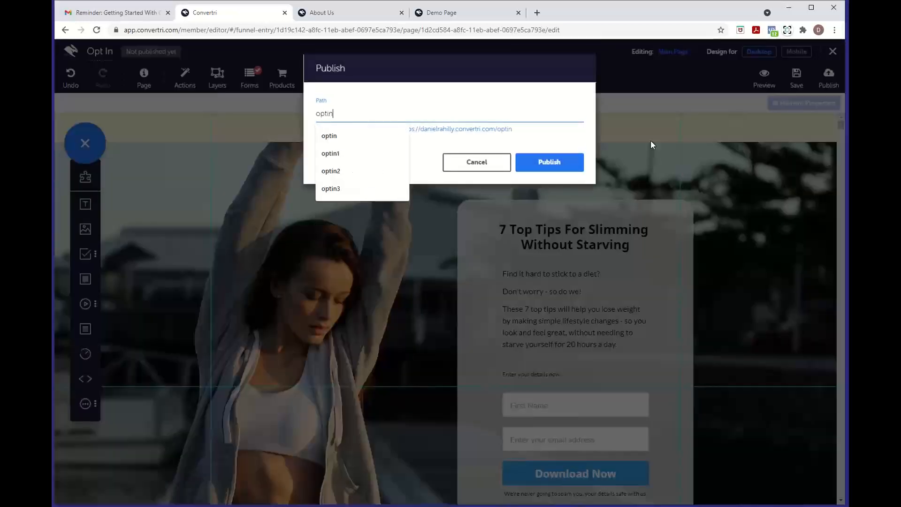
left_click(572, 164)
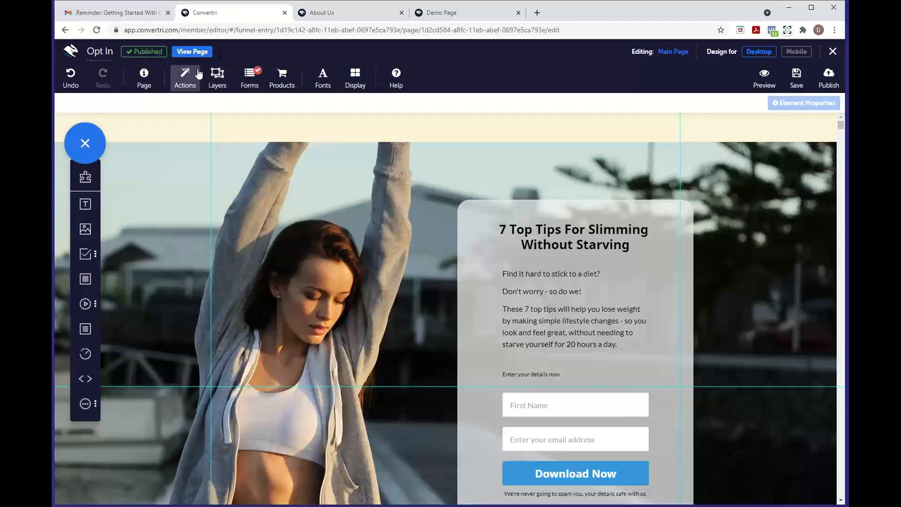
left_click(200, 54)
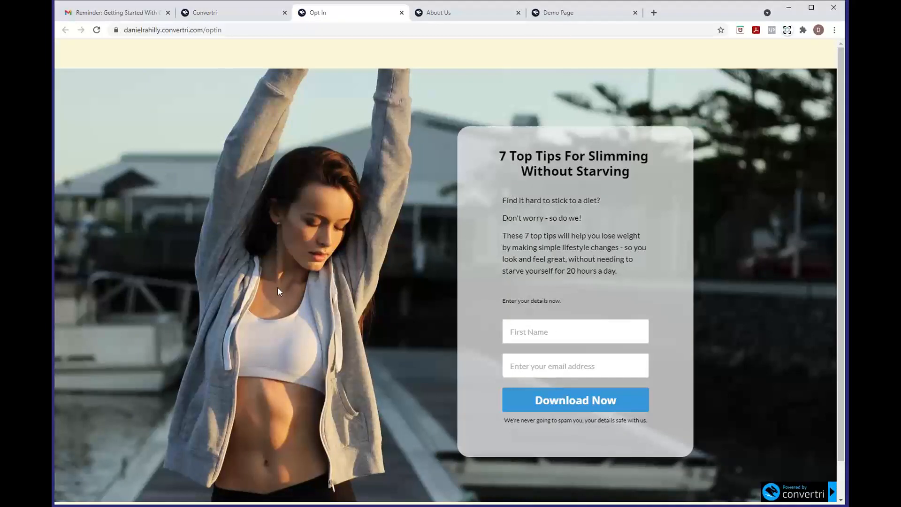
Submit the live Opt In form with a first name and email address, and return to the funnel overview.
left_click(559, 328)
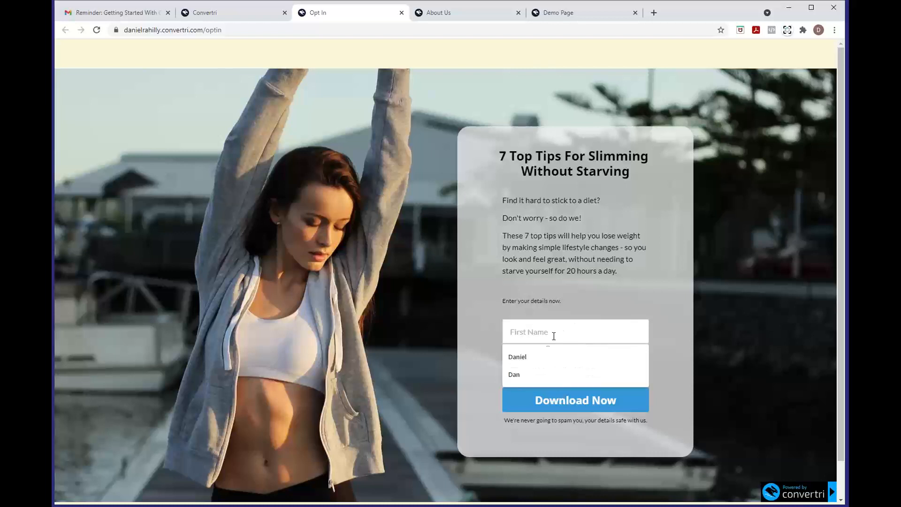
left_click(543, 355)
left_click(540, 365)
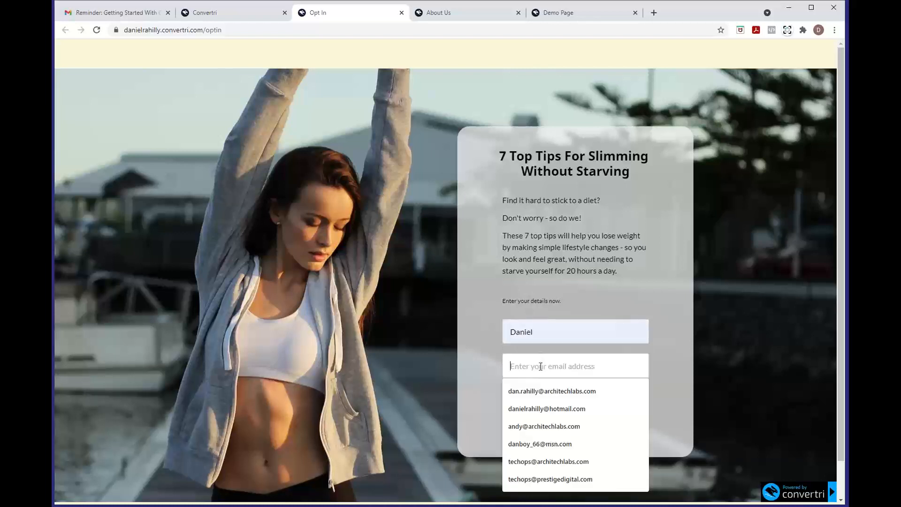
left_click(551, 392)
left_click(597, 400)
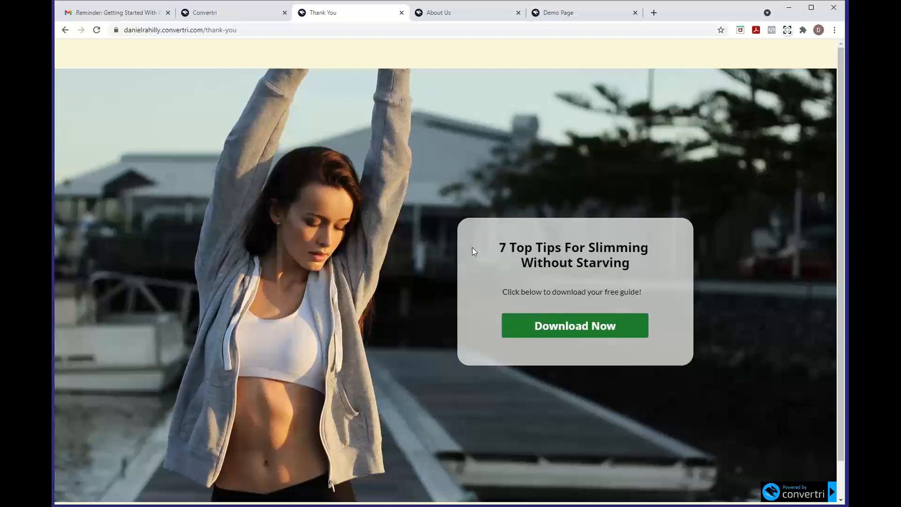
left_click(251, 13)
left_click(833, 51)
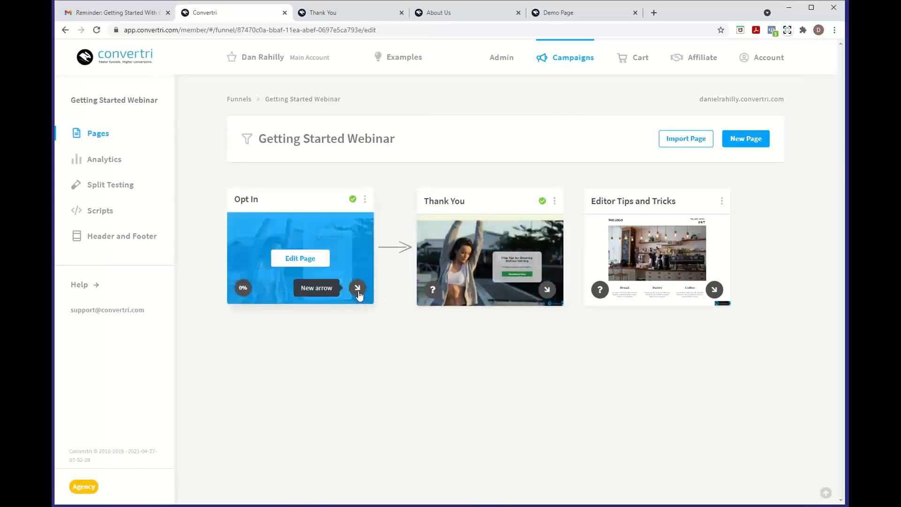
Connect the Opt In page to the Editor Tips and Tricks page with a new arrow and move that page below the others.
left_click_drag(357, 289, 440, 398)
left_click_drag(373, 332, 681, 256)
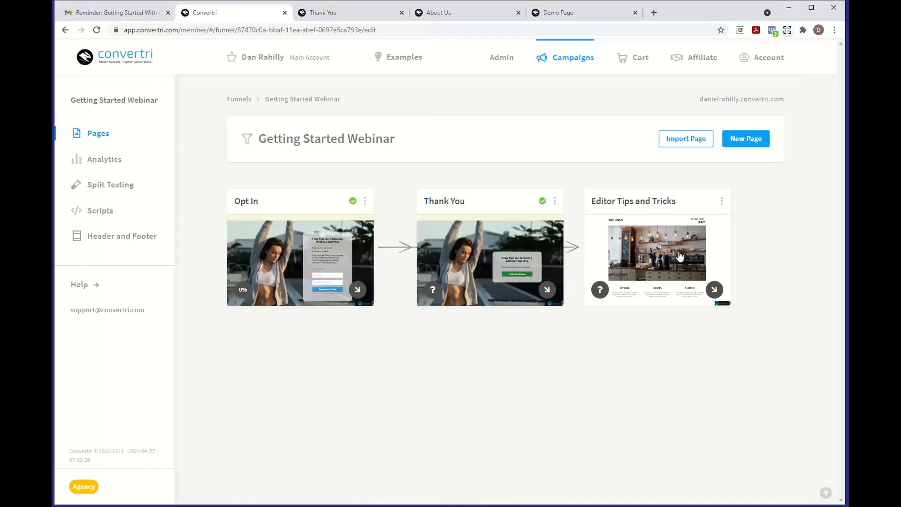
left_click_drag(609, 284, 428, 397)
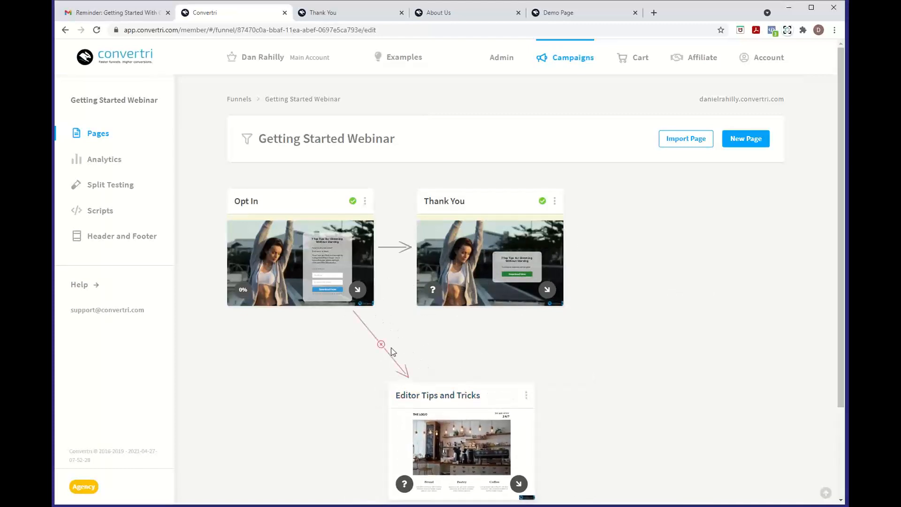
Delete the arrow from Opt In to Editor Tips and Tricks and place that page back beside Thank You.
left_click(382, 348)
left_click_drag(483, 389, 719, 200)
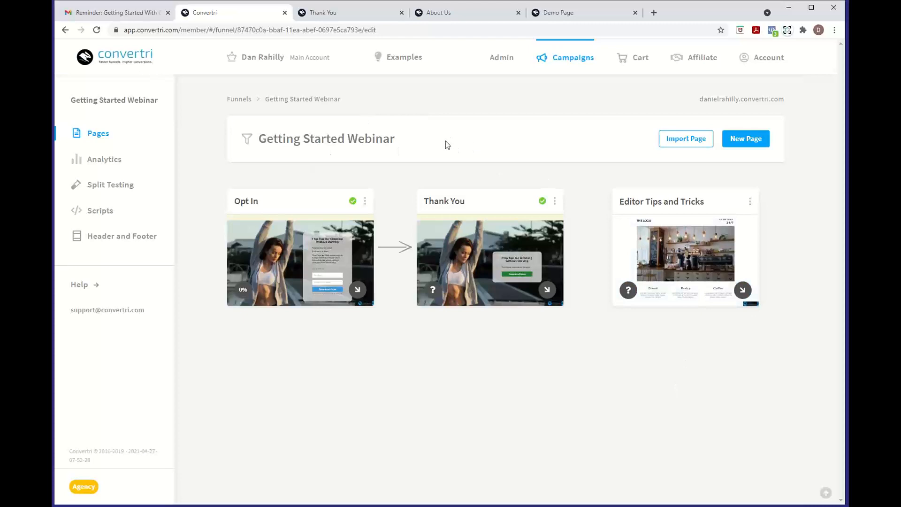
Start a new funnel page and search the templates for "gym", looking through the GymX designs.
left_click(752, 142)
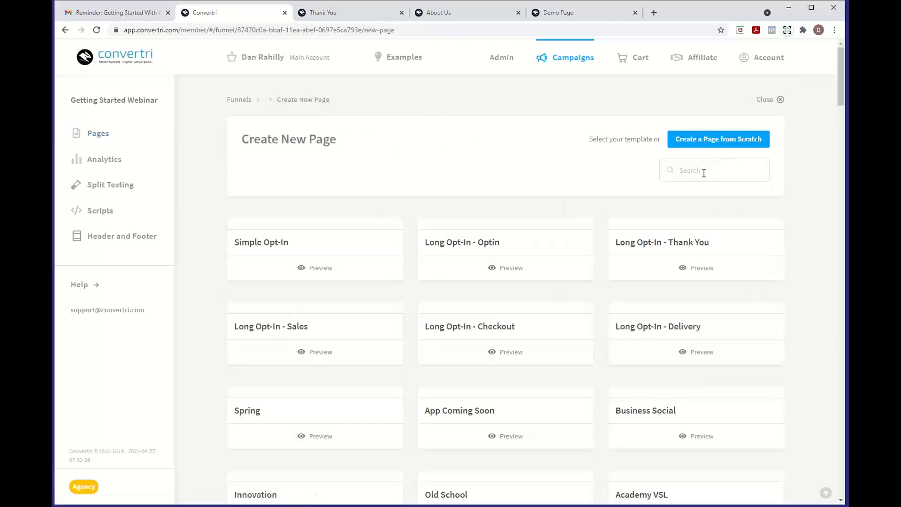
left_click(702, 170)
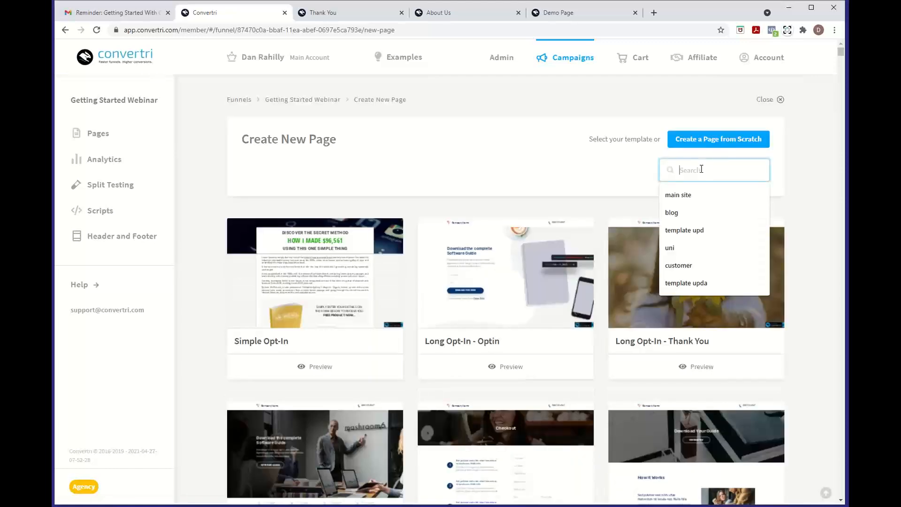
type("gym")
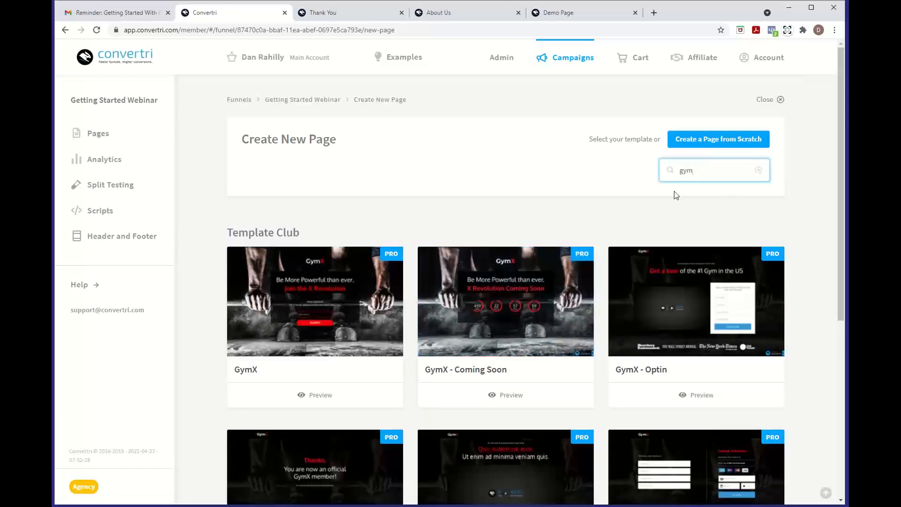
scroll(528, 211, "down", 6)
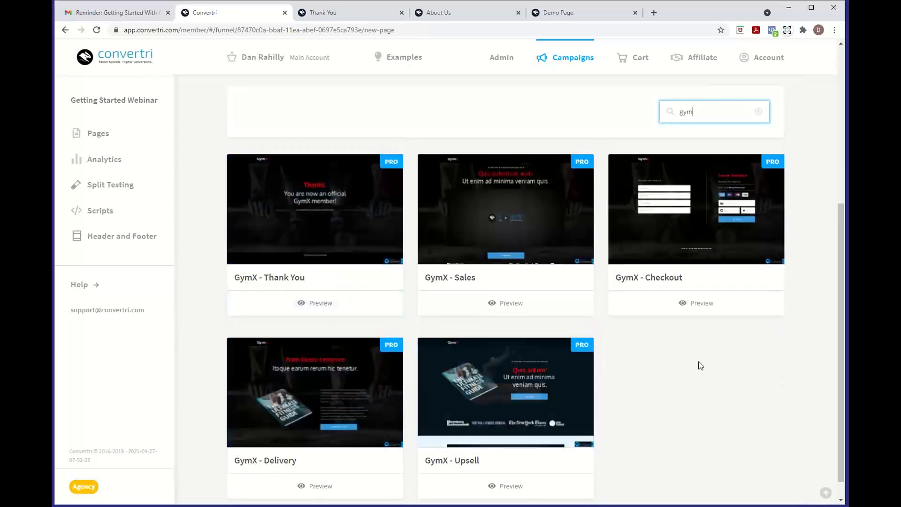
scroll(701, 364, "up", 5)
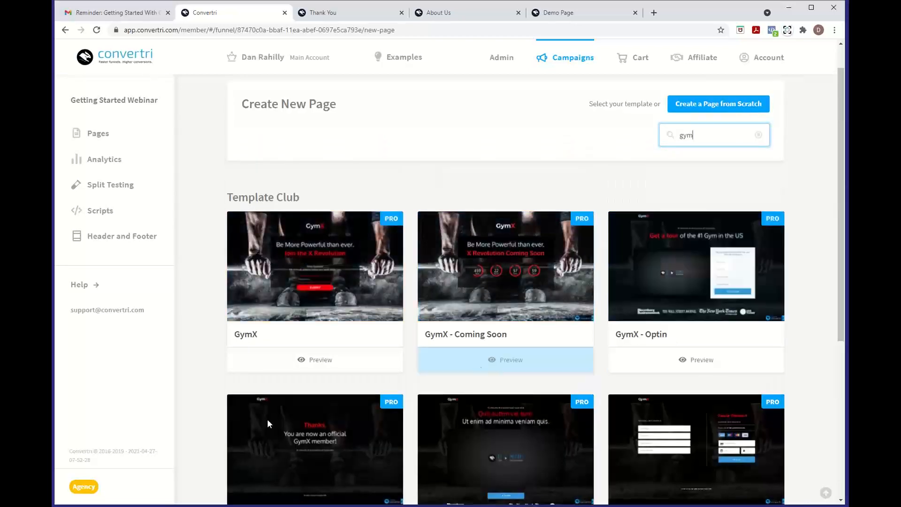
scroll(700, 428, "down", 5)
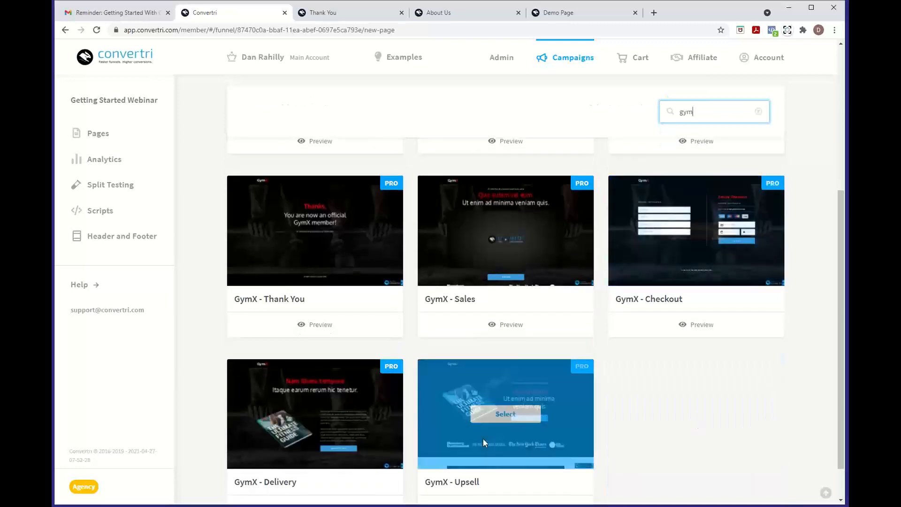
scroll(644, 369, "up", 5)
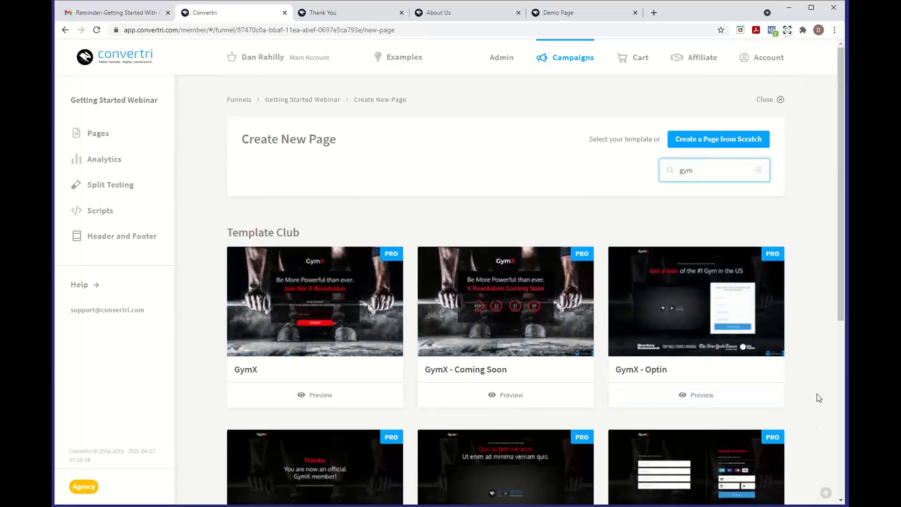
Create a page named Gym Optin from the GymX - Optin template.
scroll(819, 398, "down", 3)
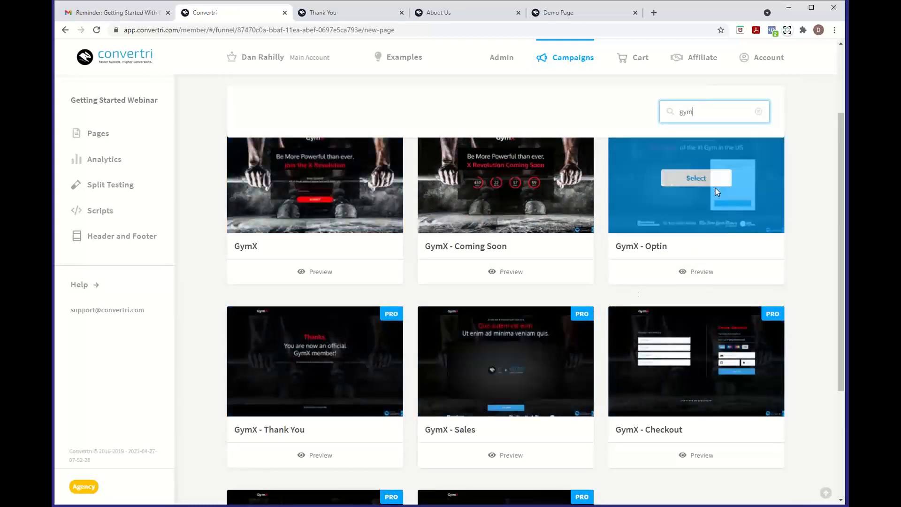
left_click(704, 180)
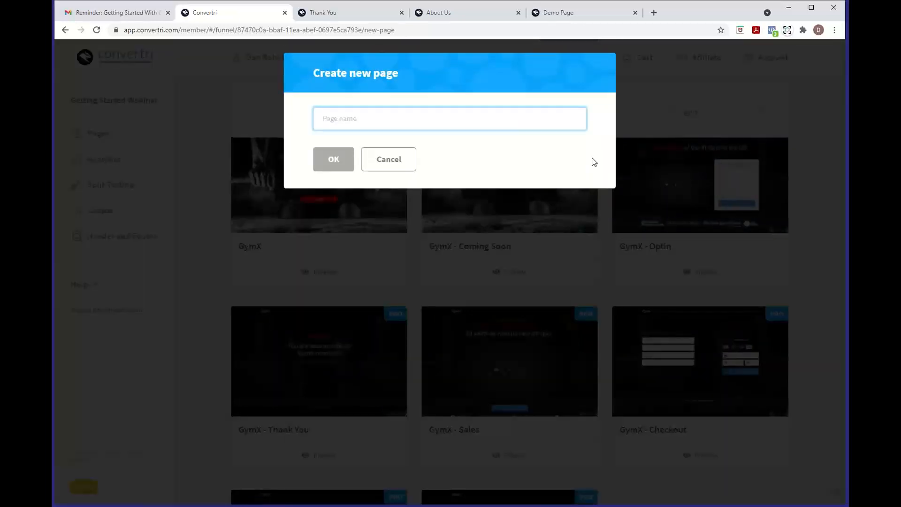
type("Gym Optin")
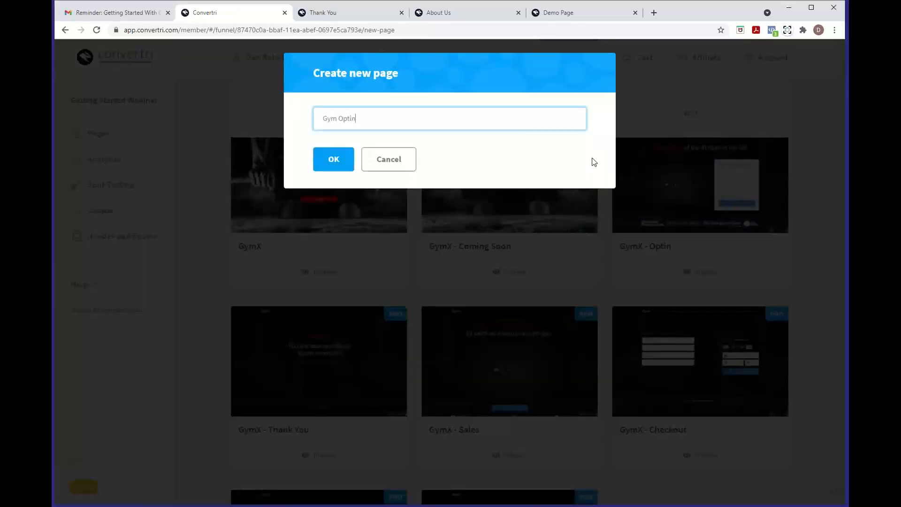
left_click(333, 159)
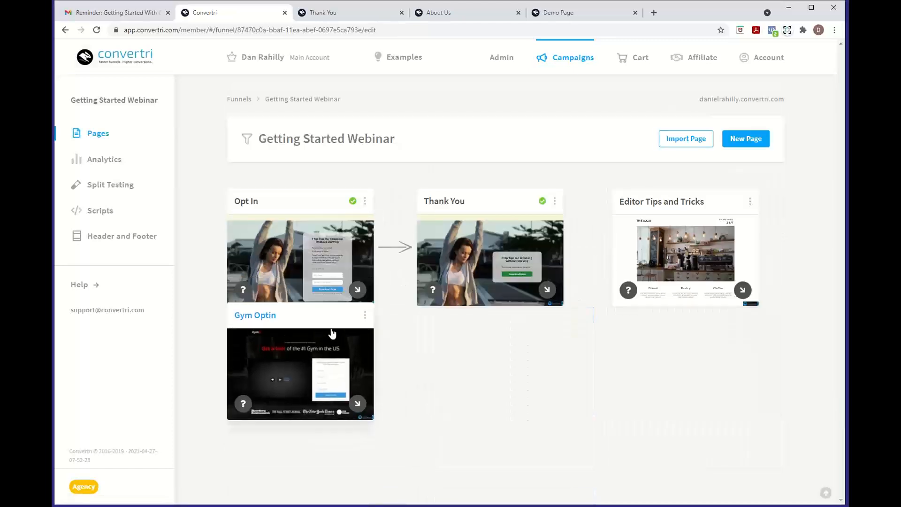
Open the Gym Optin page in the editor and examine its sections from the sign-up form to the footer.
left_click(329, 373)
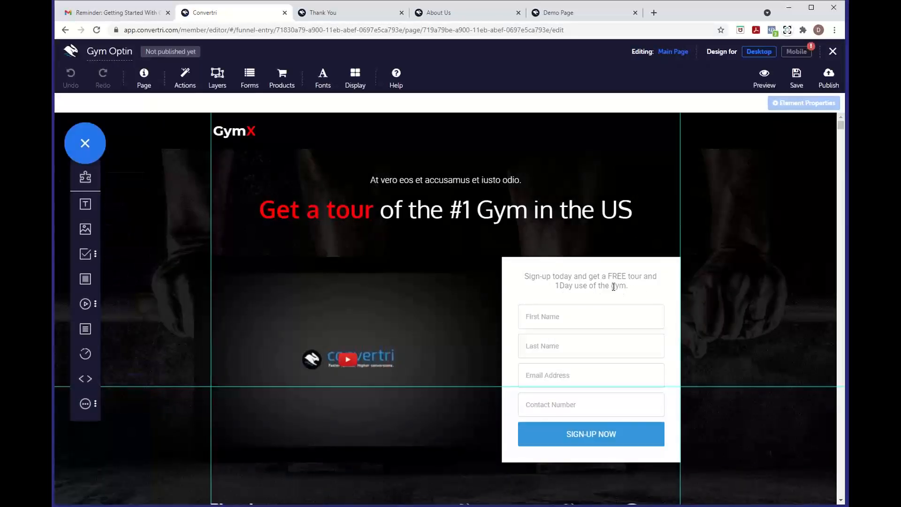
scroll(470, 250, "down", 7)
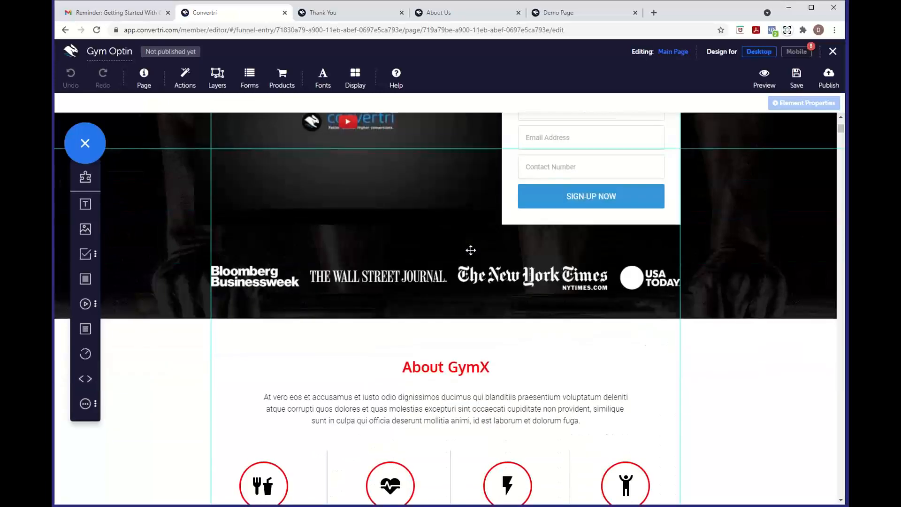
scroll(472, 251, "down", 15)
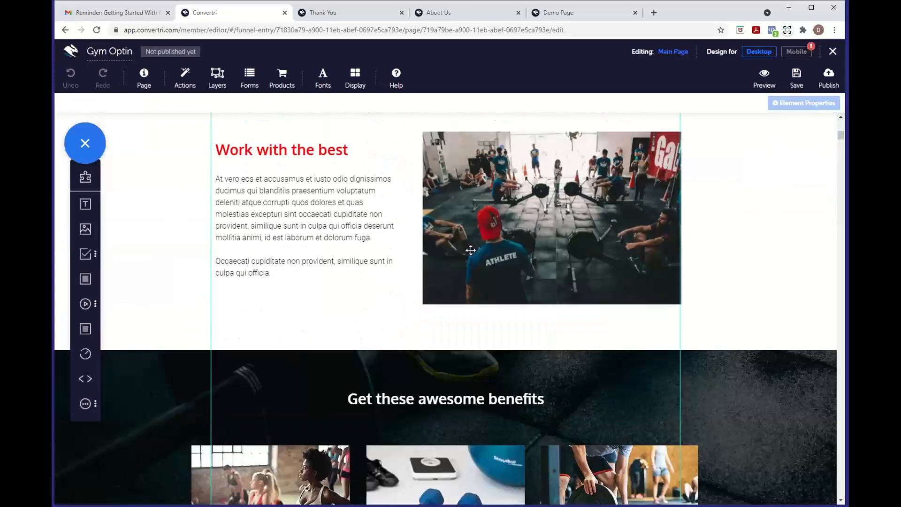
scroll(472, 250, "down", 6)
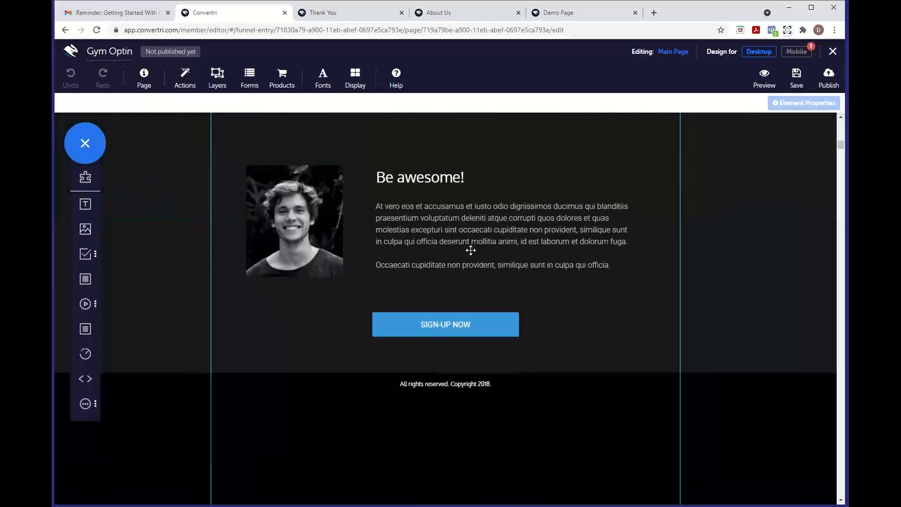
scroll(472, 251, "up", 4)
scroll(472, 250, "up", 18)
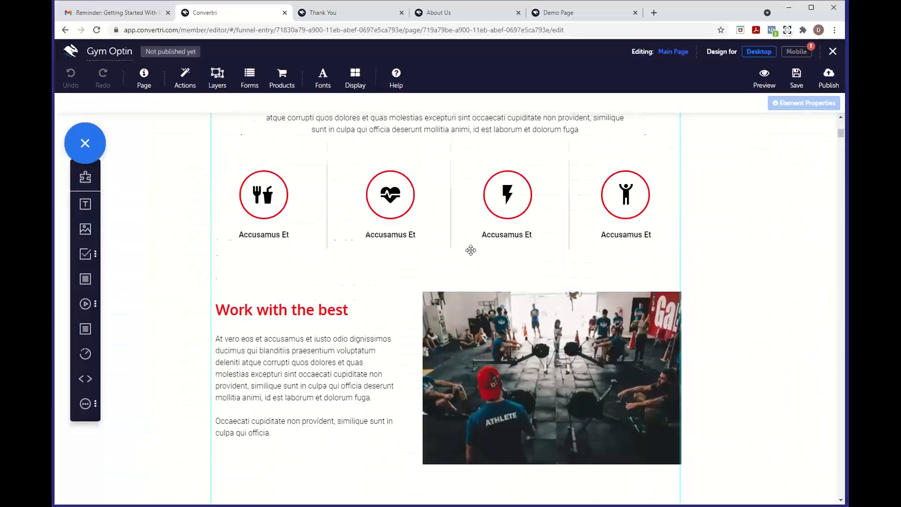
scroll(471, 250, "down", 6)
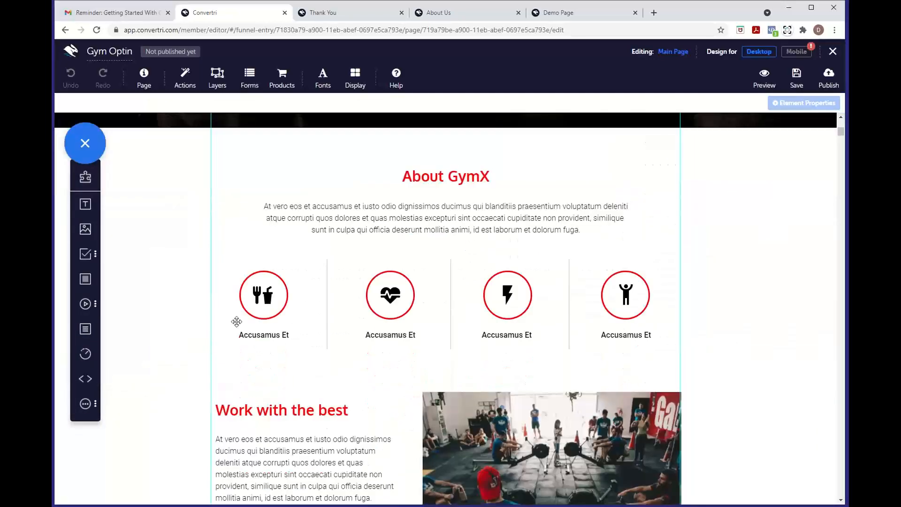
scroll(523, 196, "up", 10)
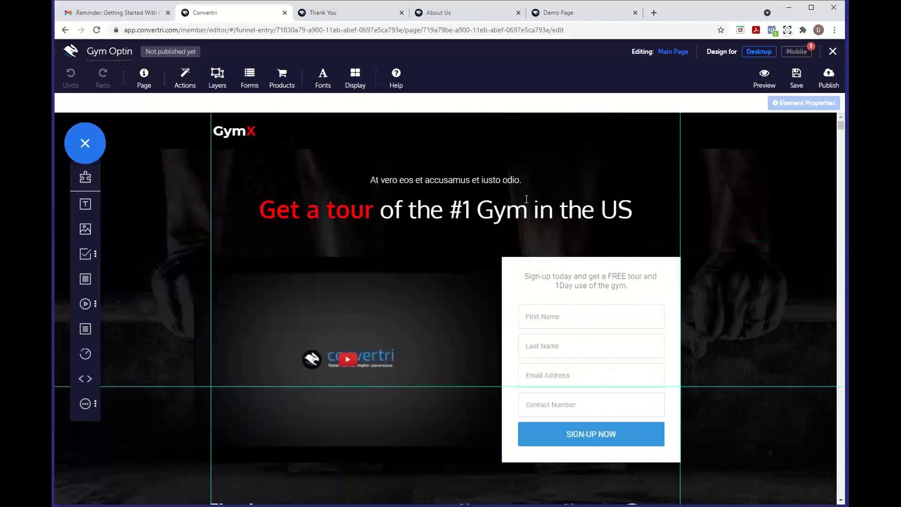
scroll(453, 260, "down", 10)
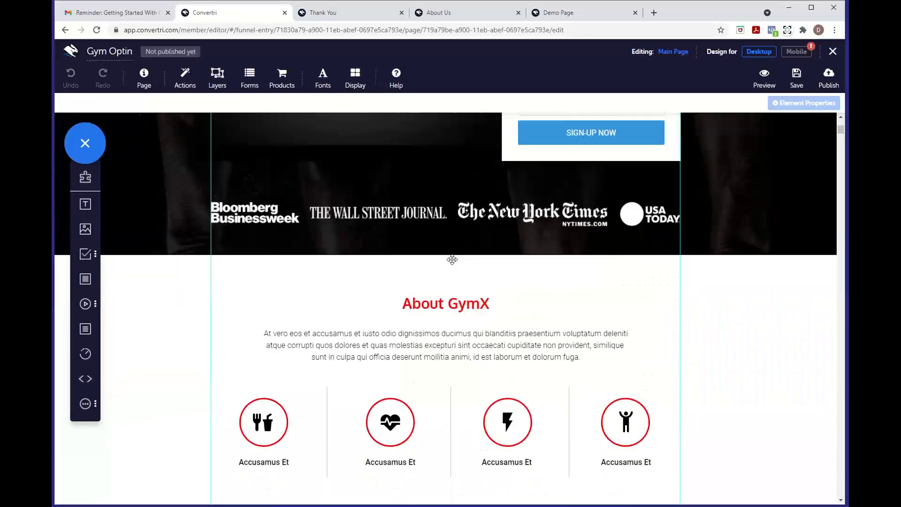
scroll(453, 260, "down", 8)
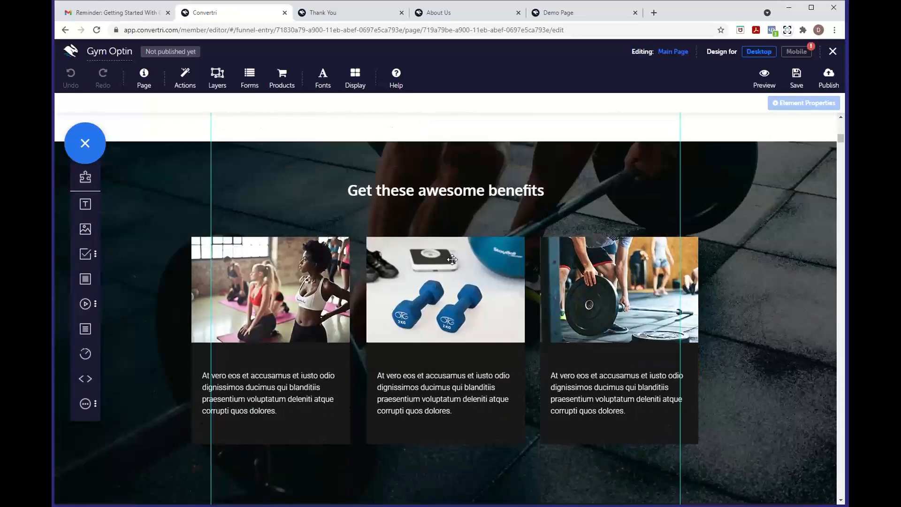
scroll(452, 260, "down", 8)
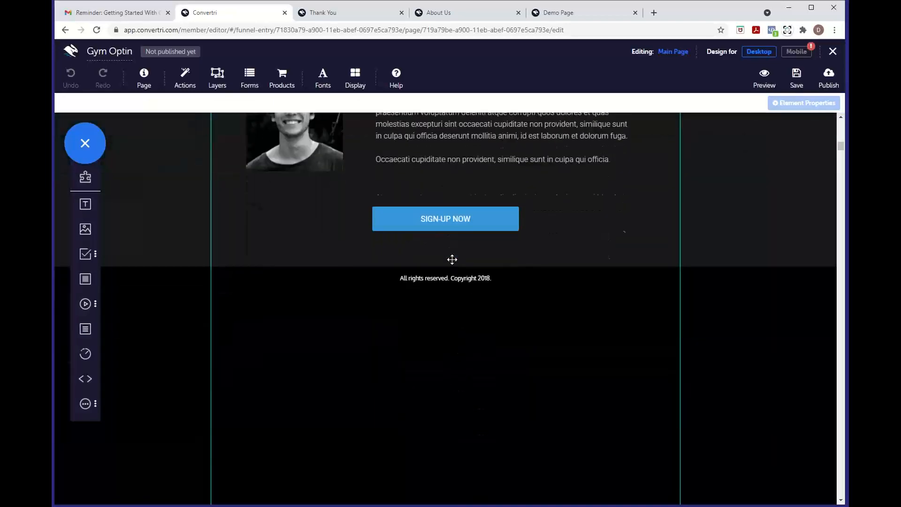
scroll(452, 260, "up", 20)
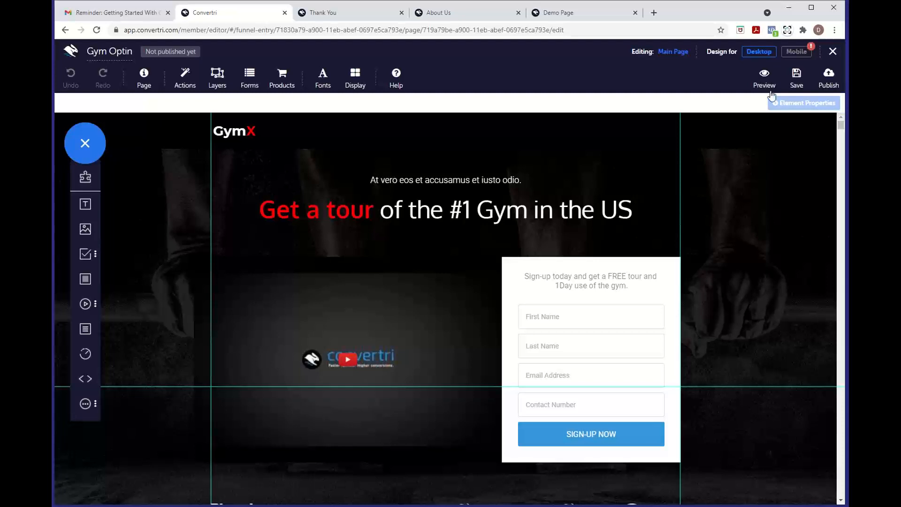
Leave the Gym Optin editor without saving and move the Editor Tips and Tricks page farther from Thank You in the funnel.
left_click(828, 62)
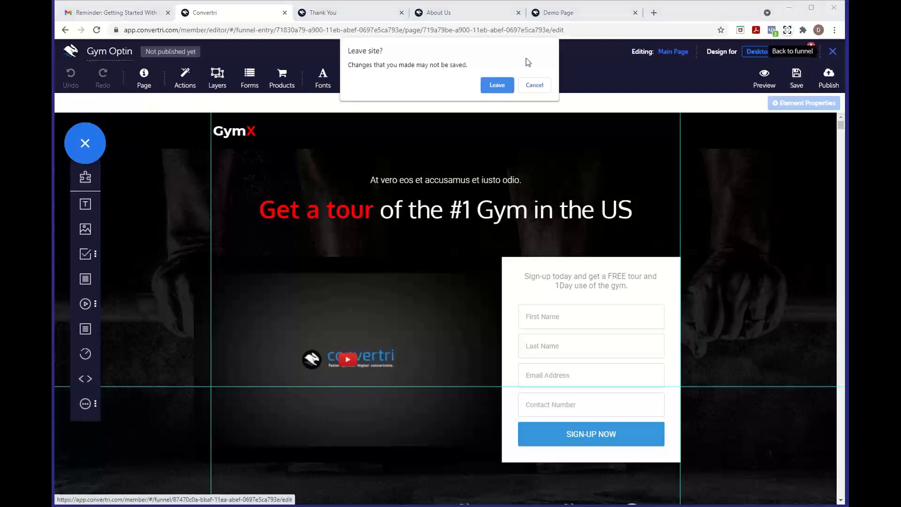
left_click(489, 87)
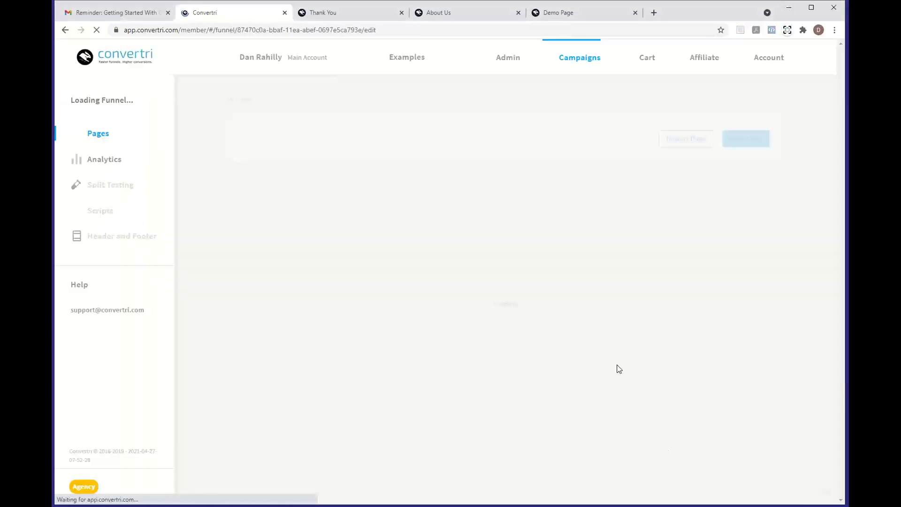
left_click_drag(676, 213, 712, 193)
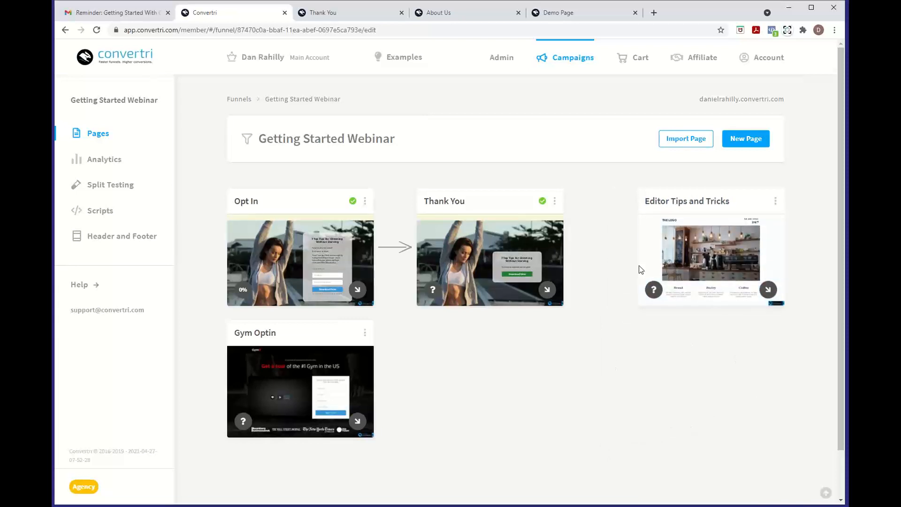
Open the Editor Tips and Tricks page in the editor and turn on Element Outlines.
mouse_move(742, 270)
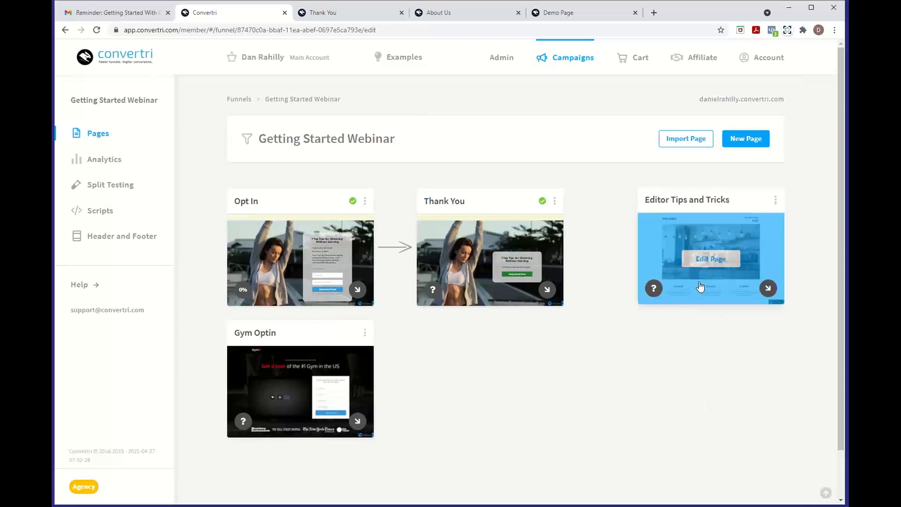
left_click(712, 259)
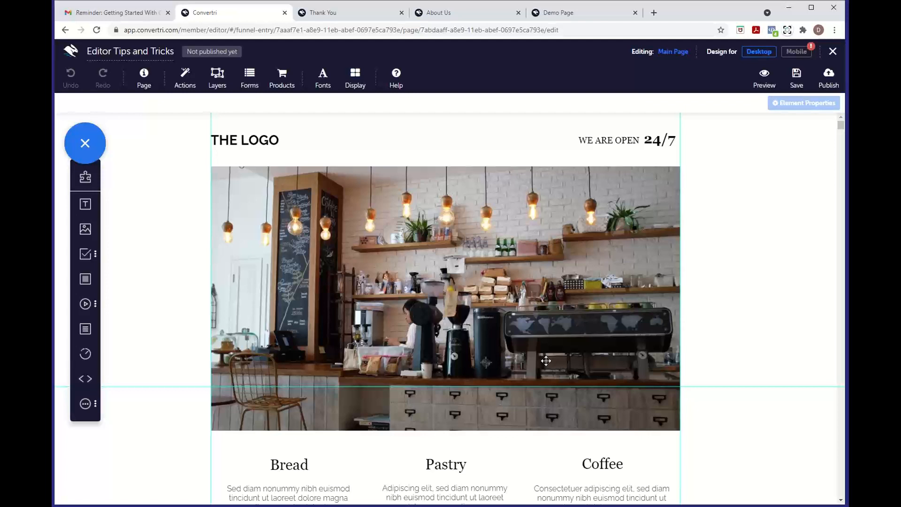
left_click(357, 91)
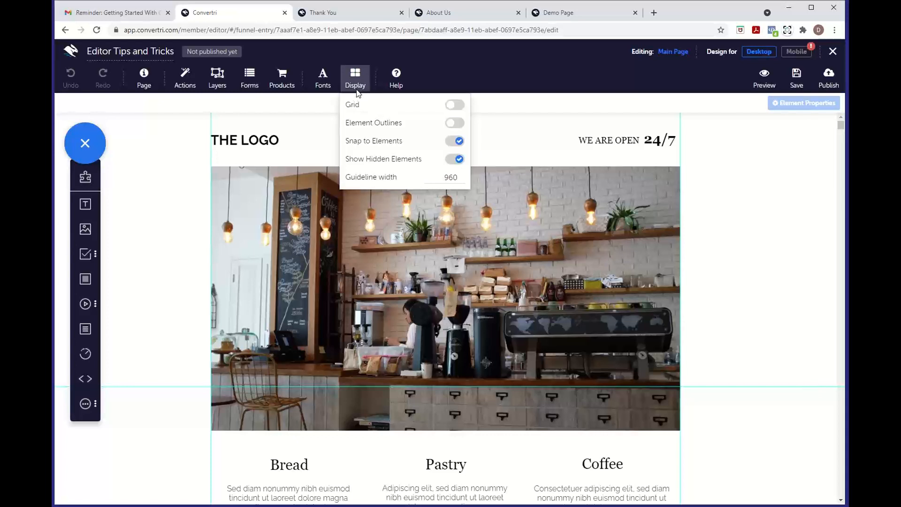
left_click(454, 123)
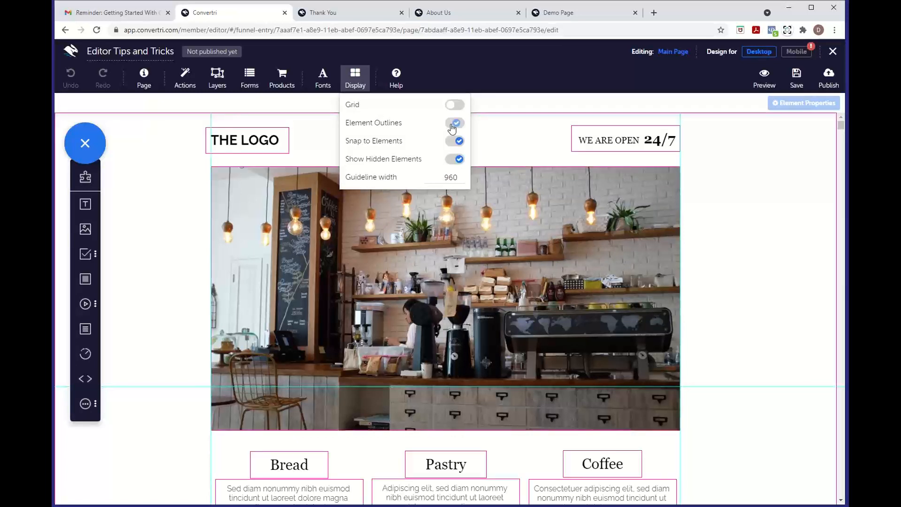
left_click(355, 79)
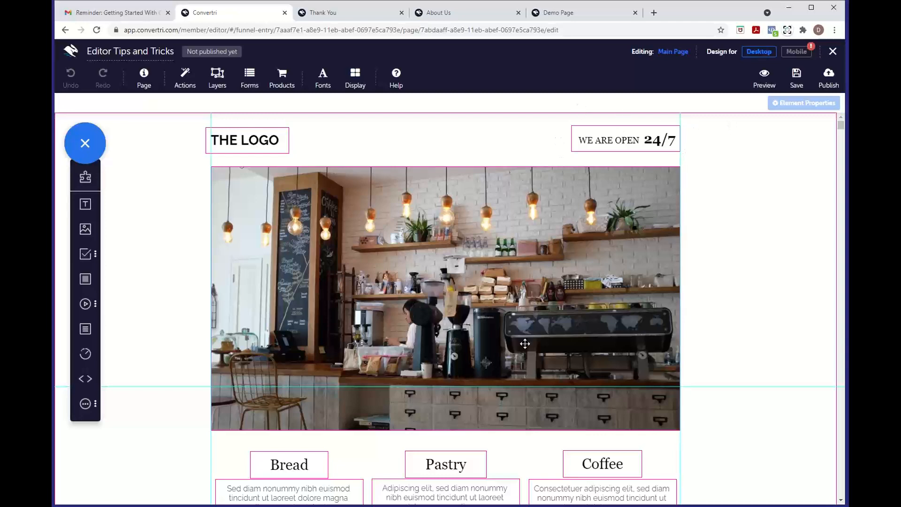
Examine the outlined elements from the header through the Menu and About sections to the Gallery.
scroll(526, 344, "down", 6)
scroll(525, 343, "down", 7)
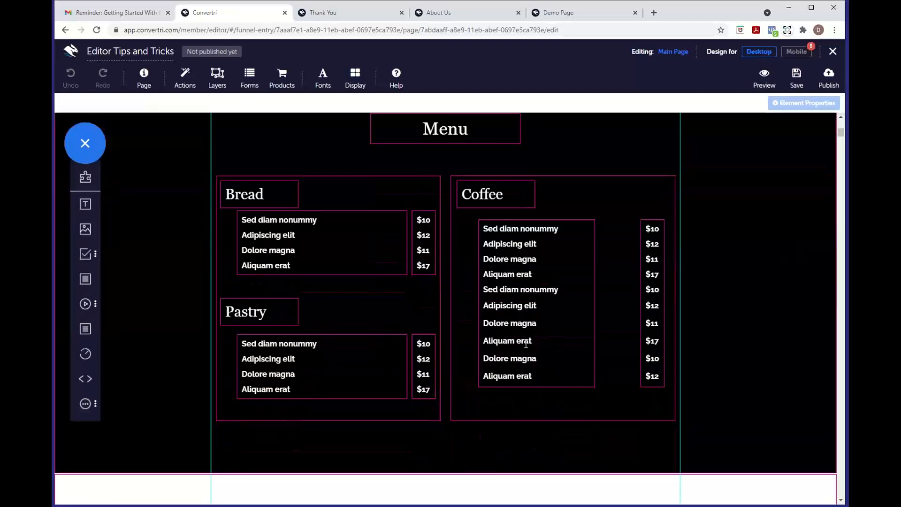
scroll(525, 344, "down", 4)
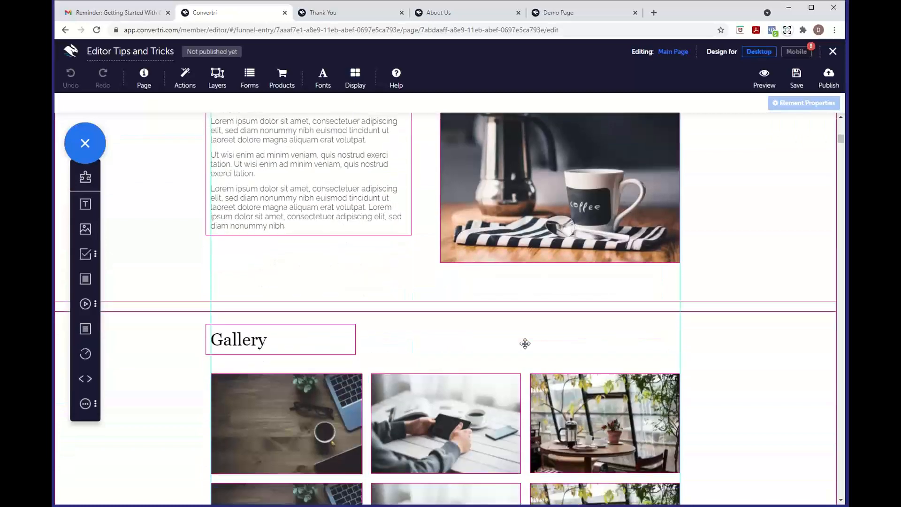
scroll(525, 343, "up", 7)
scroll(526, 343, "up", 10)
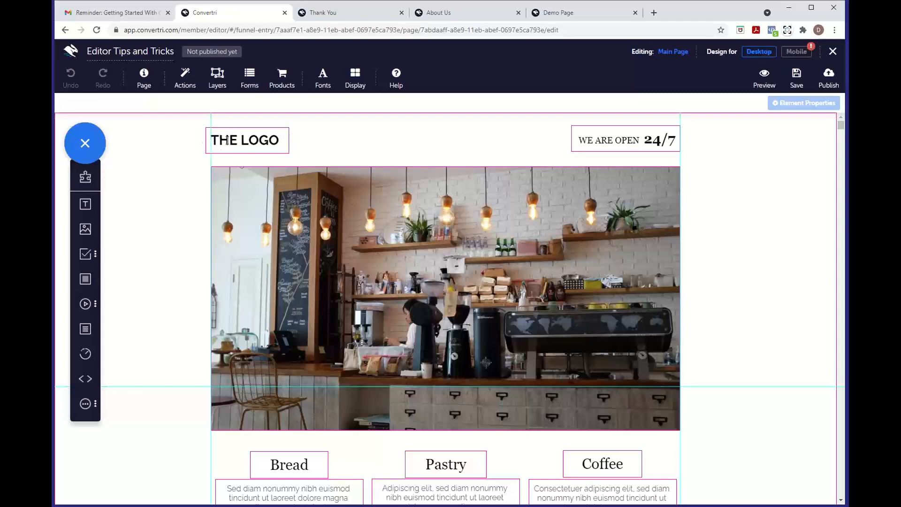
scroll(422, 361, "down", 3)
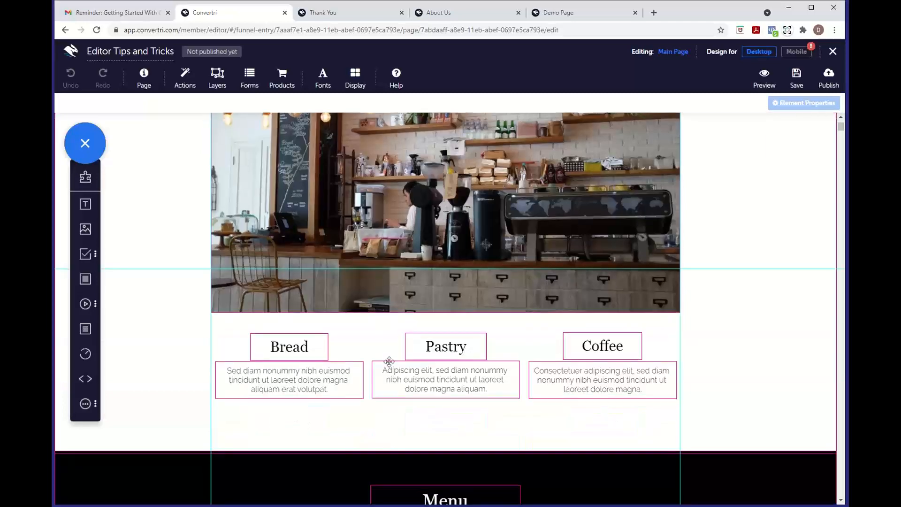
scroll(410, 424, "down", 5)
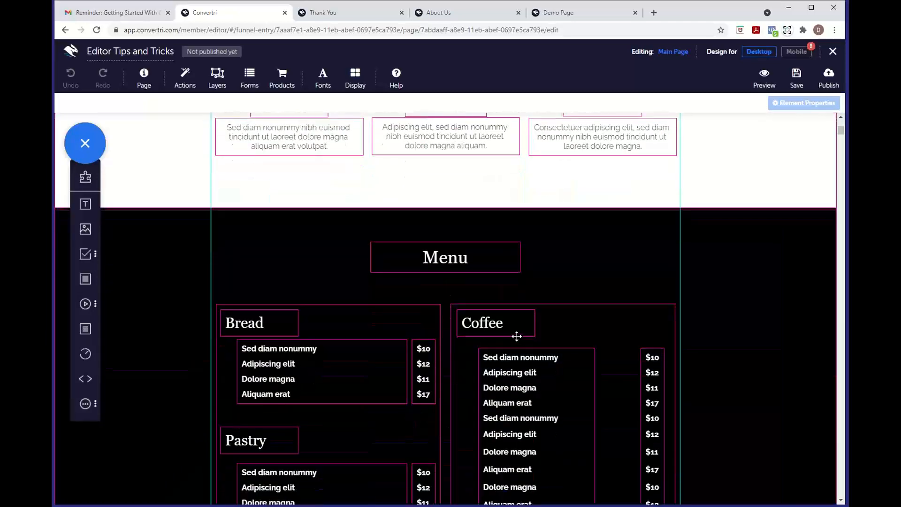
Move the Menu section's Coffee heading down over its item list and back up above the list.
left_click(517, 336)
left_click_drag(516, 336, 517, 359)
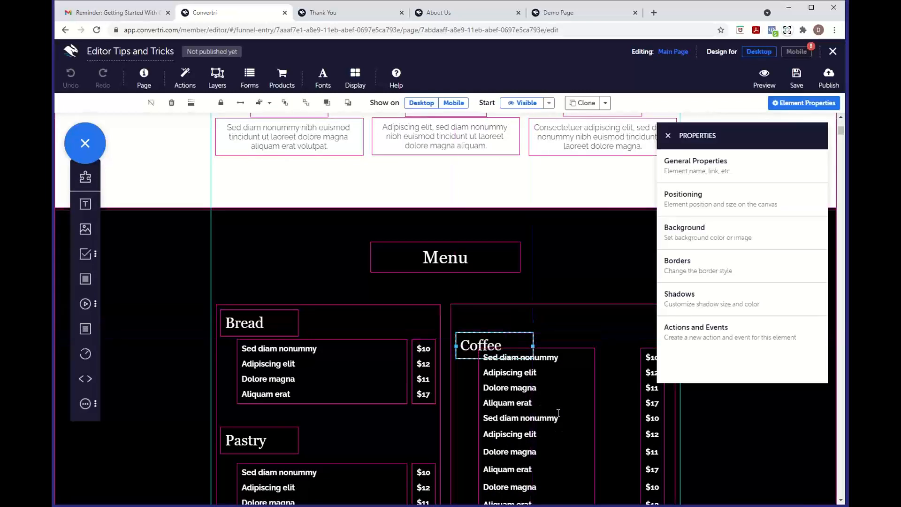
left_click(549, 387)
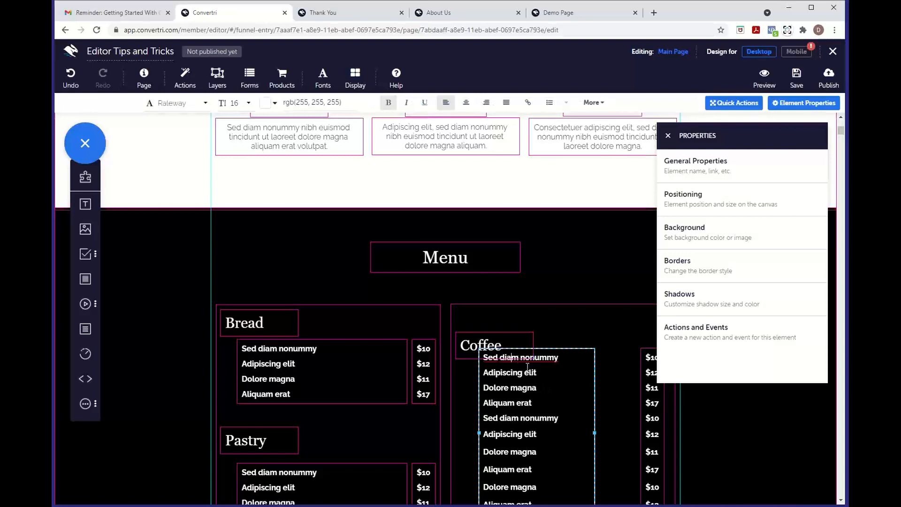
left_click(515, 344)
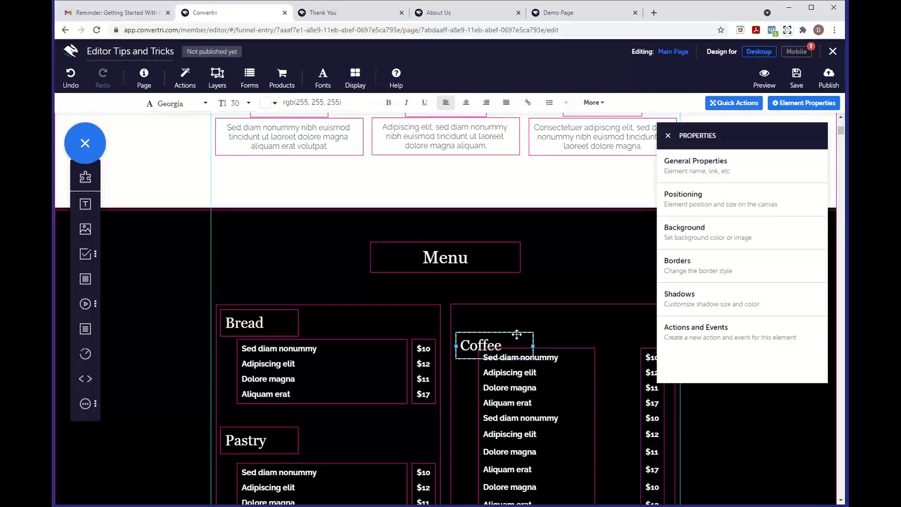
left_click_drag(517, 336, 517, 311)
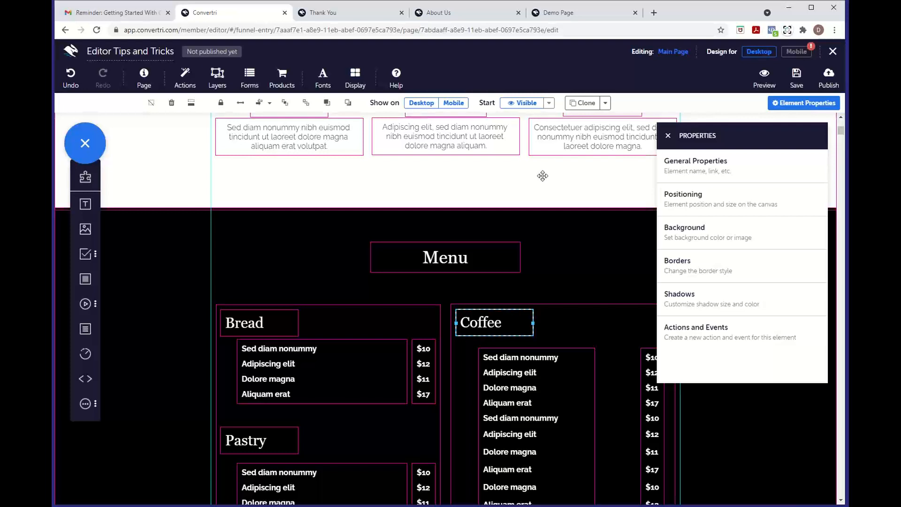
Select the white section above Menu, the Coffee box, its item list and the black Menu section to inspect how the elements are grouped.
left_click(544, 200)
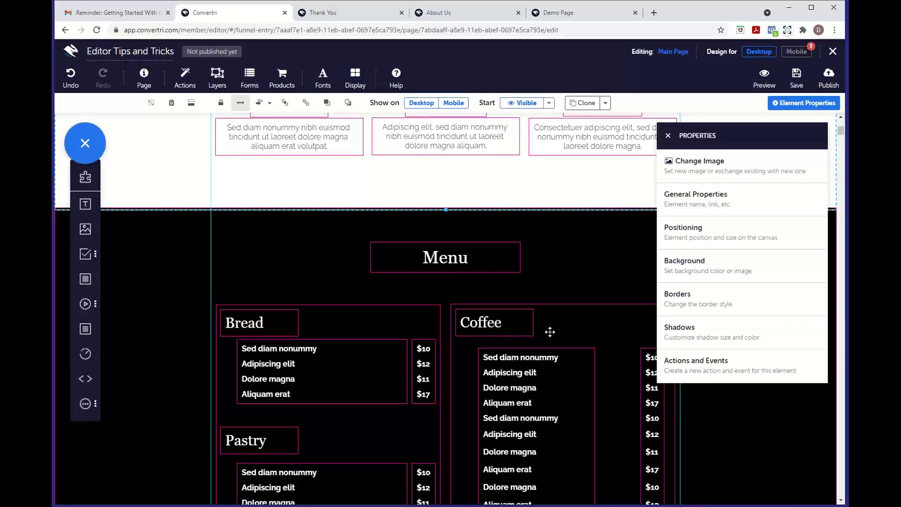
scroll(552, 344, "down", 2)
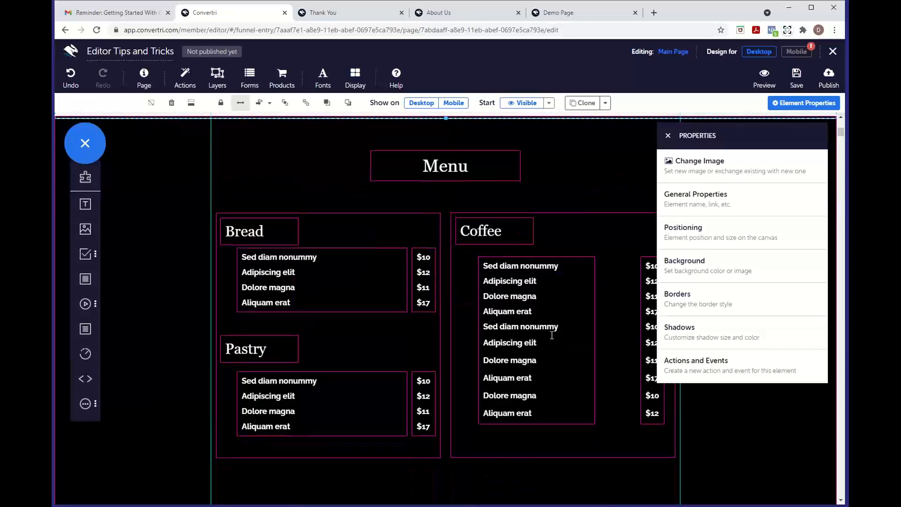
left_click(608, 326)
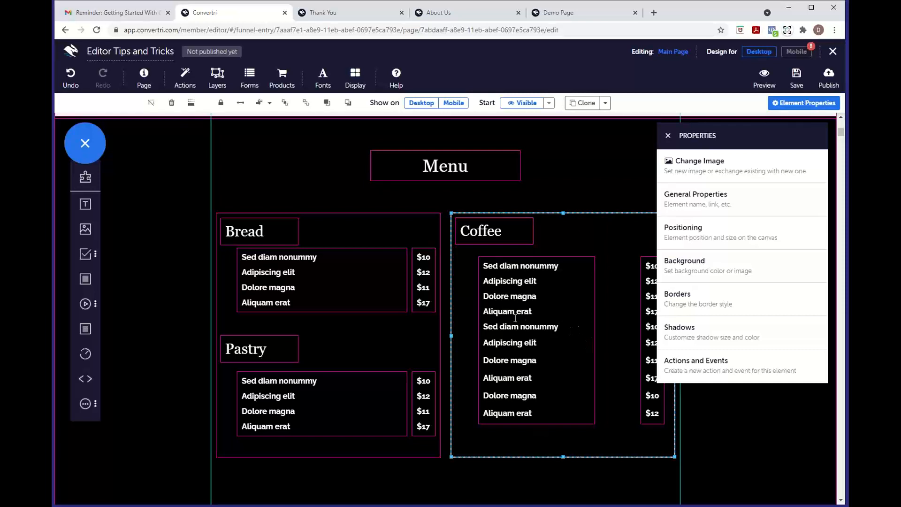
left_click(536, 342)
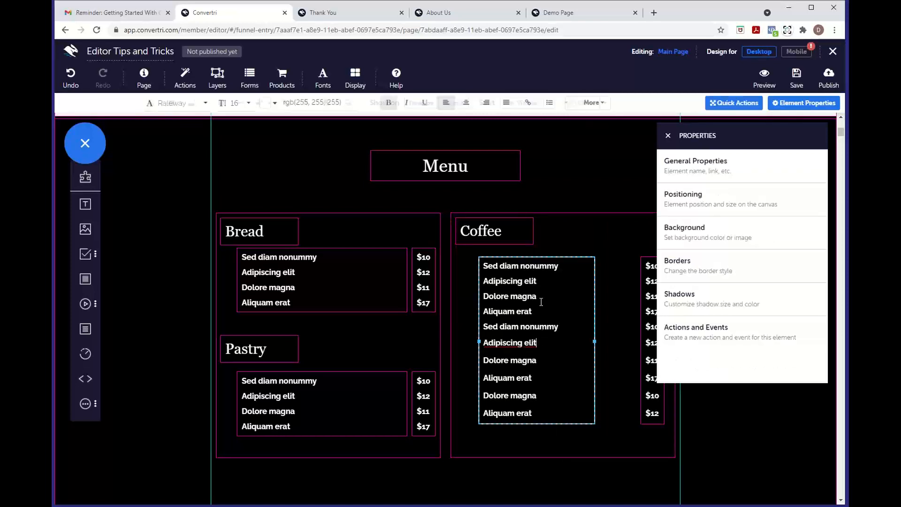
left_click(567, 190)
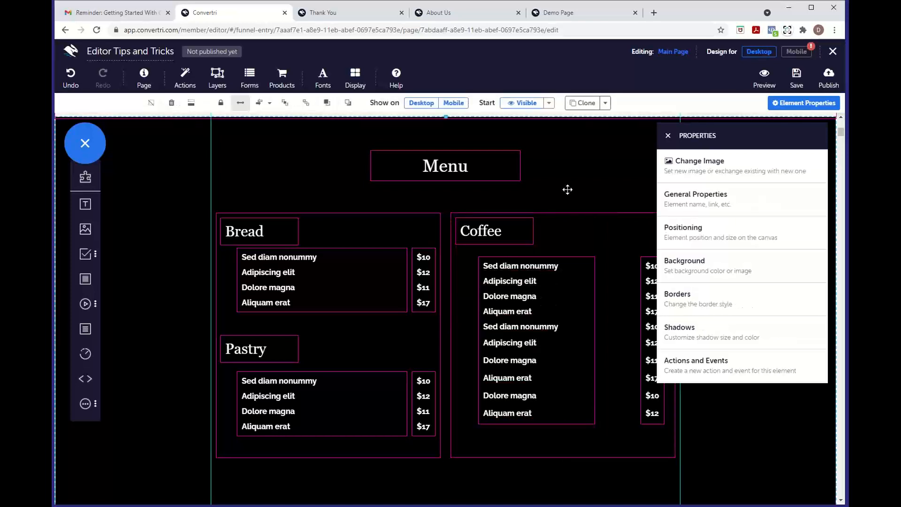
Examine how the page is divided into full-width sections from header to footer, focusing on the Menu section's boundaries.
scroll(568, 189, "up", 10)
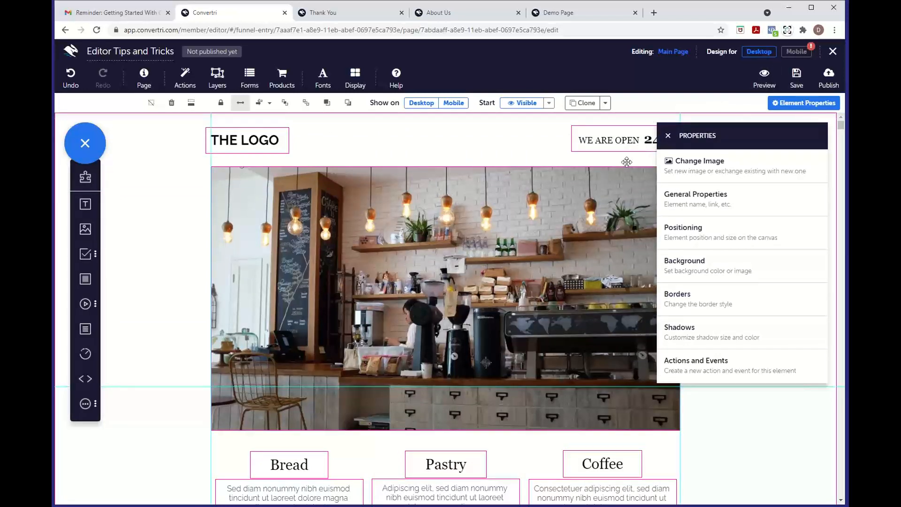
scroll(519, 358, "down", 20)
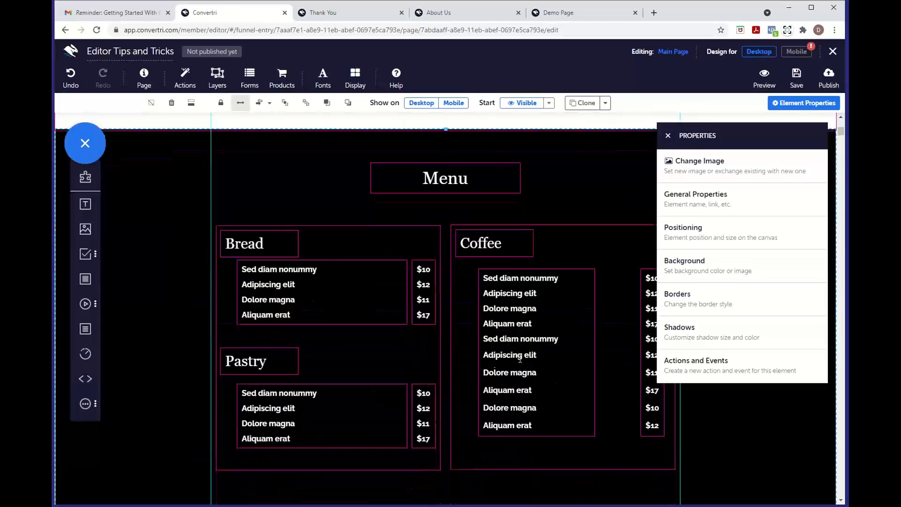
scroll(520, 358, "down", 7)
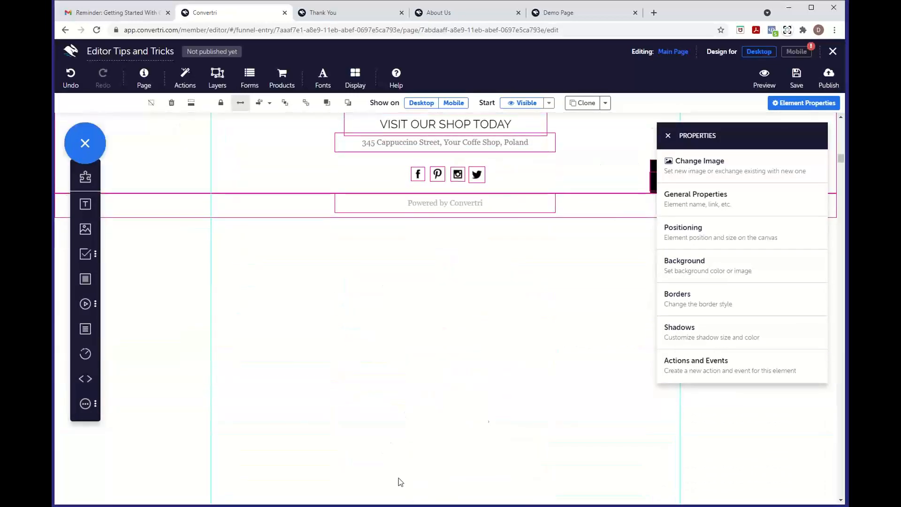
scroll(538, 331, "up", 20)
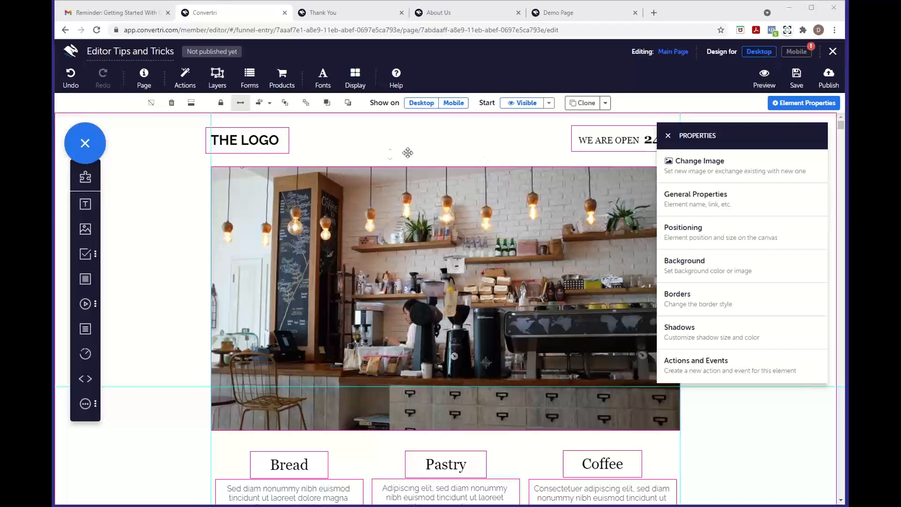
scroll(445, 332, "down", 9)
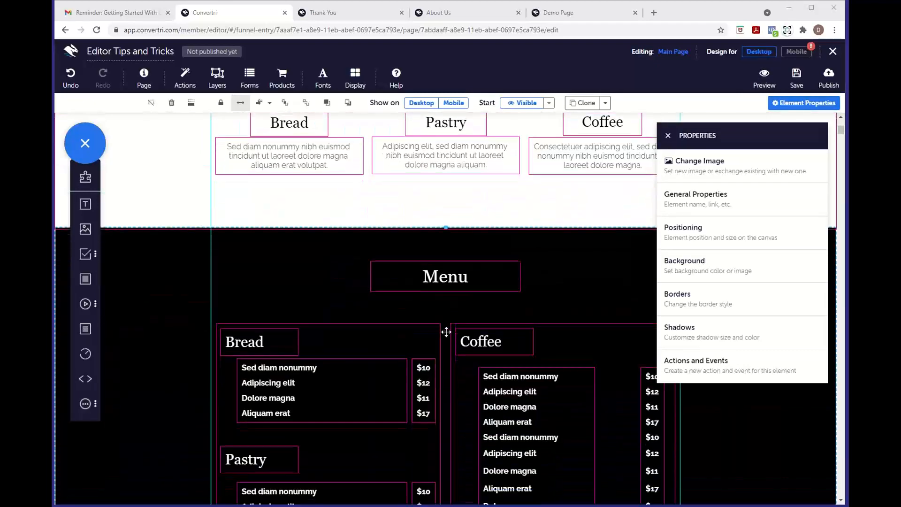
scroll(446, 332, "down", 4)
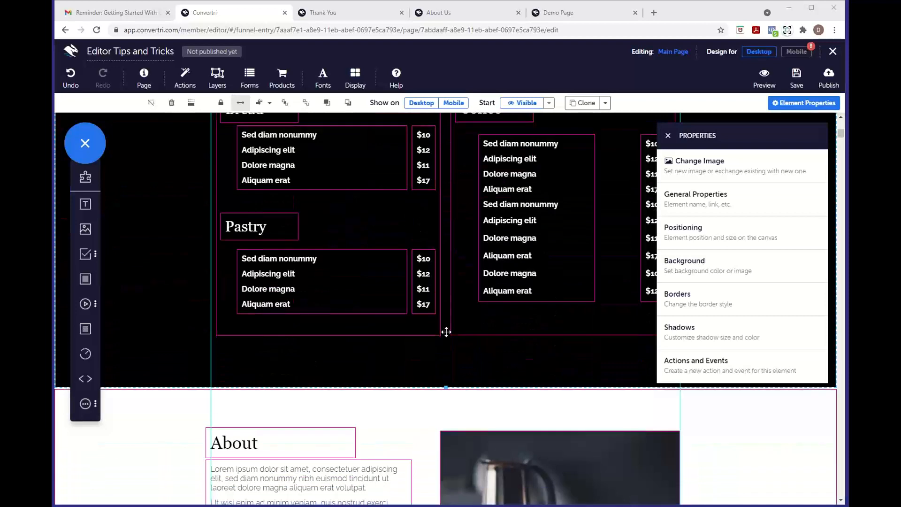
scroll(446, 332, "up", 5)
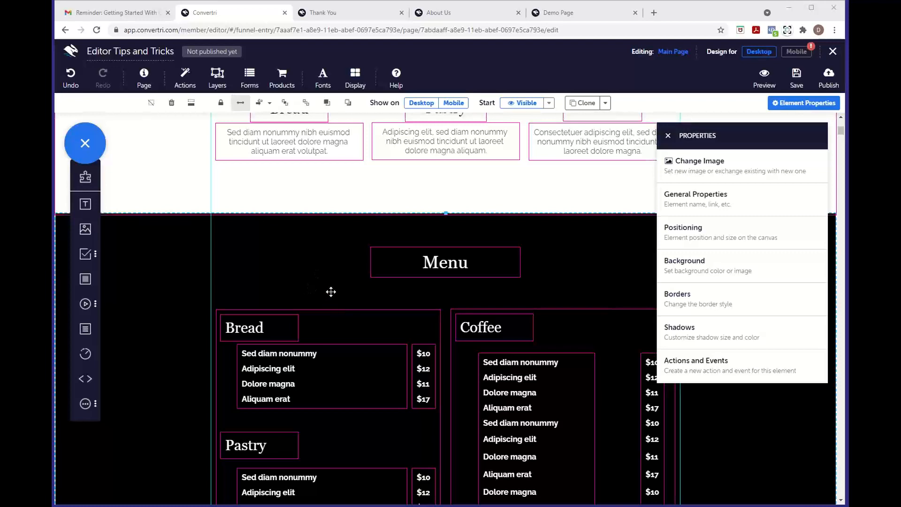
scroll(331, 292, "down", 4)
scroll(331, 292, "down", 1)
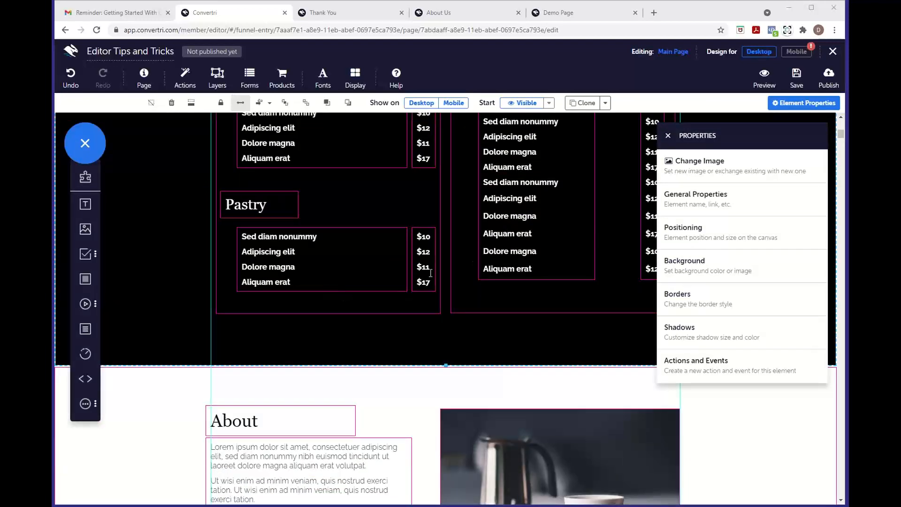
scroll(473, 229, "up", 6)
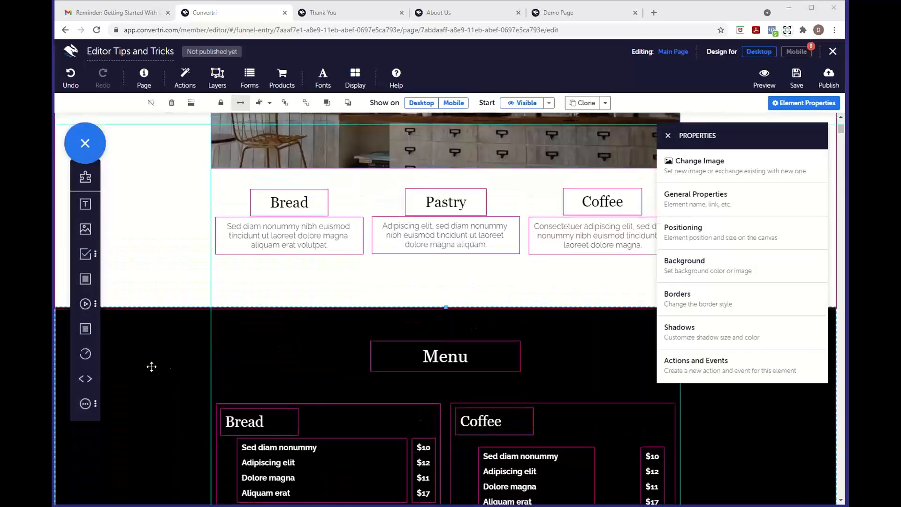
scroll(144, 368, "down", 1)
scroll(145, 368, "down", 1)
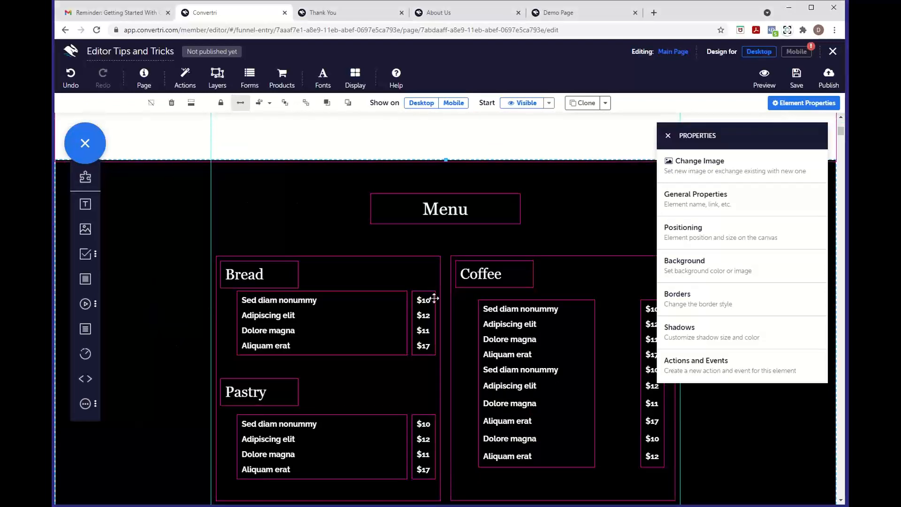
scroll(435, 298, "up", 1)
scroll(435, 298, "up", 2)
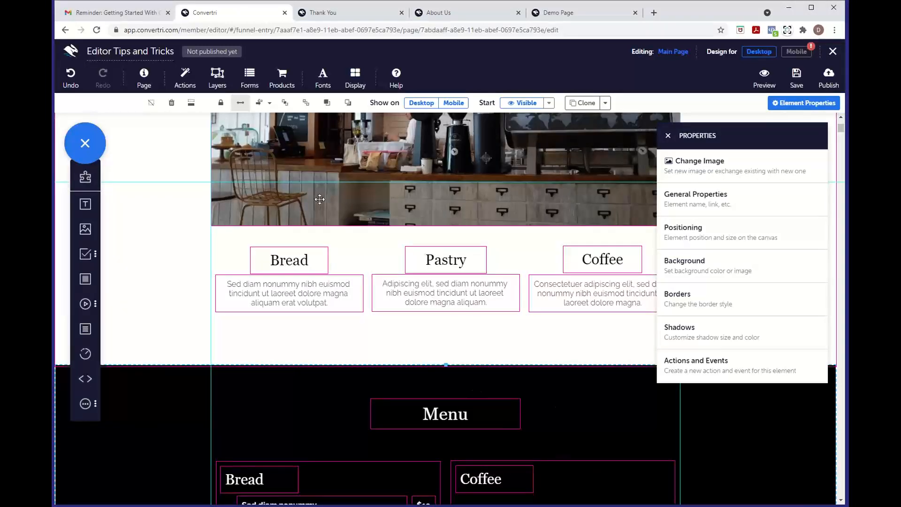
Delete the black Menu section with all its contents and check the space between the neighbouring sections.
left_click(171, 103)
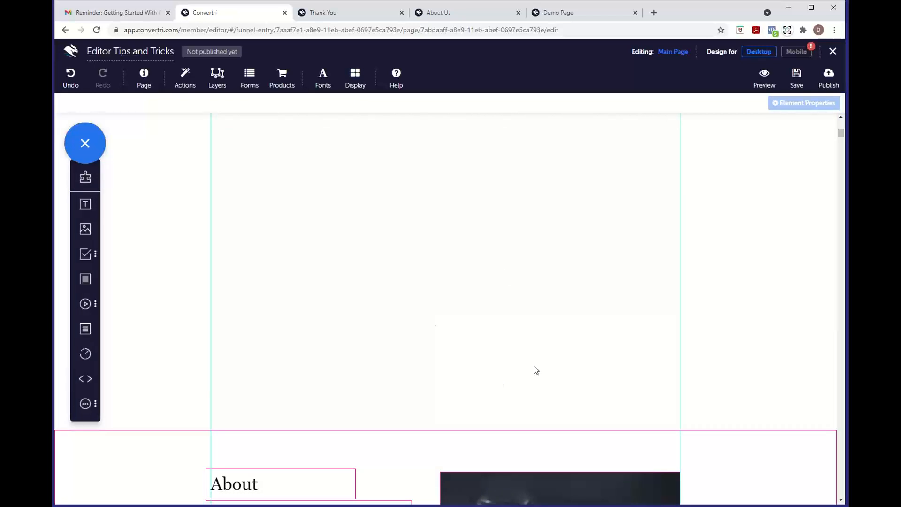
scroll(536, 370, "down", 3)
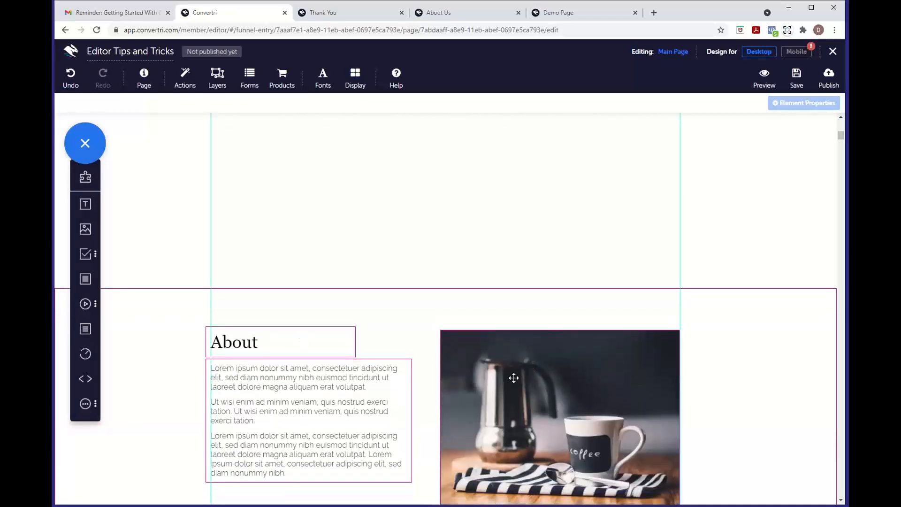
scroll(481, 347, "down", 6)
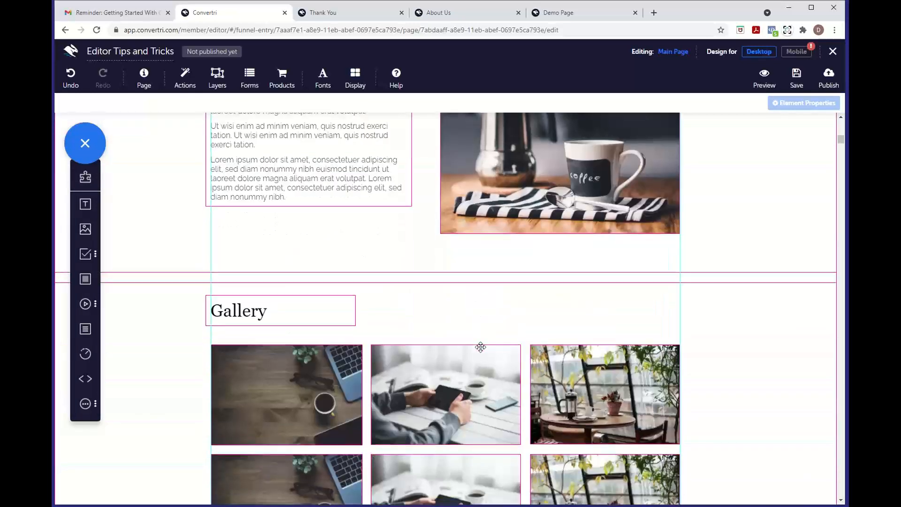
scroll(481, 348, "up", 10)
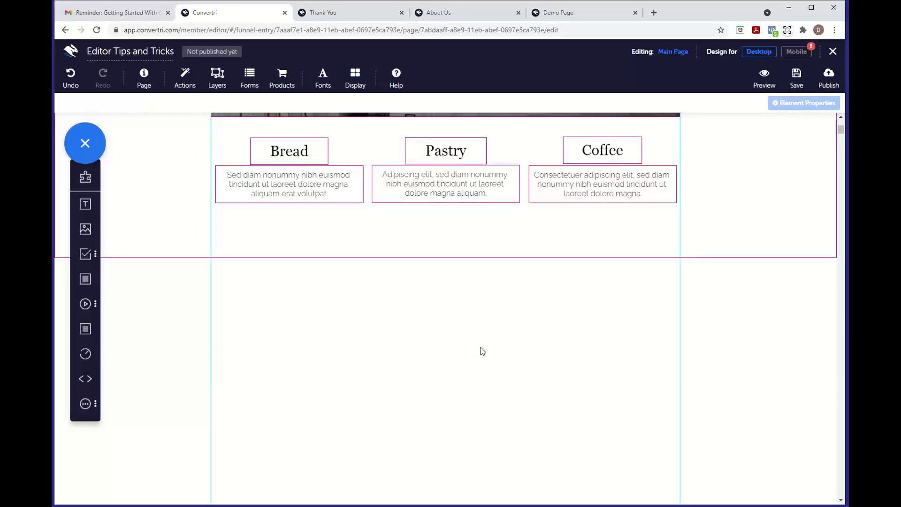
scroll(473, 343, "down", 6)
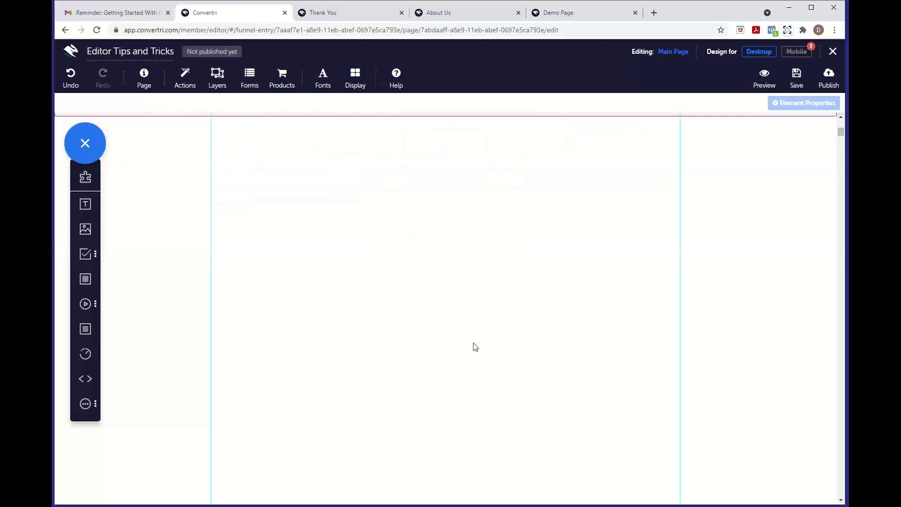
Remove the whitespace above the About section so it sits directly beneath the Bread, Pastry and Coffee section.
scroll(473, 343, "up", 3)
scroll(473, 342, "up", 2)
scroll(474, 342, "down", 5)
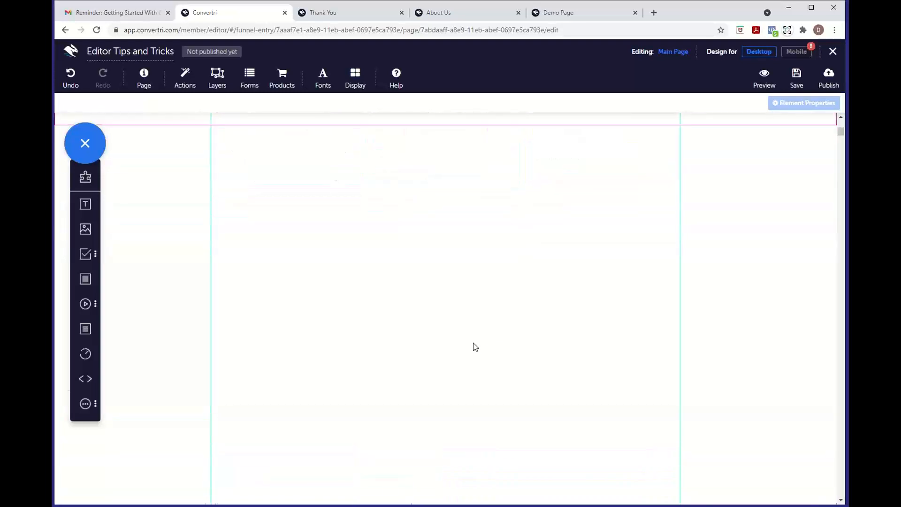
scroll(474, 343, "up", 1)
scroll(473, 343, "up", 1)
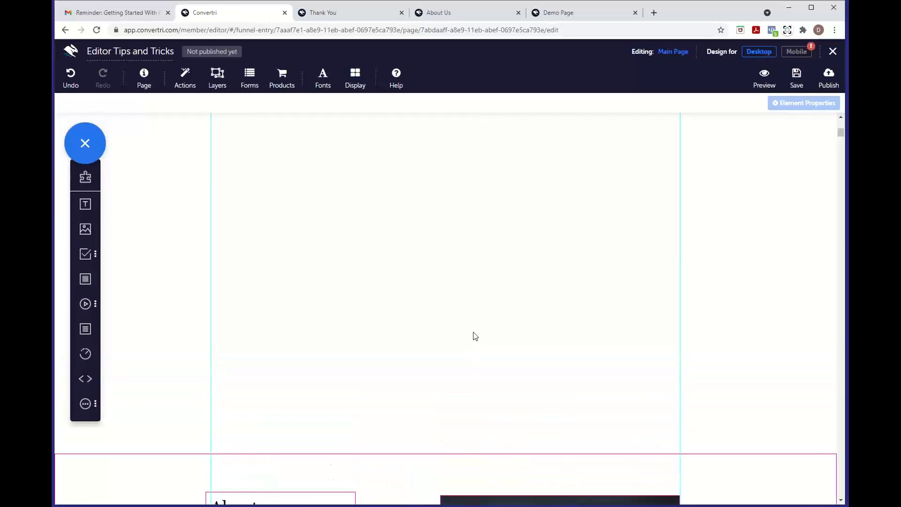
scroll(473, 331, "up", 2)
scroll(473, 336, "down", 2)
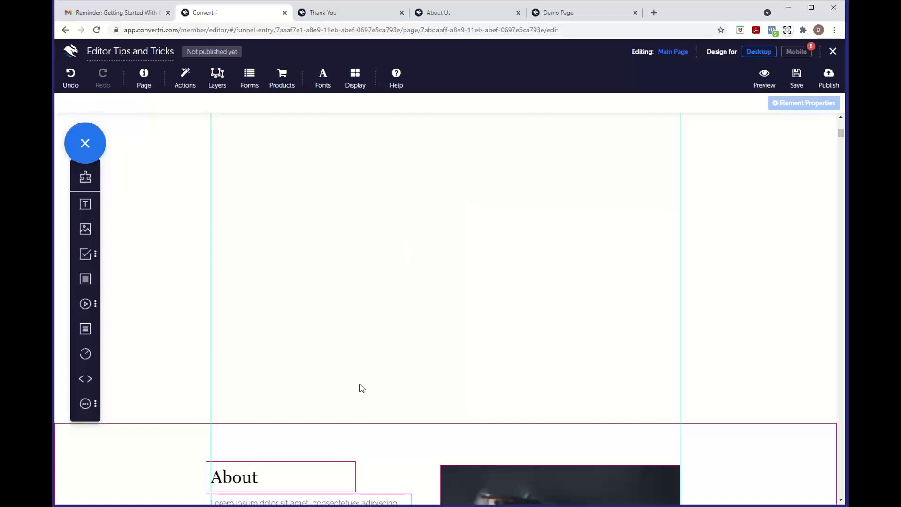
left_click(354, 433)
scroll(444, 442, "down", 3)
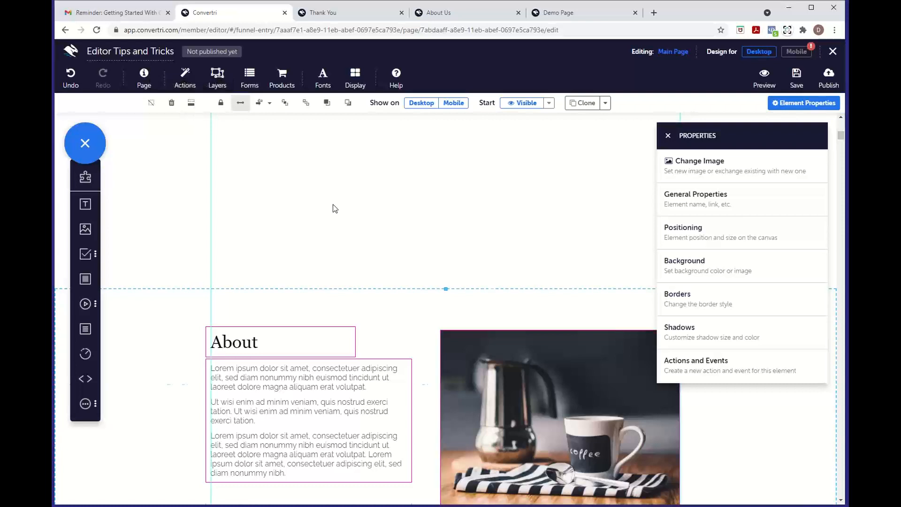
scroll(333, 205, "up", 4)
scroll(408, 306, "up", 2)
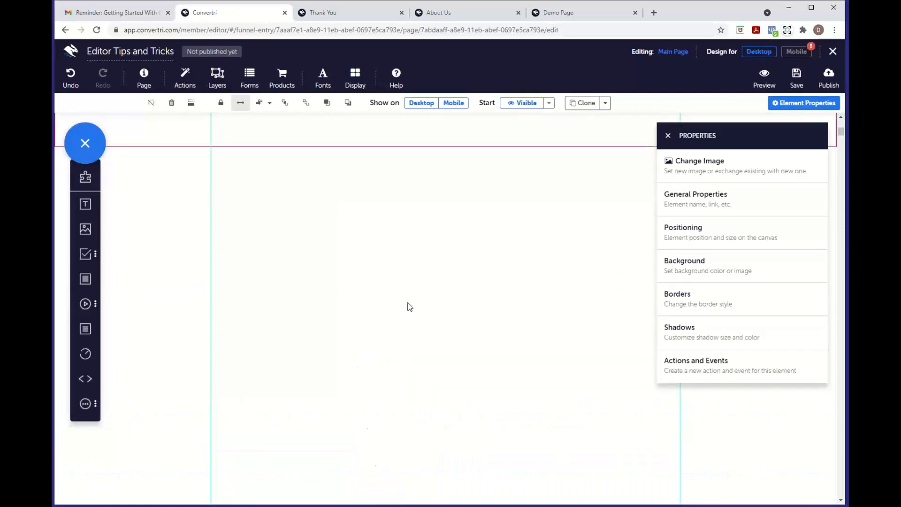
scroll(365, 303, "down", 1)
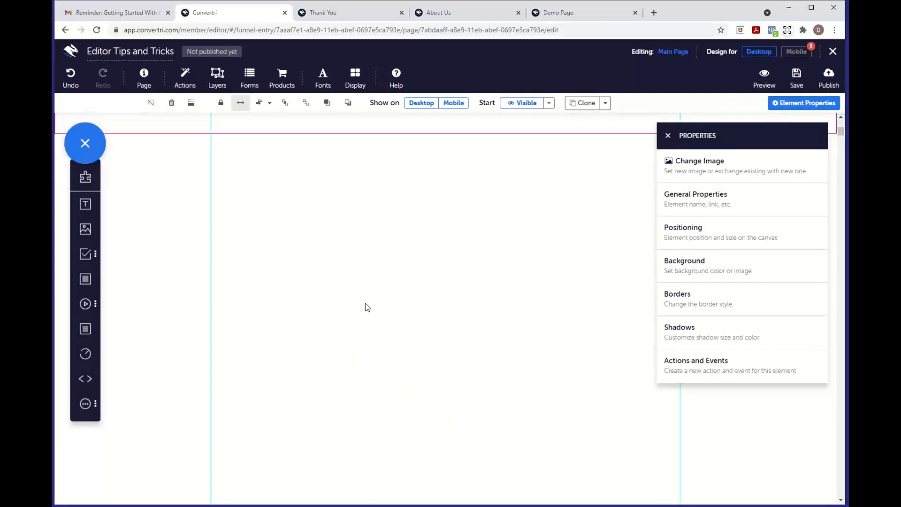
left_click(192, 107)
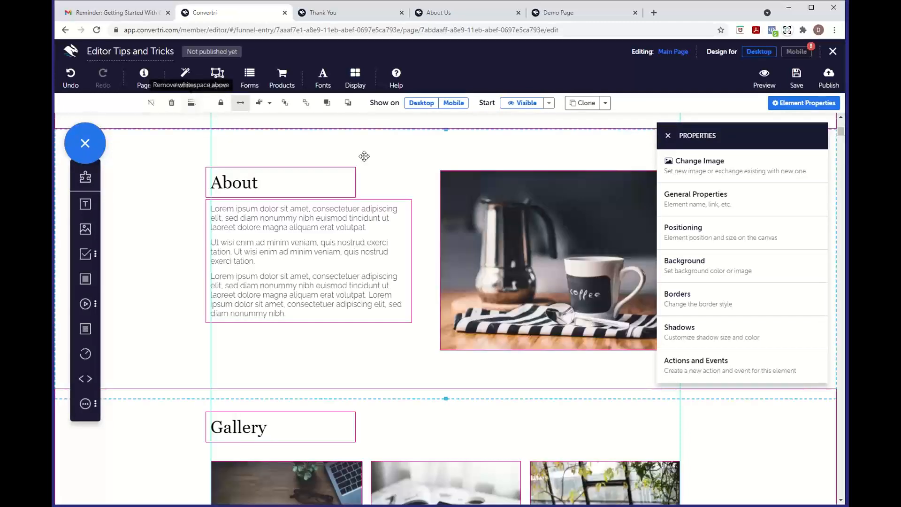
Check the closed-up section boundaries and move the About section down to open a gap beneath the Bread, Pastry and Coffee section.
scroll(406, 287, "up", 5)
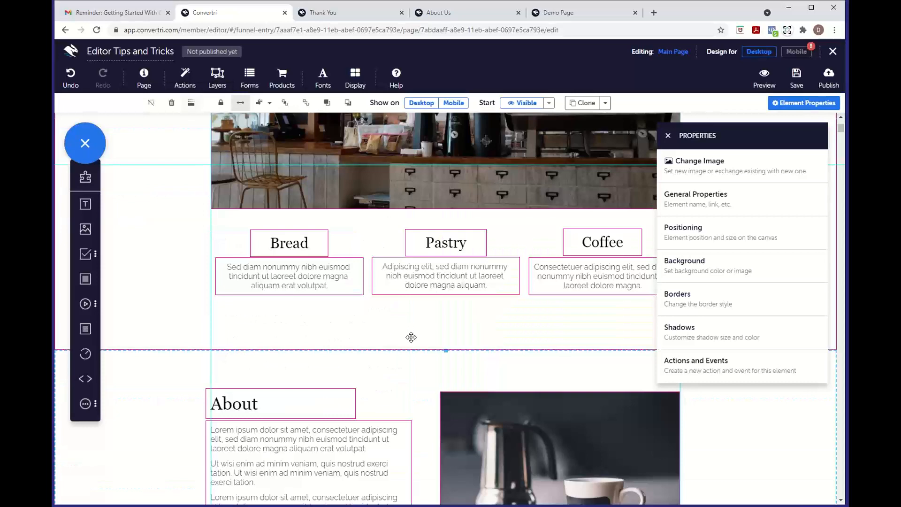
scroll(411, 337, "down", 3)
scroll(411, 337, "up", 3)
scroll(411, 337, "down", 4)
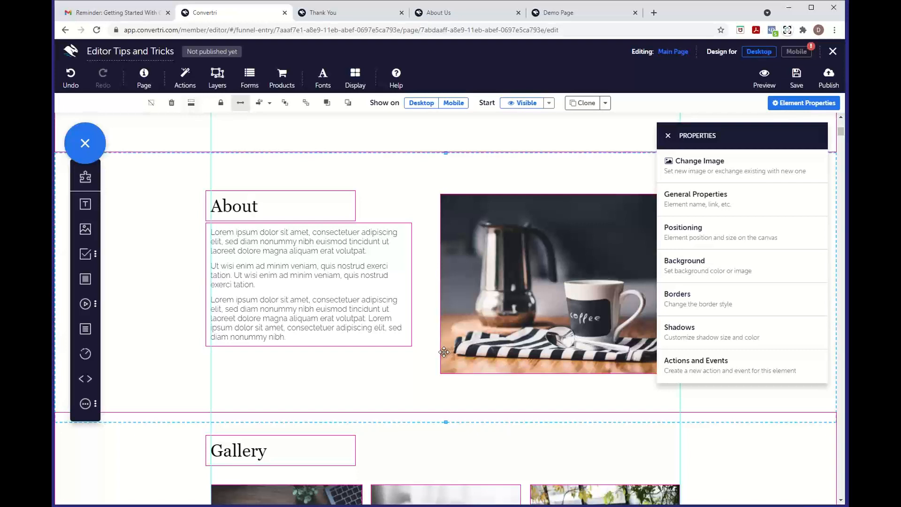
scroll(334, 349, "down", 3)
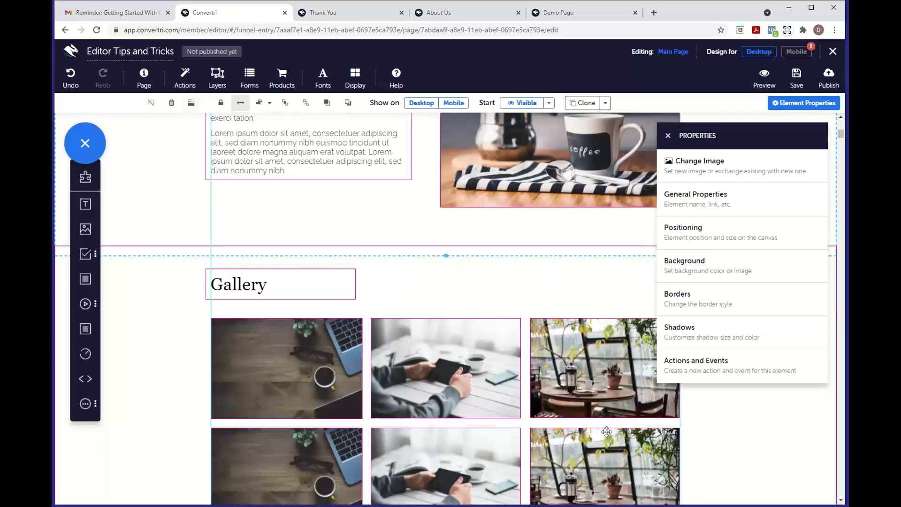
scroll(467, 370, "up", 3)
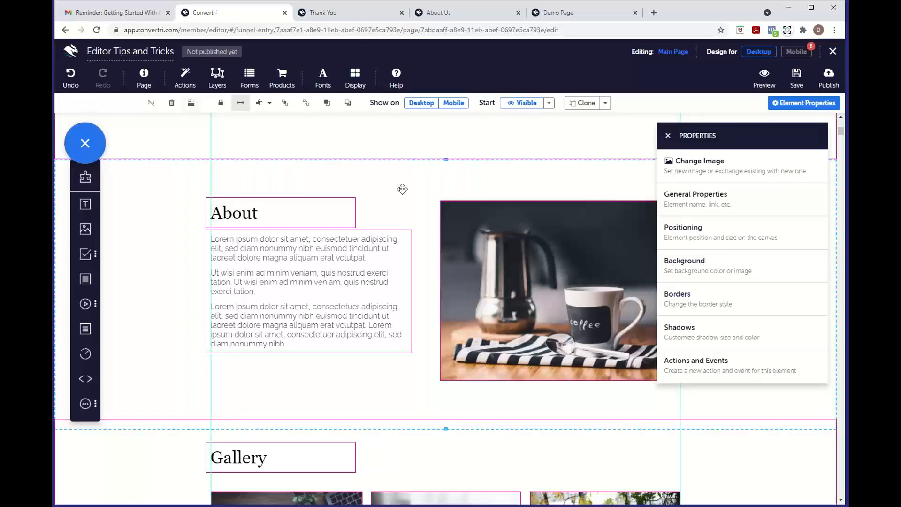
left_click_drag(400, 234, 397, 465)
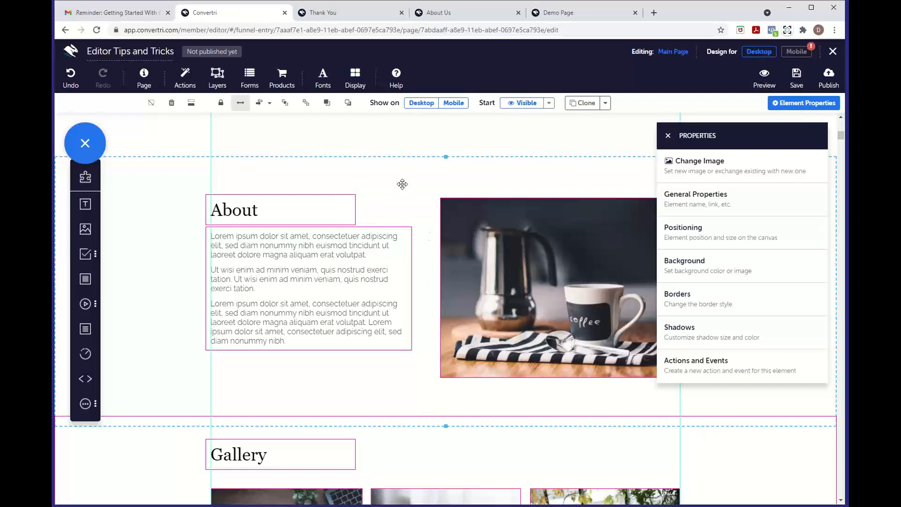
scroll(403, 184, "up", 10)
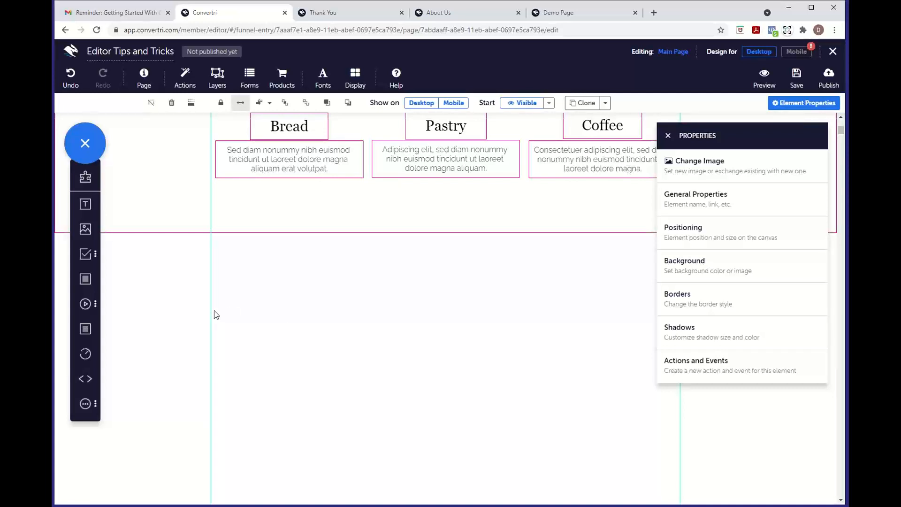
scroll(360, 323, "up", 7)
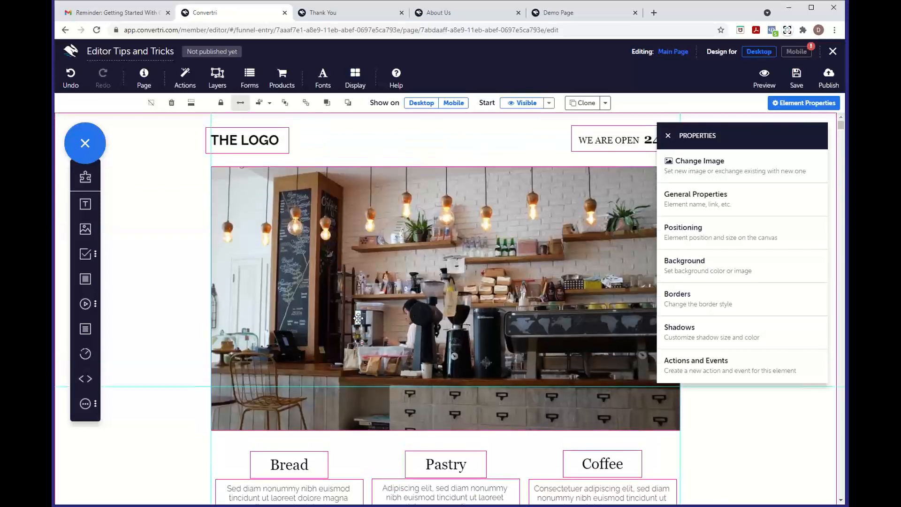
scroll(329, 413, "down", 4)
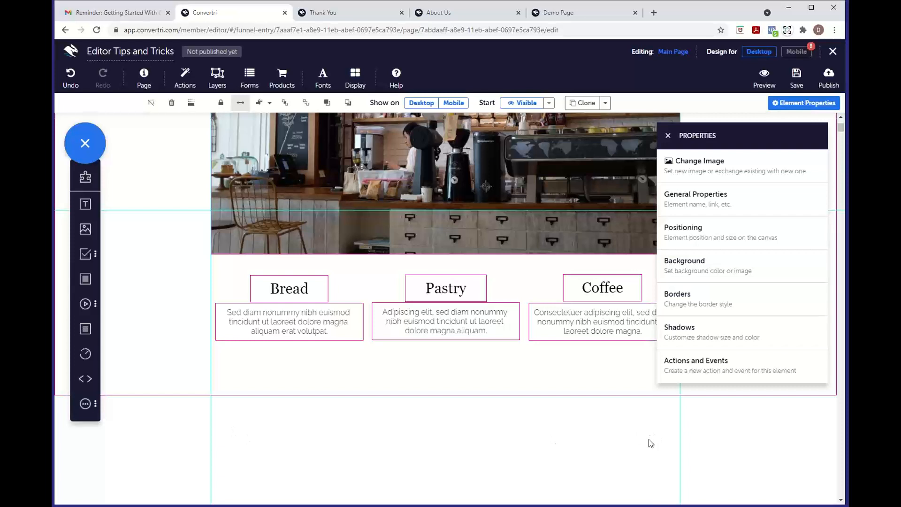
Widen the page guidelines to 1000 and restore the default guidelines.
left_click(352, 81)
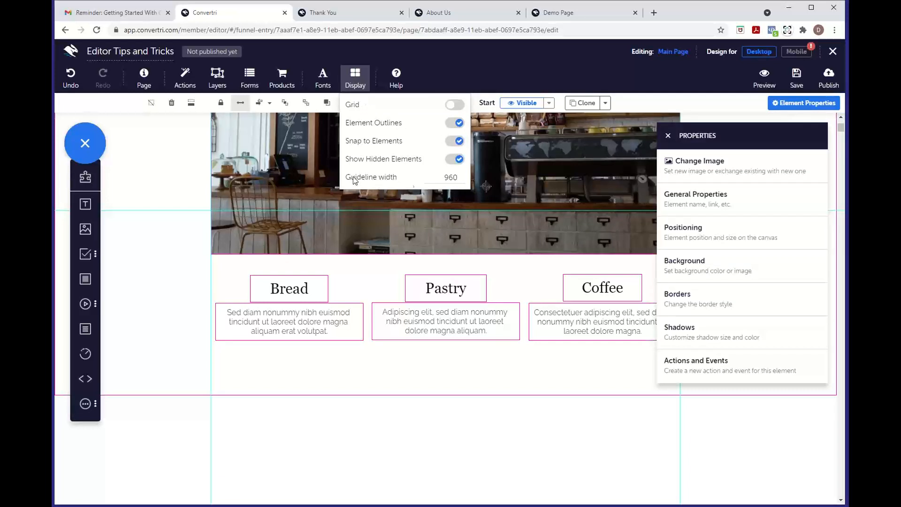
left_click(462, 176)
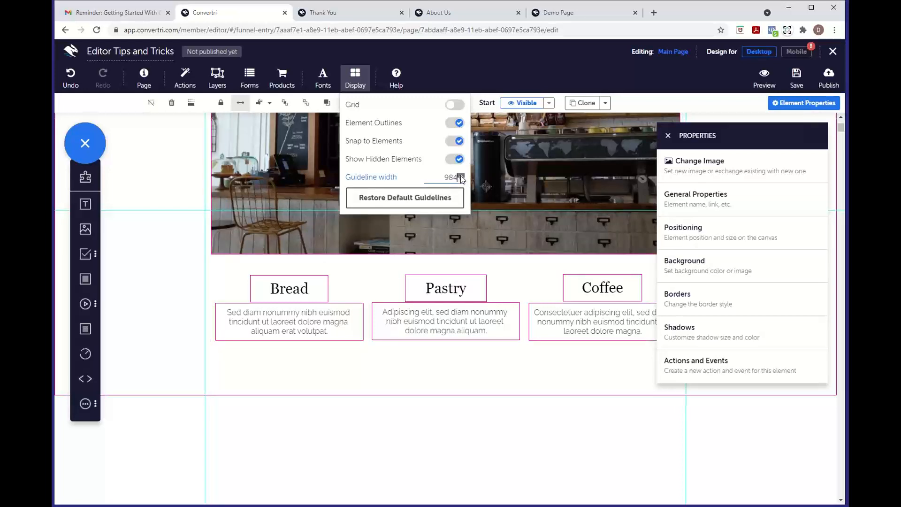
left_click_drag(461, 179, 461, 179)
double_click(446, 177)
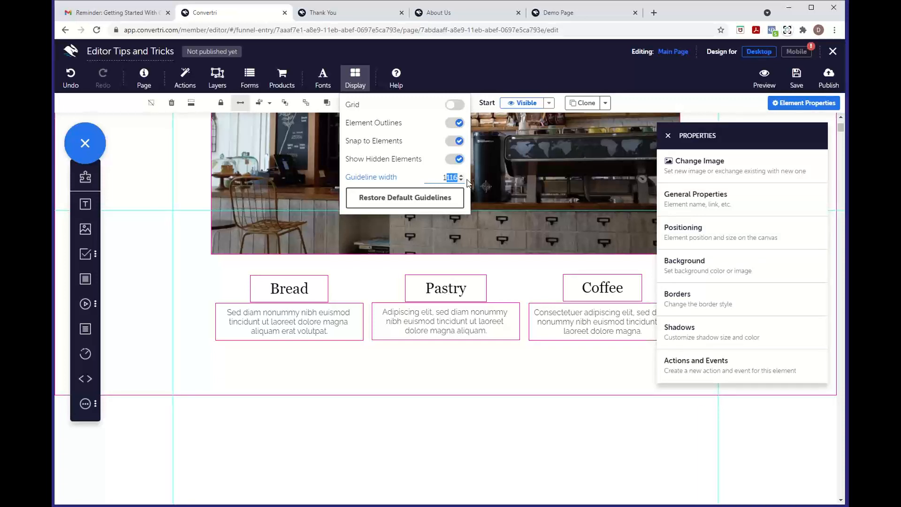
type("1000")
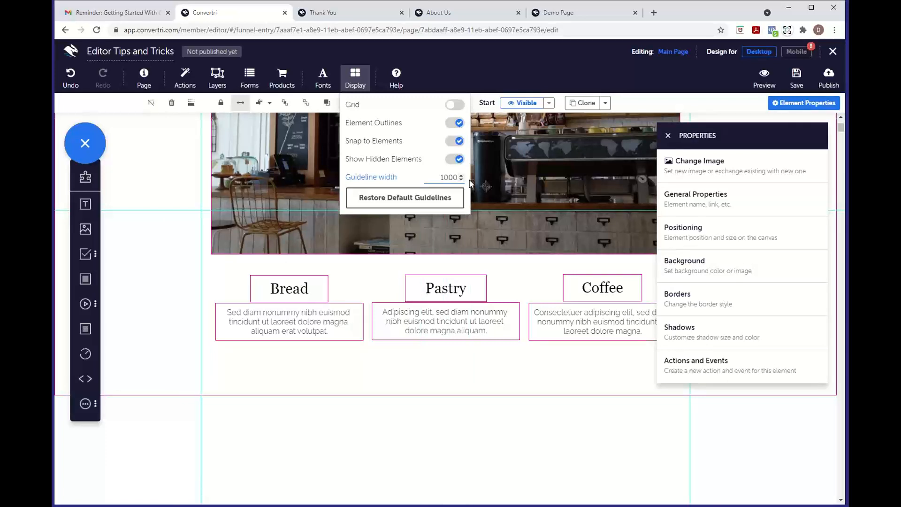
left_click(369, 198)
left_click(361, 87)
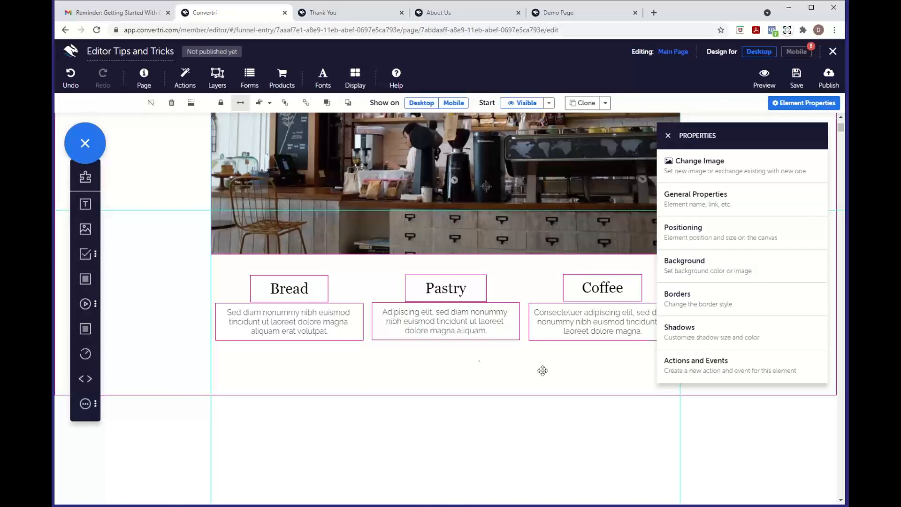
Move the About section down and up to test how the Gallery section beneath it shifts along.
scroll(543, 421, "up", 4)
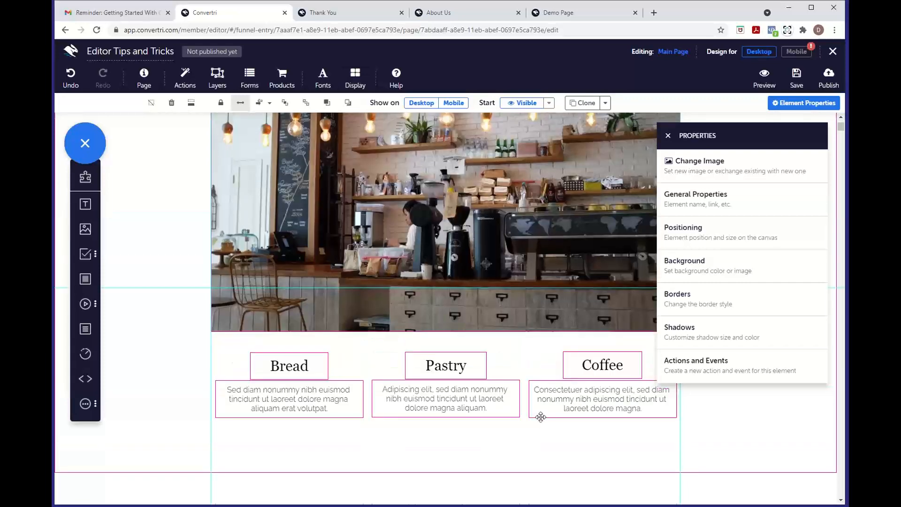
scroll(543, 421, "down", 6)
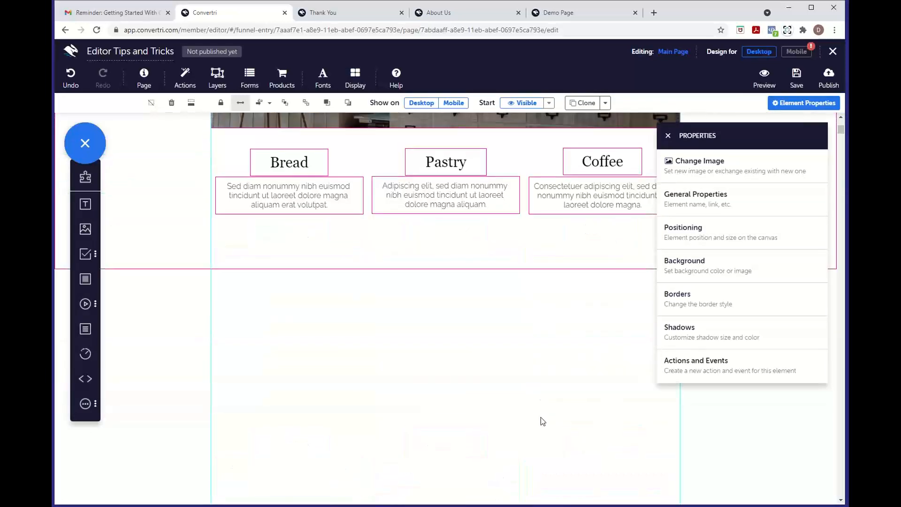
scroll(540, 419, "up", 5)
scroll(540, 418, "down", 1)
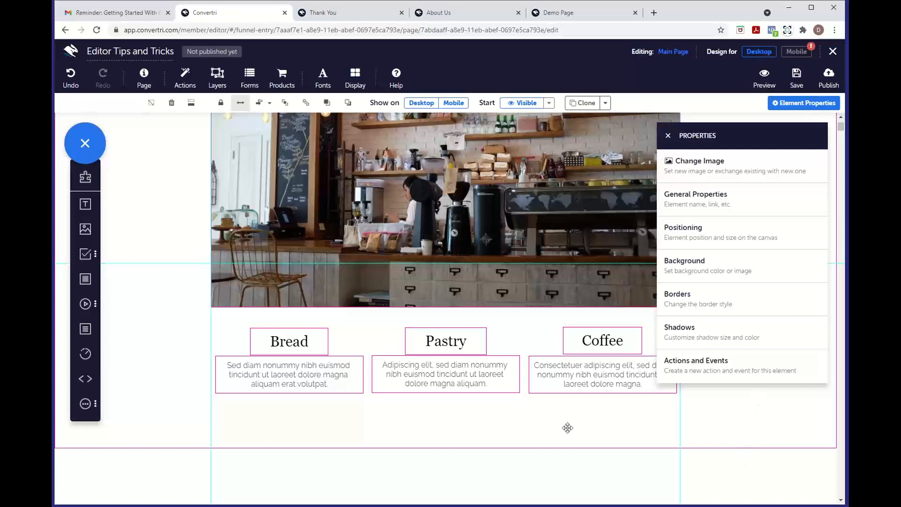
scroll(568, 427, "down", 6)
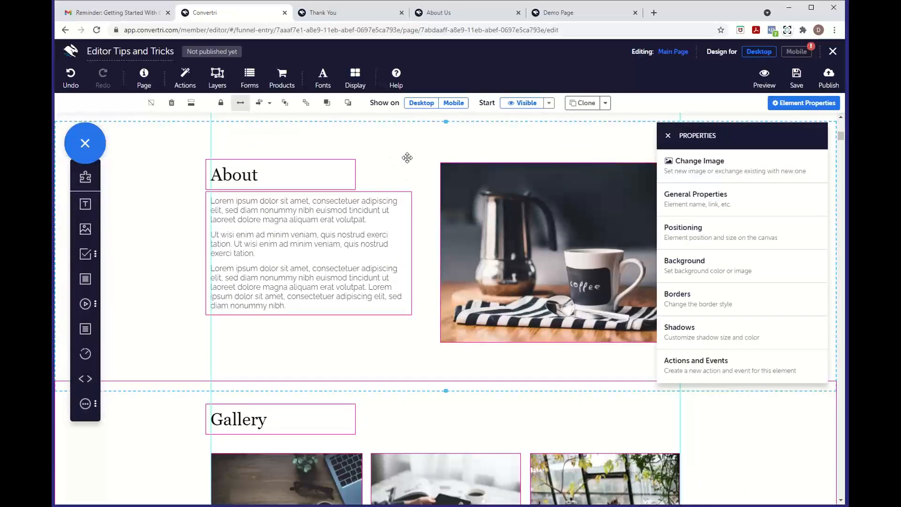
scroll(410, 181, "up", 3)
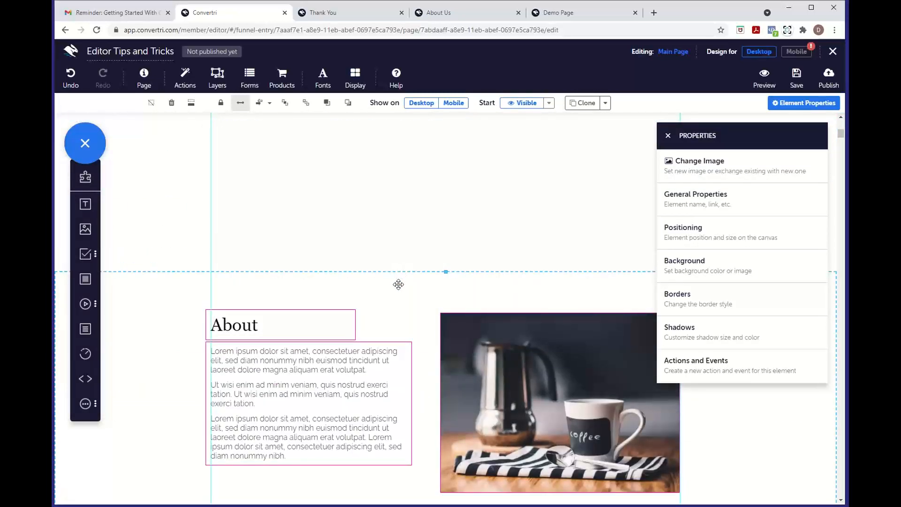
scroll(395, 263, "down", 2)
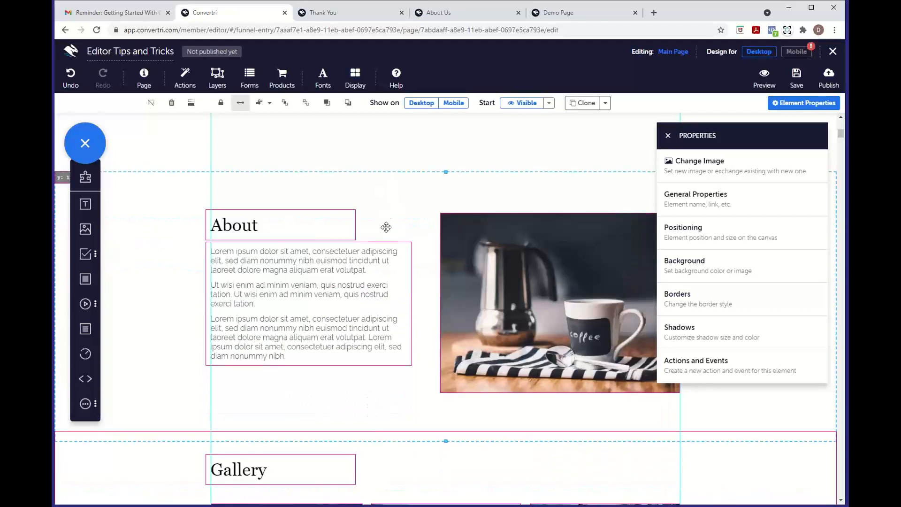
scroll(385, 268, "up", 2)
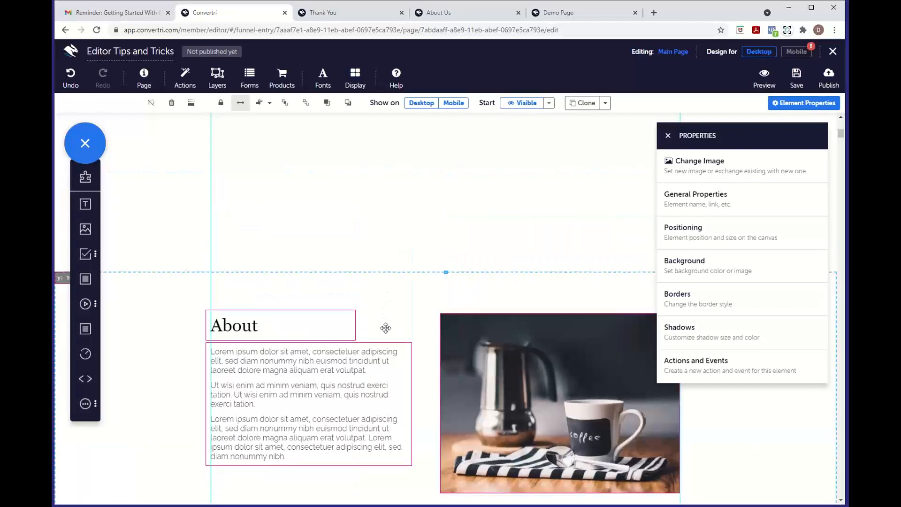
scroll(386, 328, "up", 1)
scroll(382, 290, "down", 2)
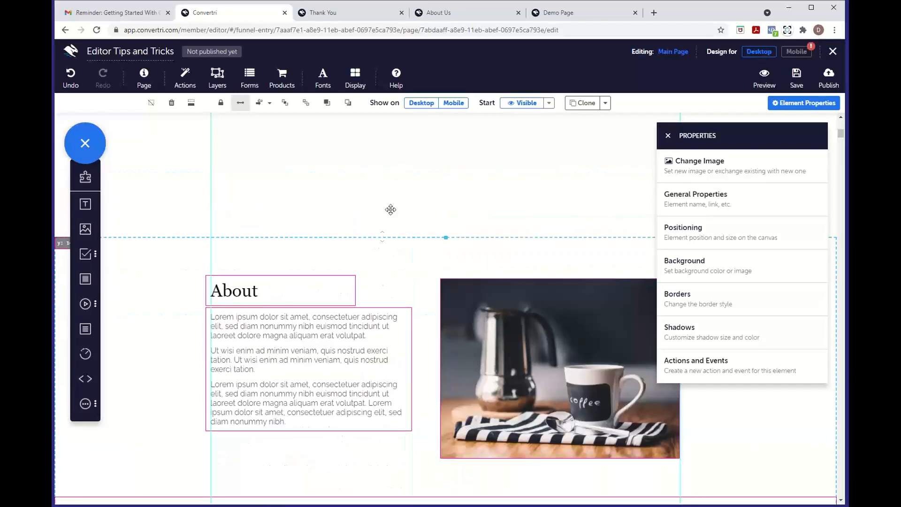
scroll(390, 206, "down", 1)
scroll(403, 435, "down", 2)
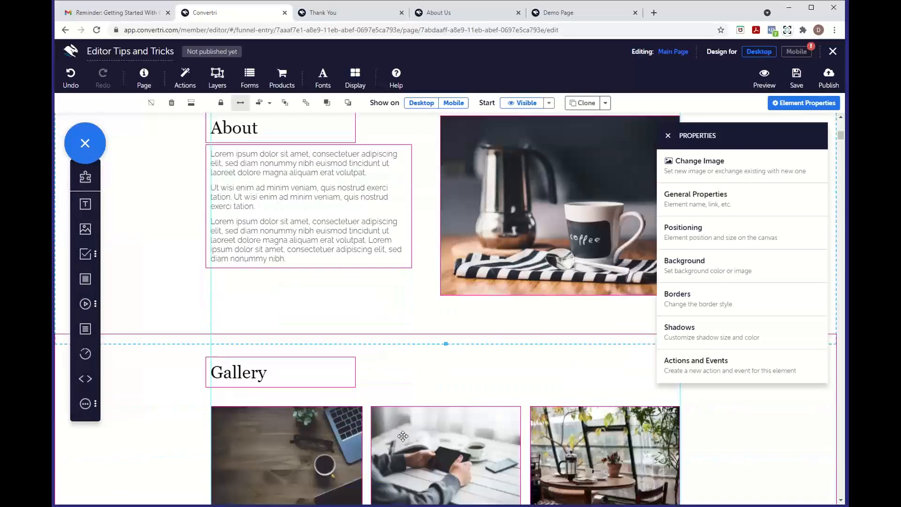
Shift the first portrait under The Coffee Lovers testimonials to the left and place a duplicate of it right beside it.
scroll(402, 436, "down", 10)
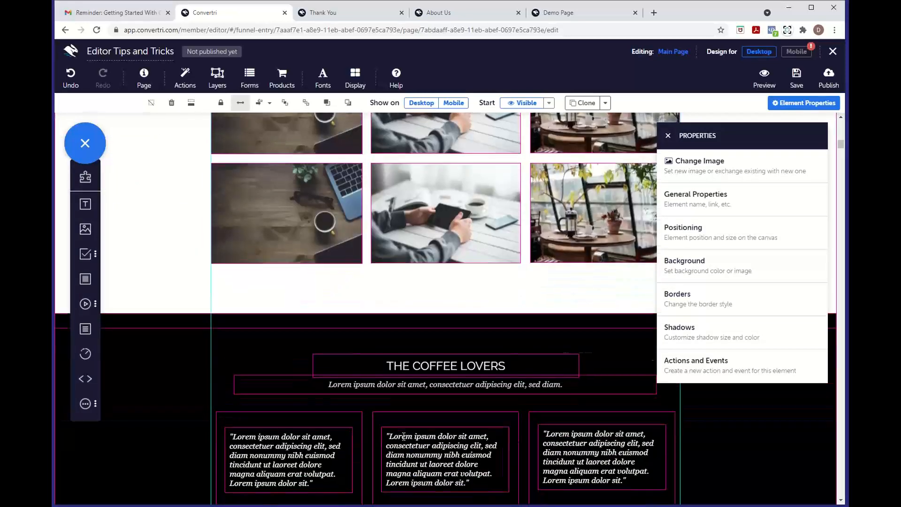
scroll(402, 436, "down", 4)
scroll(524, 323, "up", 1)
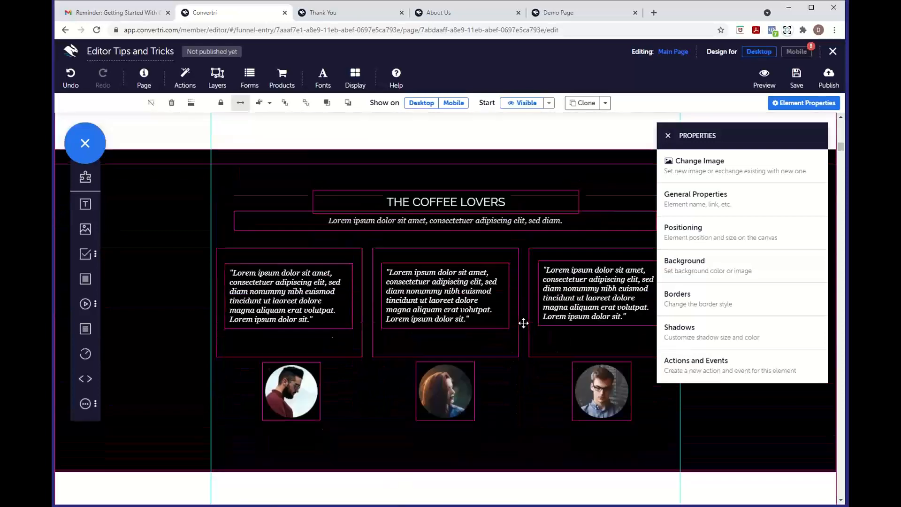
scroll(524, 323, "up", 1)
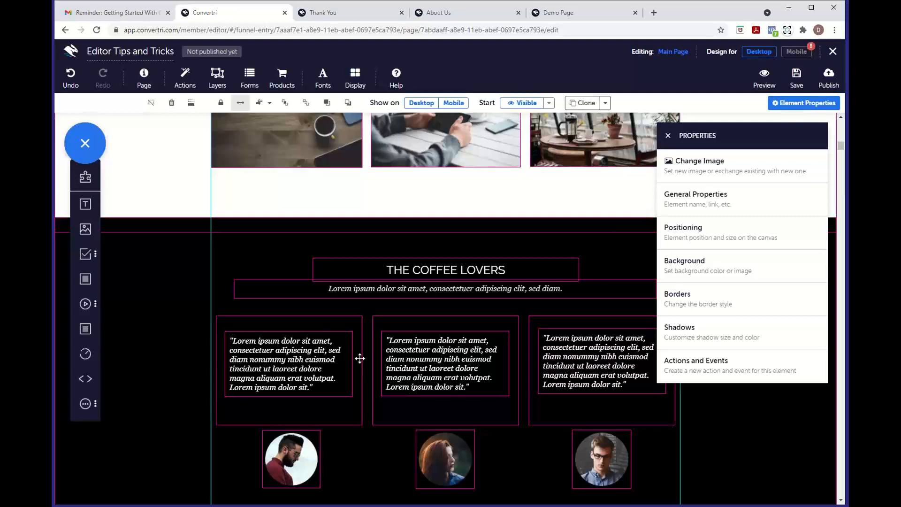
left_click(292, 465)
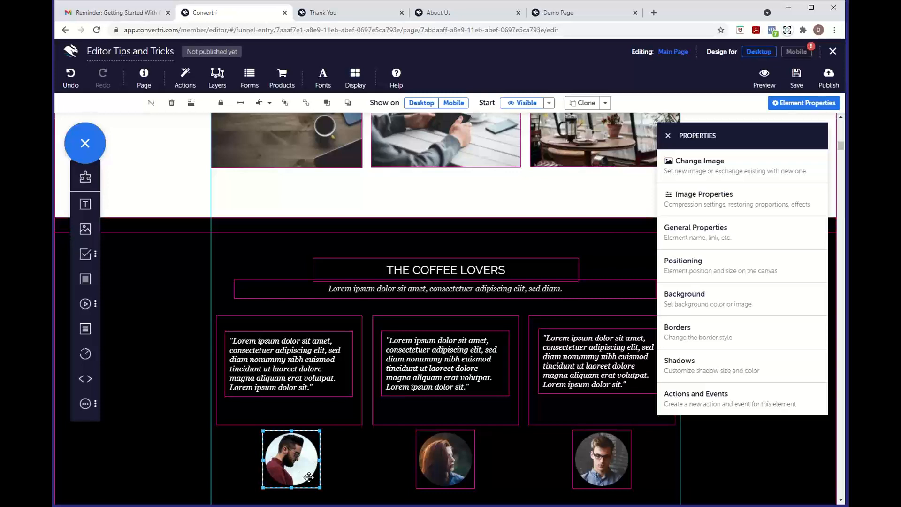
left_click_drag(298, 476, 266, 475)
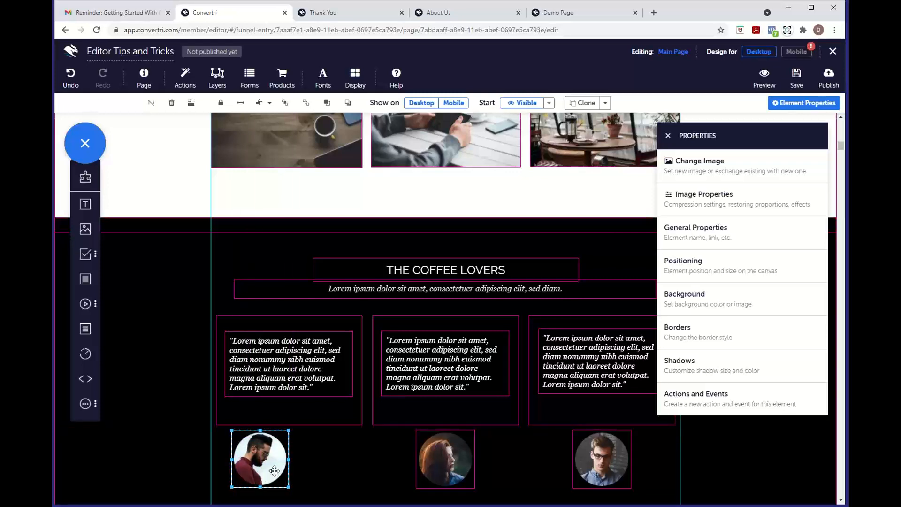
left_click_drag(274, 470, 337, 471)
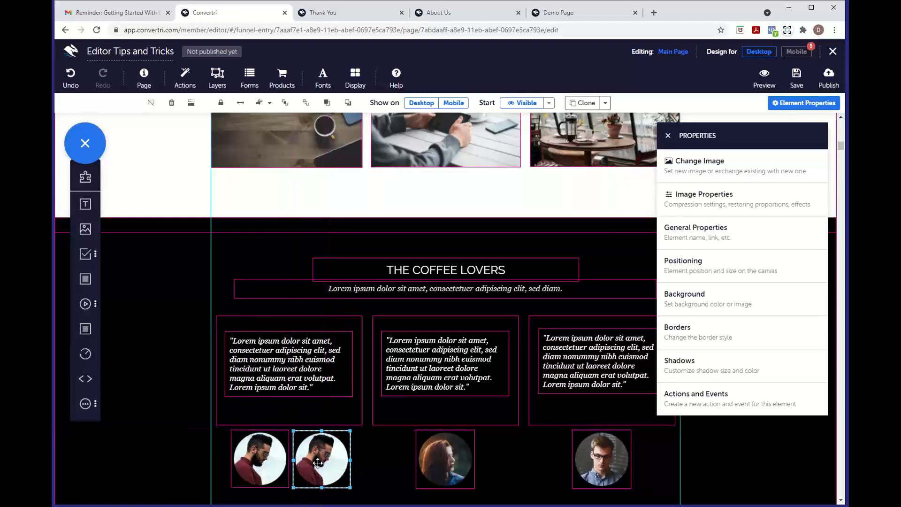
Duplicate the second and third testimonial portraits beside their originals, and shift one portrait of each of the three pairs slightly downward.
left_click_drag(442, 456, 467, 454)
left_click_drag(588, 462, 628, 465)
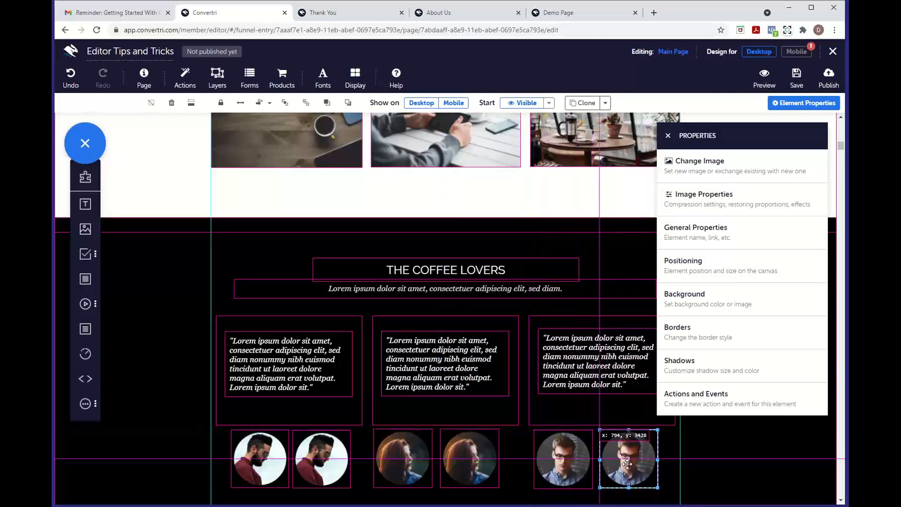
scroll(654, 475, "down", 1)
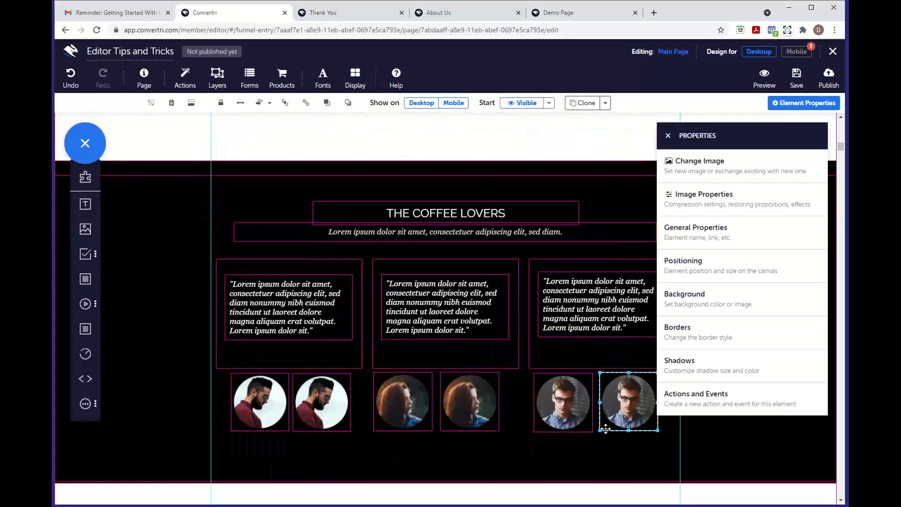
left_click_drag(582, 417, 576, 441)
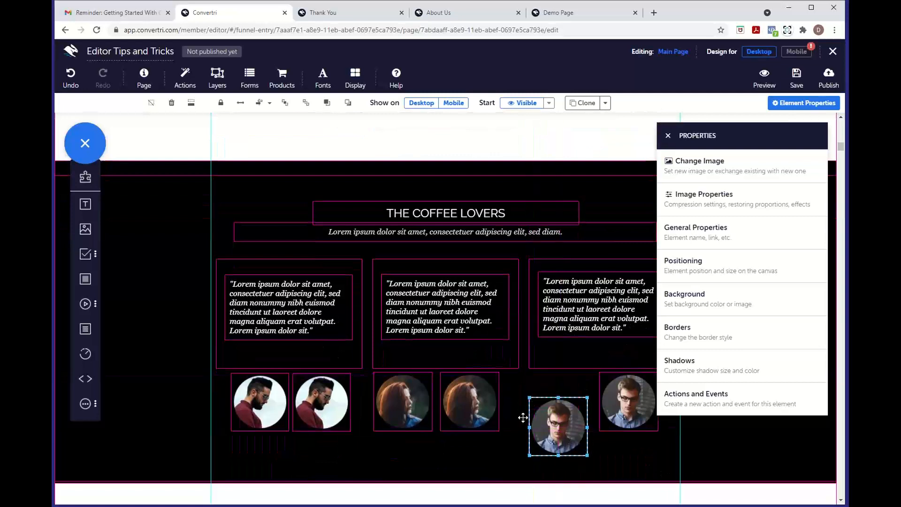
left_click_drag(482, 404, 483, 437)
left_click_drag(314, 405, 315, 436)
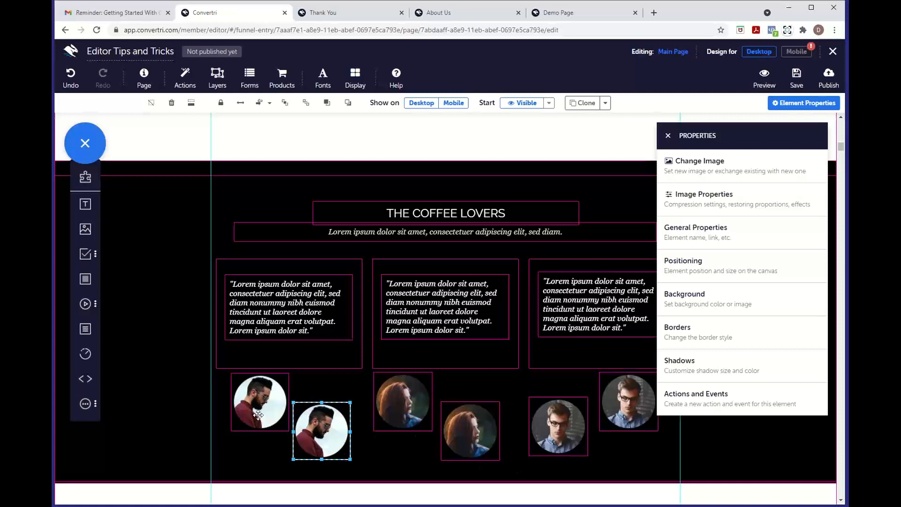
Add a panel beneath the testimonials and resize it to cover all six portraits within the black section.
left_click_drag(86, 287, 321, 402)
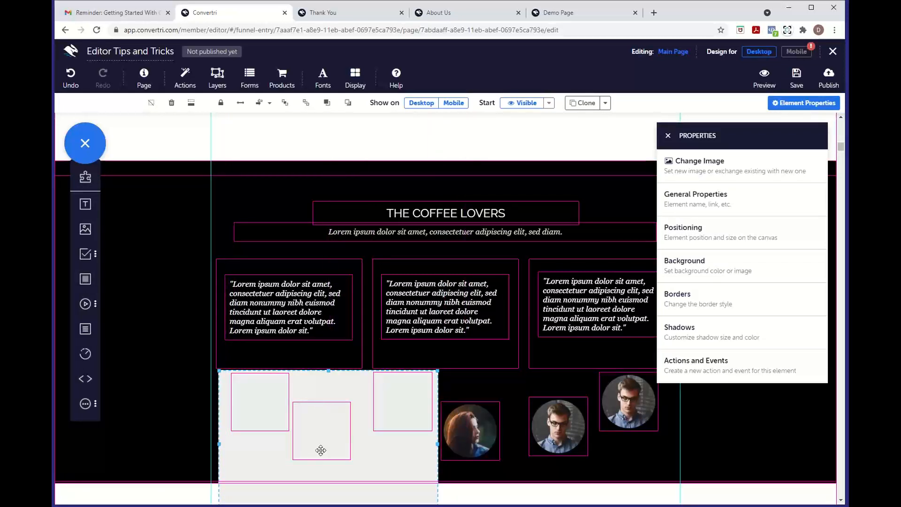
scroll(319, 451, "down", 1)
left_click_drag(328, 473, 323, 425)
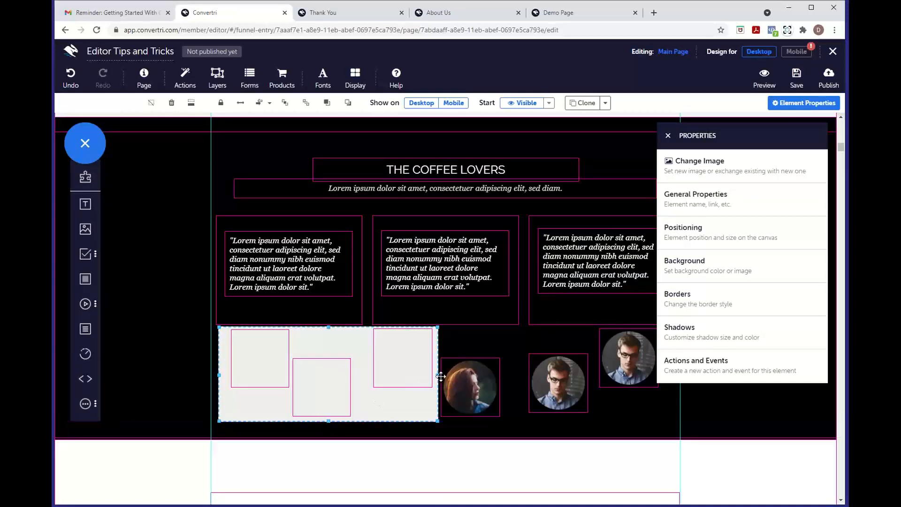
left_click_drag(438, 376, 666, 406)
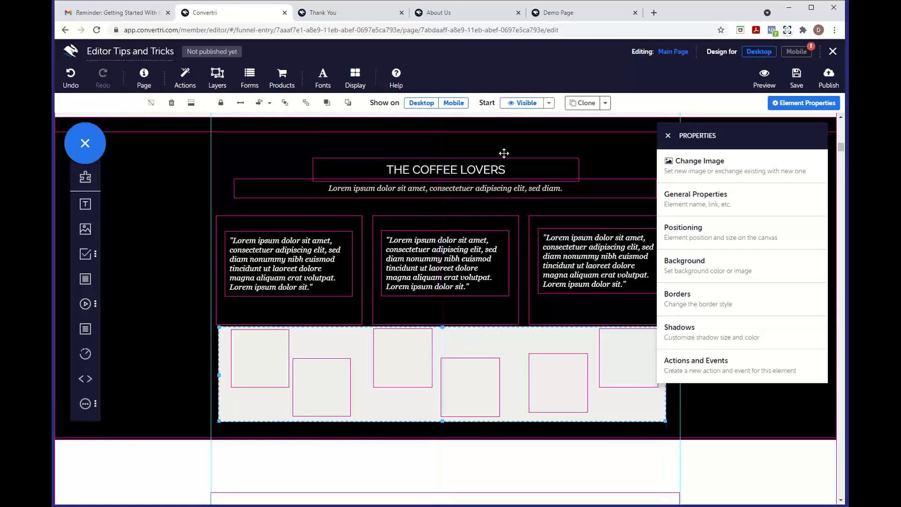
Layer the panel directly behind the six portraits and shift it slightly to check that they move with it.
left_click(305, 104)
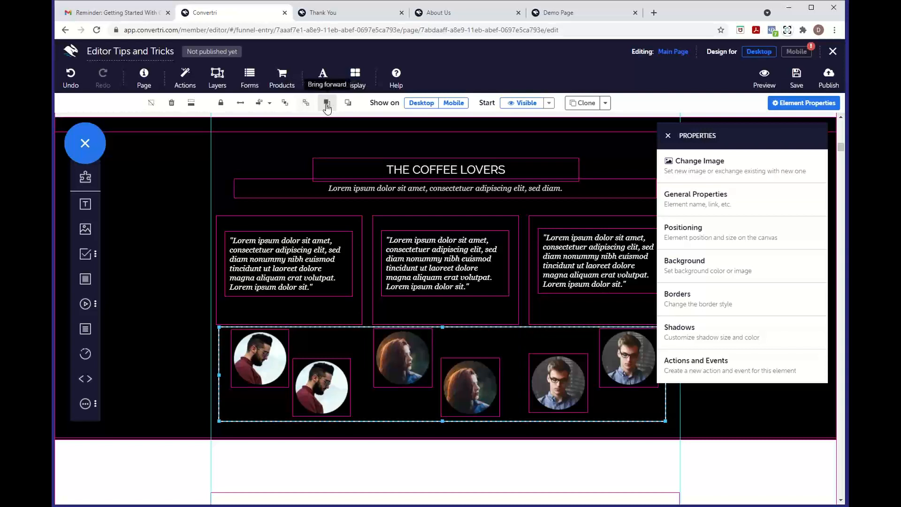
left_click(325, 105)
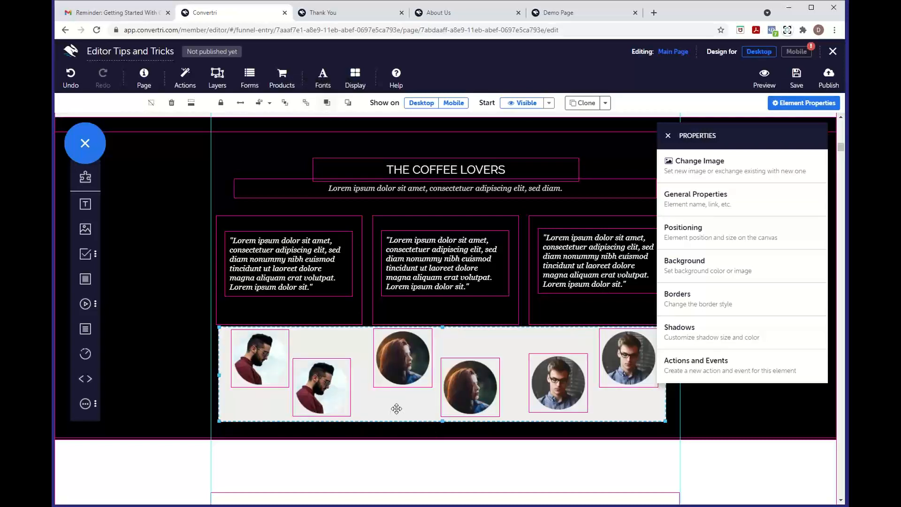
mouse_move(397, 409)
left_mouse_down()
mouse_move(395, 417)
mouse_move(404, 409)
mouse_move(398, 413)
left_mouse_up()
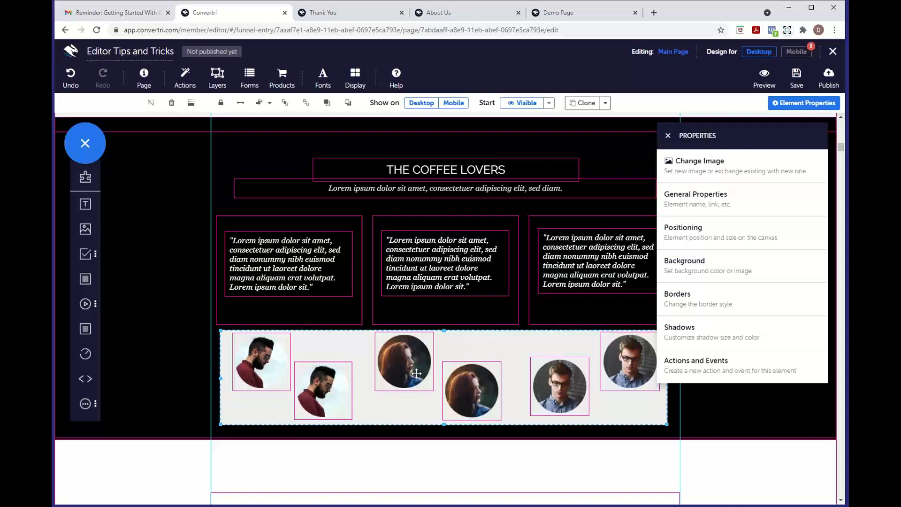
Middle-align the portraits within their panel and justify them horizontally.
left_click(270, 105)
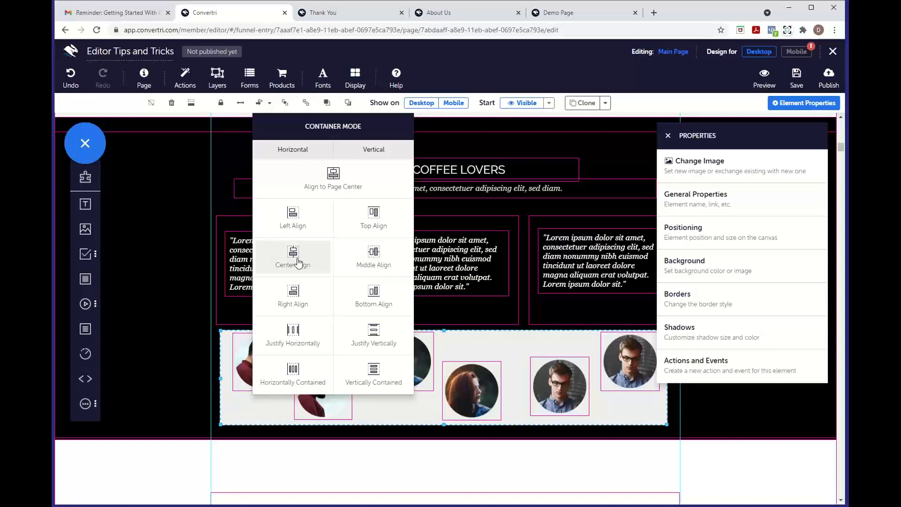
left_click(361, 261)
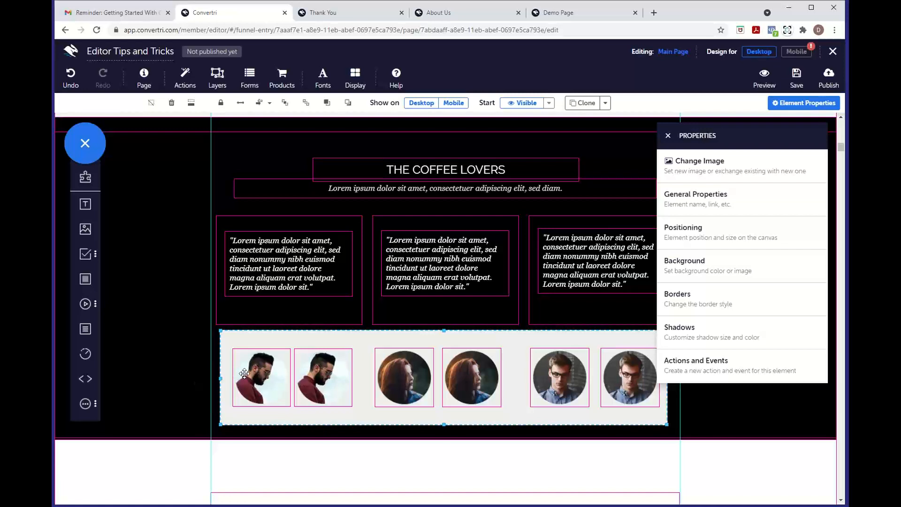
left_click(259, 103)
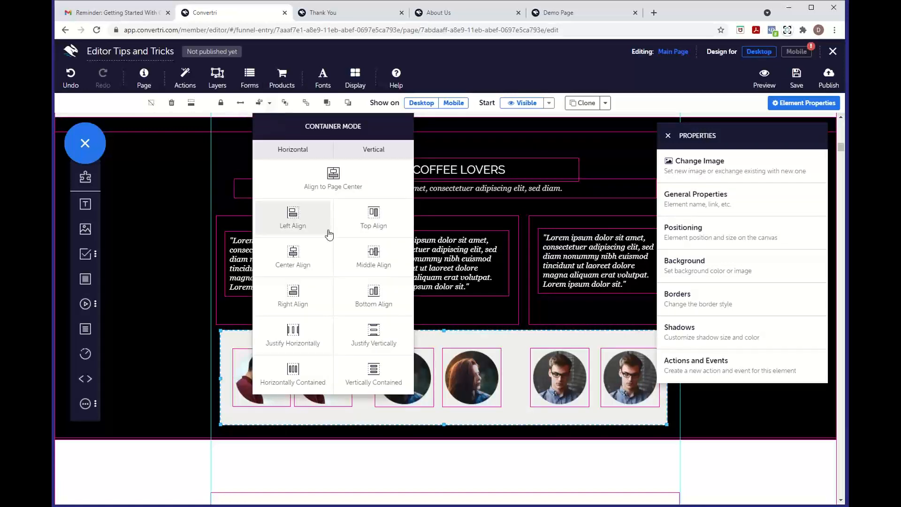
left_click(308, 346)
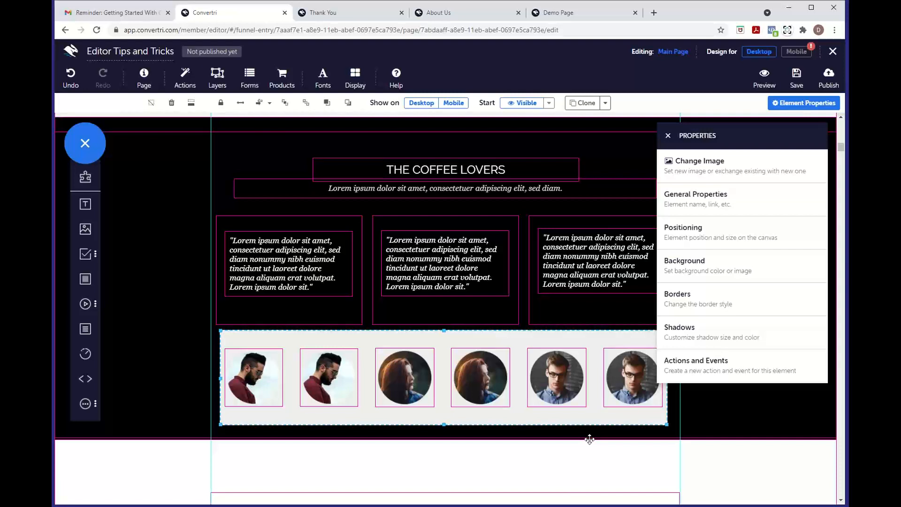
Return to the top of the page, close the element properties and examine the Bread, Pastry and Coffee columns.
scroll(590, 439, "up", 10)
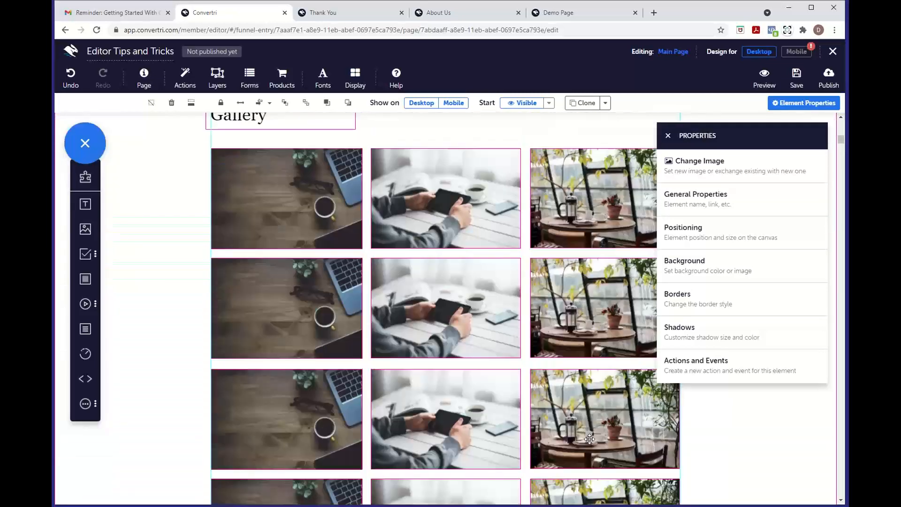
scroll(590, 439, "up", 10)
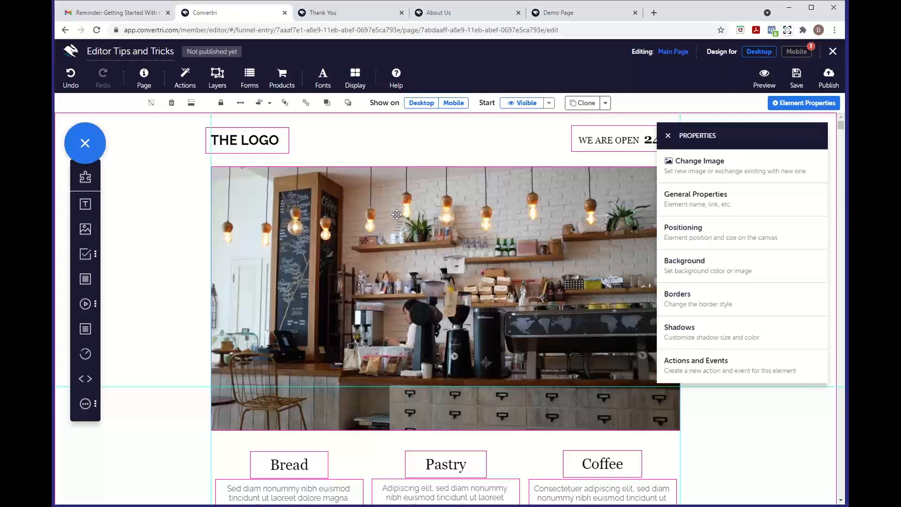
left_click(667, 136)
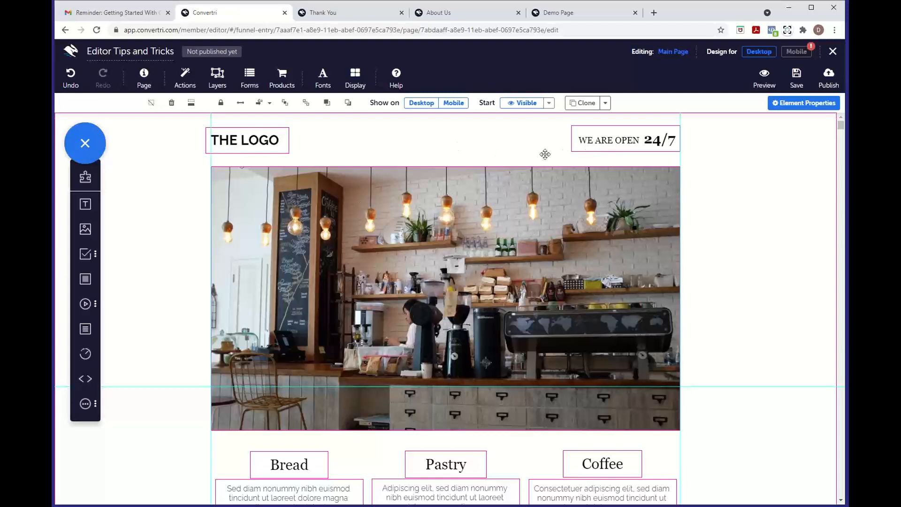
scroll(302, 376, "down", 1)
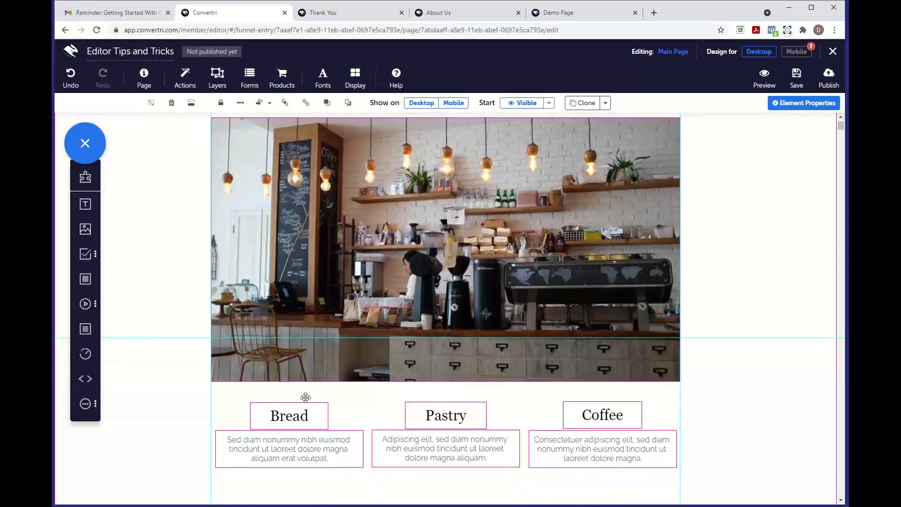
scroll(470, 285, "up", 1)
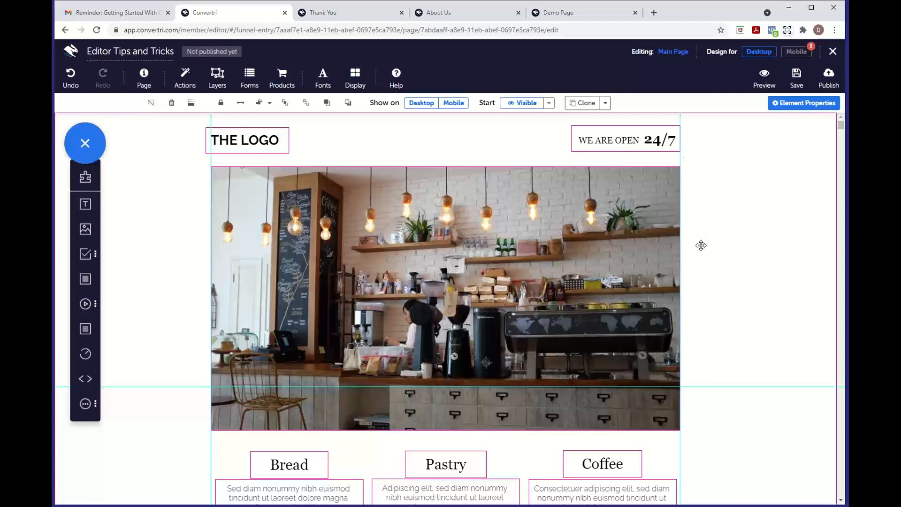
scroll(702, 245, "down", 2)
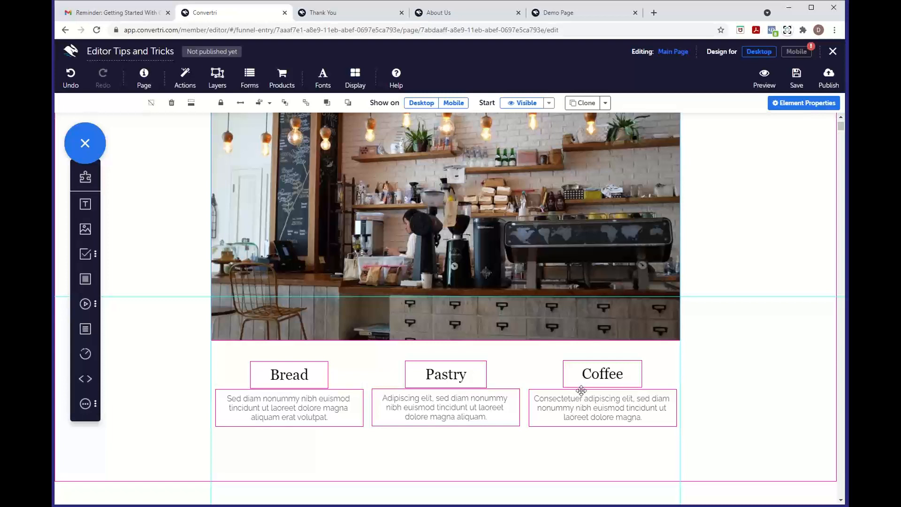
Switch to the mobile design and examine the stacking order of the Bread, Pastry and Coffee headings and descriptions.
left_click(798, 52)
scroll(533, 281, "down", 10)
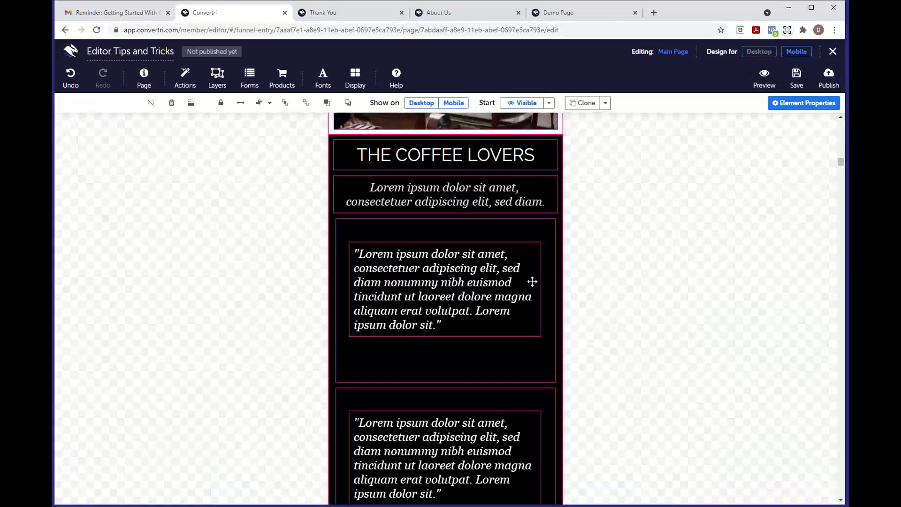
scroll(532, 282, "up", 9)
scroll(533, 282, "up", 5)
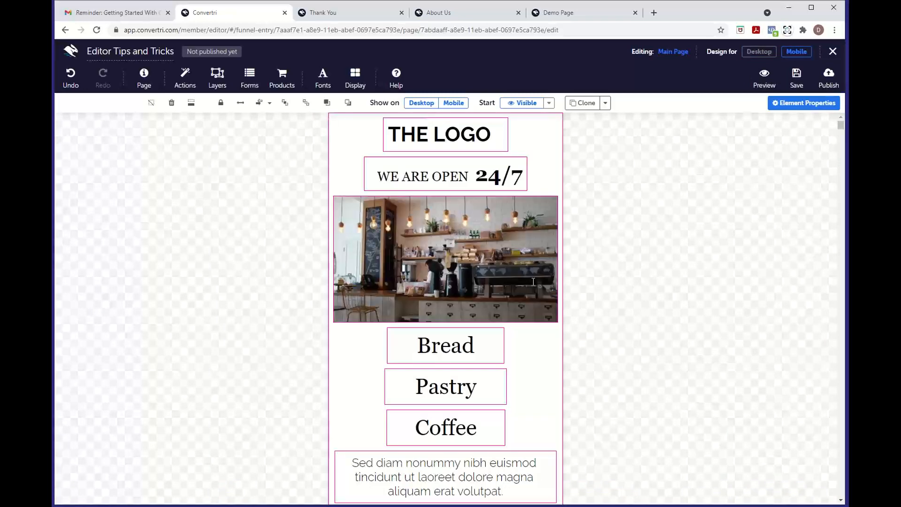
scroll(534, 280, "down", 3)
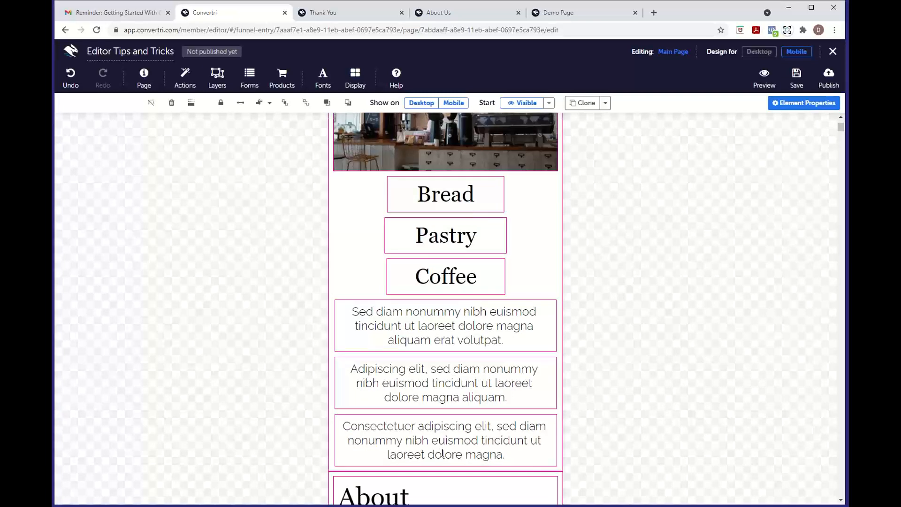
scroll(490, 207, "up", 2)
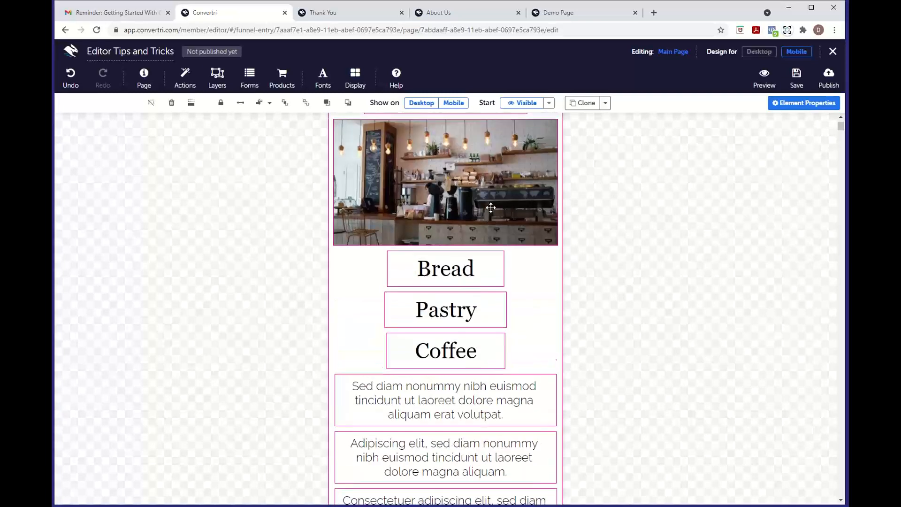
scroll(489, 208, "down", 1)
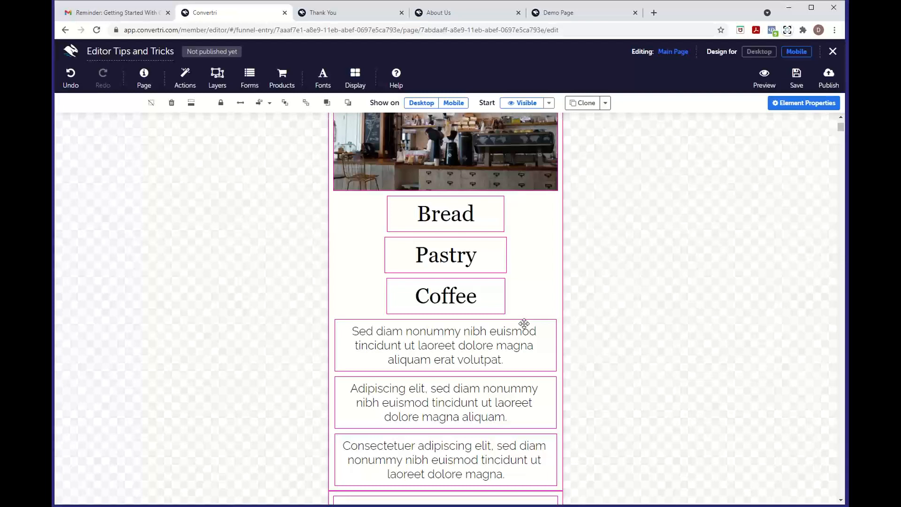
Try moving the first description up beneath the Bread heading in the mobile layout, and put it back below Coffee.
left_click_drag(524, 323, 518, 243)
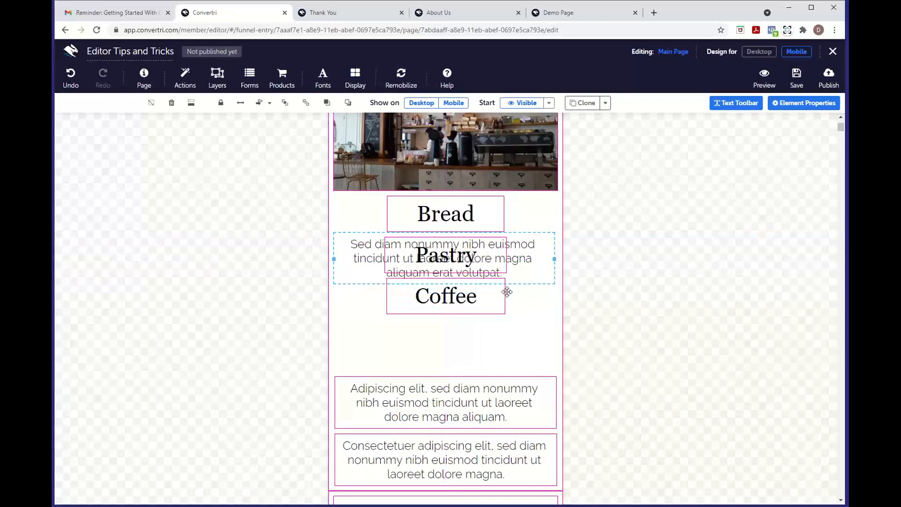
mouse_move(520, 283)
left_mouse_down()
mouse_move(519, 369)
mouse_move(517, 266)
mouse_move(517, 279)
left_mouse_up()
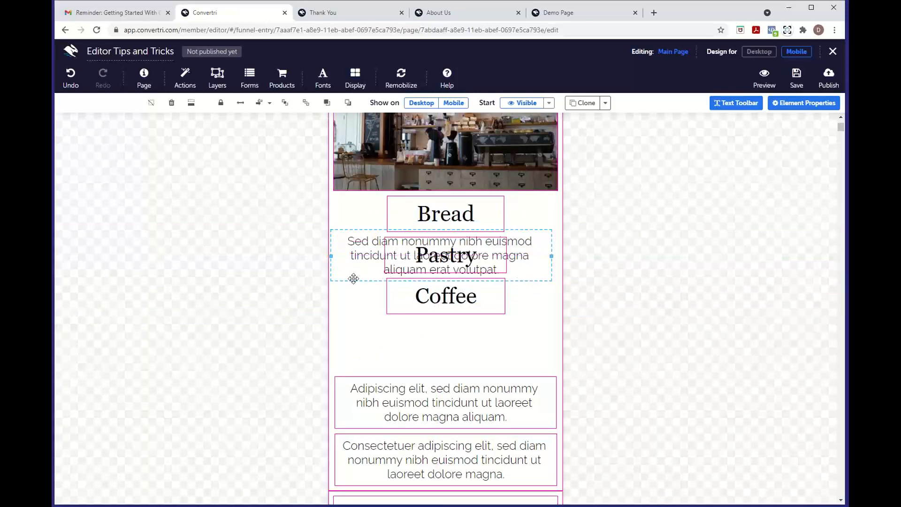
left_click_drag(355, 280, 361, 366)
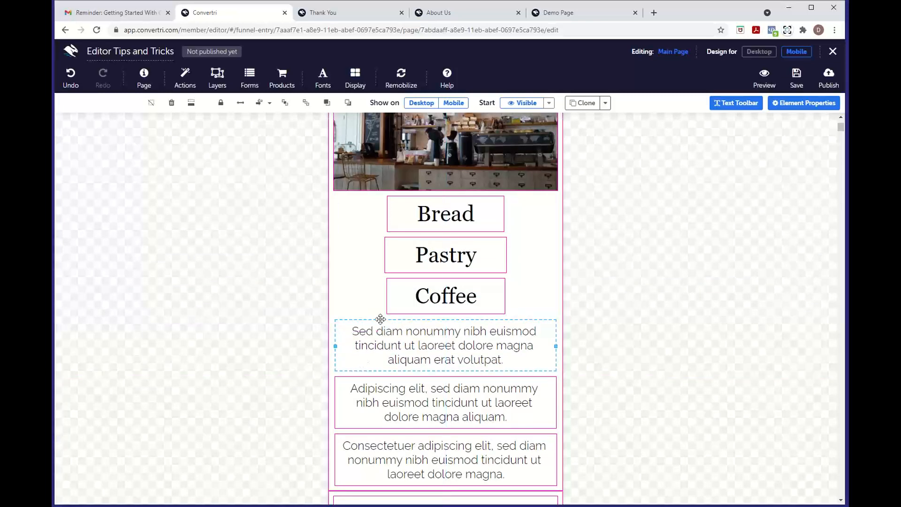
In the desktop design, add a panel over the Bread heading and description and resize it to fit that column.
left_click(760, 52)
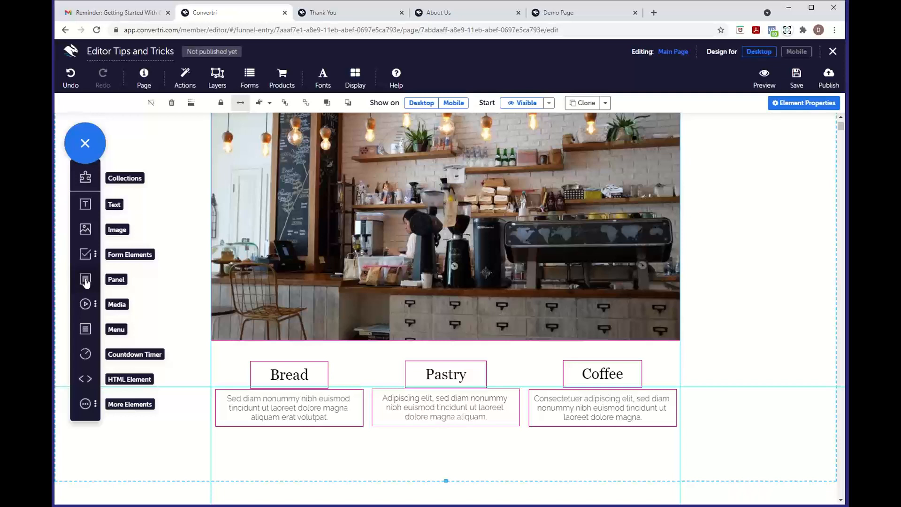
left_click_drag(87, 280, 291, 451)
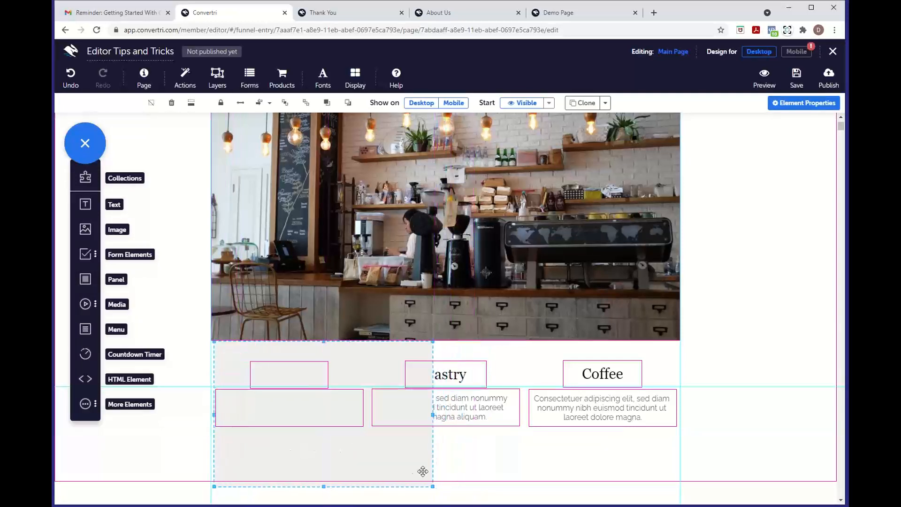
left_click_drag(431, 488, 364, 443)
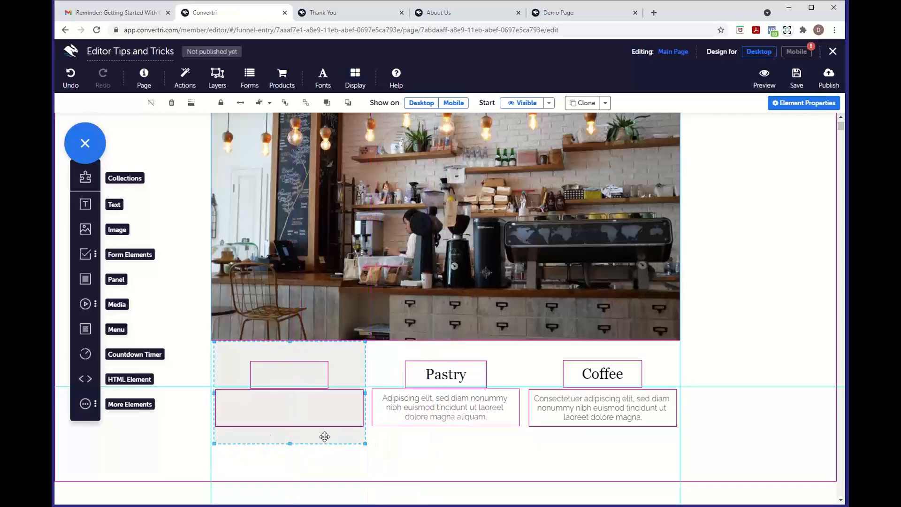
Layer the Bread panel behind its heading and description but in front of the section background.
left_click(348, 107)
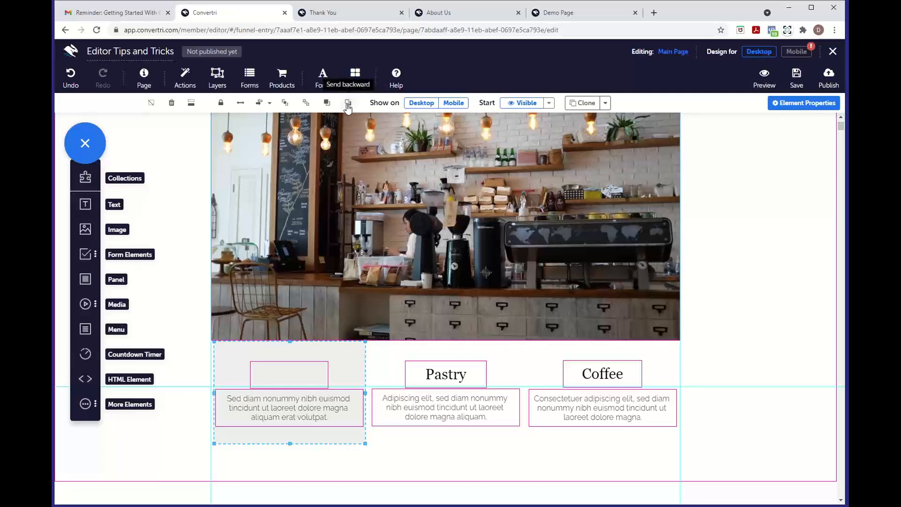
left_click(348, 107)
left_click(307, 105)
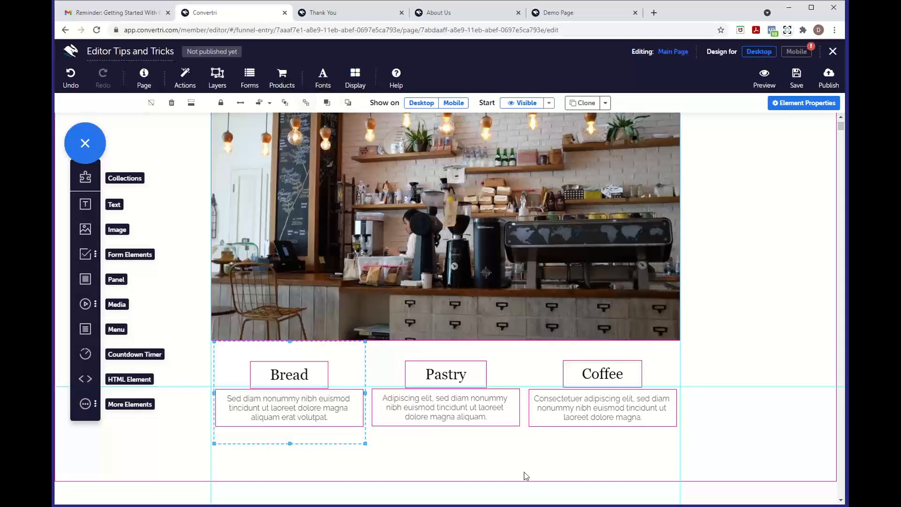
left_click(327, 104)
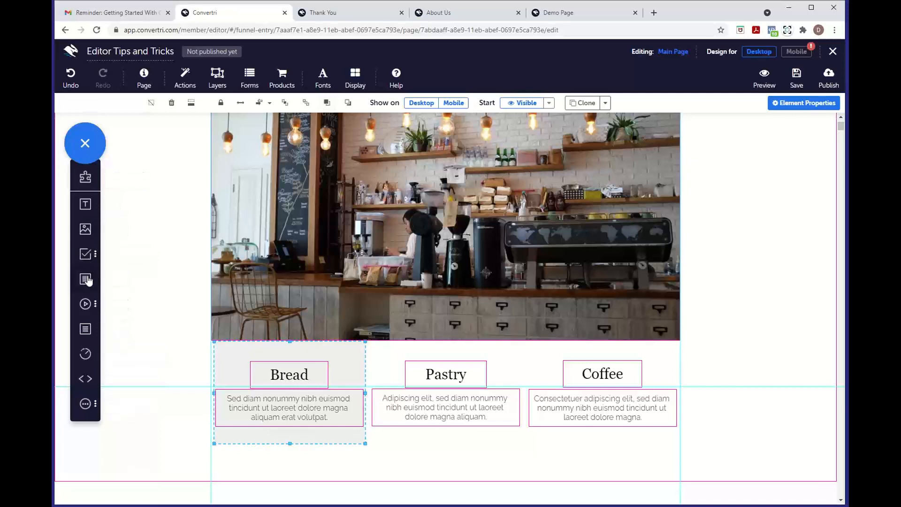
Add panels over the Pastry and Coffee columns, resize each to fit its column, and layer them behind their headings and descriptions.
left_click_drag(87, 279, 423, 443)
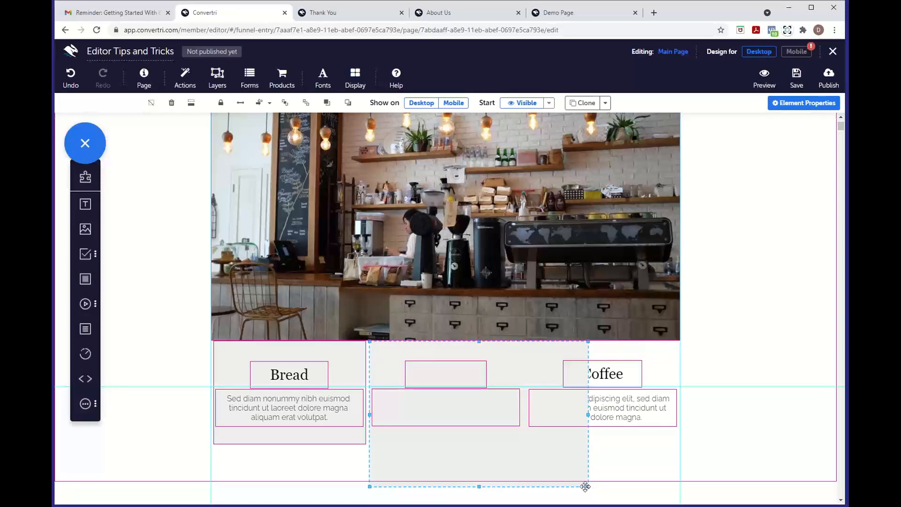
left_click_drag(586, 484, 522, 443)
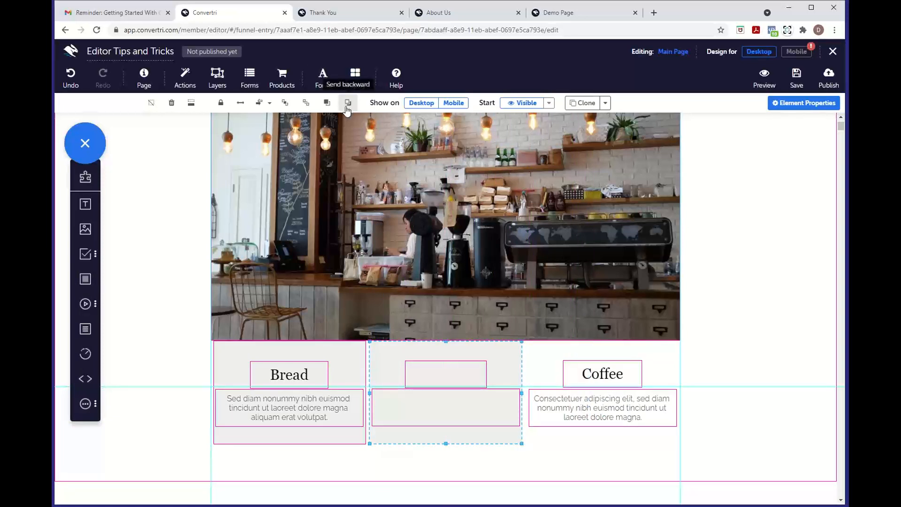
left_click_drag(99, 279, 577, 439)
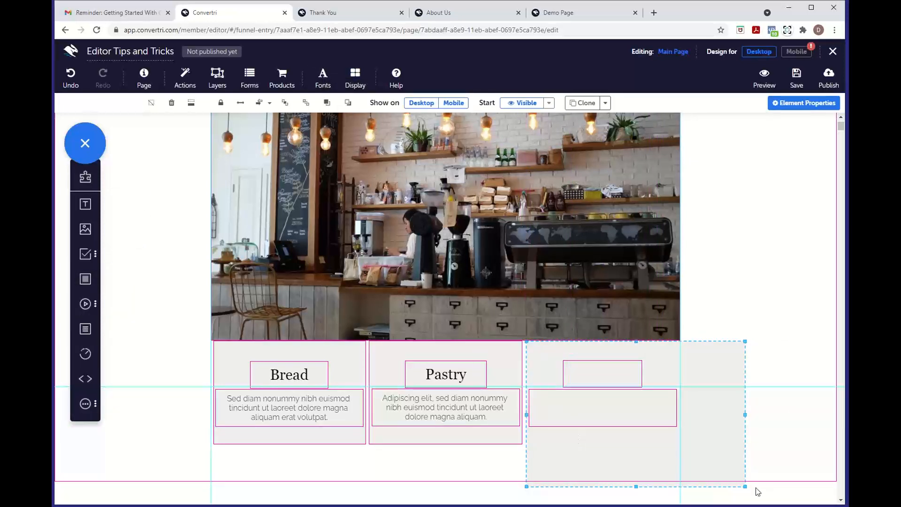
left_click_drag(744, 485, 678, 443)
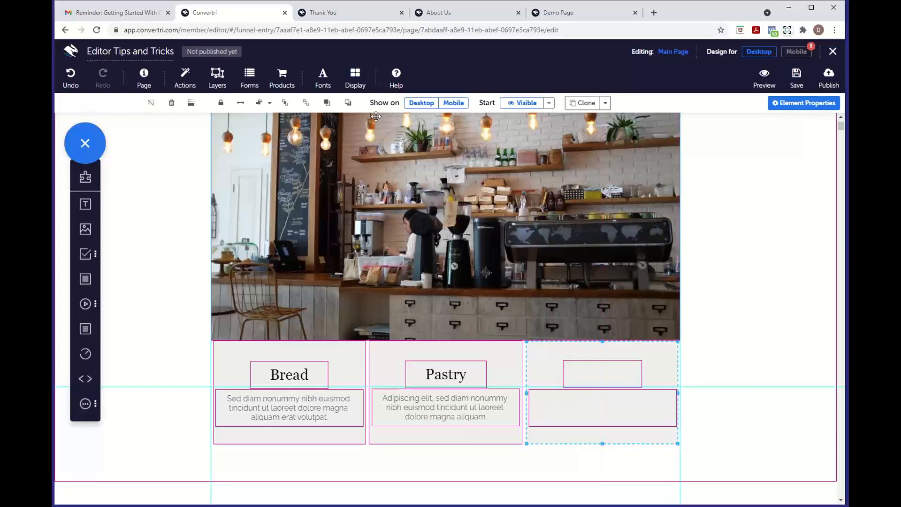
left_click(348, 102)
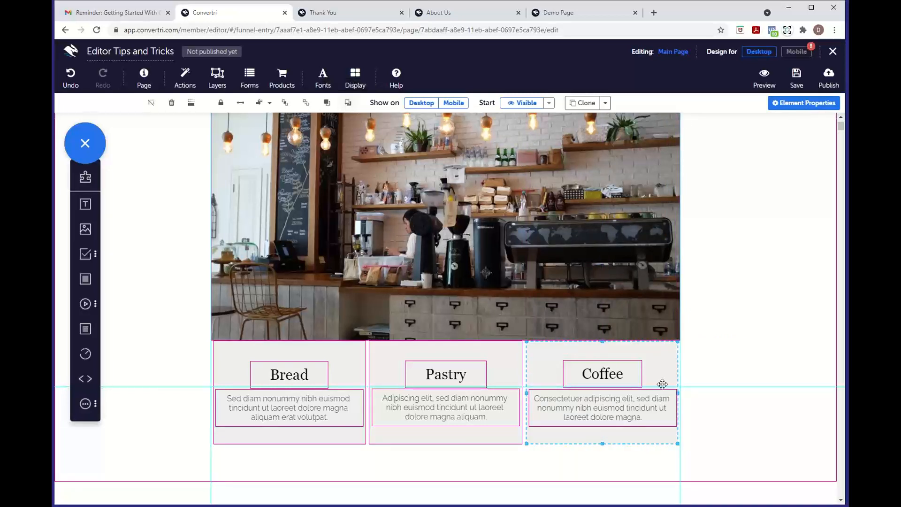
Make the Coffee panel's background fill fully transparent, rgba(239, 239, 239, 0).
left_click(789, 112)
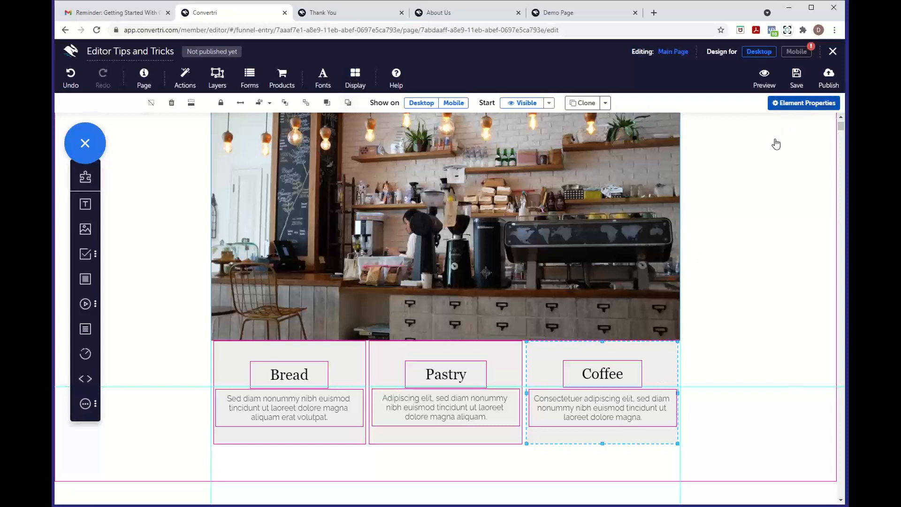
left_click(714, 262)
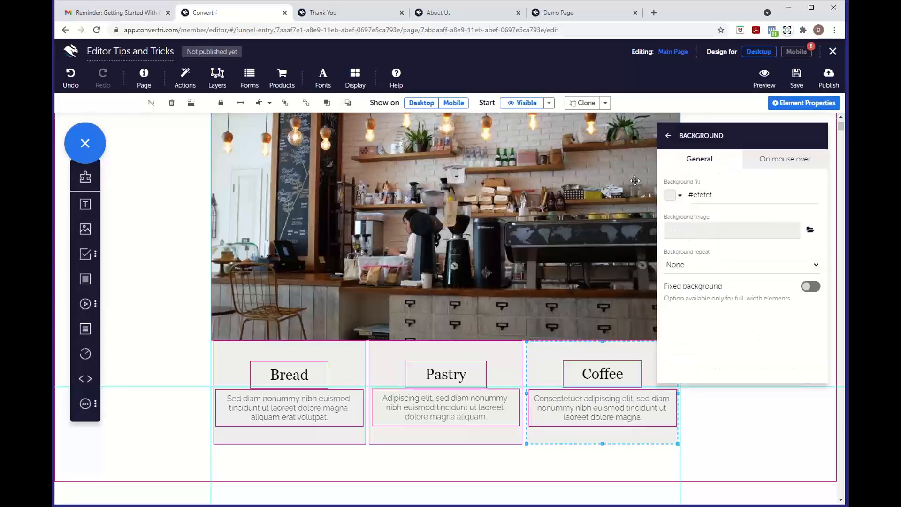
left_click(672, 195)
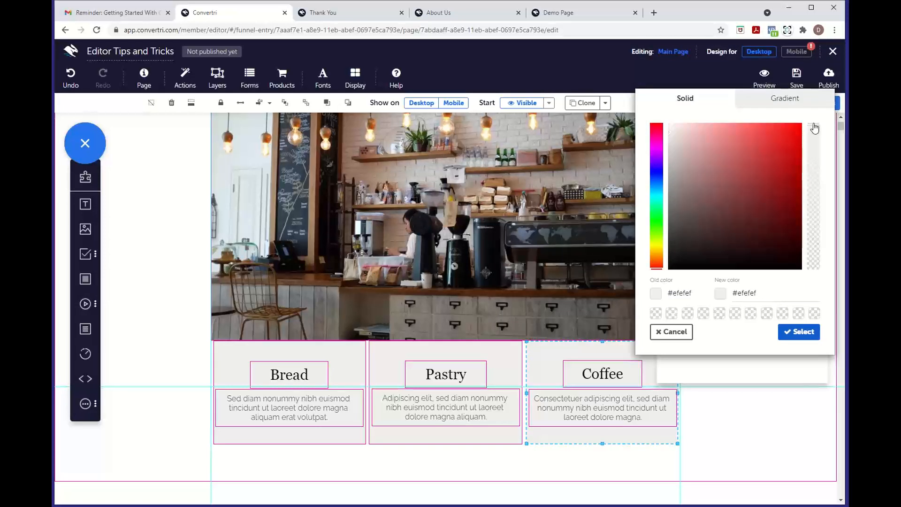
left_click_drag(814, 128, 821, 287)
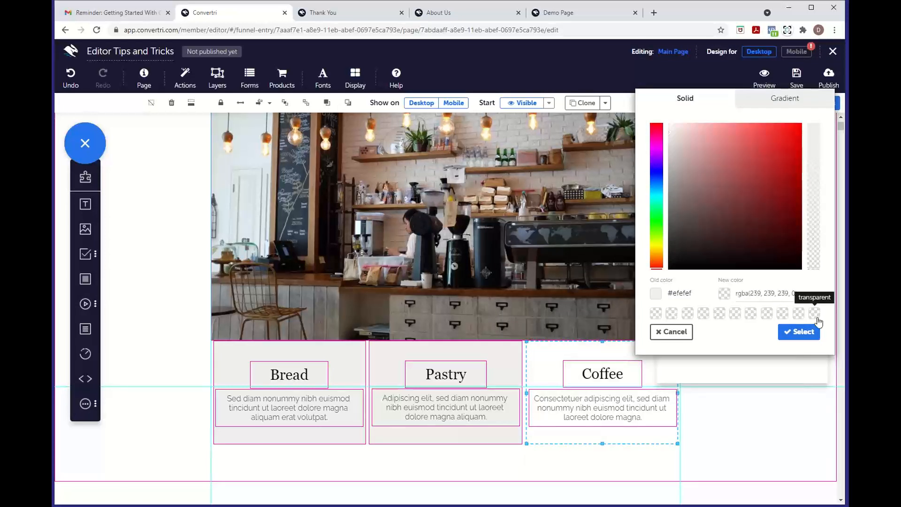
left_click(798, 333)
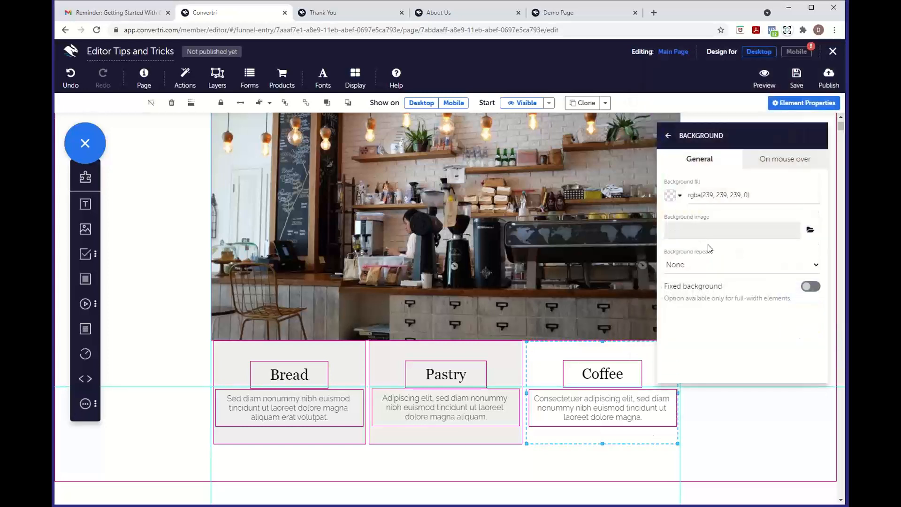
left_click(671, 141)
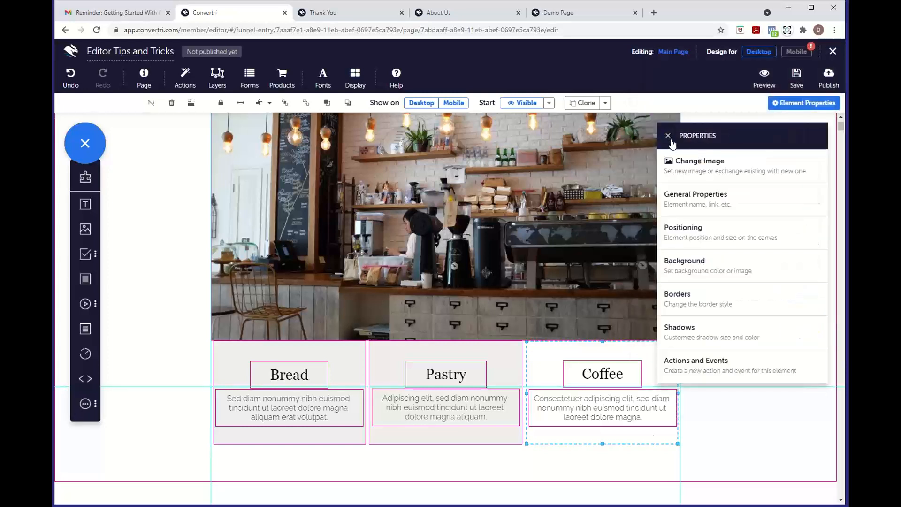
left_click(670, 134)
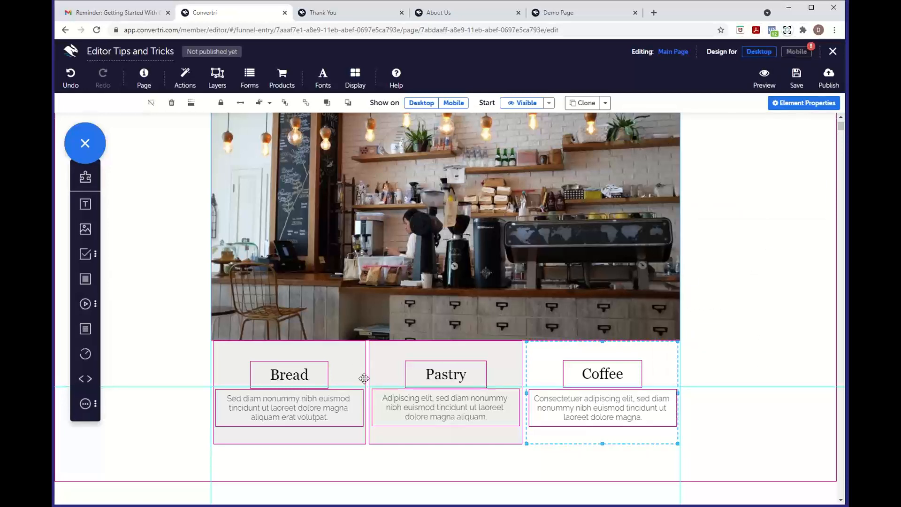
Switch to the mobile design and remobilize the page to rebuild its layout with the new panels.
left_click(797, 51)
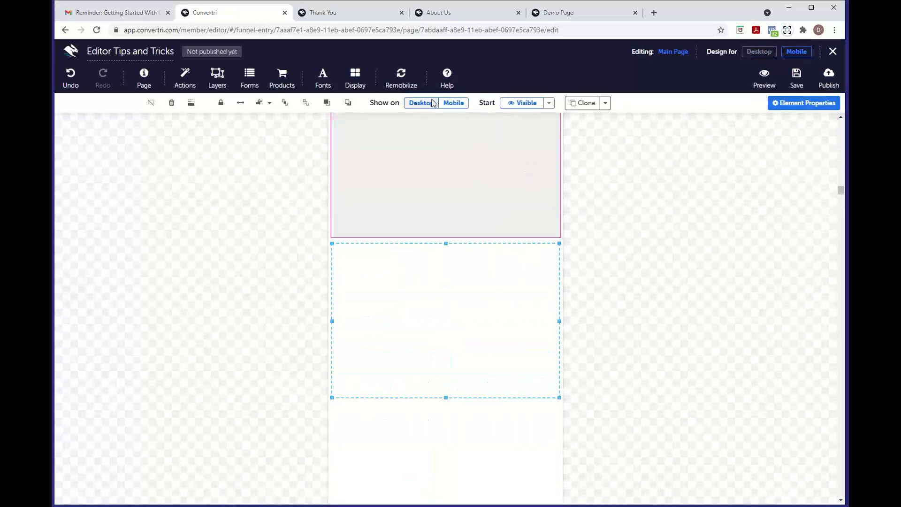
left_click(412, 86)
left_click(430, 110)
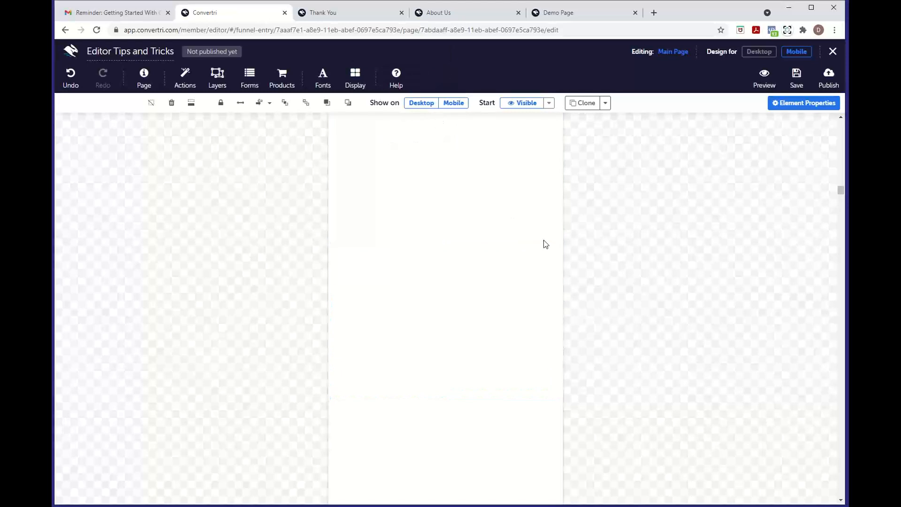
Examine how the Bread, Pastry and Coffee panels stack with their headings and descriptions in the mobile layout.
scroll(543, 241, "up", 10)
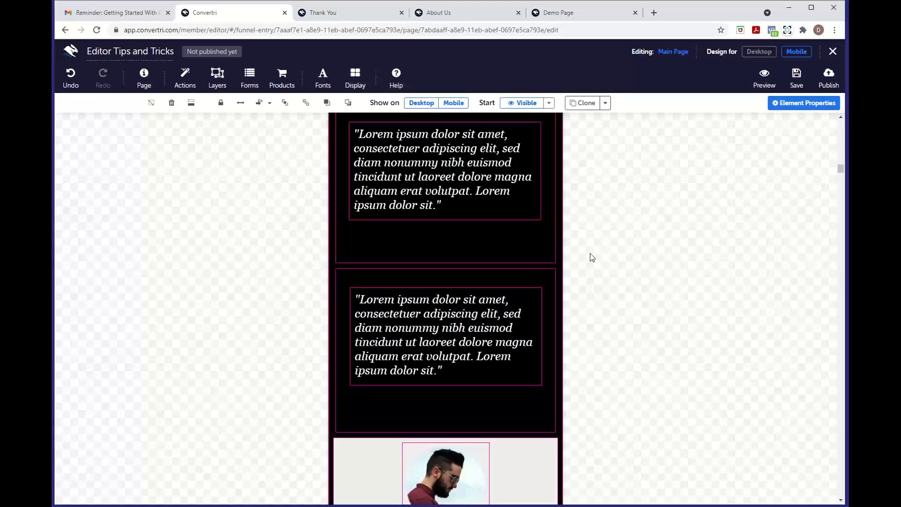
scroll(590, 254, "up", 10)
scroll(591, 255, "up", 15)
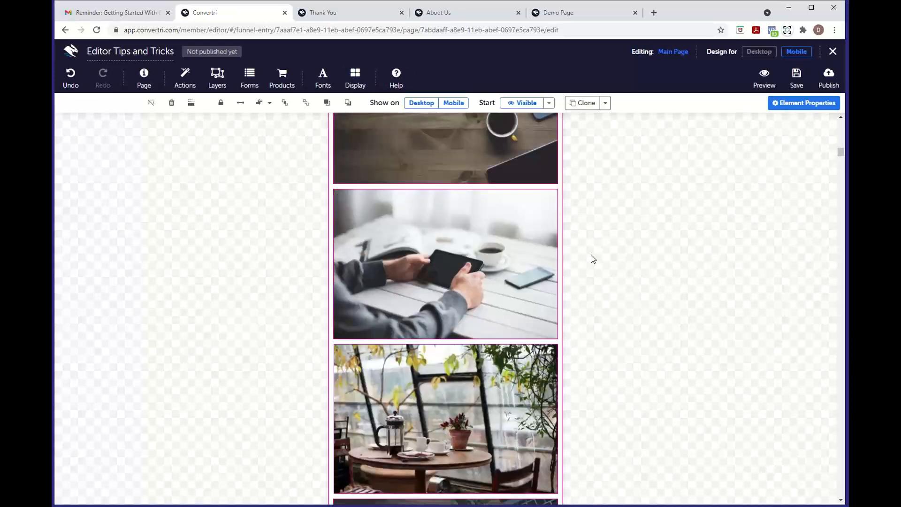
scroll(591, 254, "up", 5)
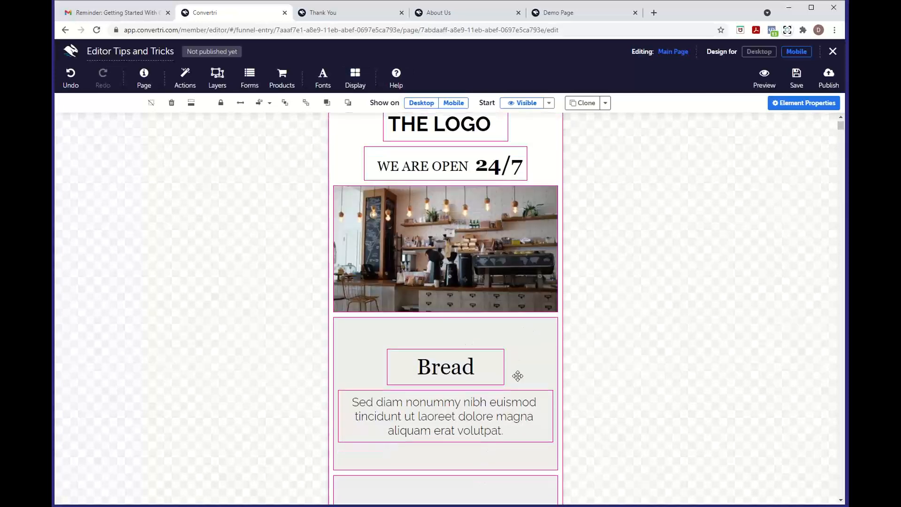
scroll(517, 375, "down", 5)
scroll(485, 421, "down", 3)
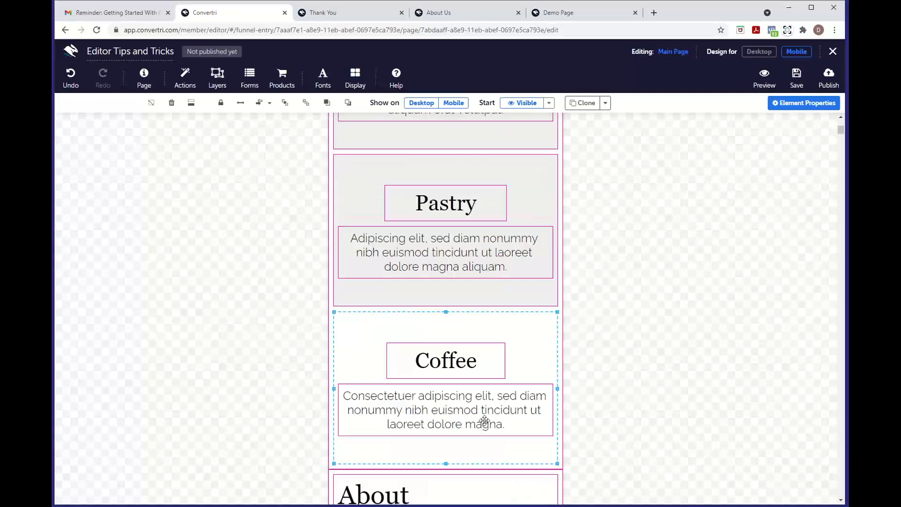
left_click(605, 416)
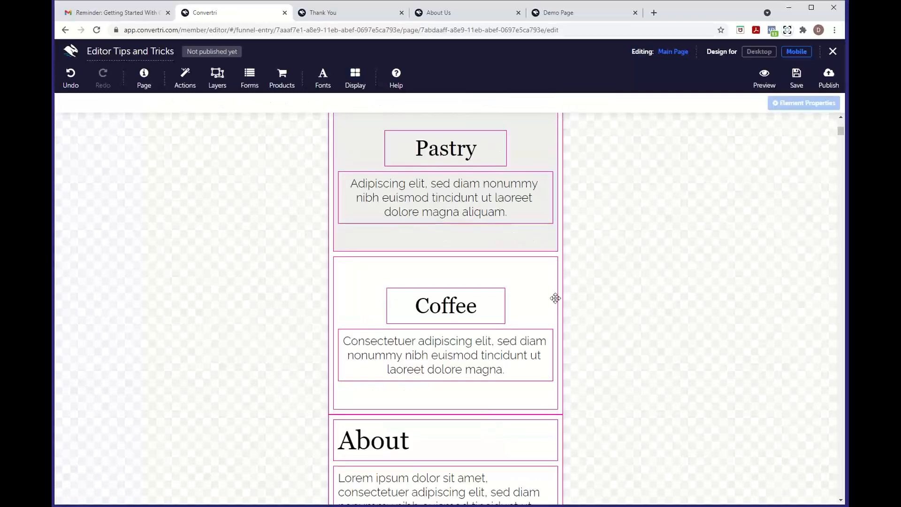
scroll(554, 301, "up", 6)
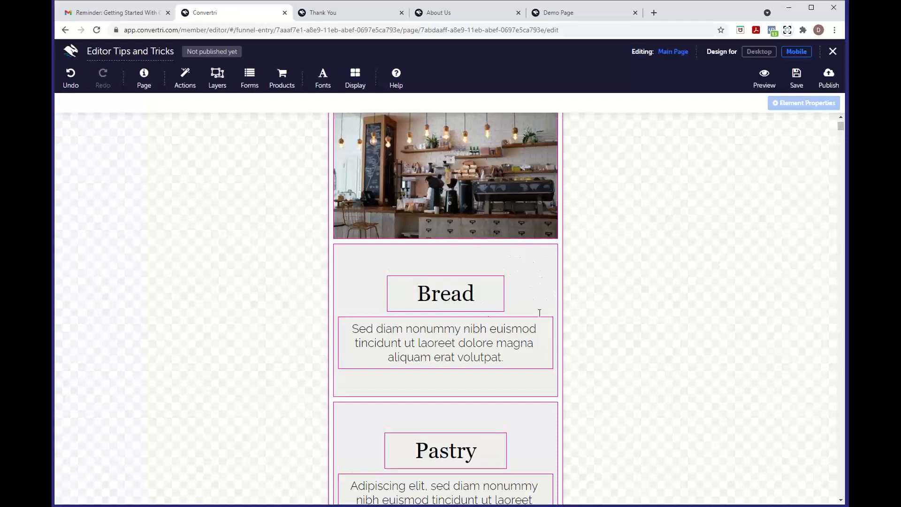
scroll(533, 299, "up", 2)
scroll(513, 379, "down", 4)
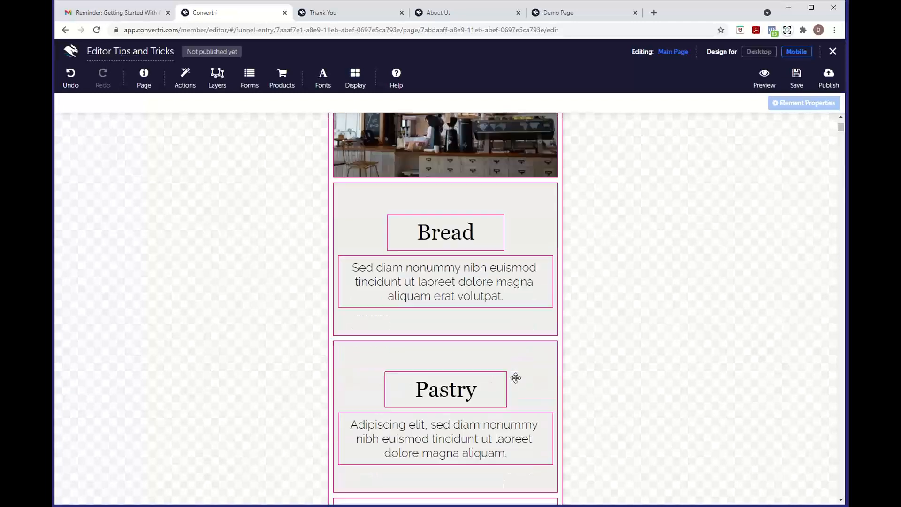
scroll(517, 378, "down", 2)
scroll(515, 376, "up", 1)
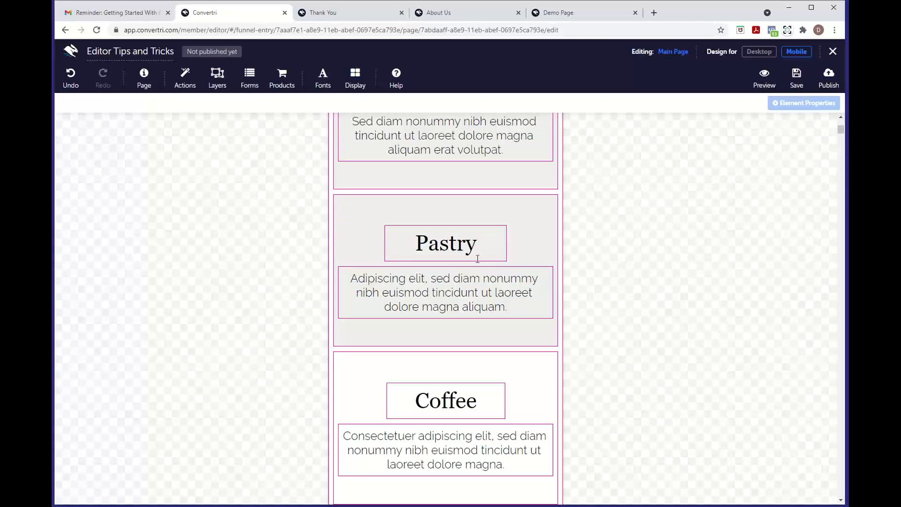
scroll(509, 263, "up", 5)
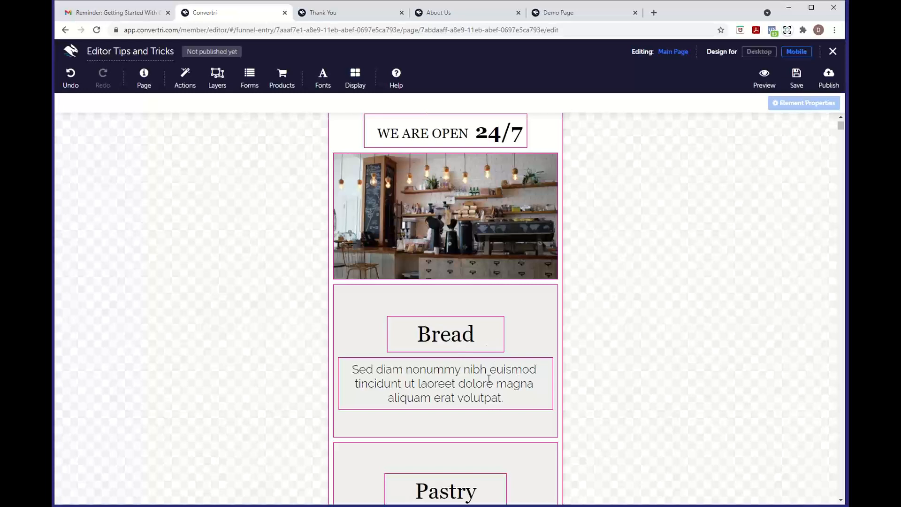
scroll(485, 370, "down", 2)
scroll(458, 439, "down", 2)
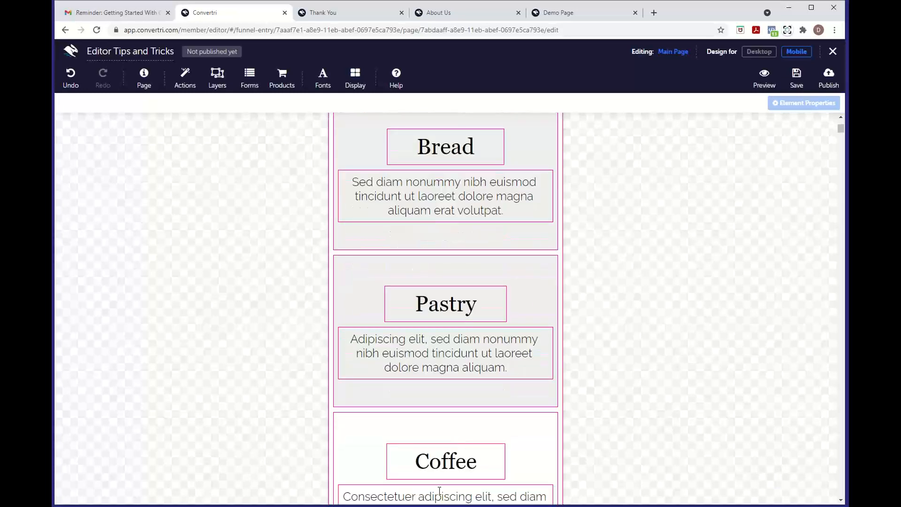
scroll(439, 490, "down", 2)
scroll(567, 414, "up", 5)
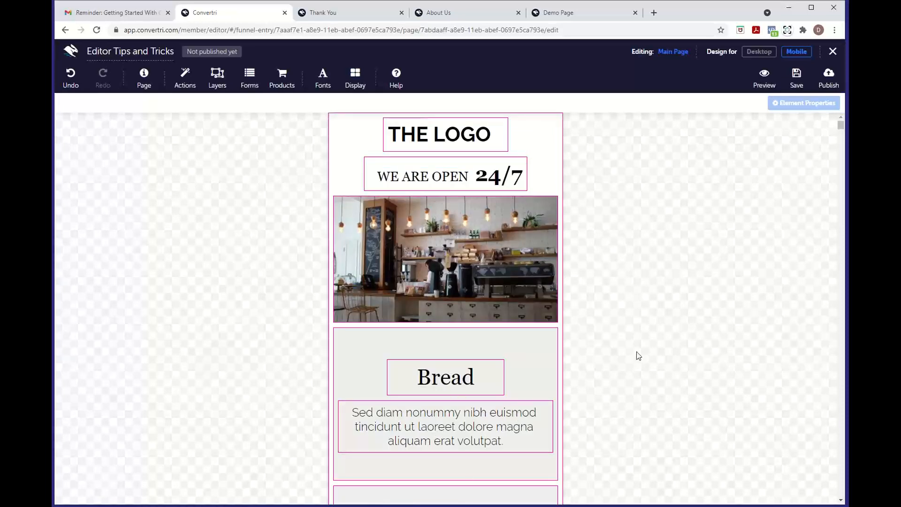
Return to the desktop design and review the header and the three panel columns beneath the café image.
left_click(759, 52)
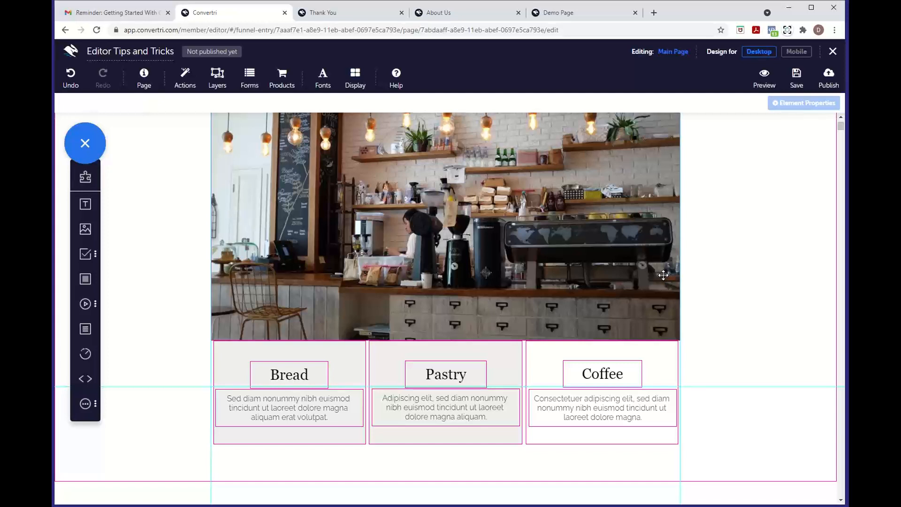
left_click(843, 46)
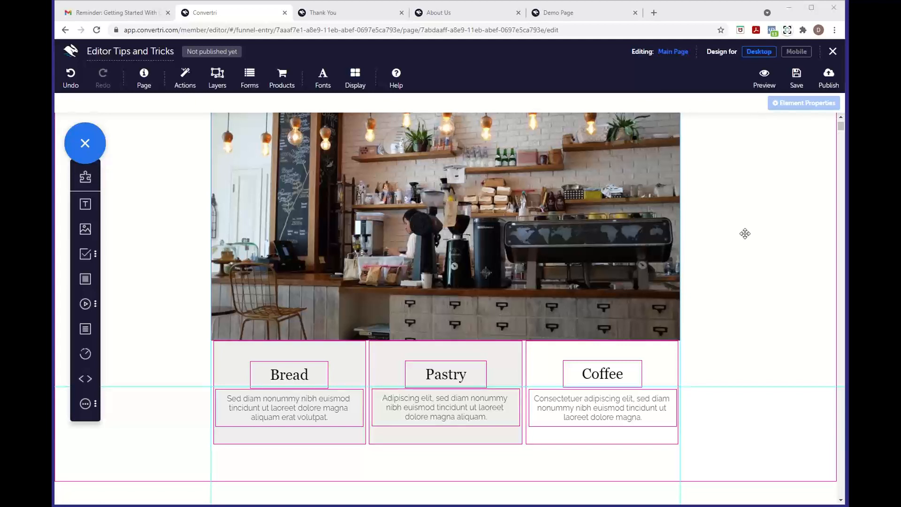
scroll(745, 233, "up", 2)
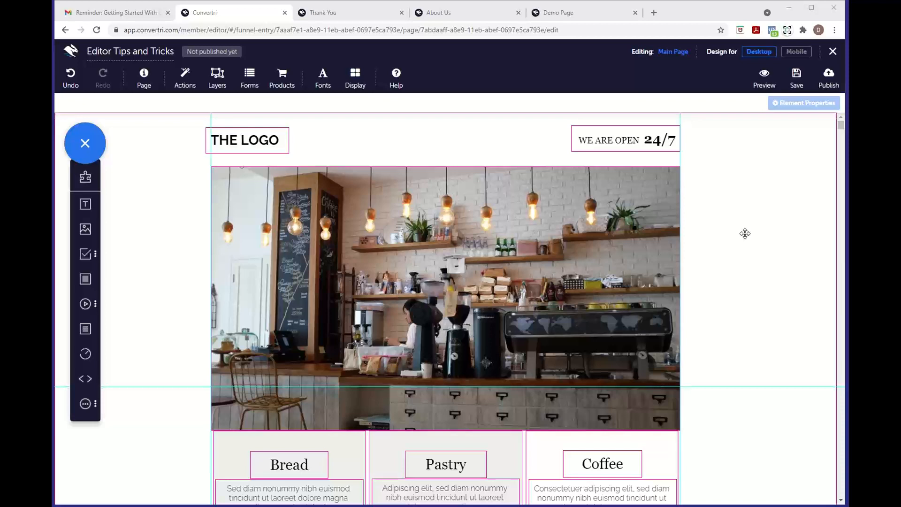
scroll(630, 376, "down", 3)
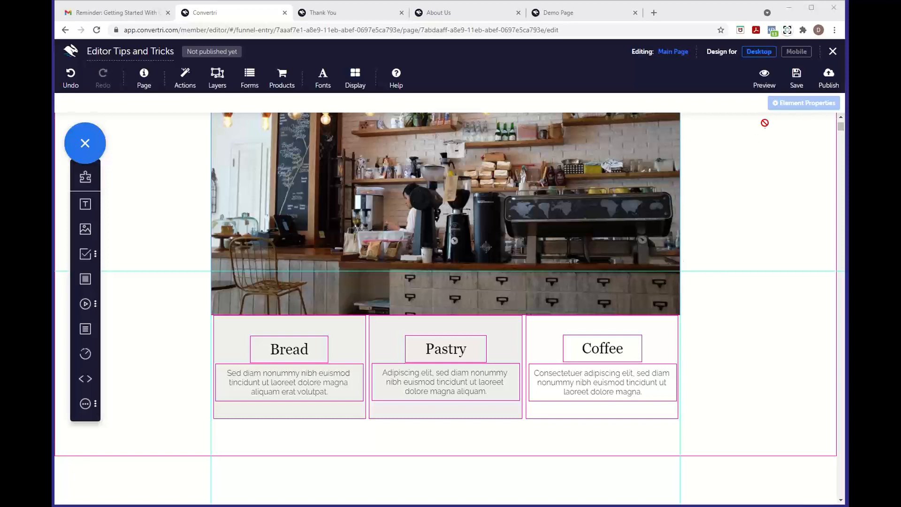
Review the mobile layout from the café image to the About text again, and return to the top of the desktop design.
left_click(797, 52)
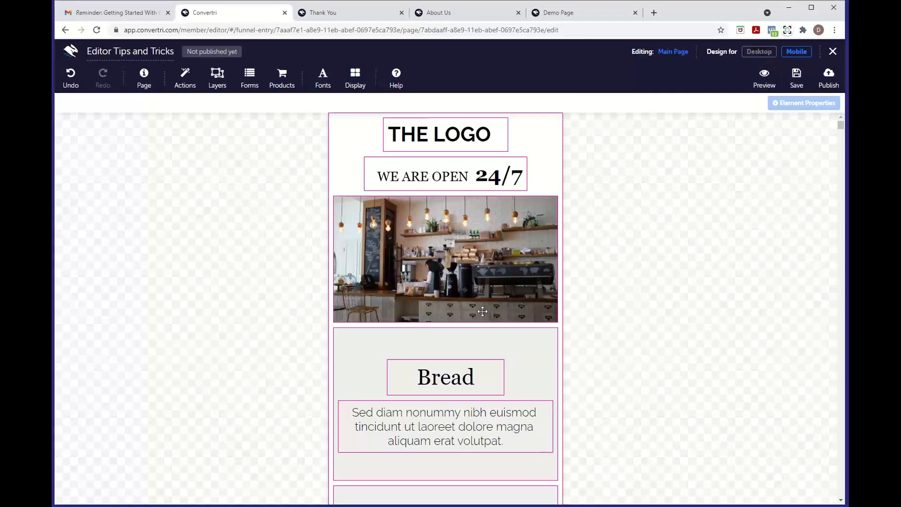
scroll(508, 389, "down", 15)
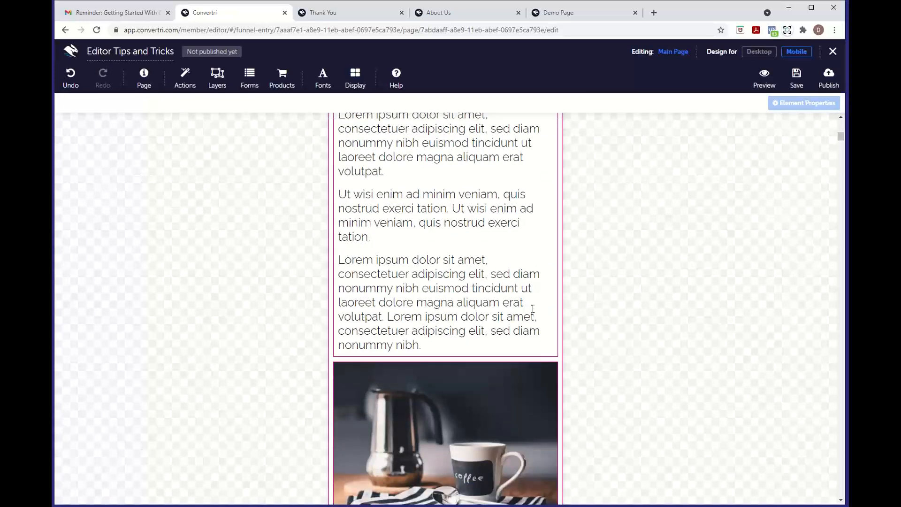
scroll(536, 318, "up", 1)
scroll(537, 318, "up", 8)
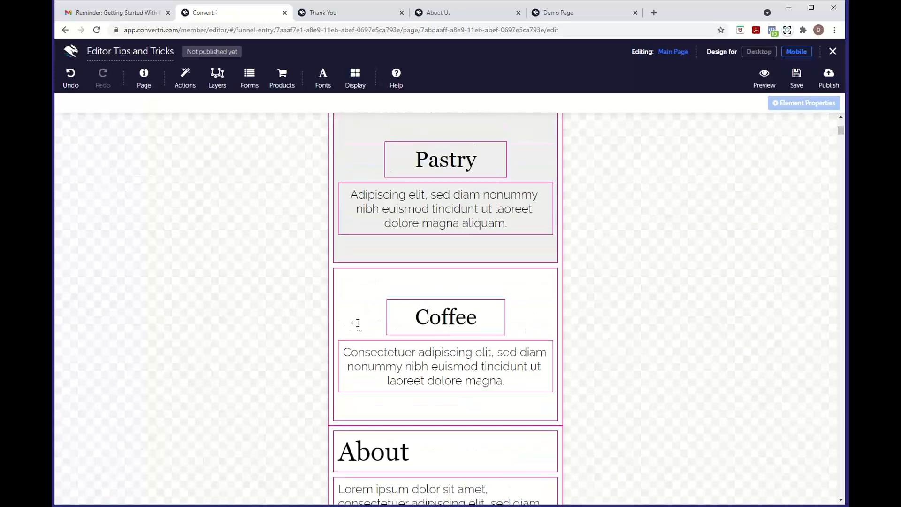
scroll(667, 289, "up", 9)
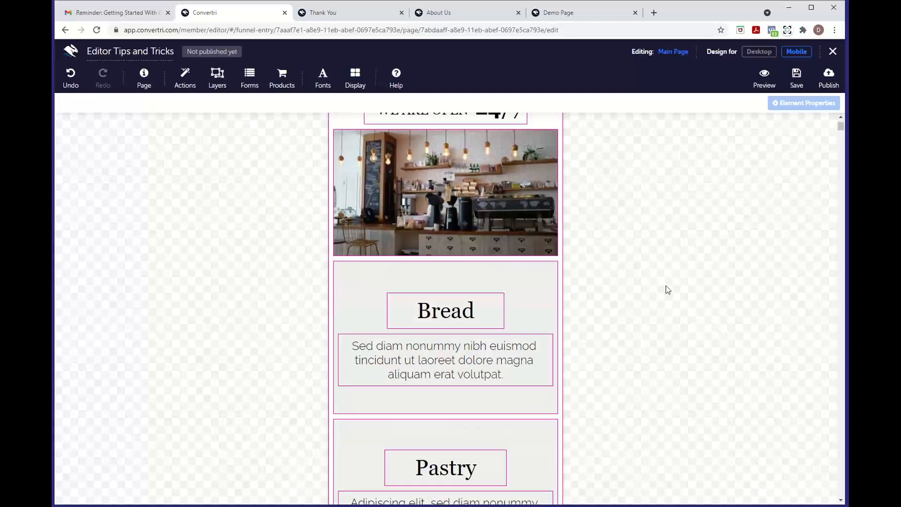
left_click(757, 52)
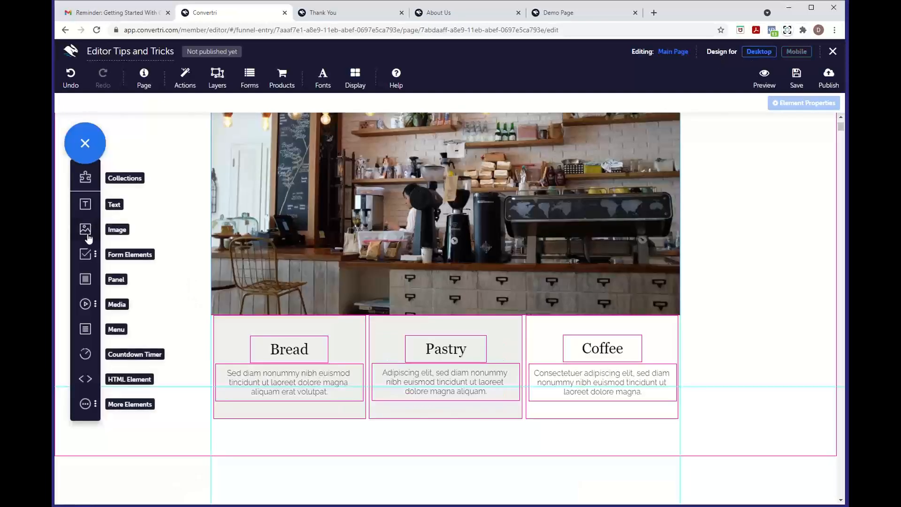
scroll(735, 270, "up", 3)
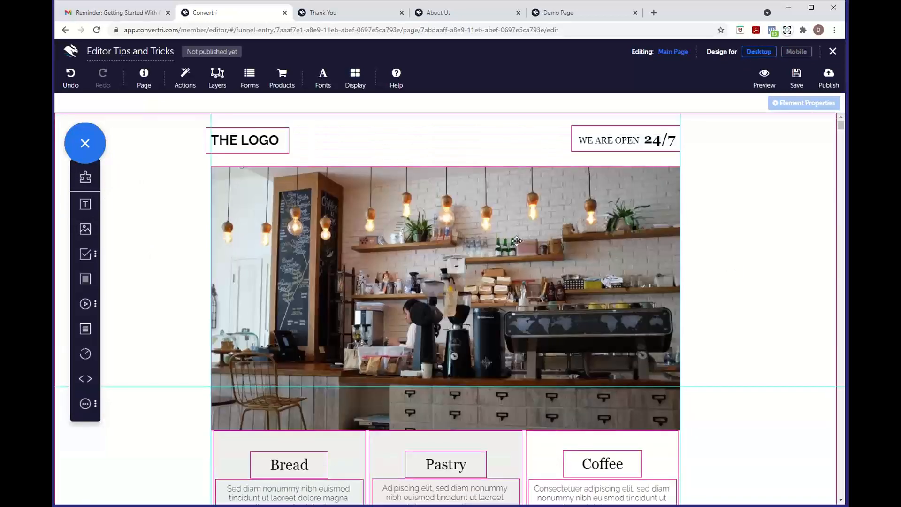
Hide the café image on desktop only, check it in the mobile design, and restore its visibility in the desktop design.
left_click(463, 248)
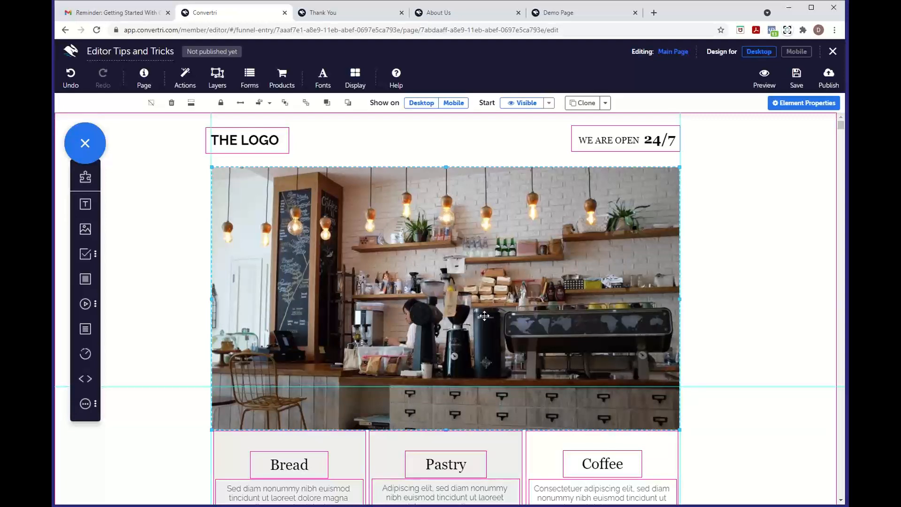
left_click(422, 104)
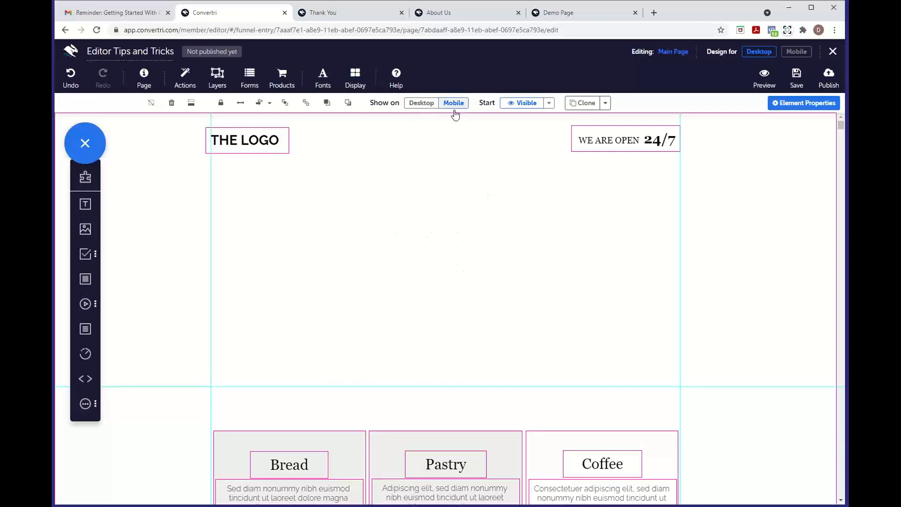
left_click(796, 51)
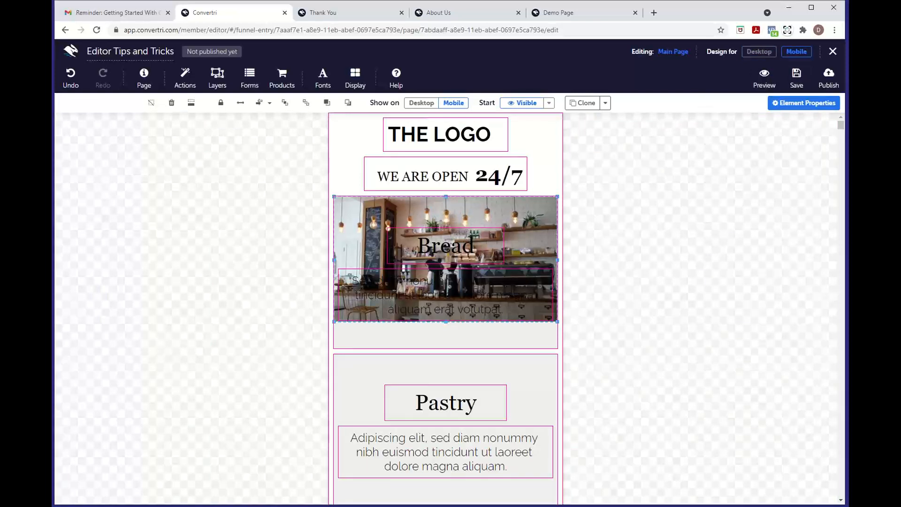
left_click(758, 51)
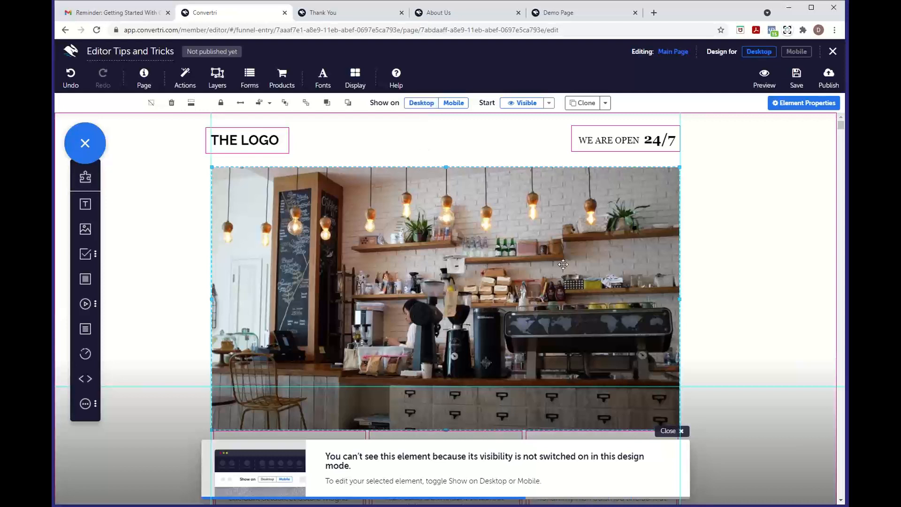
left_click(672, 430)
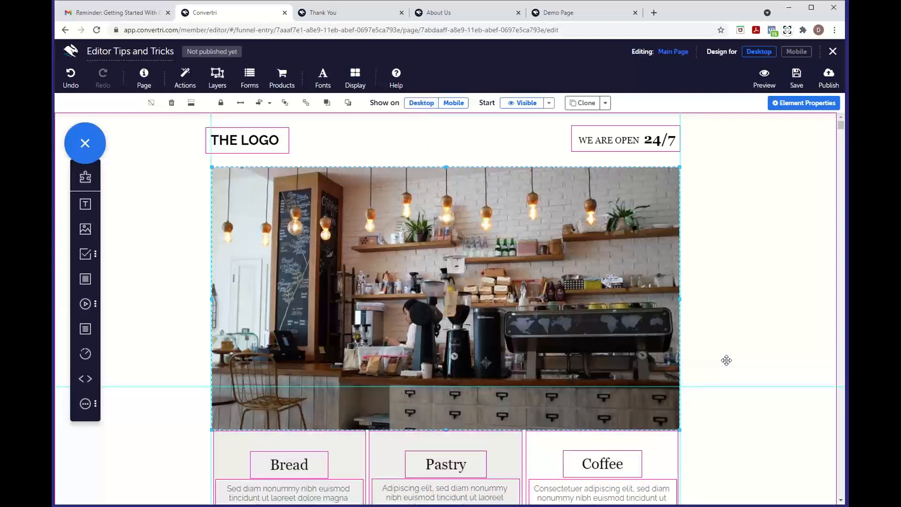
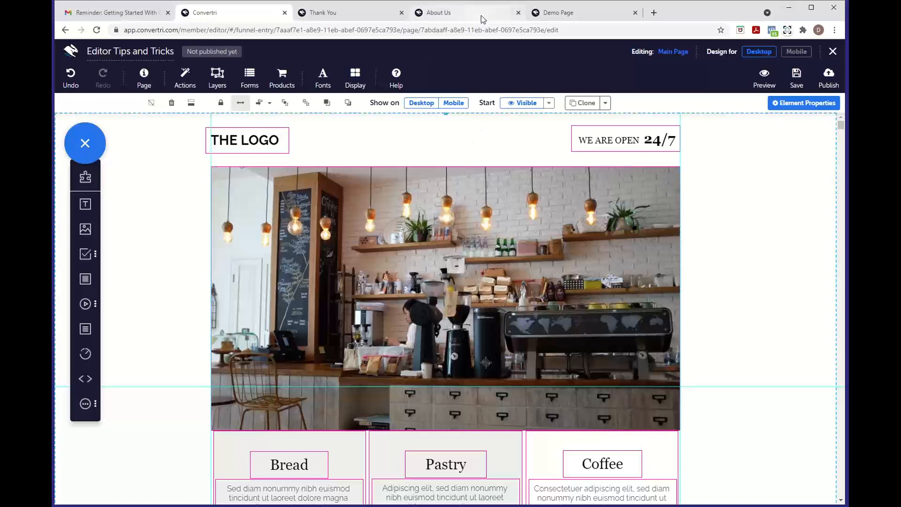
Open the Convertri Knowledge Base at help.convertri.com in a new browser tab.
left_click(654, 15)
type("help.convertri.com")
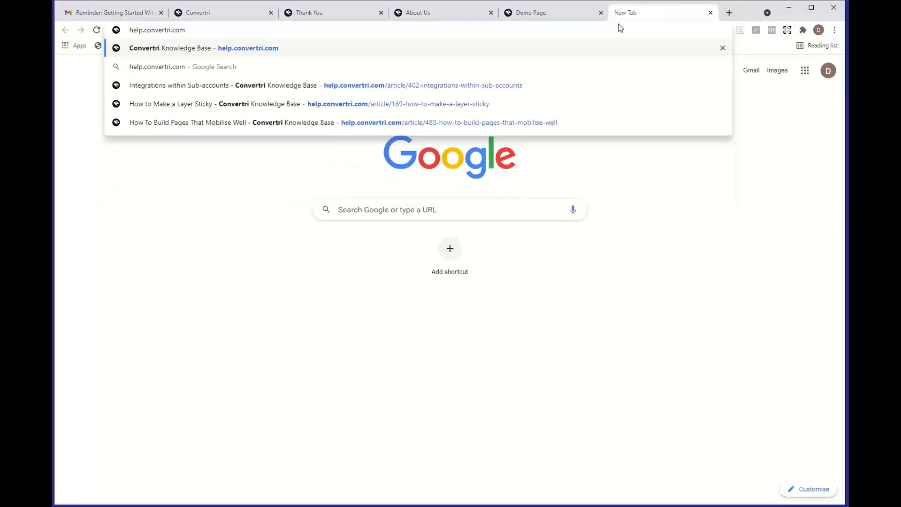
key("Return")
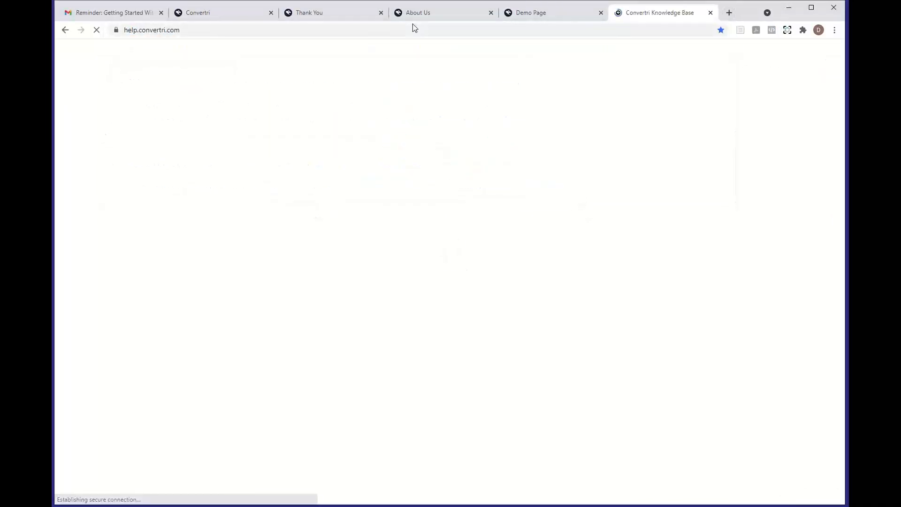
left_click_drag(369, 30, 113, 50)
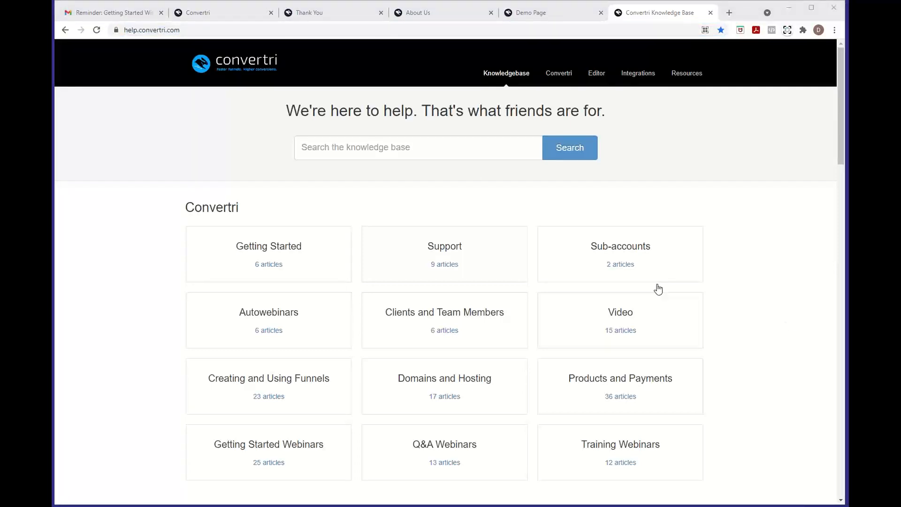
Search the knowledge base for "wordpress" and open the article How to Create a Blog via Wordpress.
left_click(472, 157)
type("wrong")
key("BackSpace")
key("BackSpace")
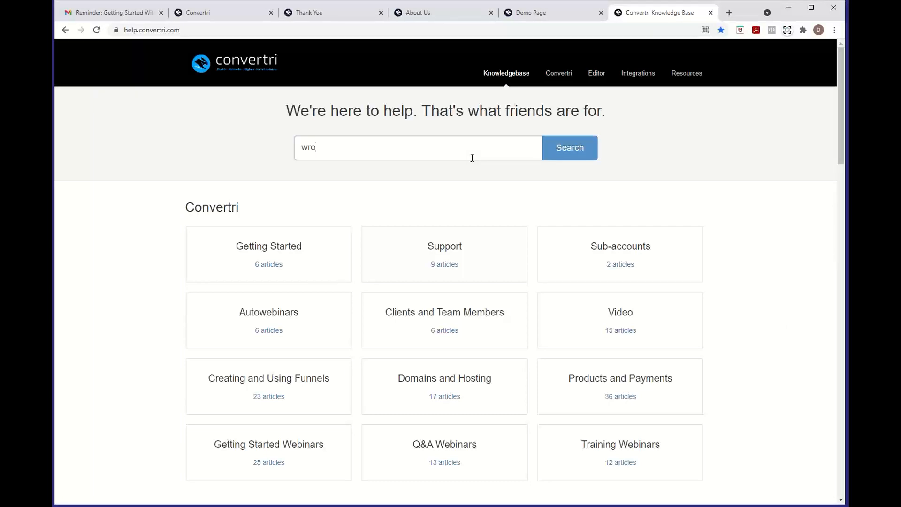
key("BackSpace")
key("BackSpace")
type("ordpress")
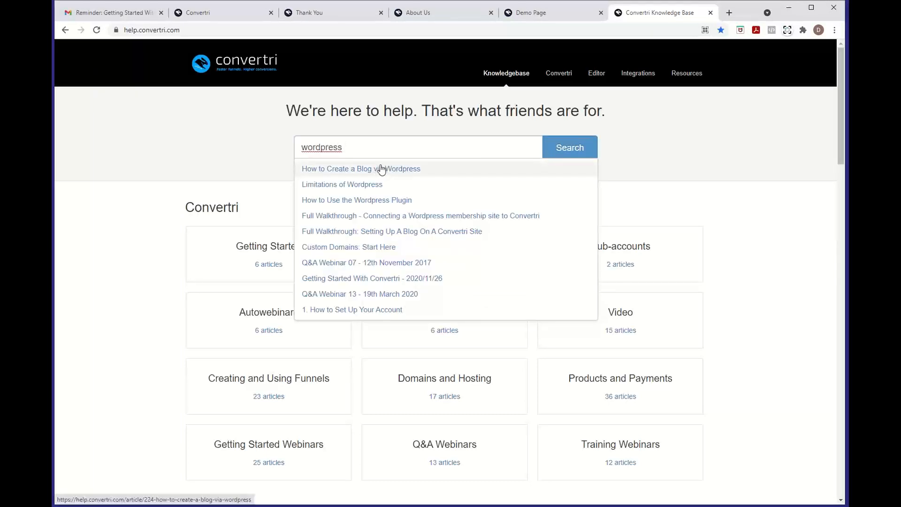
left_click(375, 171)
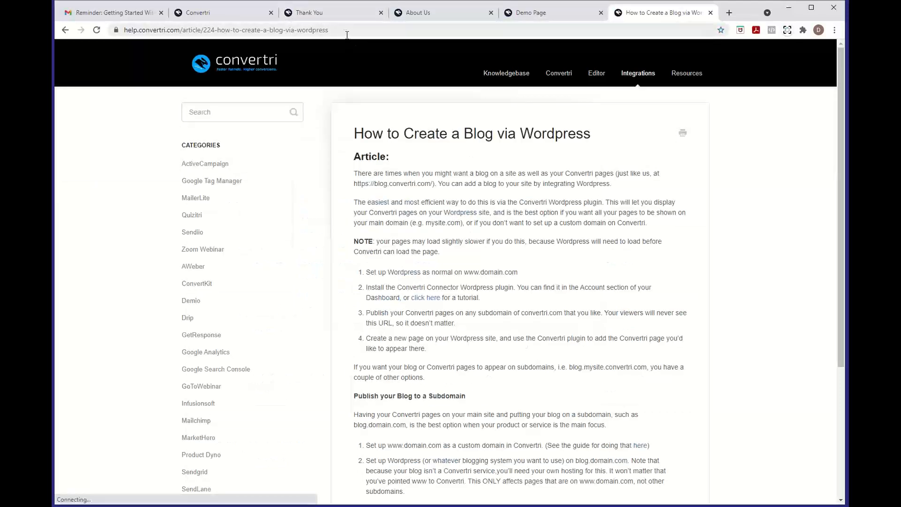
Look through the article on creating a blog via Wordpress and return to the knowledge base home page.
left_click(345, 30)
key("Escape")
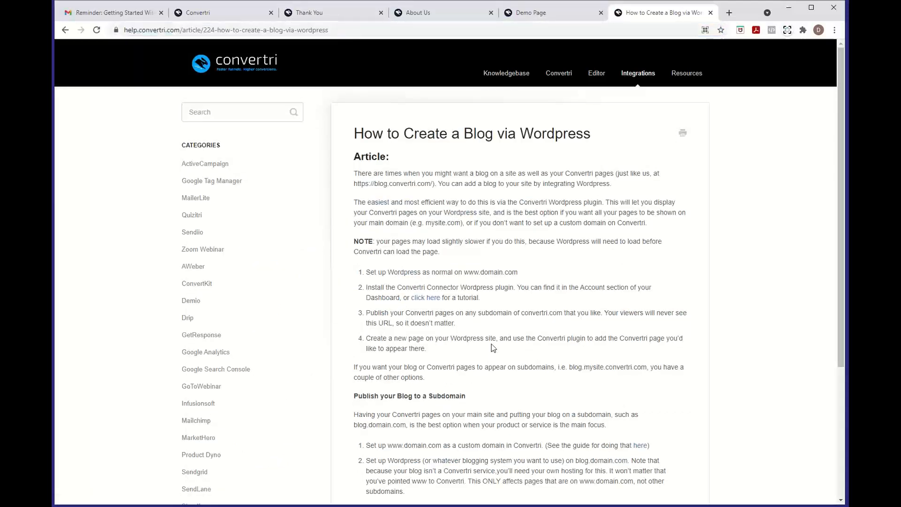
scroll(492, 345, "down", 3)
scroll(492, 345, "up", 3)
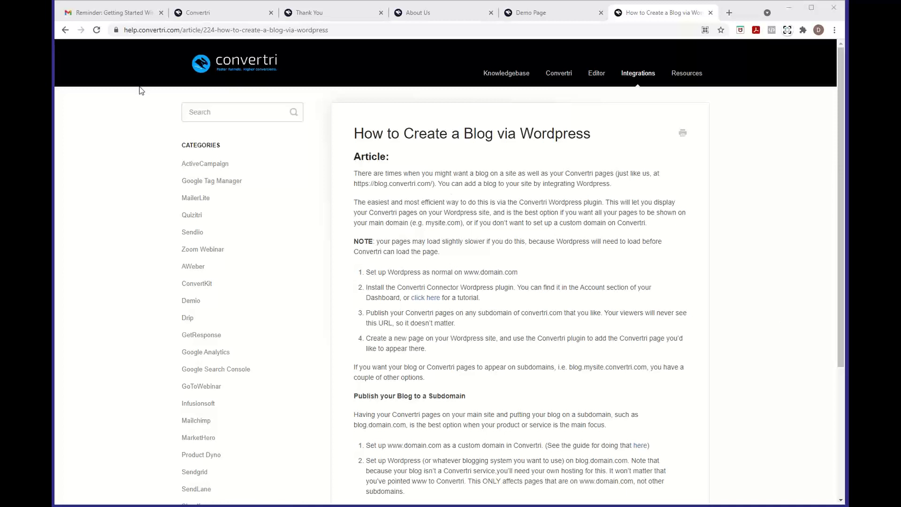
left_click(64, 33)
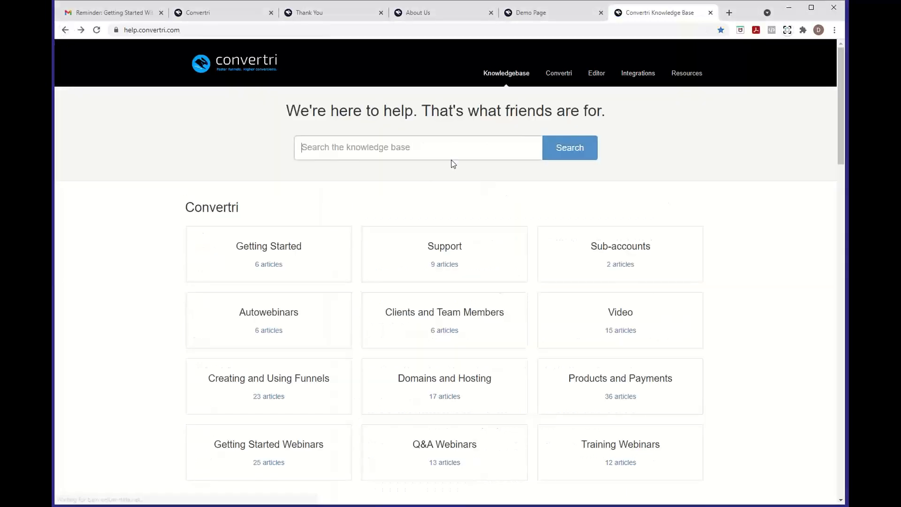
Find the article How to Use the Wordpress Plugin by searching for "wordpress", view it, and return to the knowledge base home page.
left_click(445, 150)
type("wro")
key("BackSpace")
key("BackSpace")
type("ordpress")
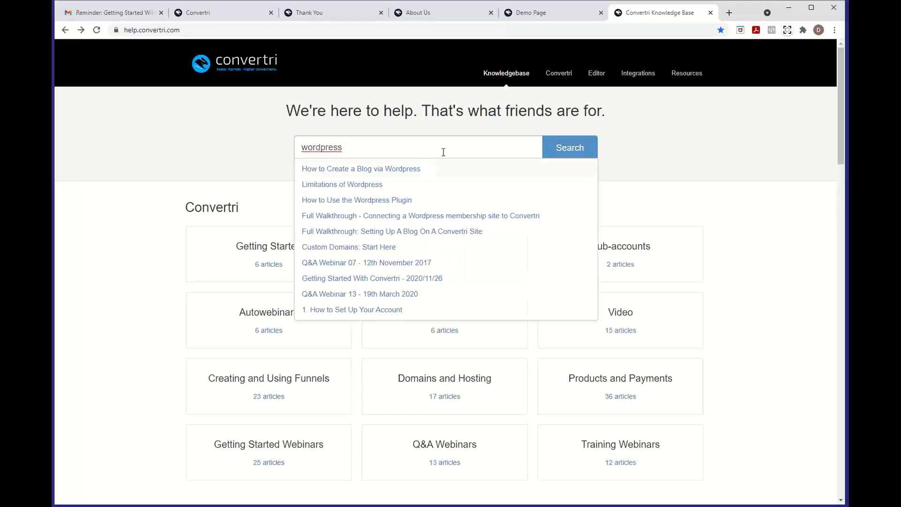
left_click(396, 201)
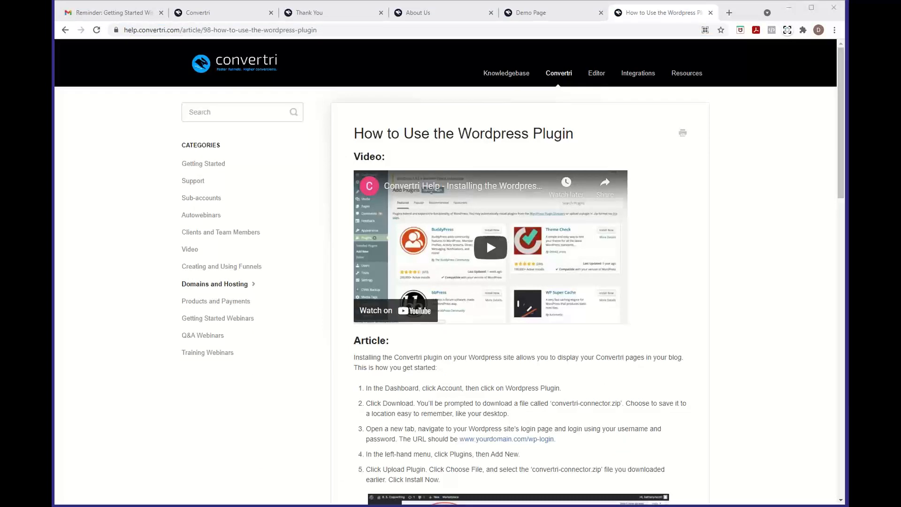
left_click(64, 30)
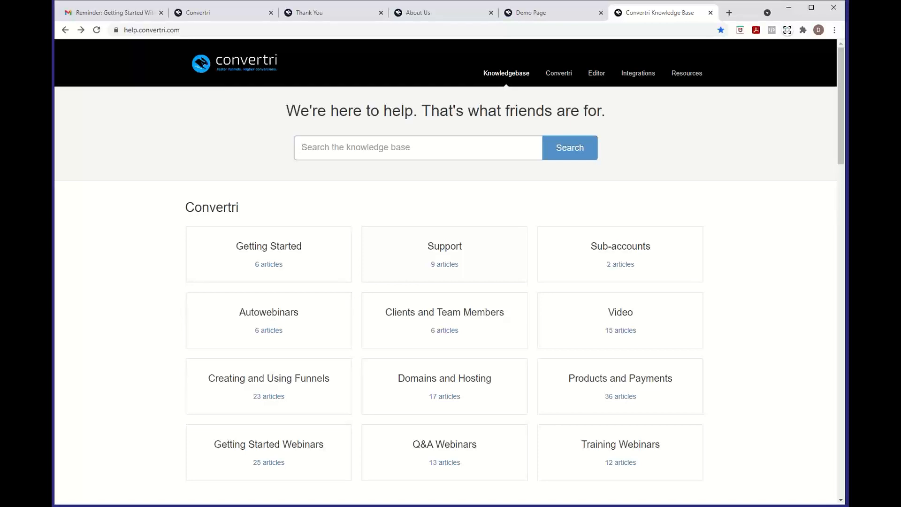
Return to the Editor Tips and Tricks page, save it, and leave the editor for the Getting Started Webinar funnel.
left_click(221, 12)
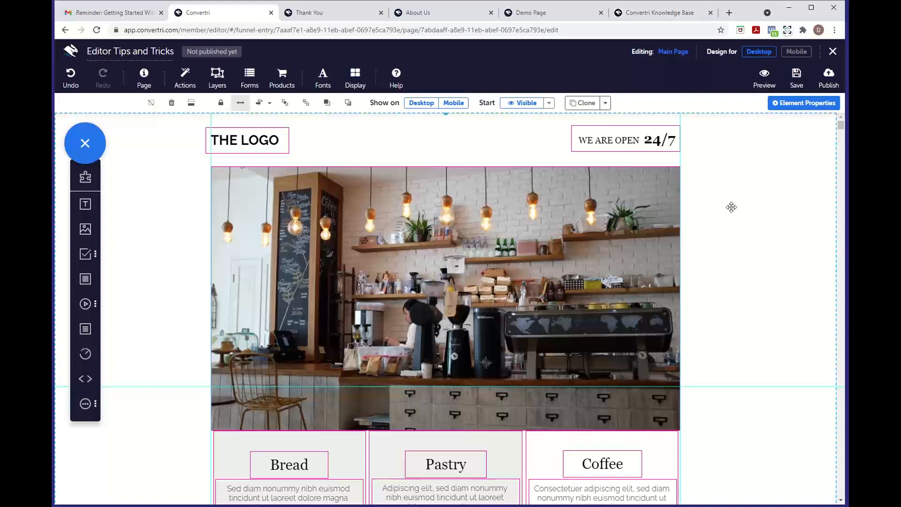
left_click(832, 52)
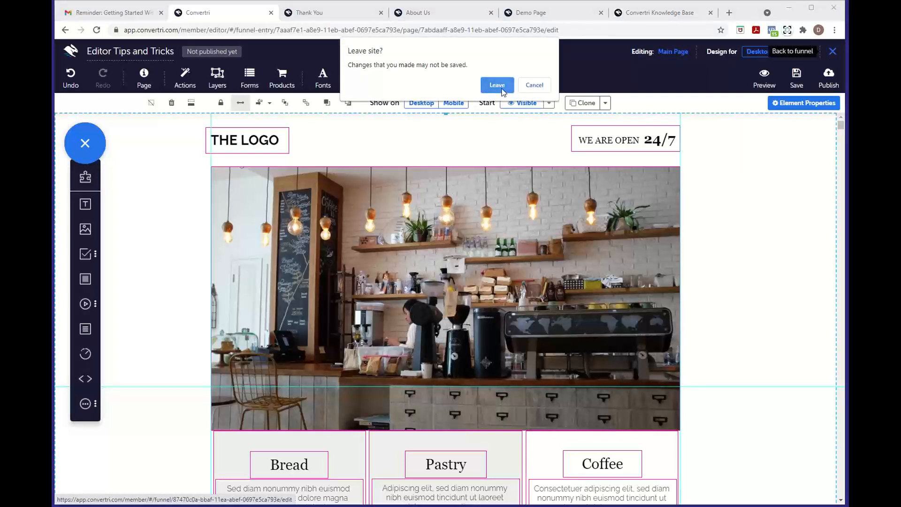
left_click(534, 85)
left_click(792, 89)
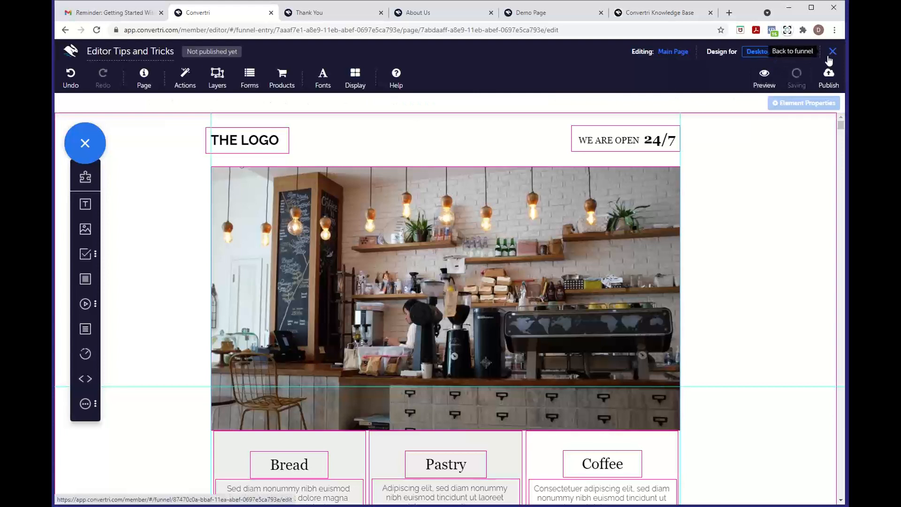
left_click(832, 52)
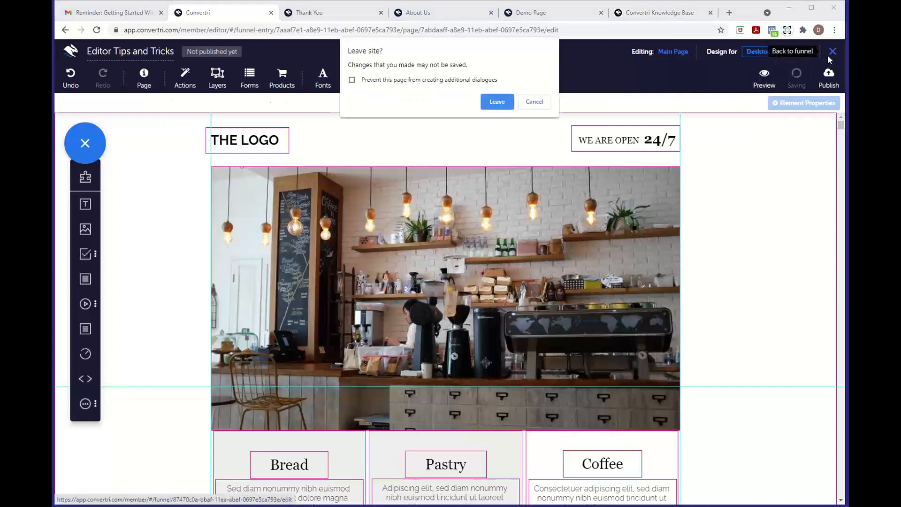
left_click(501, 102)
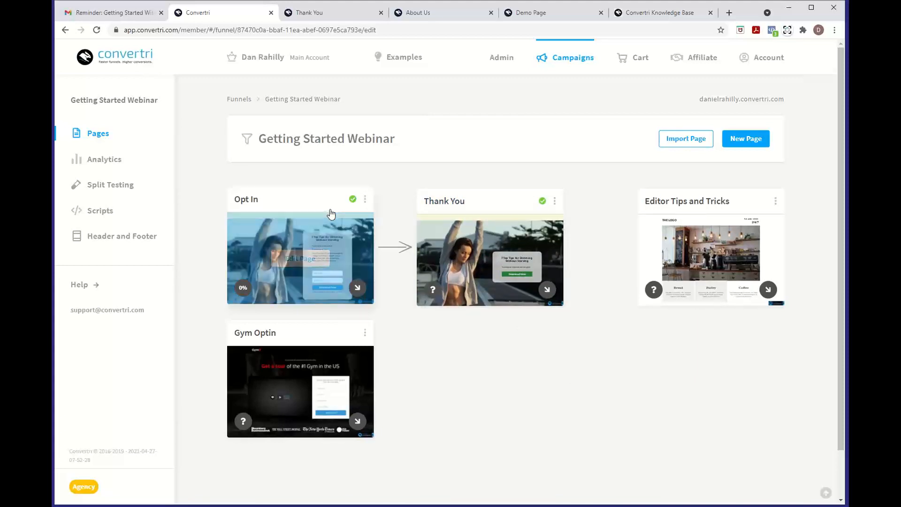
View the templates offered for creating a new page, and return to the funnel without choosing one.
left_click(746, 139)
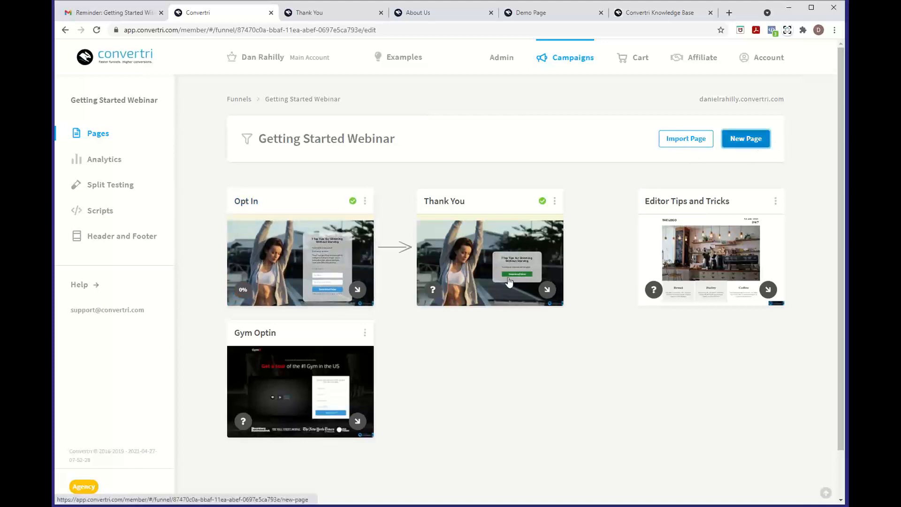
scroll(566, 324, "down", 6)
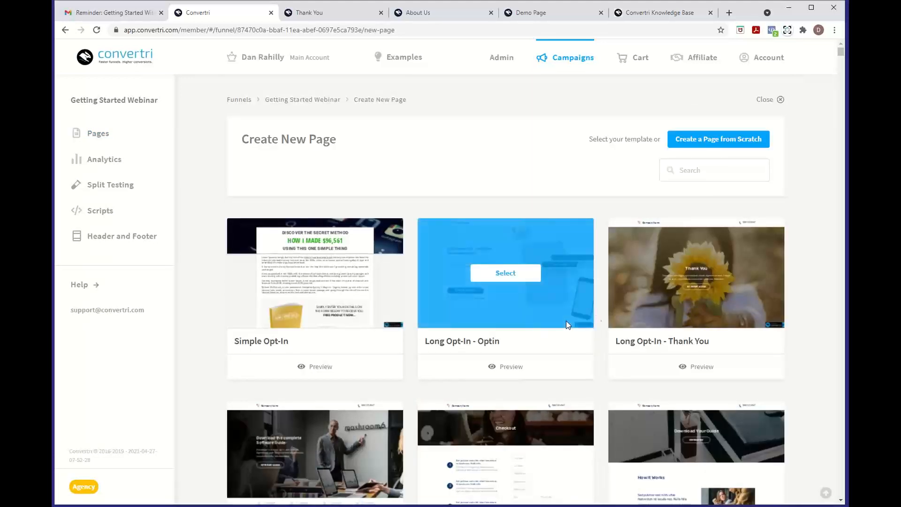
left_click(778, 103)
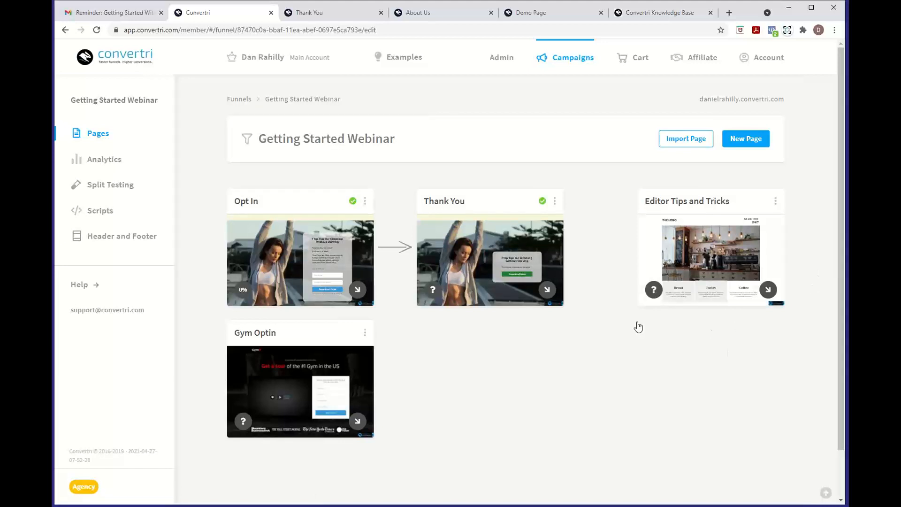
Move the Thank You page slightly farther from the Opt In page, and clone the Opt In page under the name "Opt-in".
mouse_move(483, 200)
left_mouse_down()
mouse_move(544, 202)
mouse_move(498, 193)
left_mouse_up()
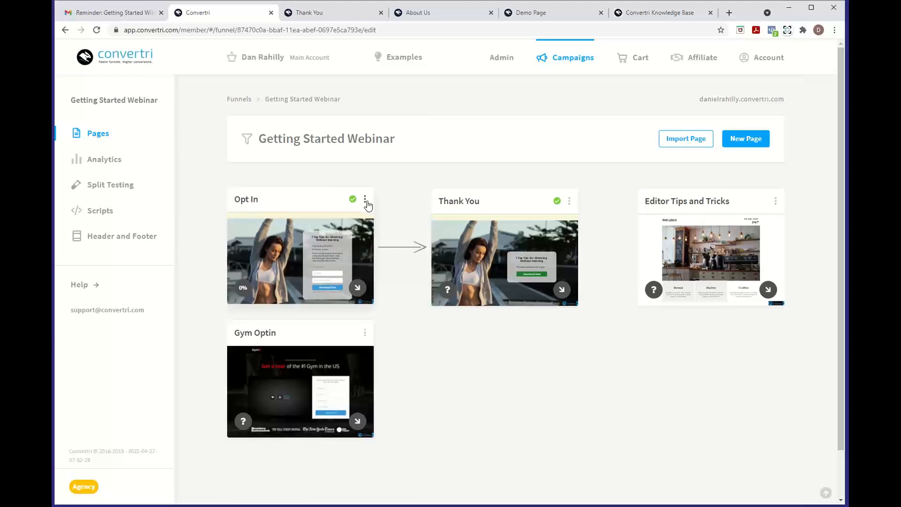
left_click(365, 201)
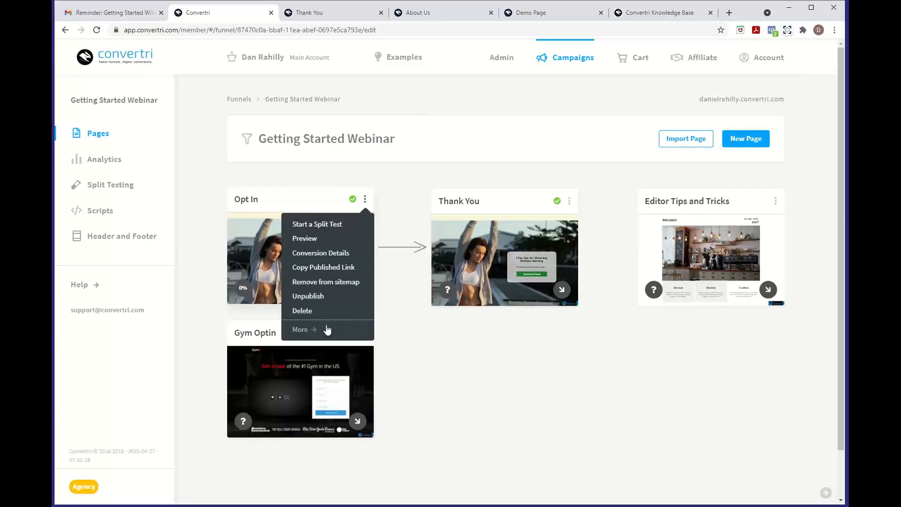
left_click(327, 330)
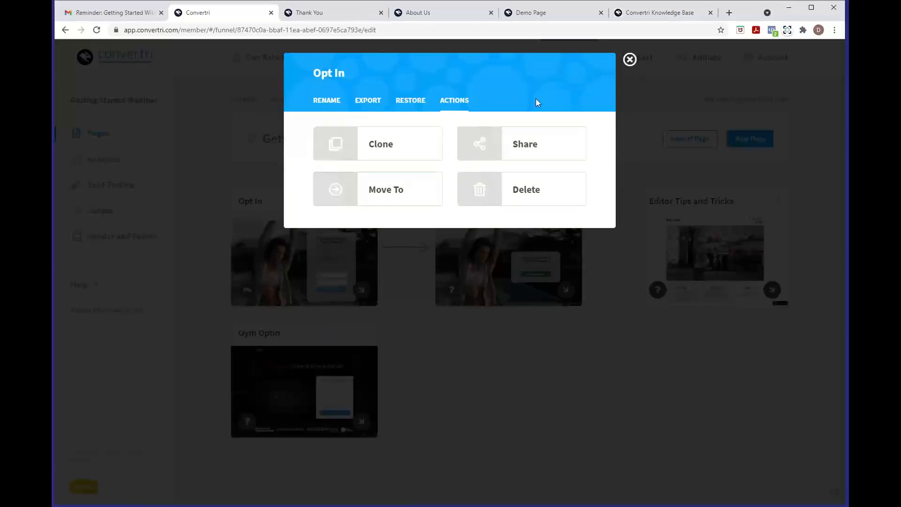
left_click(397, 150)
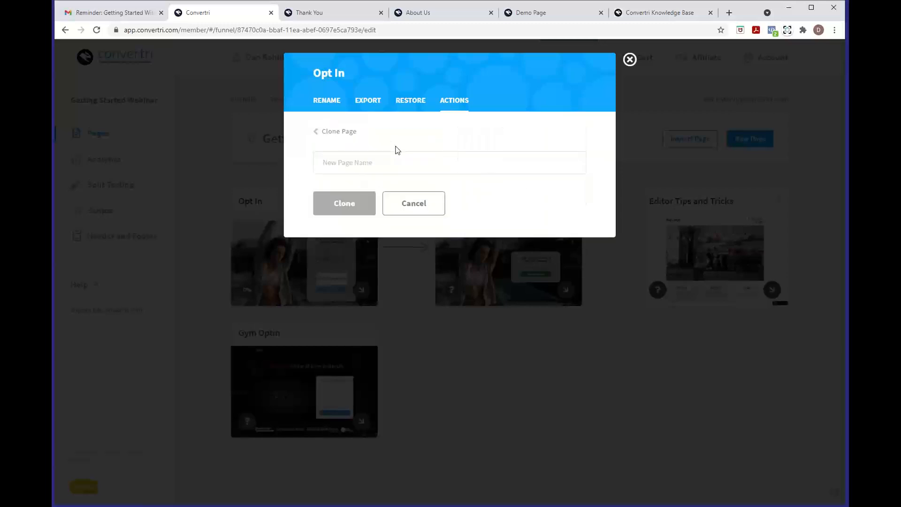
left_click(388, 156)
type("OPti")
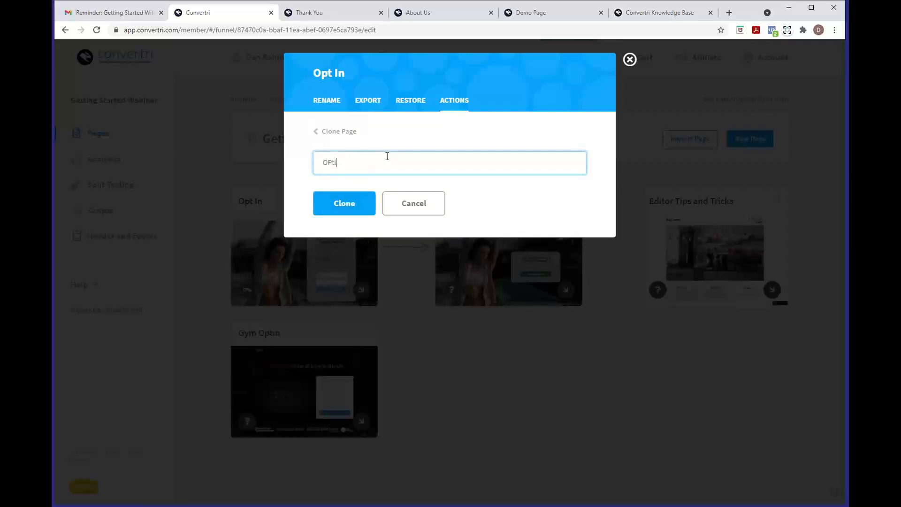
key("BackSpace")
key("BackSpace")
type("pti")
type("-in")
left_click(356, 203)
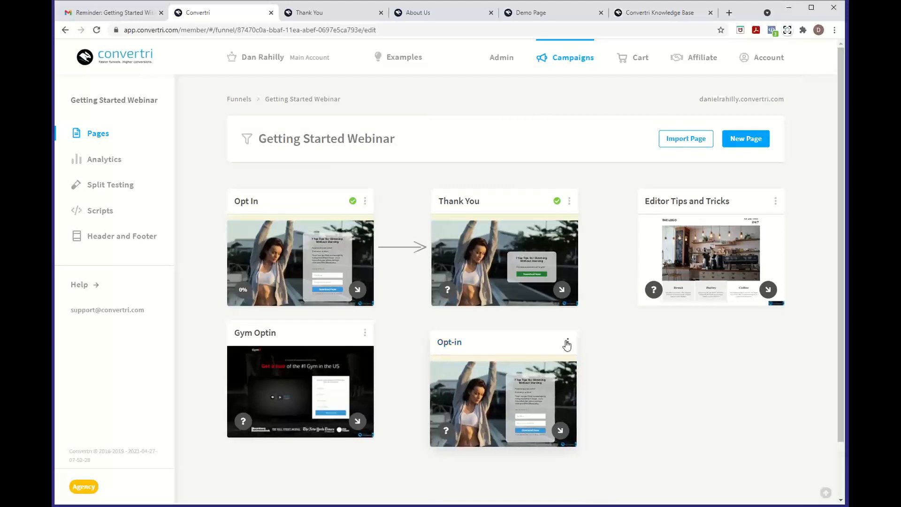
Move the cloned Opt-in page from the Getting Started Webinar funnel to the Home Repair Template funnel.
left_click(568, 346)
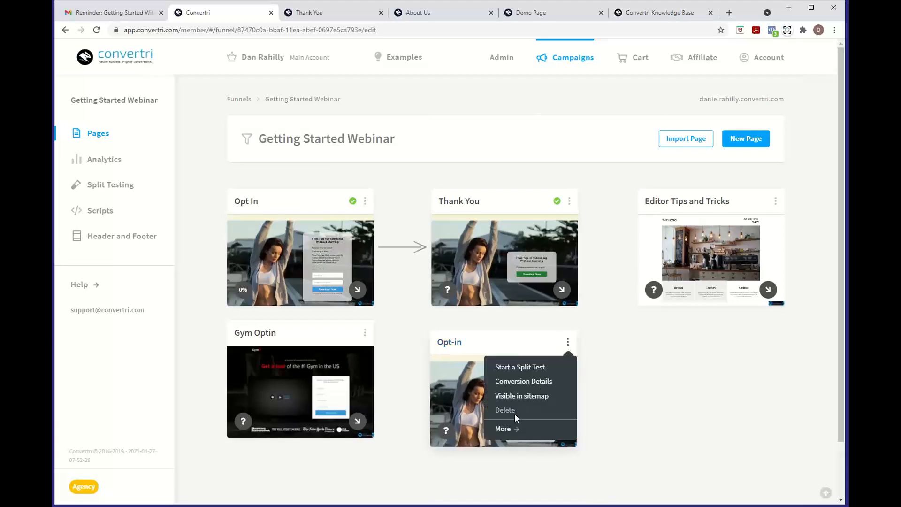
left_click(511, 425)
left_click(387, 198)
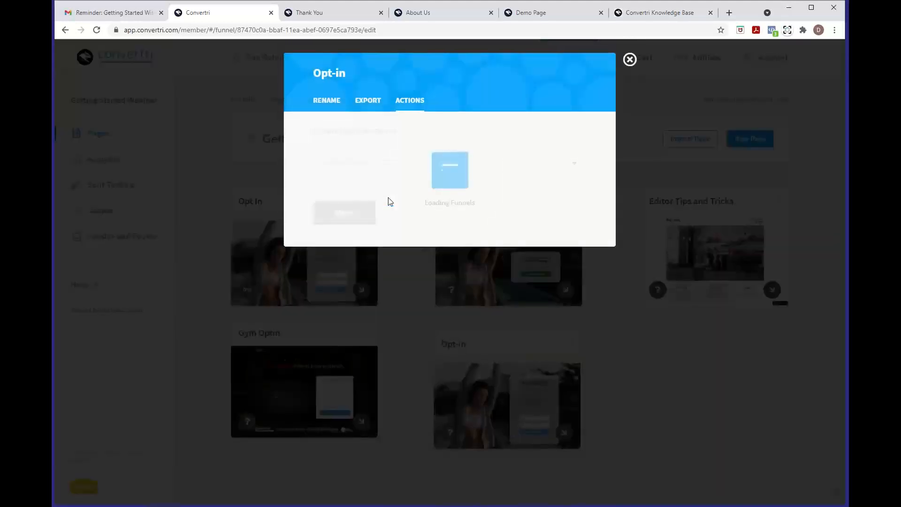
left_click(376, 172)
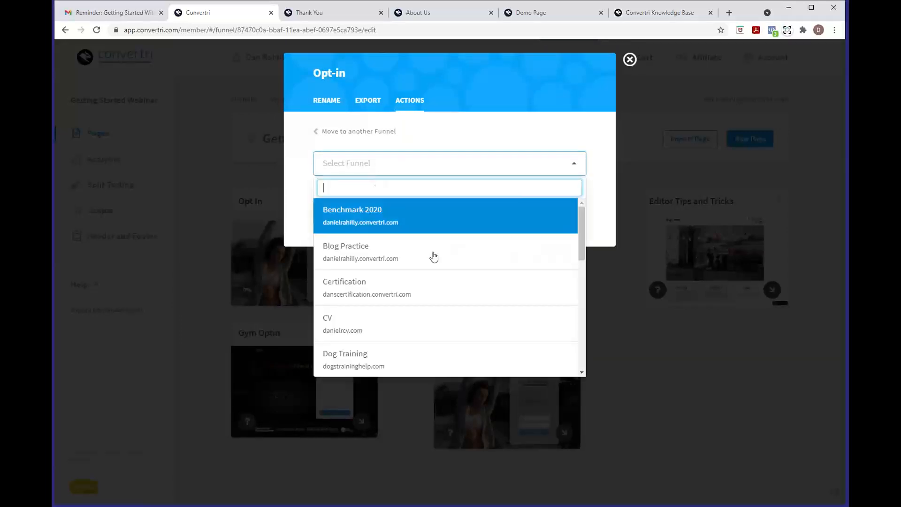
scroll(437, 287, "down", 2)
scroll(438, 286, "down", 3)
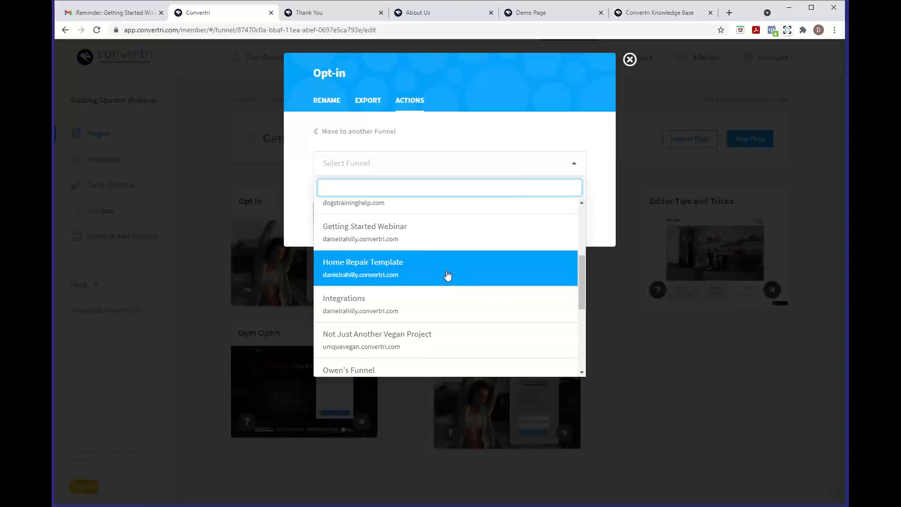
left_click(445, 275)
left_click(353, 207)
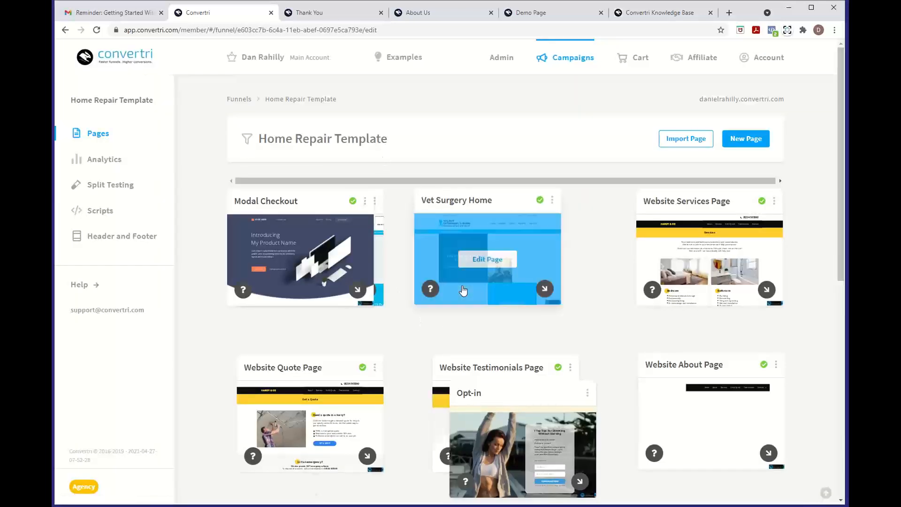
Reposition the Opt-in page up and slightly left so it sits just below the Vet Surgery Home page.
scroll(463, 290, "down", 2)
left_click_drag(537, 302, 499, 205)
scroll(727, 179, "up", 2)
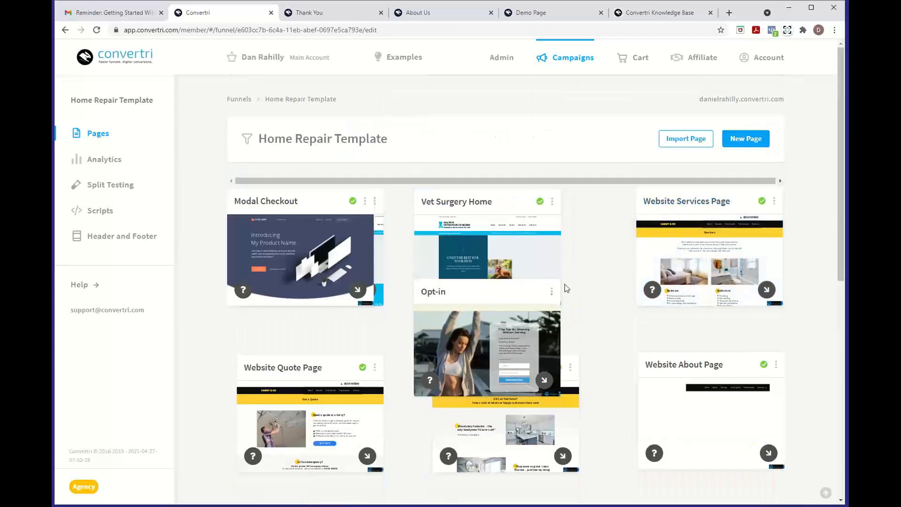
mouse_move(516, 308)
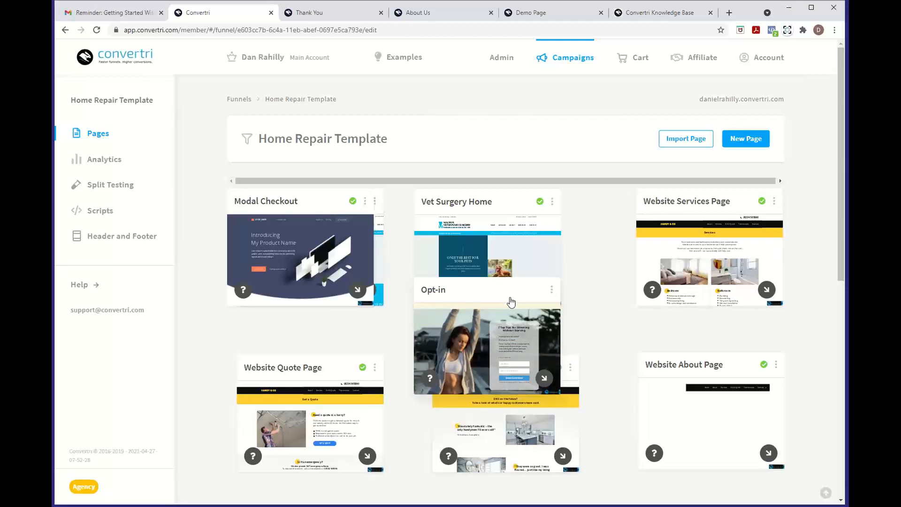
mouse_move(511, 282)
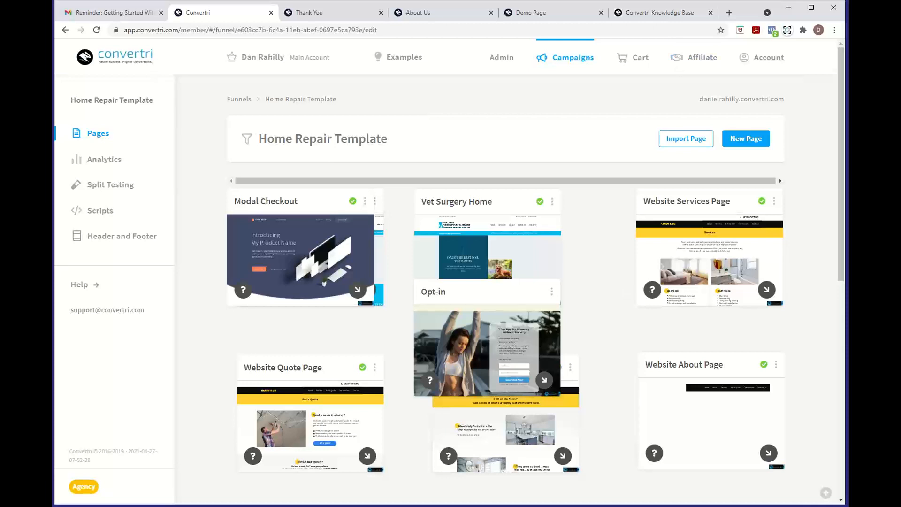
Open the Convertri Clubhouse group on Facebook in a new browser tab.
left_click(729, 13)
type("face")
key("Up")
key("Up")
key("Up")
key("Up")
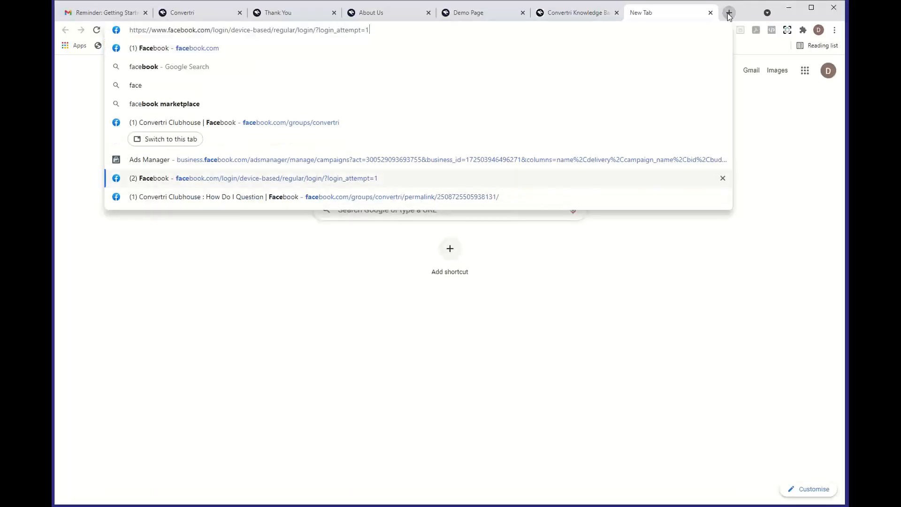
key("Return")
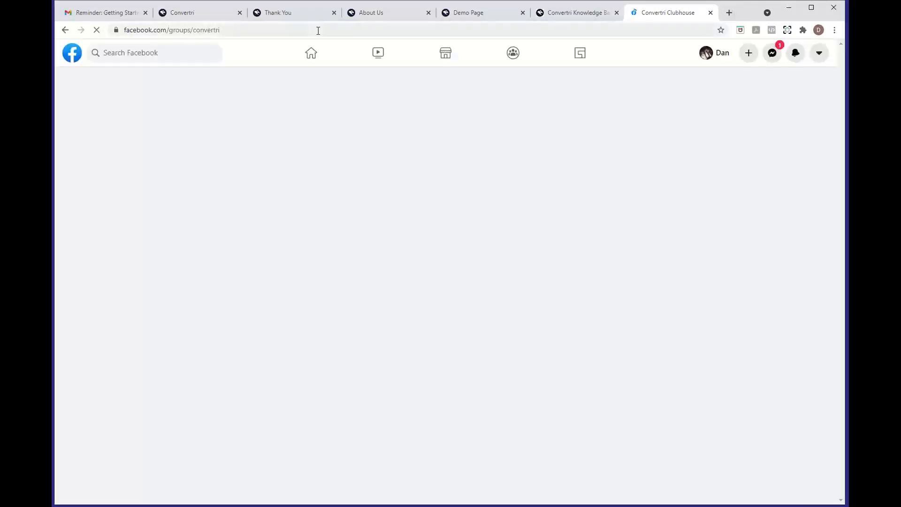
left_click(291, 31)
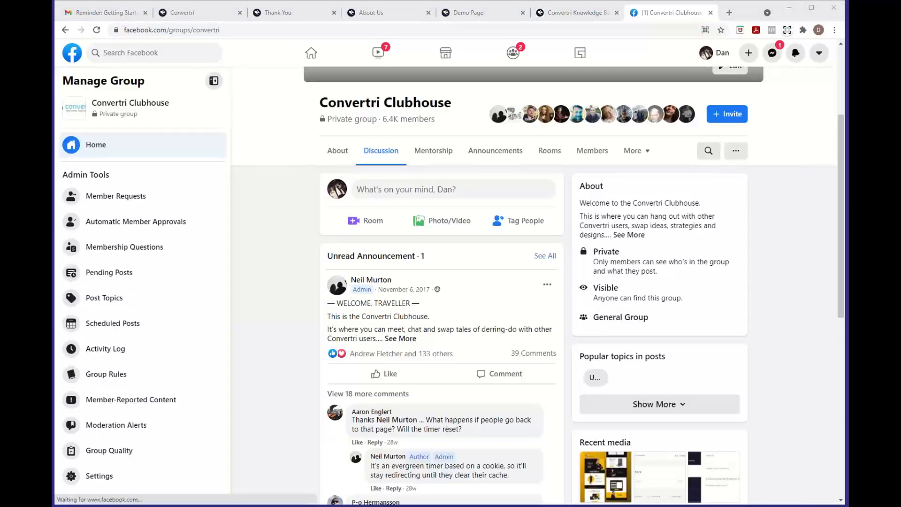
Look through the Convertri Clubhouse discussion feed, examining the recent posts, member questions and their replies.
scroll(441, 385, "down", 2)
scroll(441, 385, "down", 2)
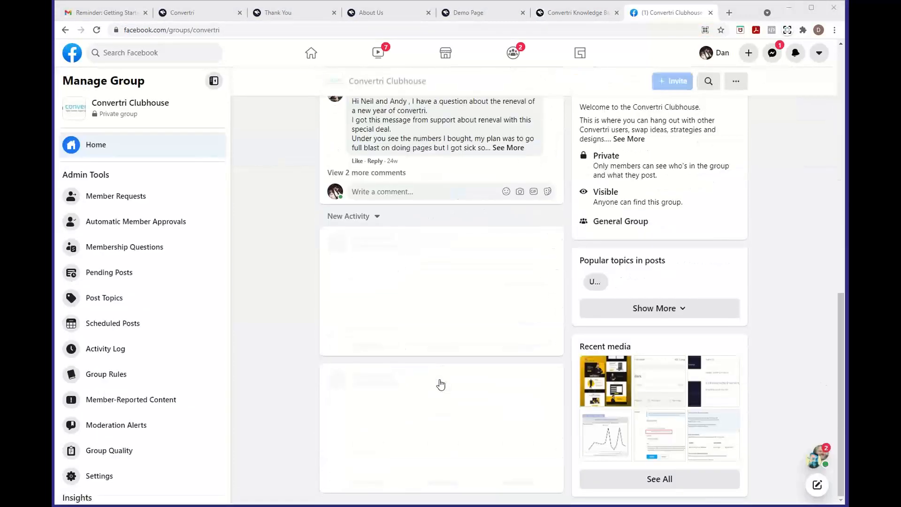
scroll(458, 269, "down", 8)
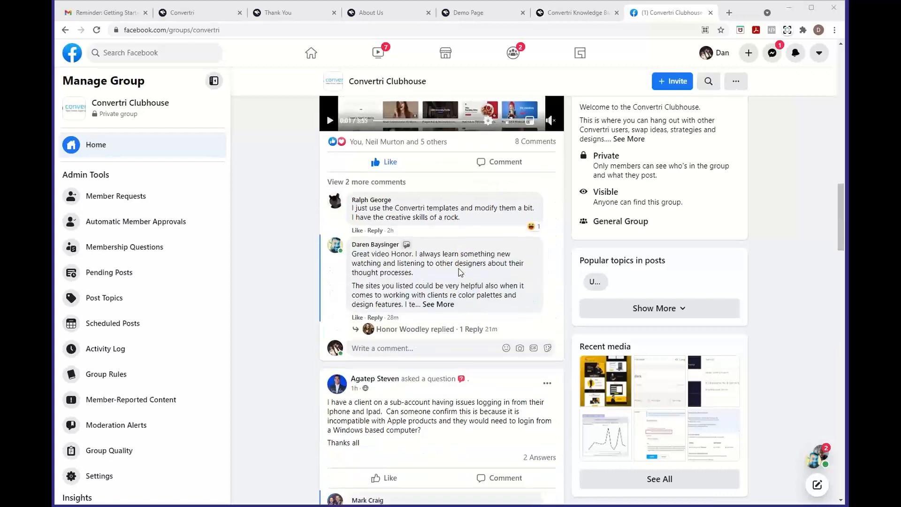
scroll(459, 268, "down", 2)
scroll(458, 269, "up", 10)
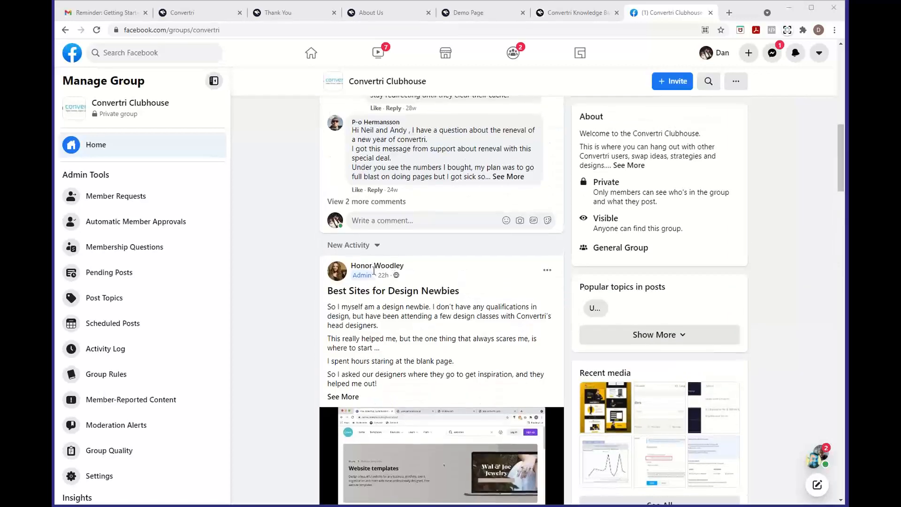
scroll(463, 364, "down", 2)
scroll(463, 365, "down", 10)
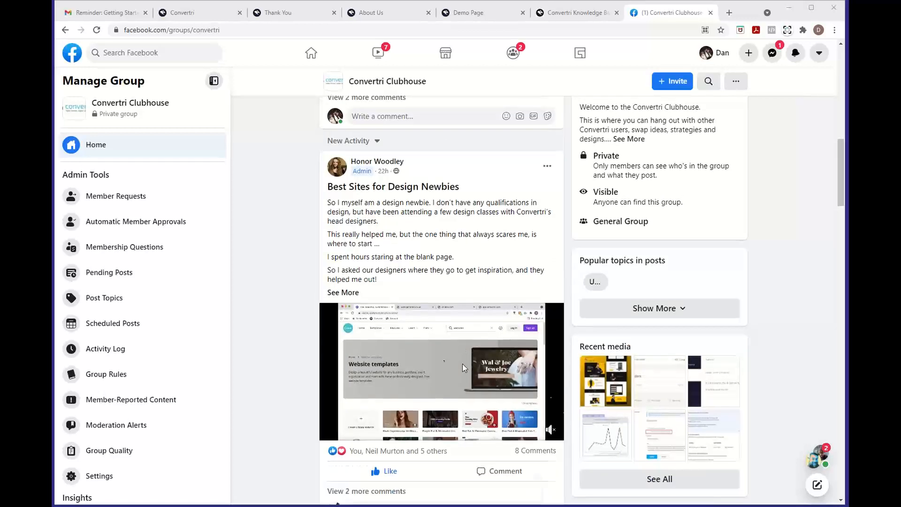
scroll(463, 367, "down", 1)
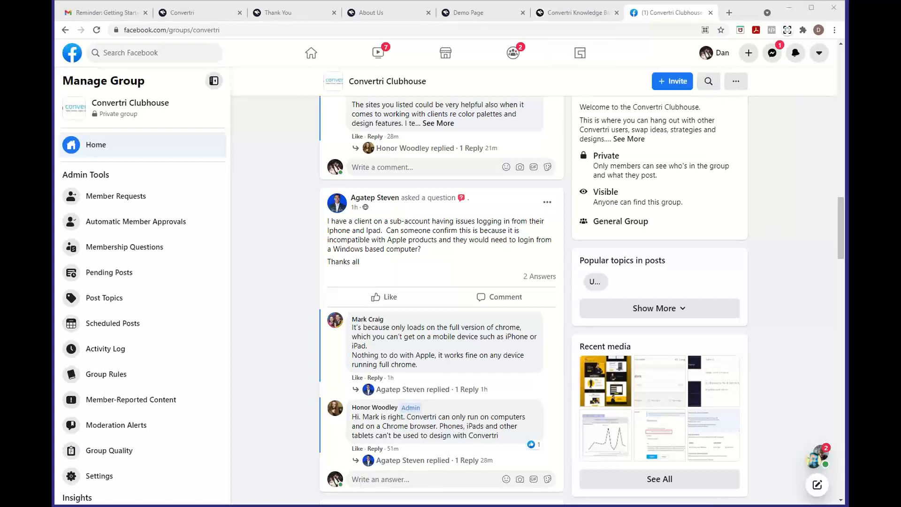
Return to the Home Repair Template funnel and move the Opt-in page down beside the Website Quote Page.
left_click(214, 14)
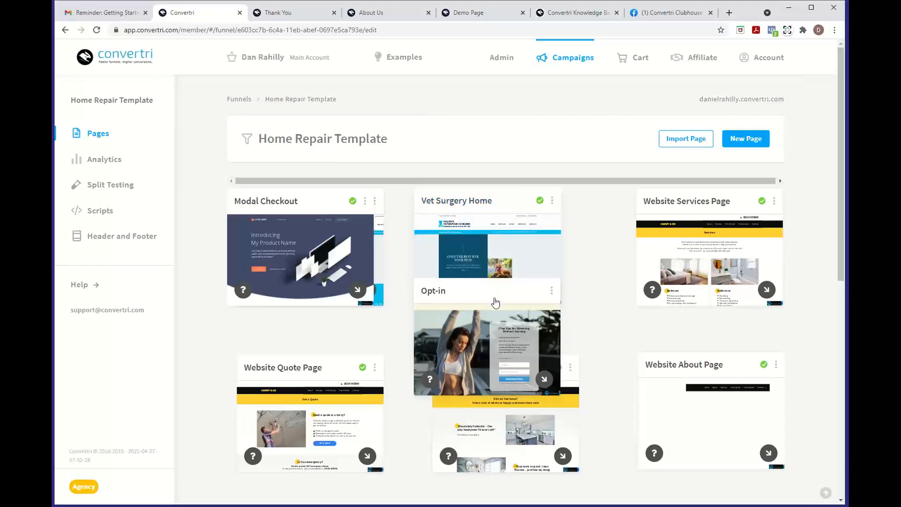
left_click_drag(494, 301, 486, 375)
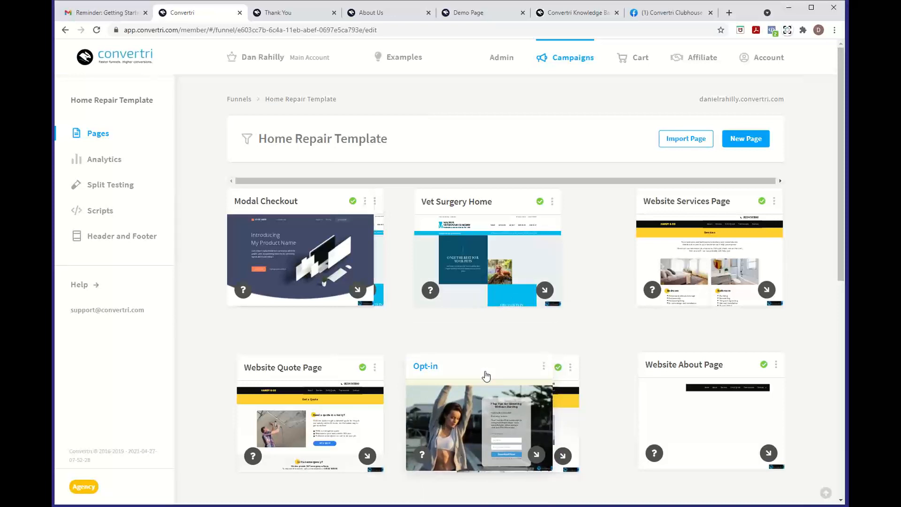
left_click_drag(487, 375, 486, 376)
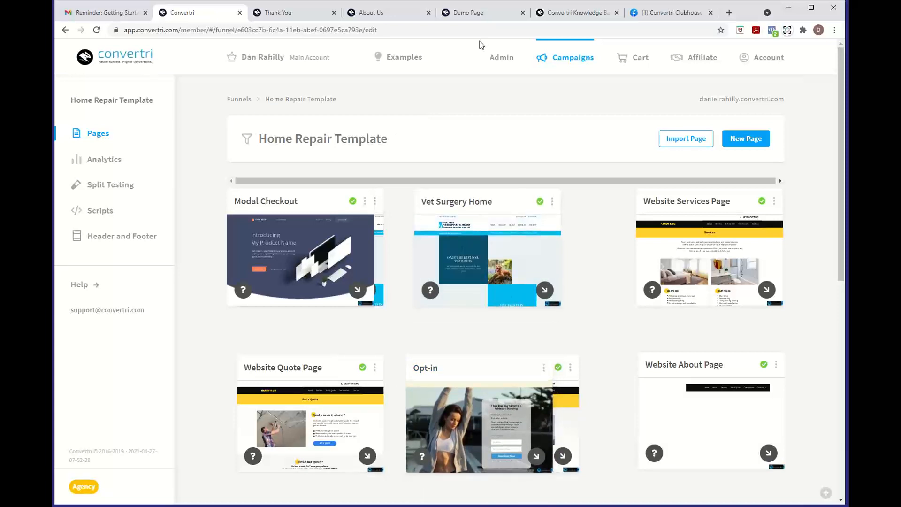
Switch to the Convertri knowledge base and locate the Getting Started Webinars category.
left_click(559, 13)
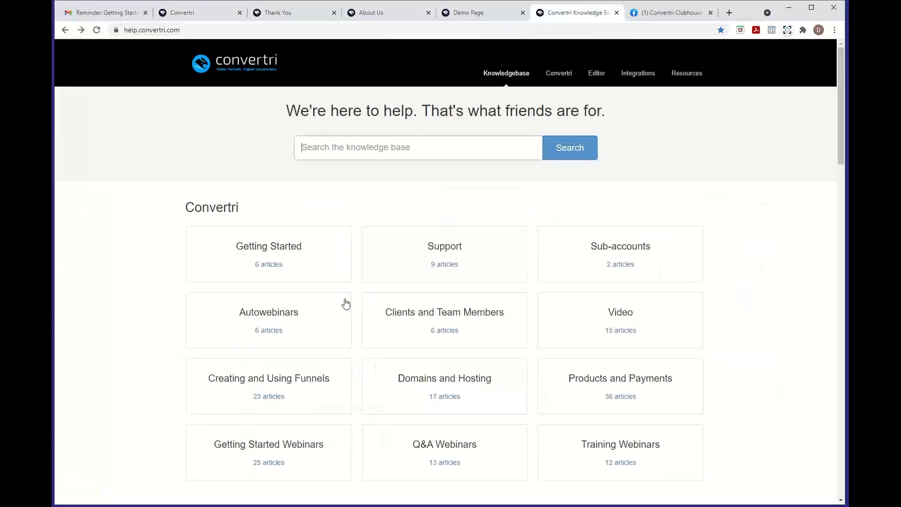
scroll(310, 394, "down", 3)
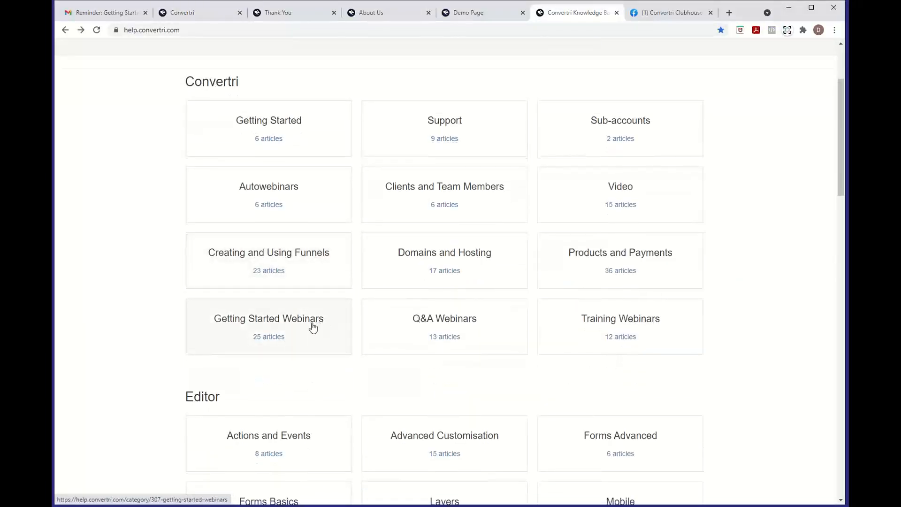